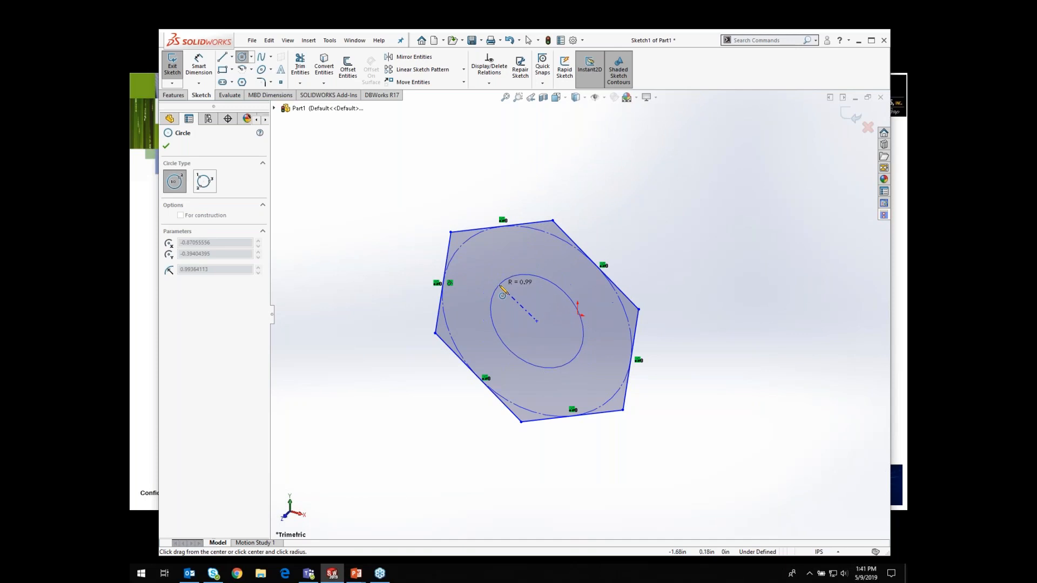
Step: Finish the inner circle and extrude the hexagon sketch into a nut about 1.43 in thick
left_click(166, 147)
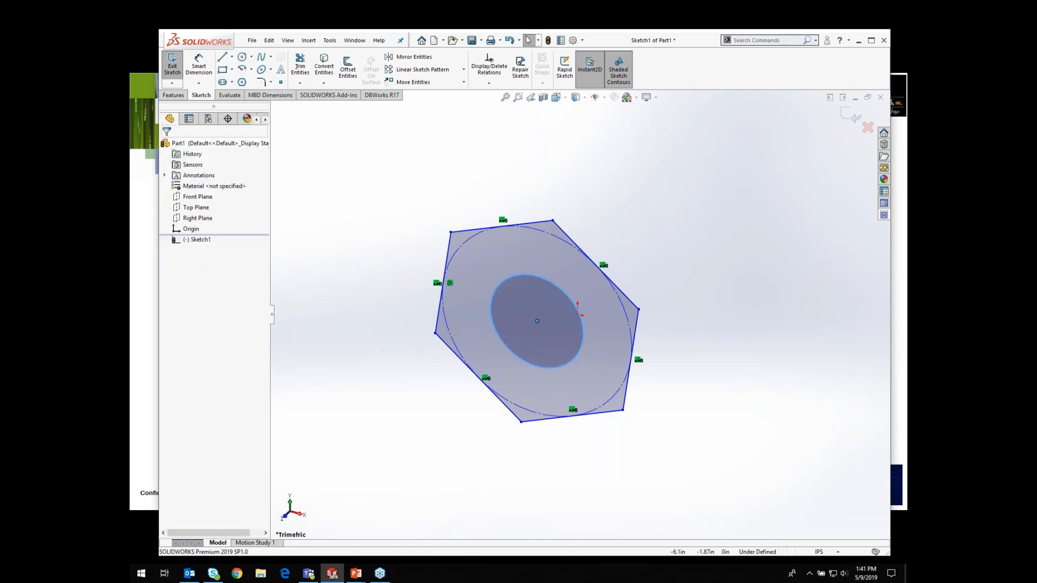
left_click(174, 95)
left_click(178, 69)
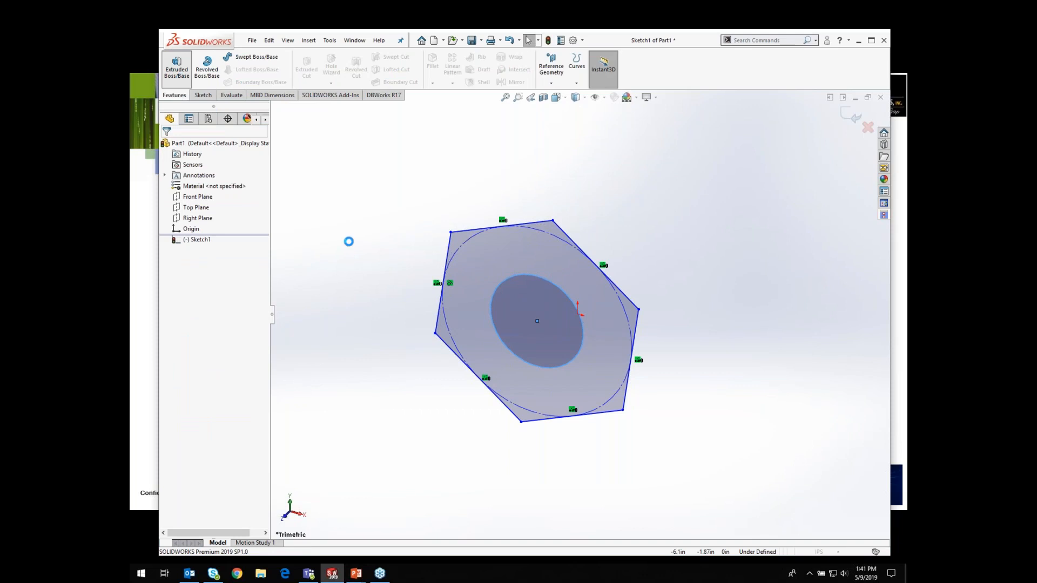
left_click_drag(533, 324, 497, 359)
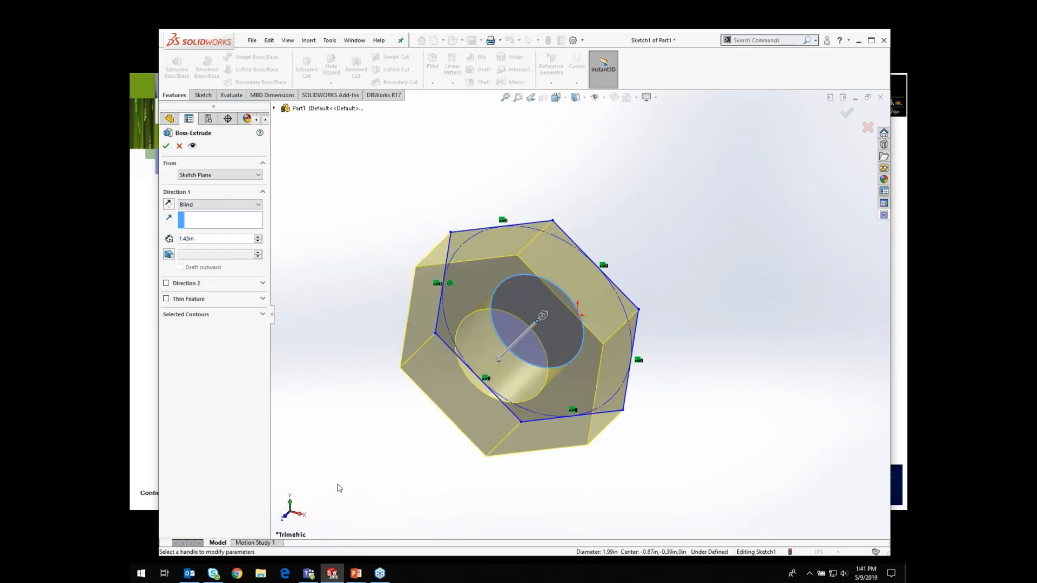
left_click(166, 146)
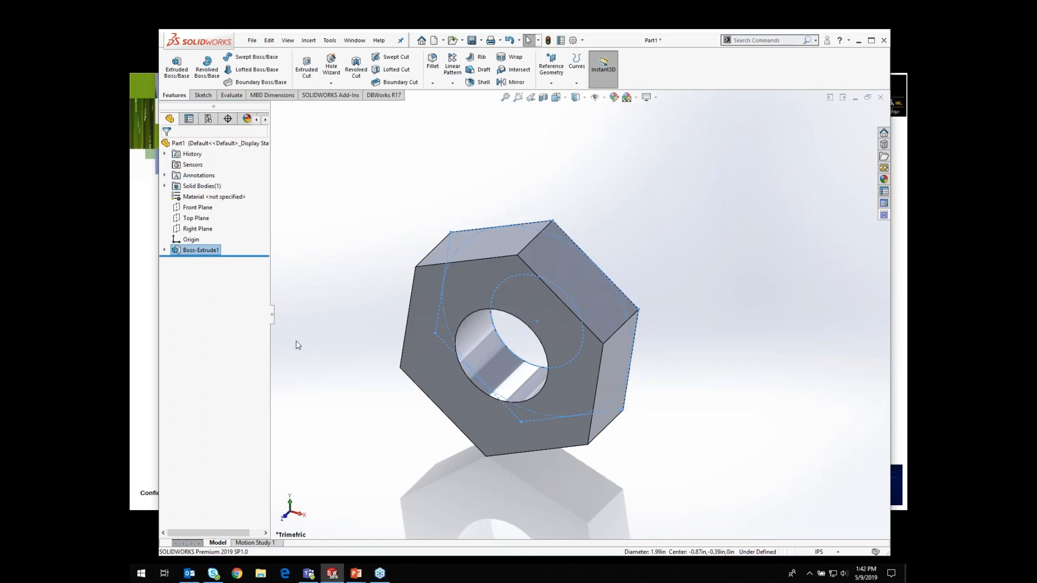
Step: Start saving the part and choose the WITH-CATEGORIES numbering format
left_click(470, 41)
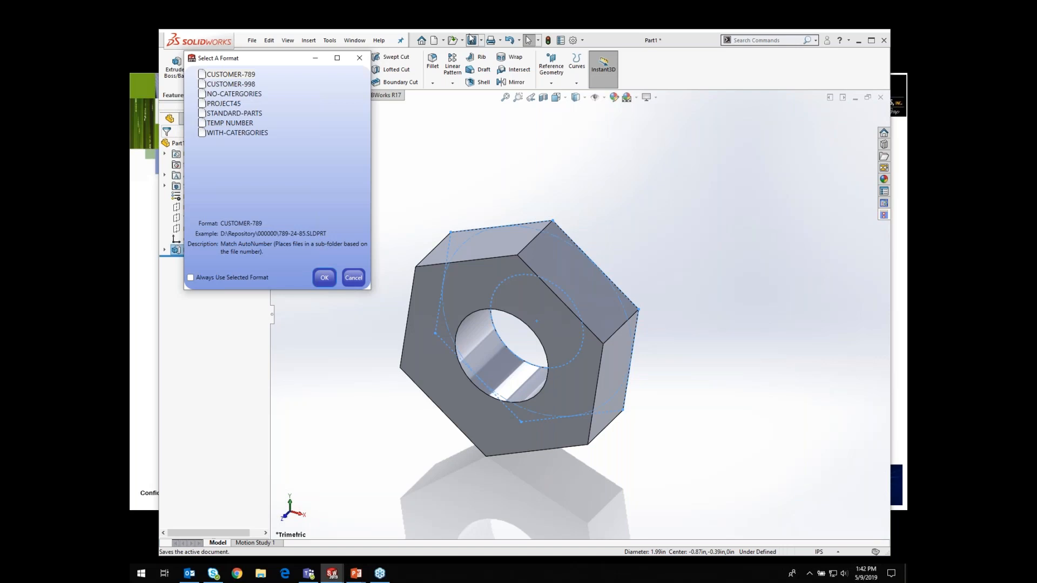
left_click_drag(287, 67, 308, 155)
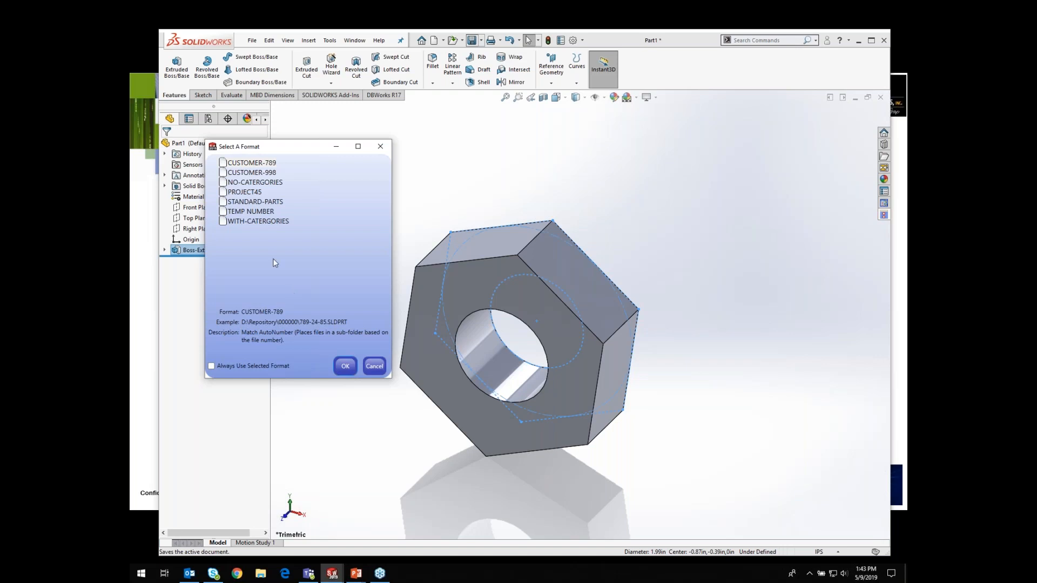
left_click(222, 223)
left_click(345, 367)
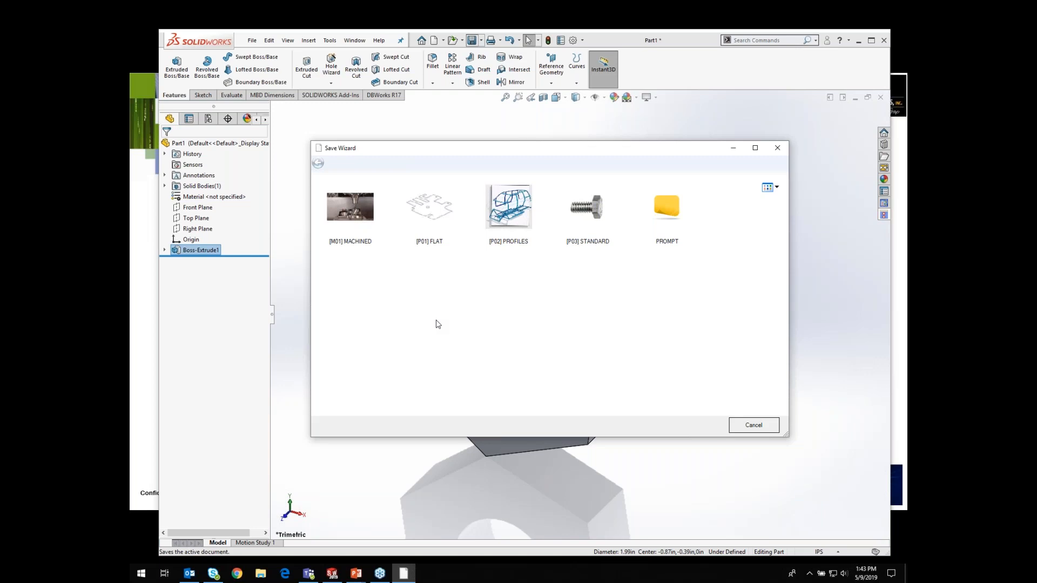
Step: Pick the MACHINED, NUT, HEX category for the part in the Save Wizard
left_click(354, 213)
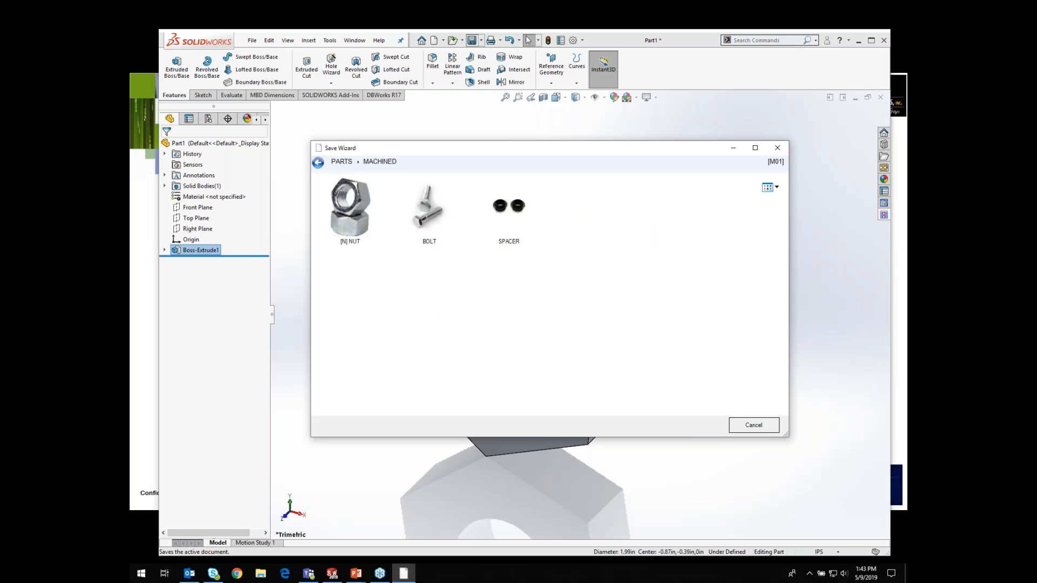
left_click(353, 215)
left_click(355, 217)
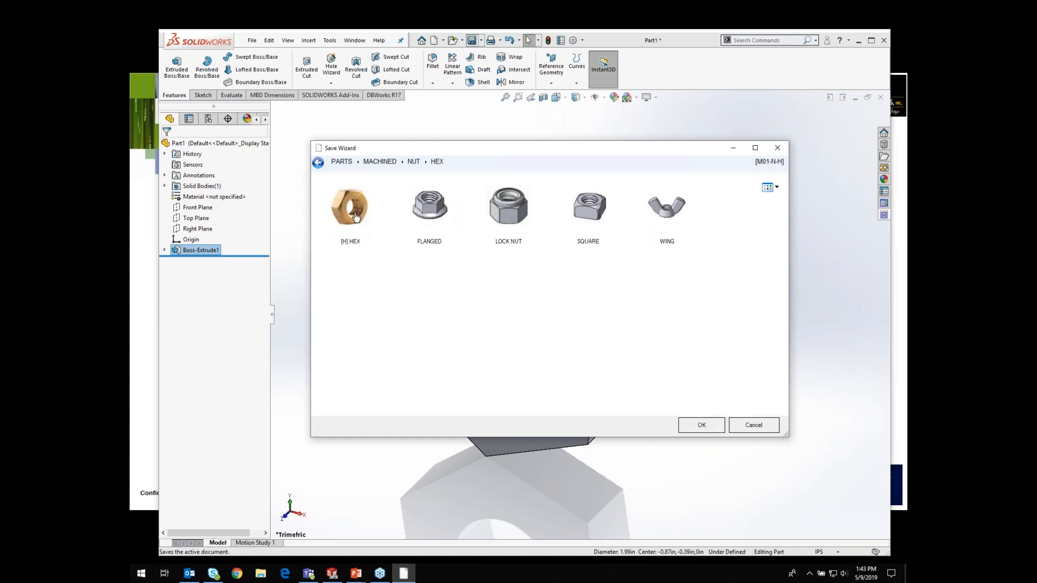
left_click(704, 426)
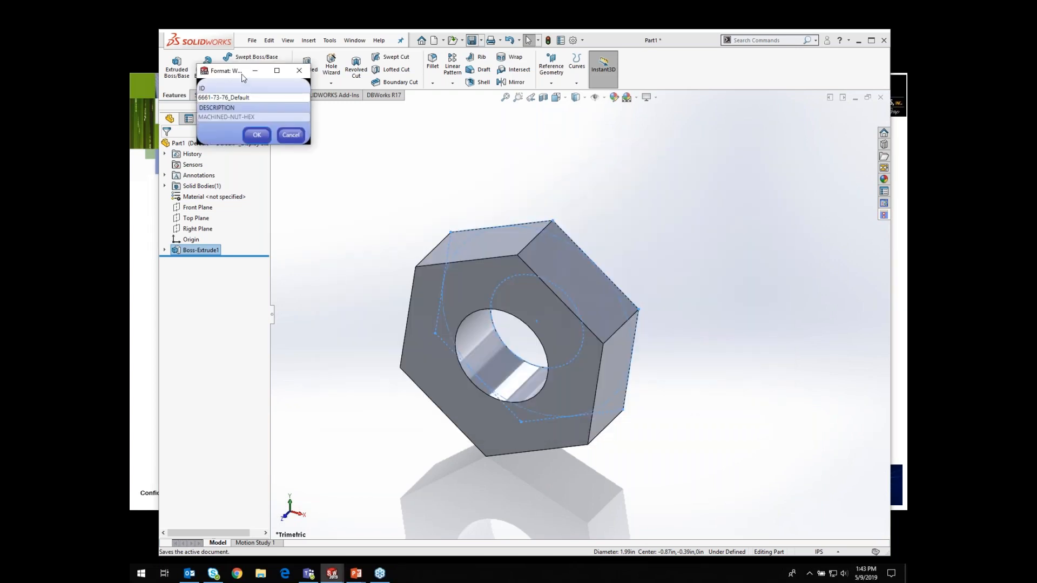
Step: Remove the _Default suffix from the part ID so it reads 6661-73-76, and accept
left_click_drag(242, 78, 255, 131)
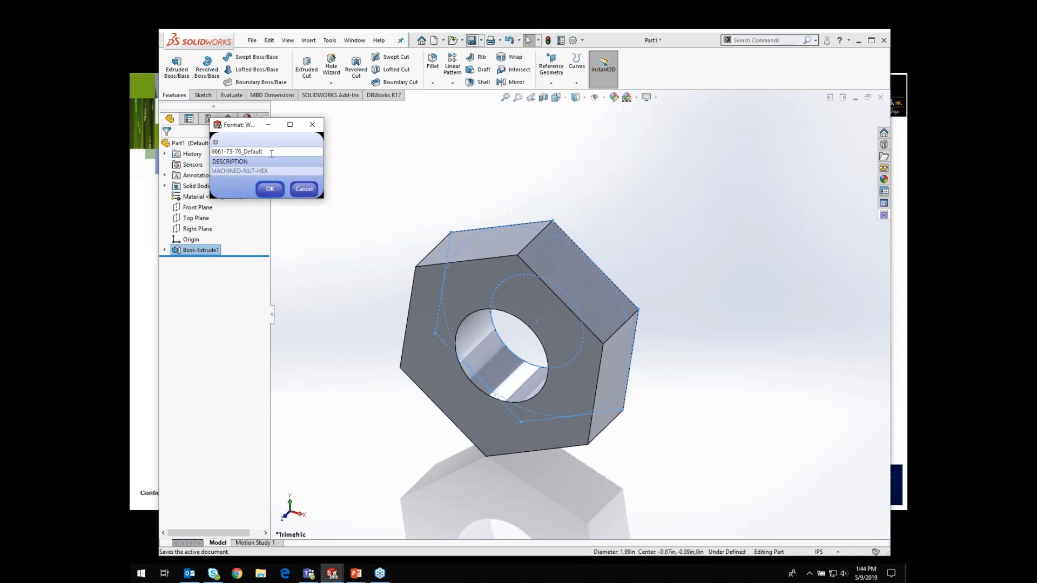
left_click_drag(265, 151, 241, 152)
key("BackSpace")
left_click(269, 189)
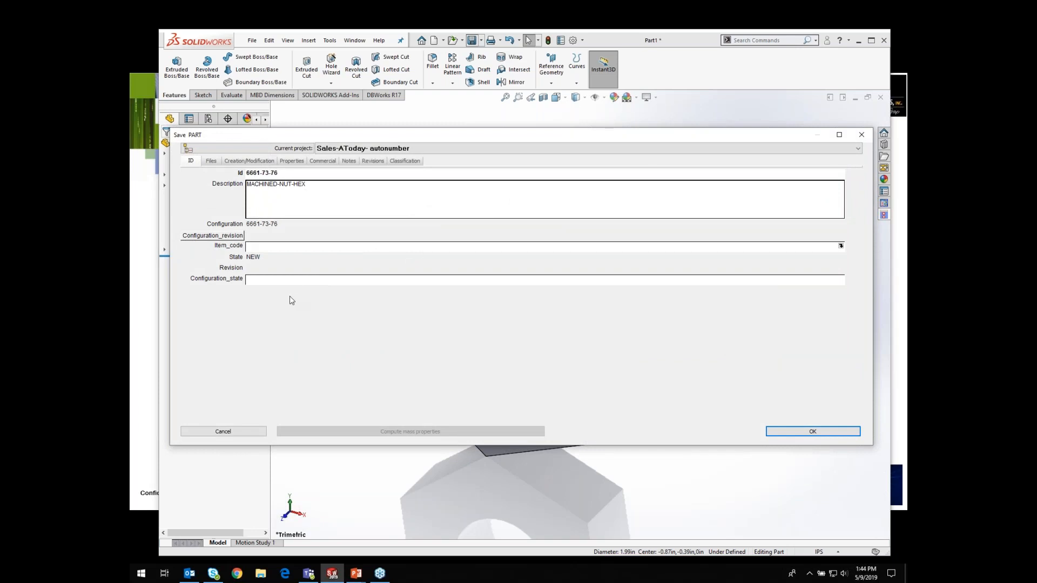
Step: Review the Files and Properties tabs of the part save form, then confirm saving the part
left_click(210, 161)
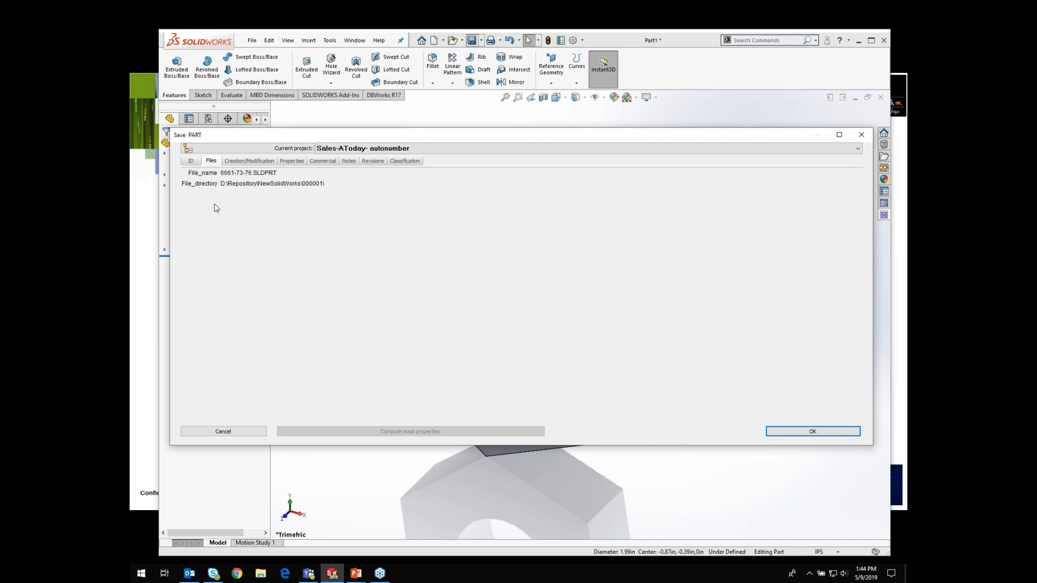
left_click(292, 162)
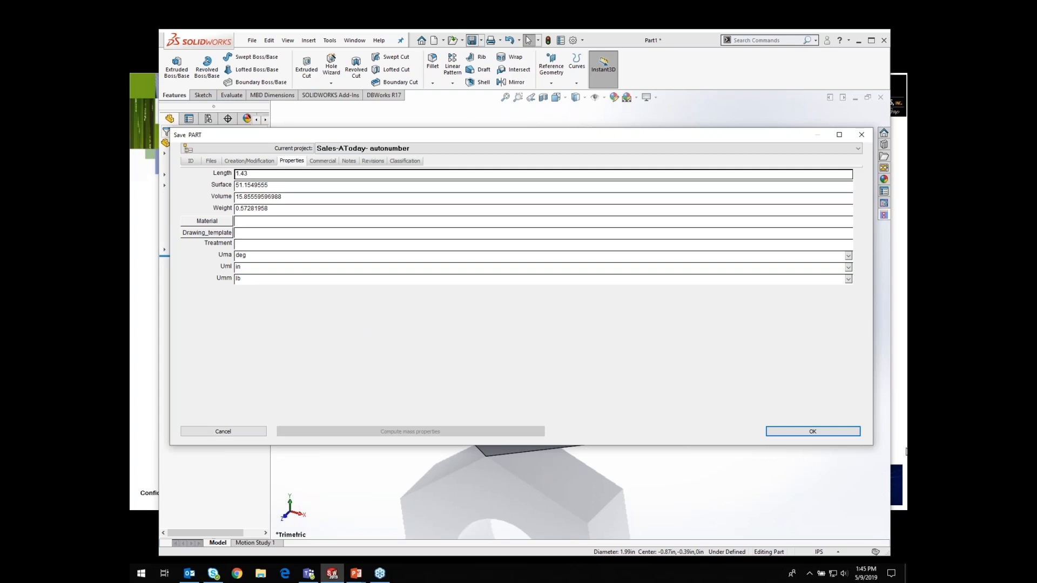
left_click(824, 434)
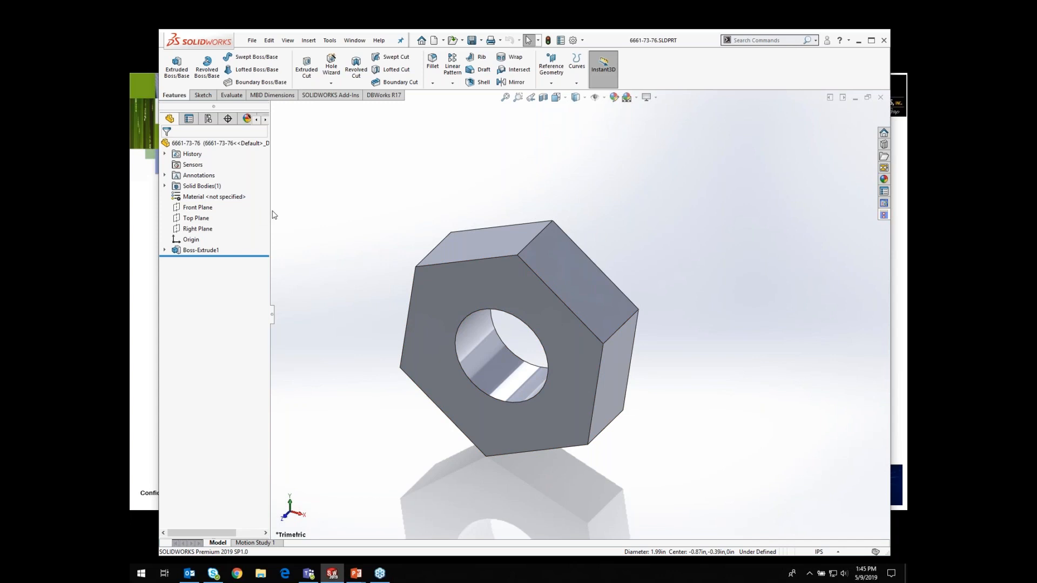
Step: Widen the side panel and open the DBWorks document tree for the part
left_click_drag(270, 210, 299, 210)
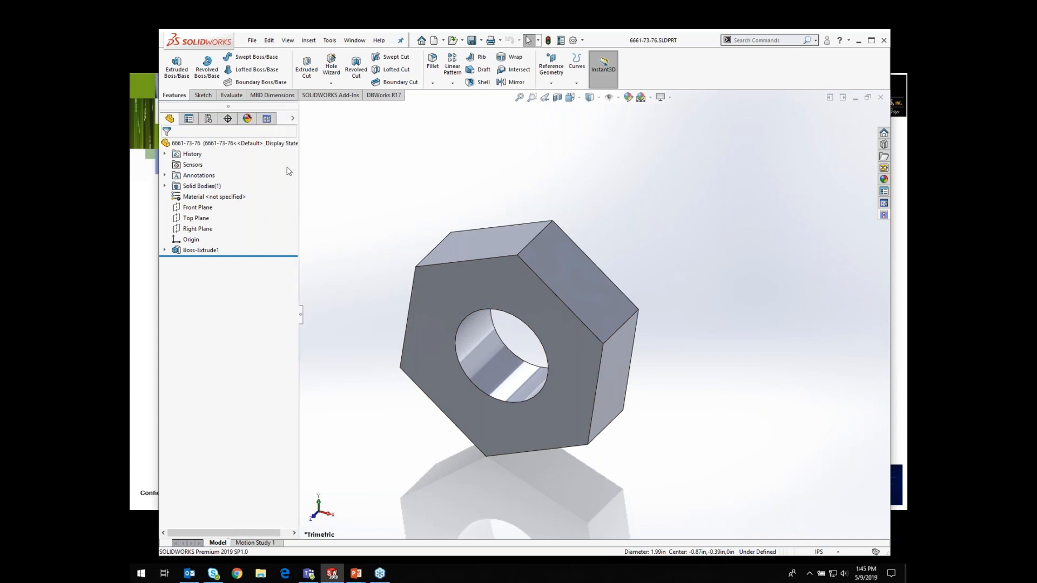
left_click(266, 118)
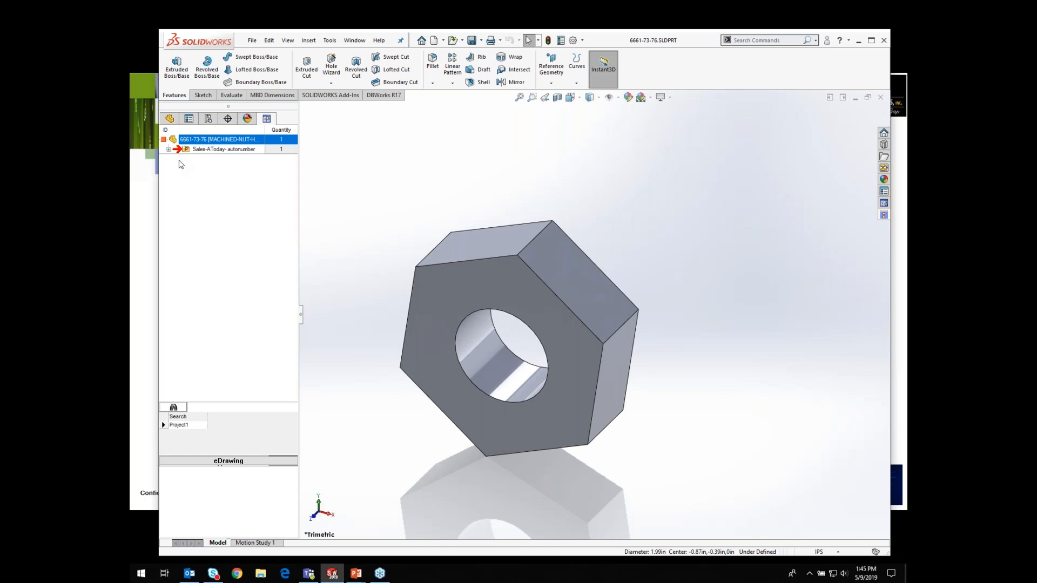
Step: Make a drawing from the part using the MW-2019_a3-iso sheet format
left_click(250, 40)
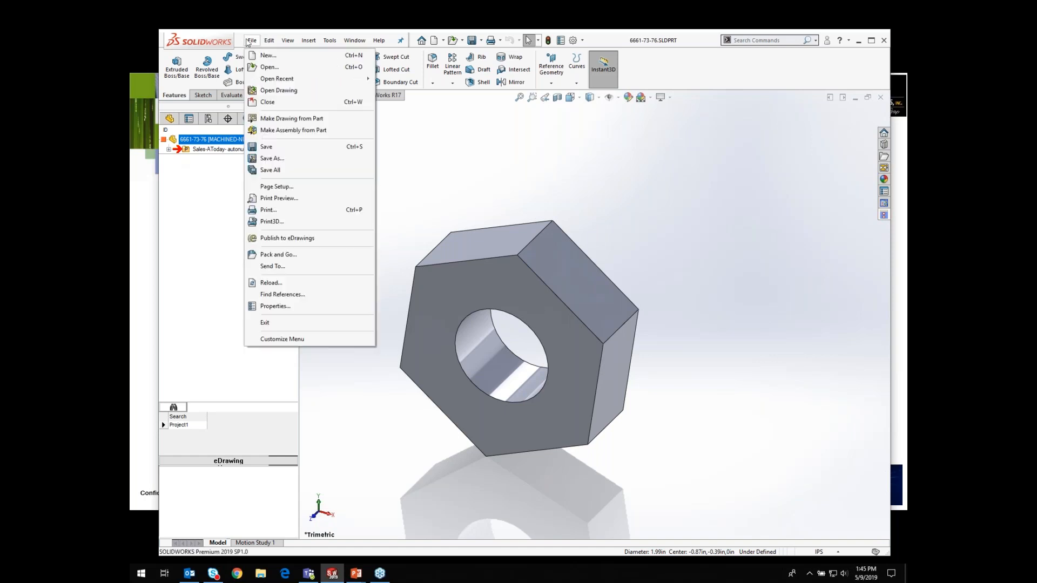
left_click(265, 119)
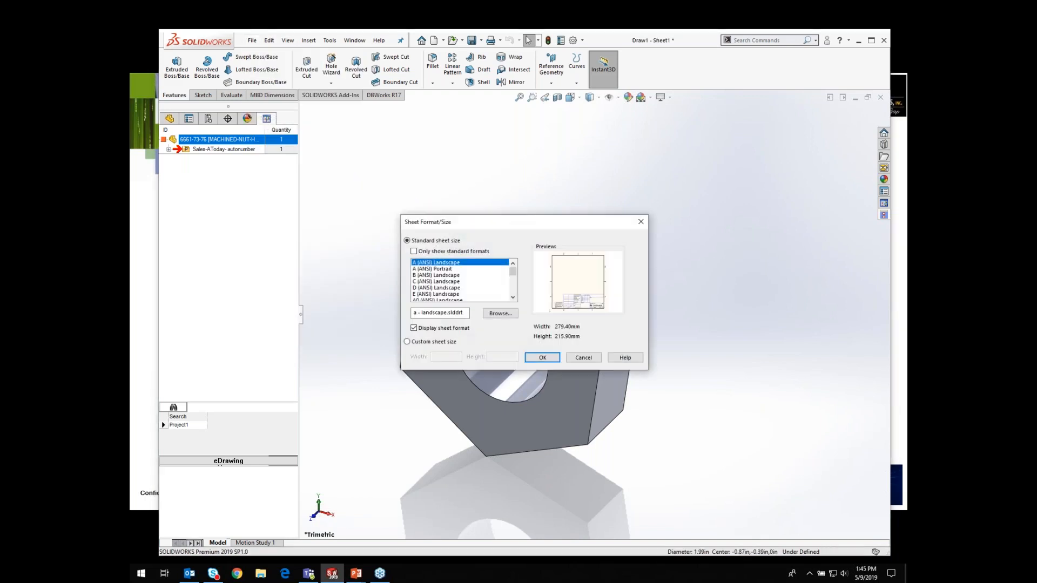
left_click_drag(513, 270, 513, 290)
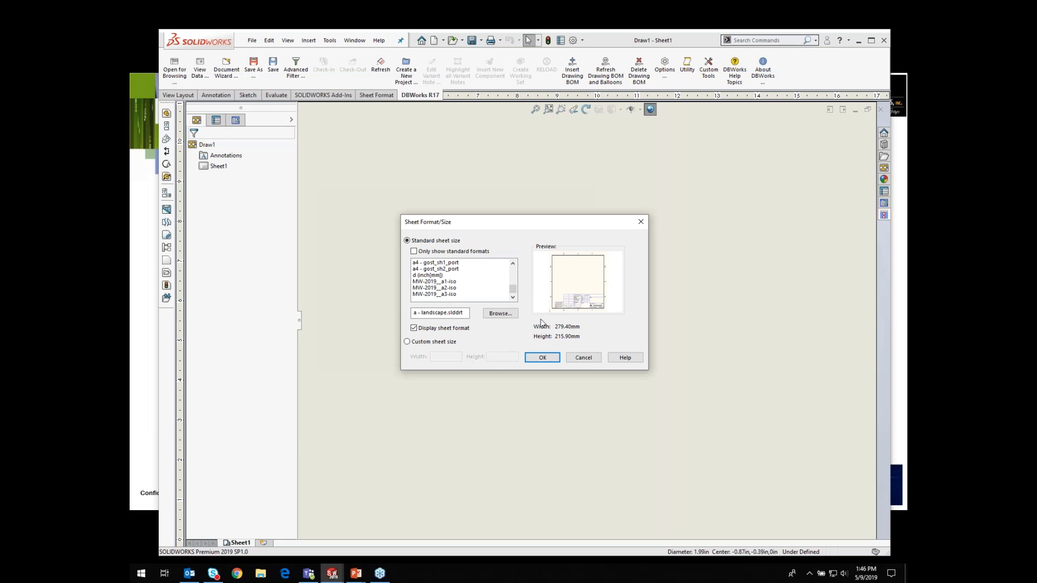
left_click(443, 295)
left_click(541, 357)
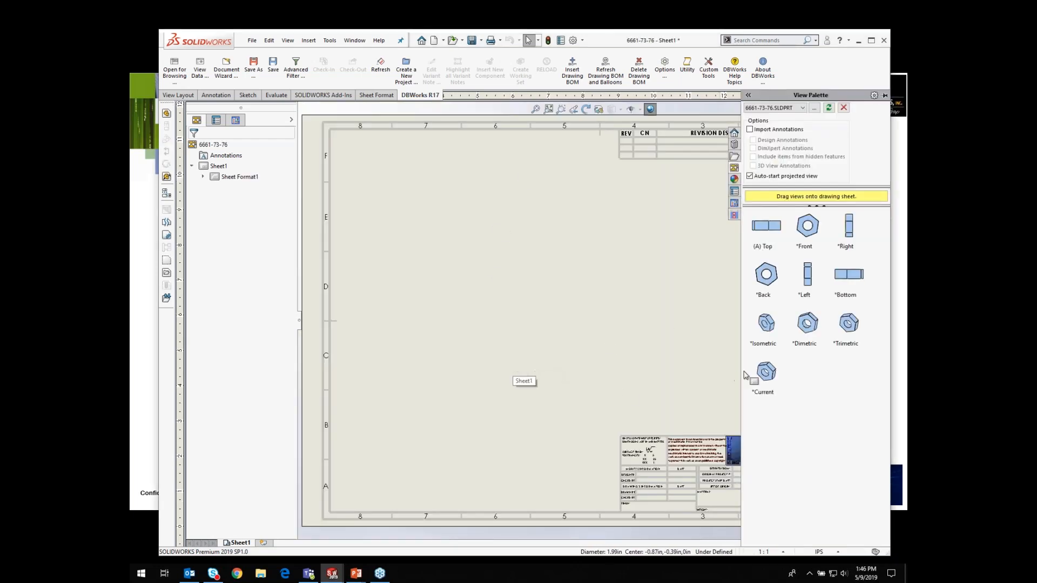
Step: Place the current view of the nut on the drawing sheet and save the drawing
left_click_drag(762, 375, 583, 305)
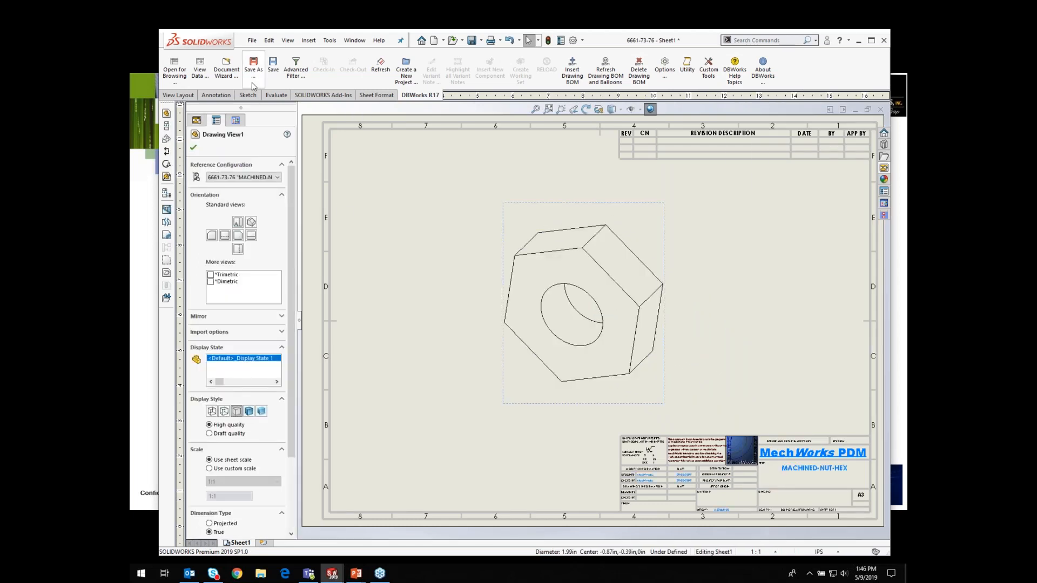
left_click(272, 70)
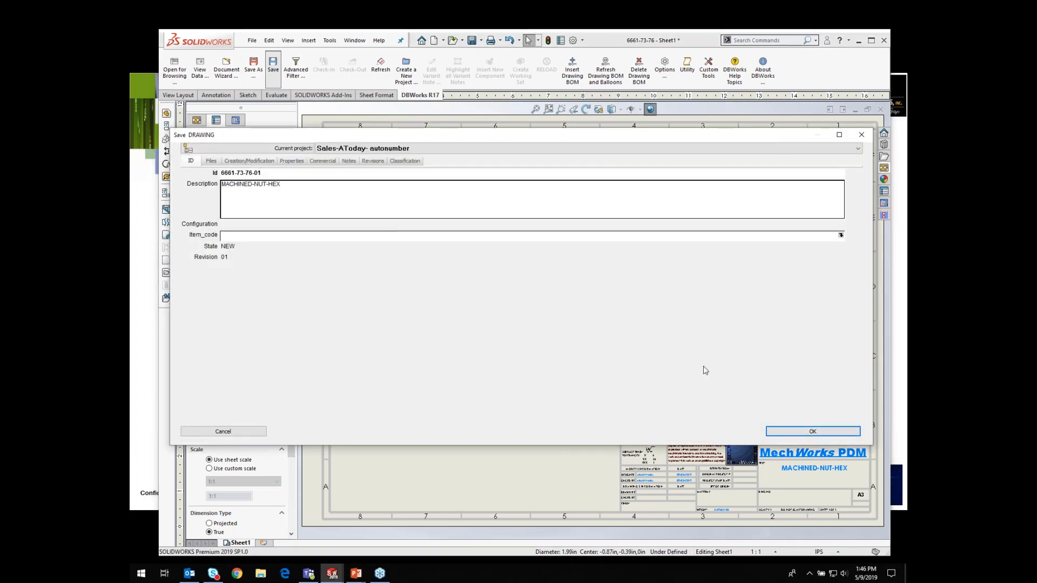
left_click(813, 431)
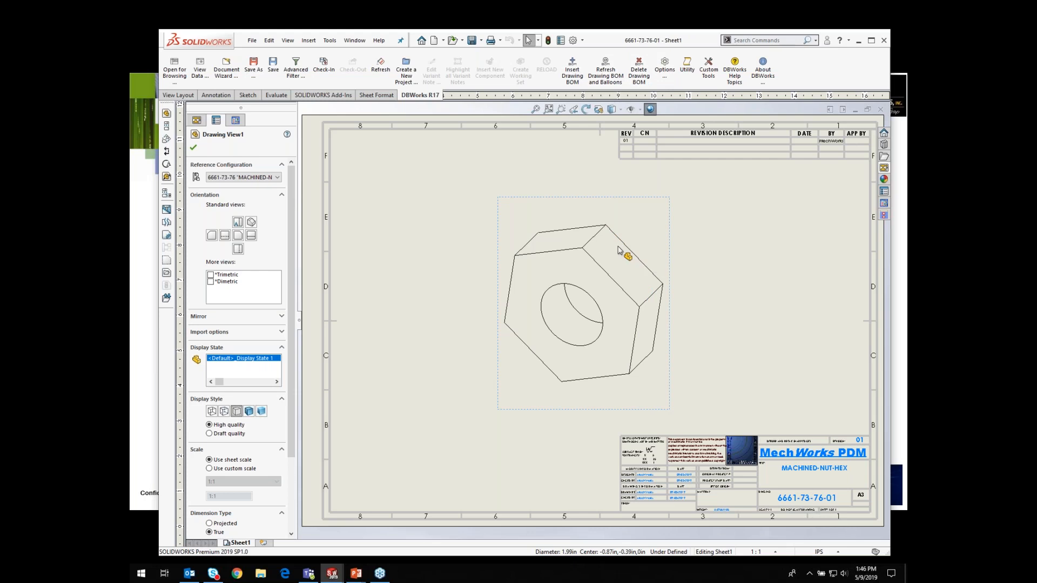
Step: Open the nut part from the drawing's DBWorks document tree
left_click(235, 120)
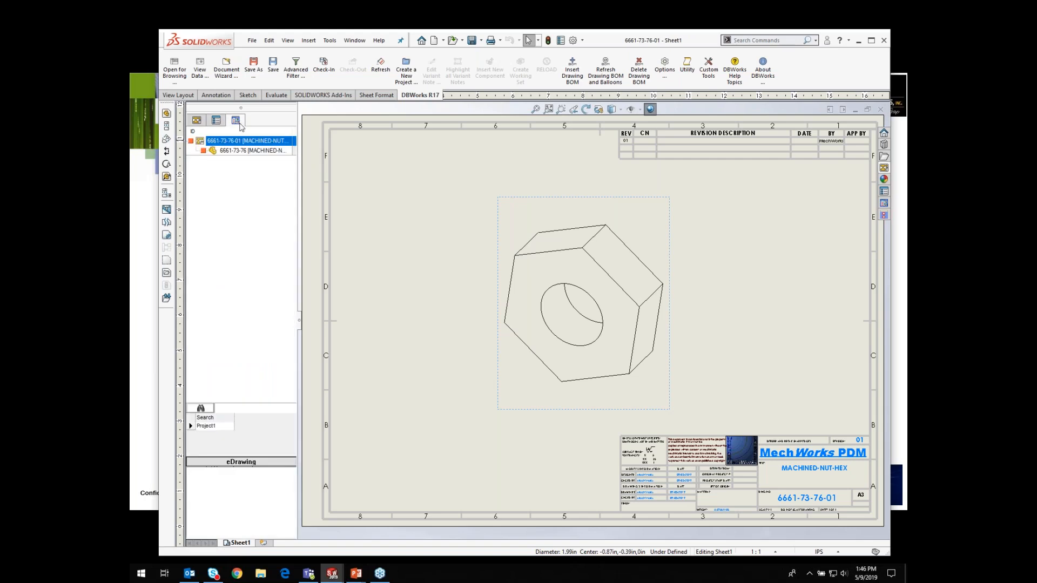
double_click(225, 152)
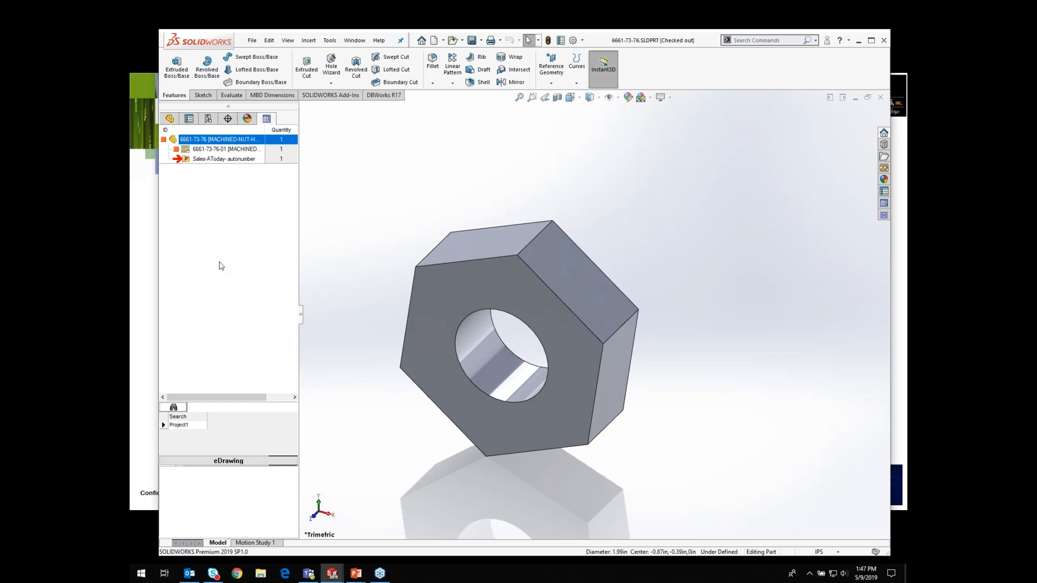
Step: Check in the nut part from its LIFE_CYCLE menu and try to confirm the check-in
left_click(200, 142)
right_click(202, 141)
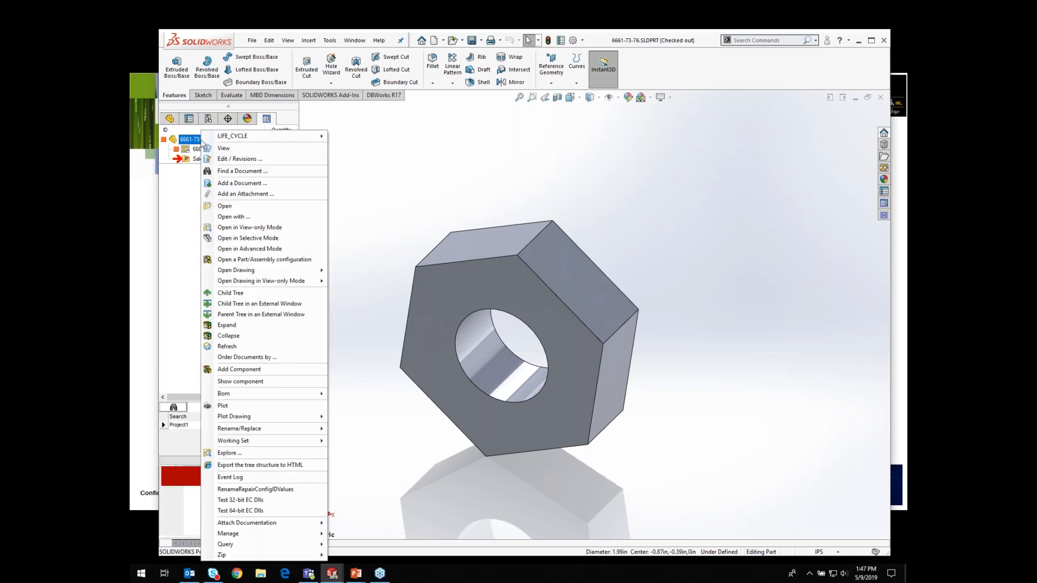
mouse_move(247, 137)
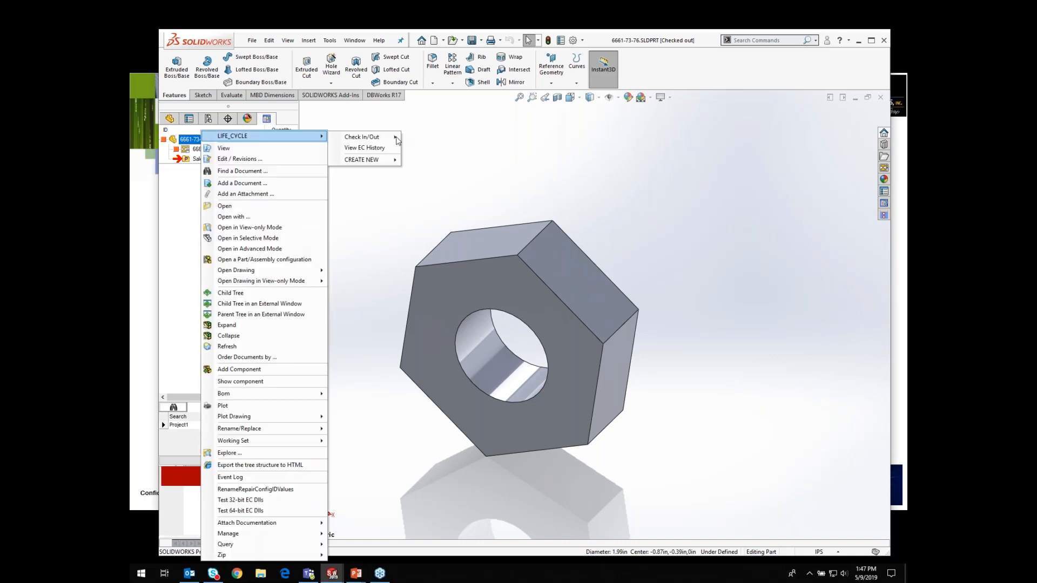
mouse_move(391, 138)
left_click(428, 160)
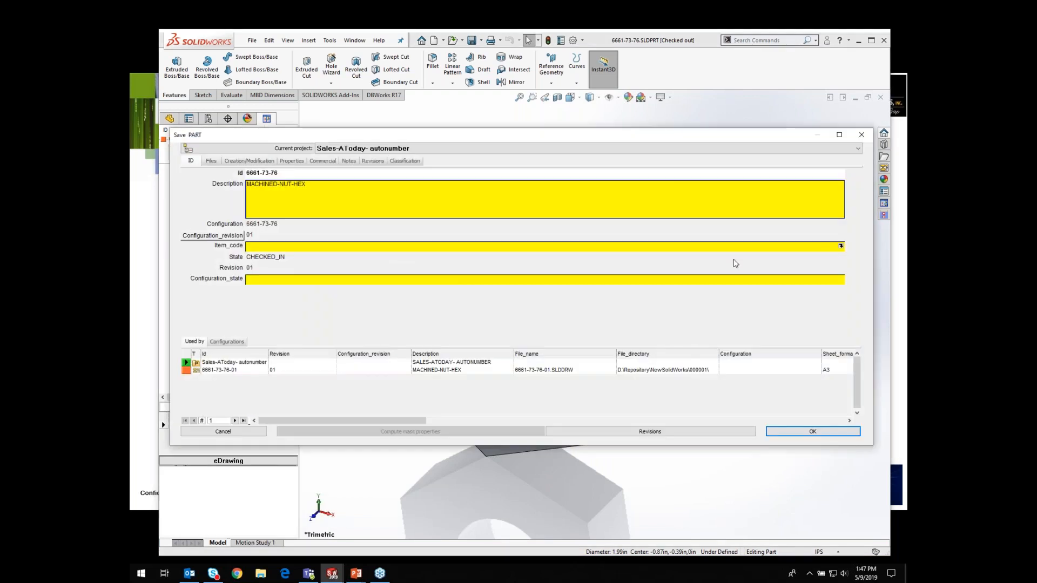
left_click(816, 432)
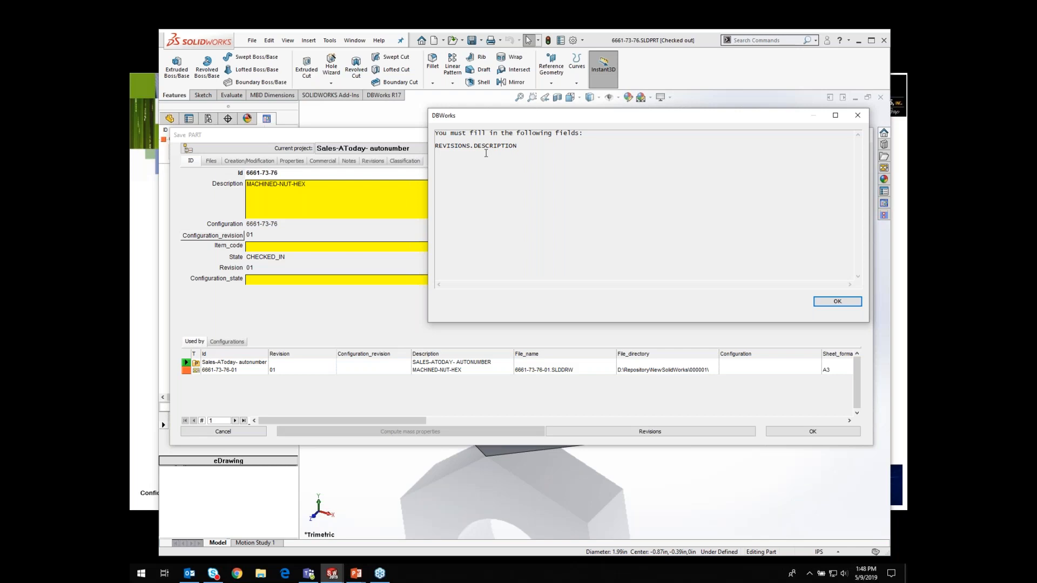
left_click(837, 301)
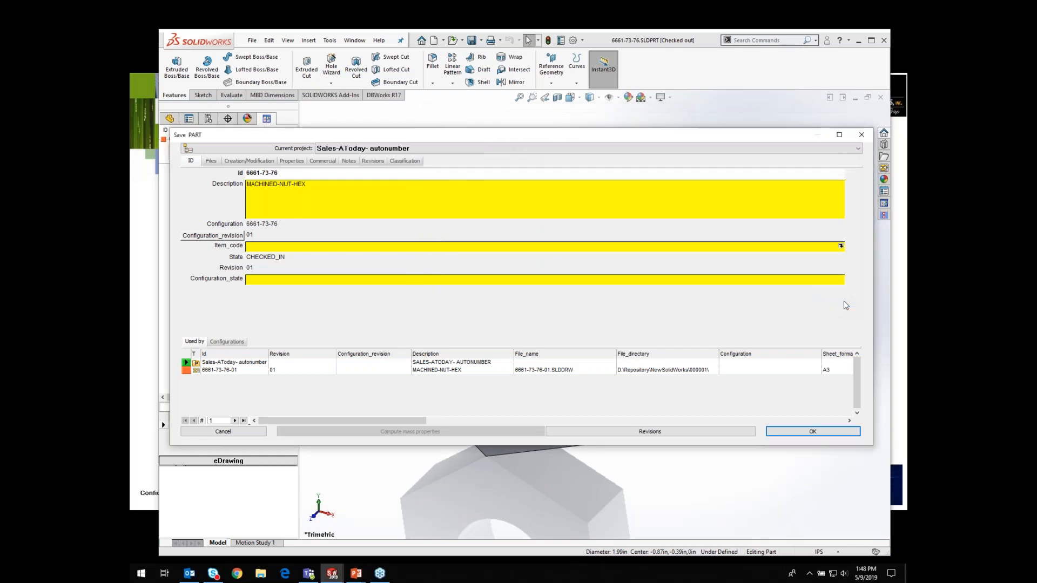
Step: Set the part's revision description to INITIAL DESIGN and accept the revision data
left_click(680, 436)
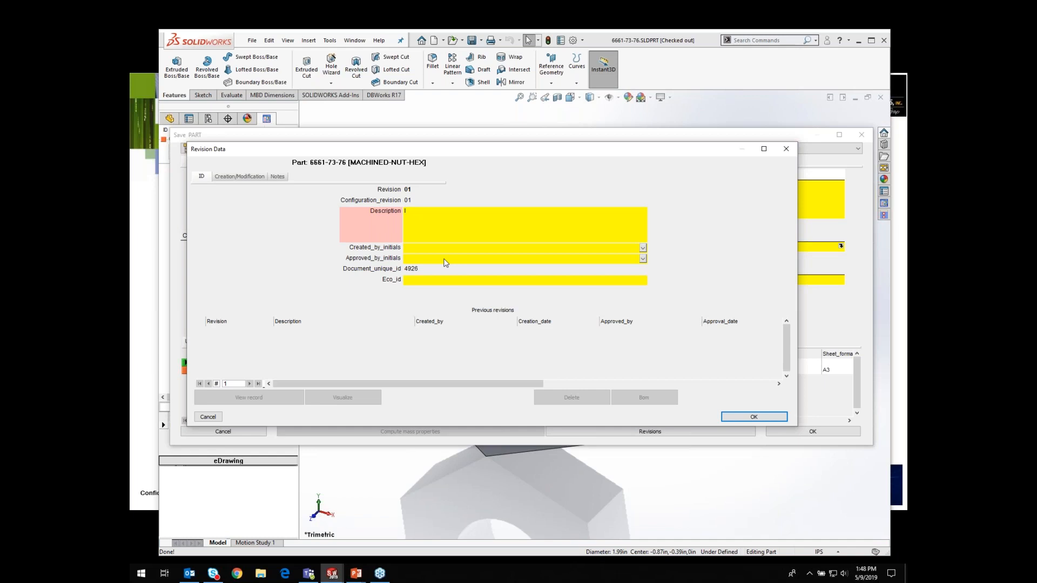
type("NITIAL DESIGN")
left_click(754, 418)
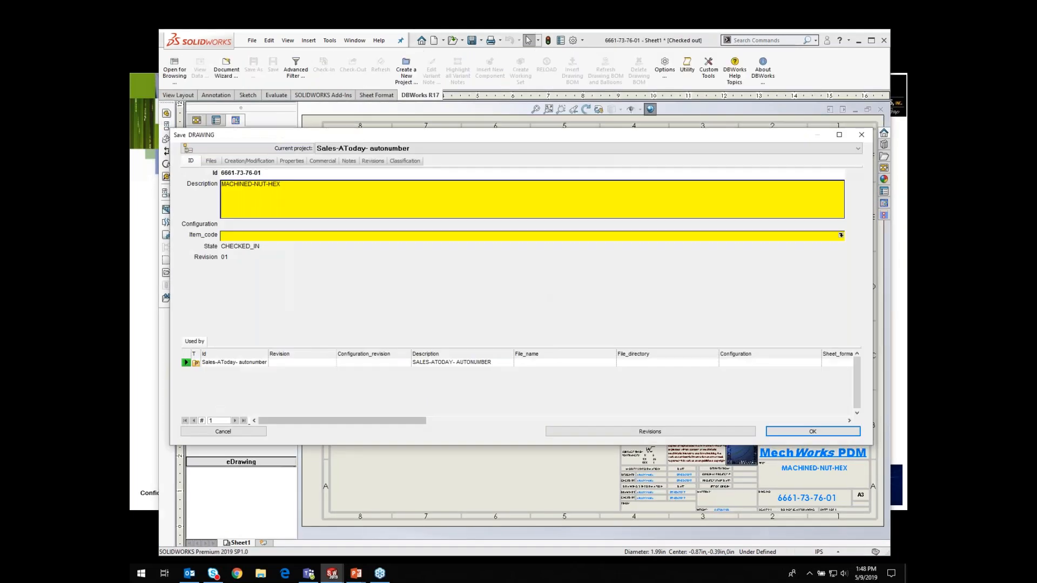
Step: Open the drawing's revision data and accept it with the INITIAL DESIGN description
left_click(705, 432)
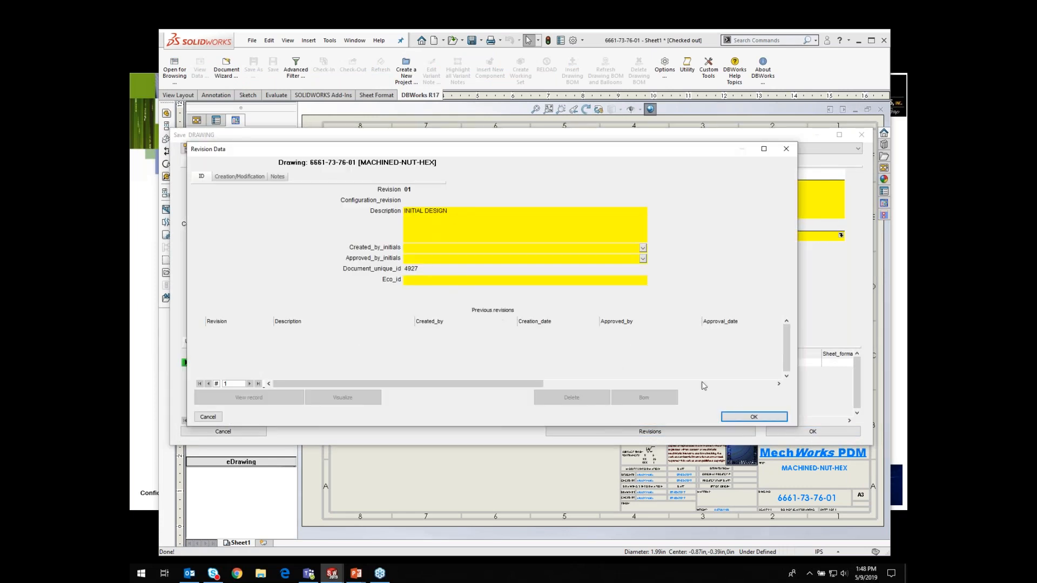
left_click(748, 417)
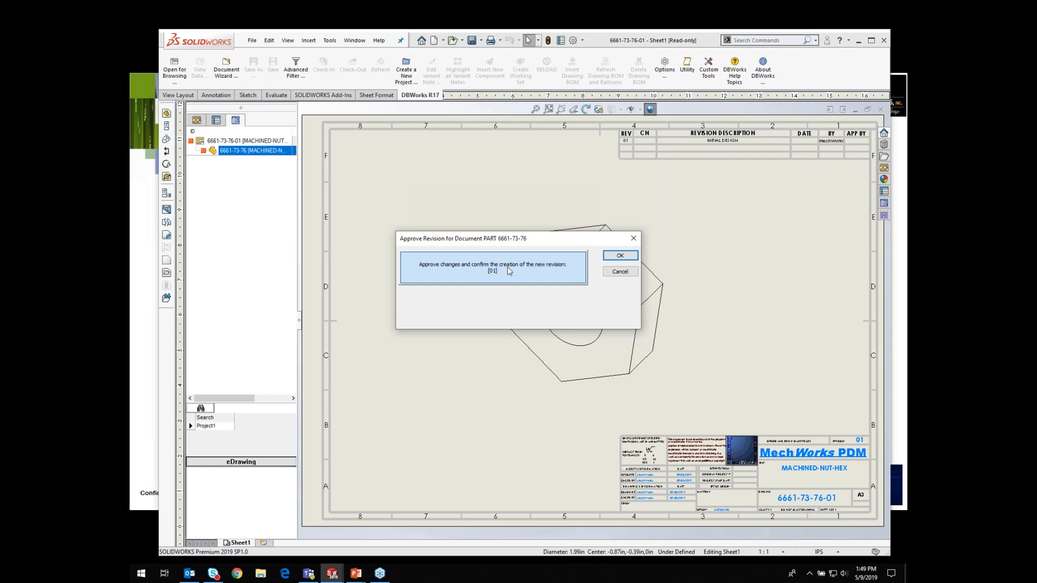
Step: Confirm the part's revision approval, then check the nut part out again, advancing it in the prerelease revision sequence
left_click(620, 257)
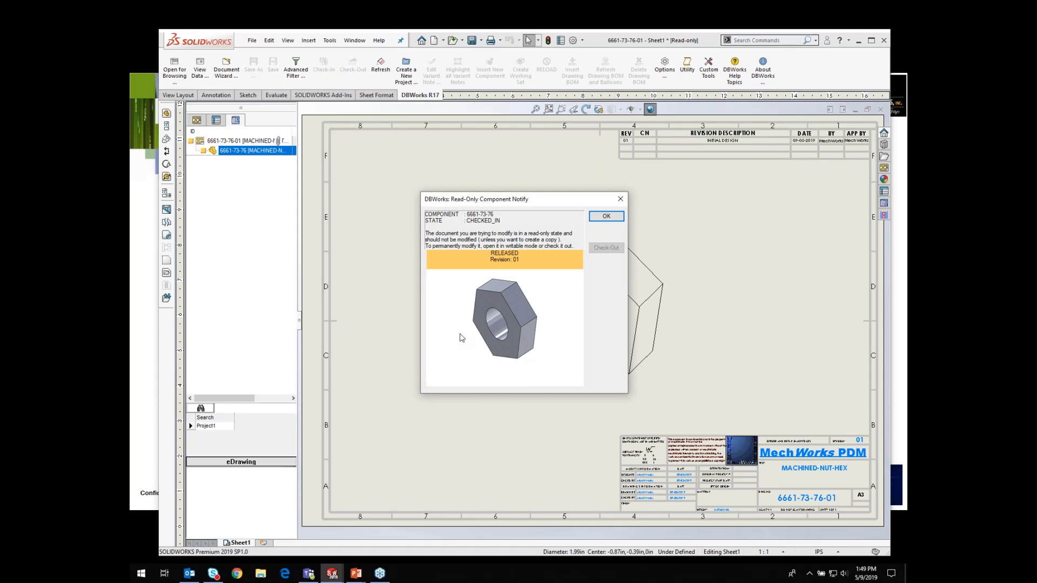
left_click(607, 216)
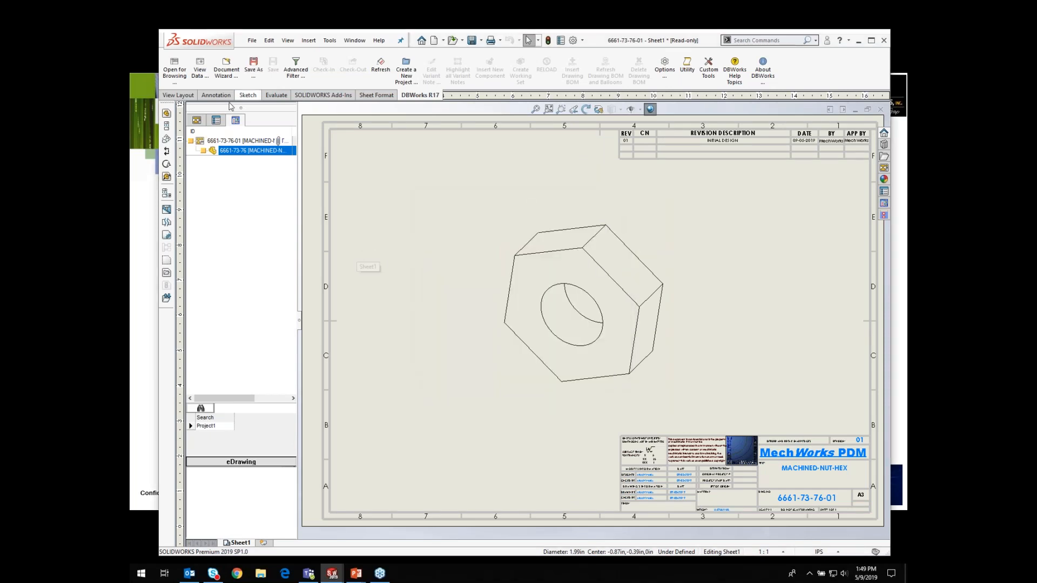
right_click(232, 154)
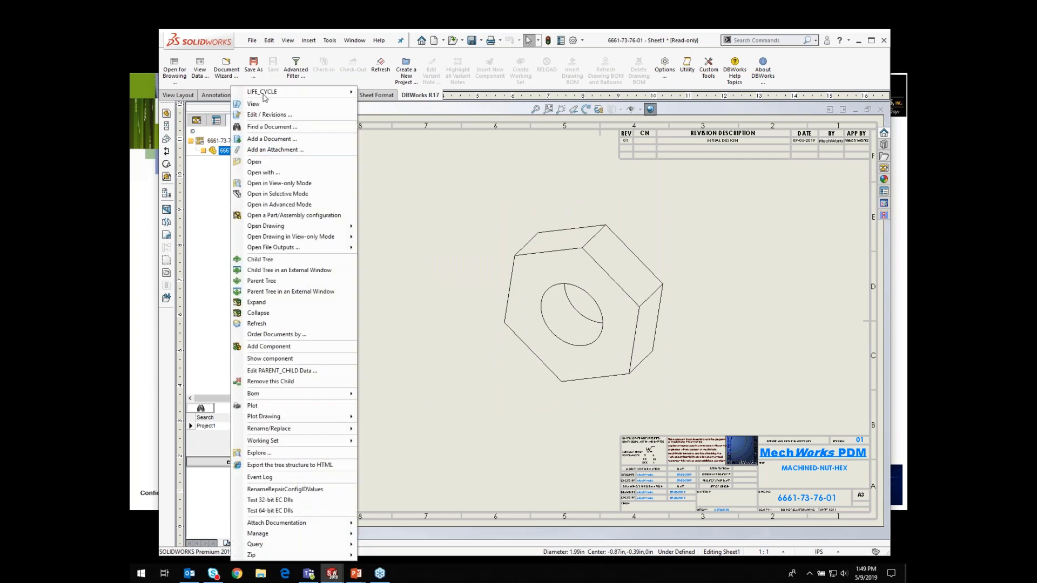
mouse_move(264, 93)
mouse_move(390, 94)
left_click(486, 129)
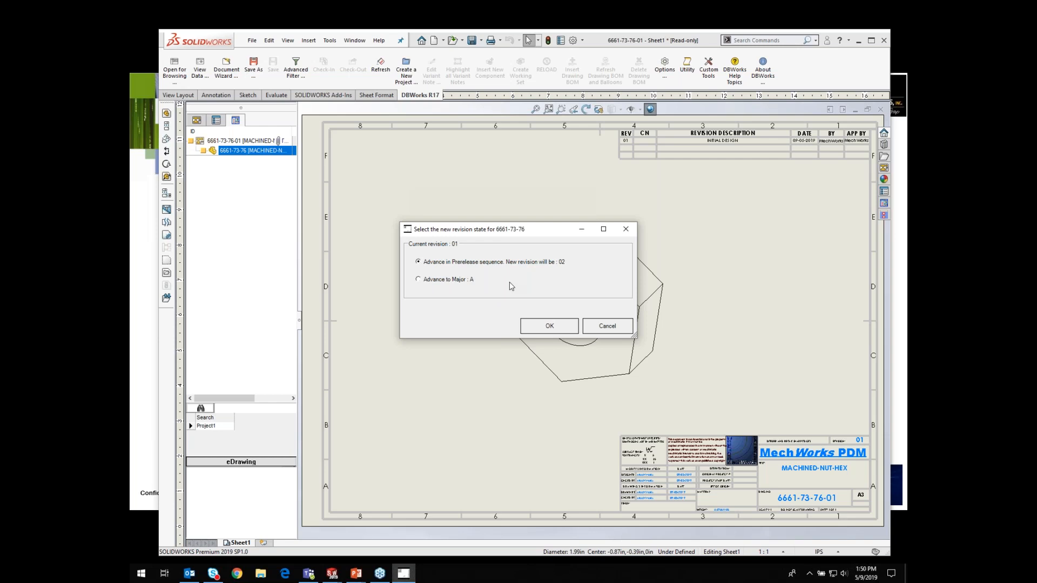
left_click(550, 327)
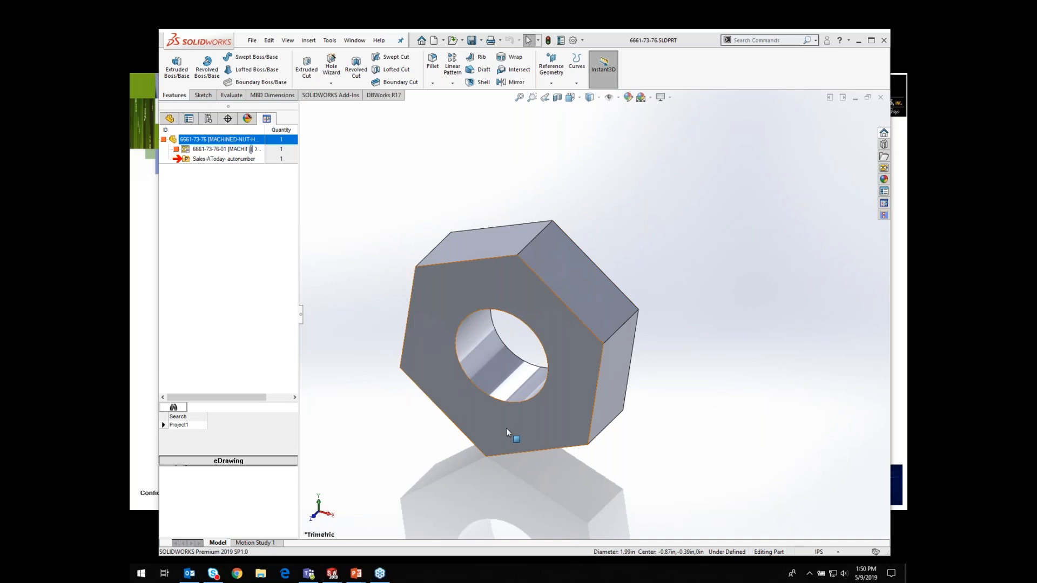
Step: Change the nut's extrusion depth dimension D1@Boss-Extrude1 to 1.7
left_click(617, 325)
left_click(625, 332)
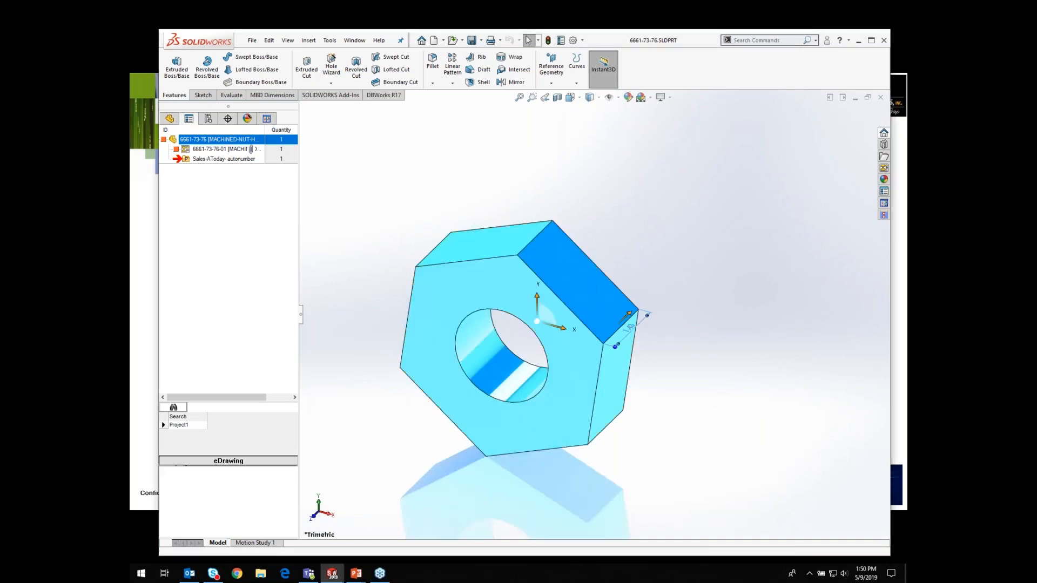
left_click_drag(220, 297, 170, 297)
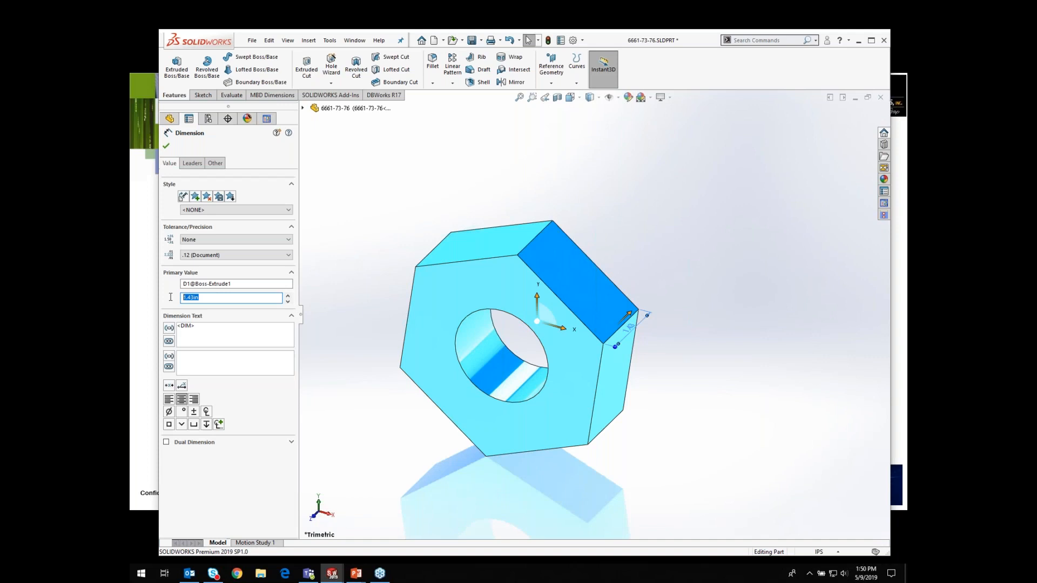
type("1")
type("7")
left_click(167, 147)
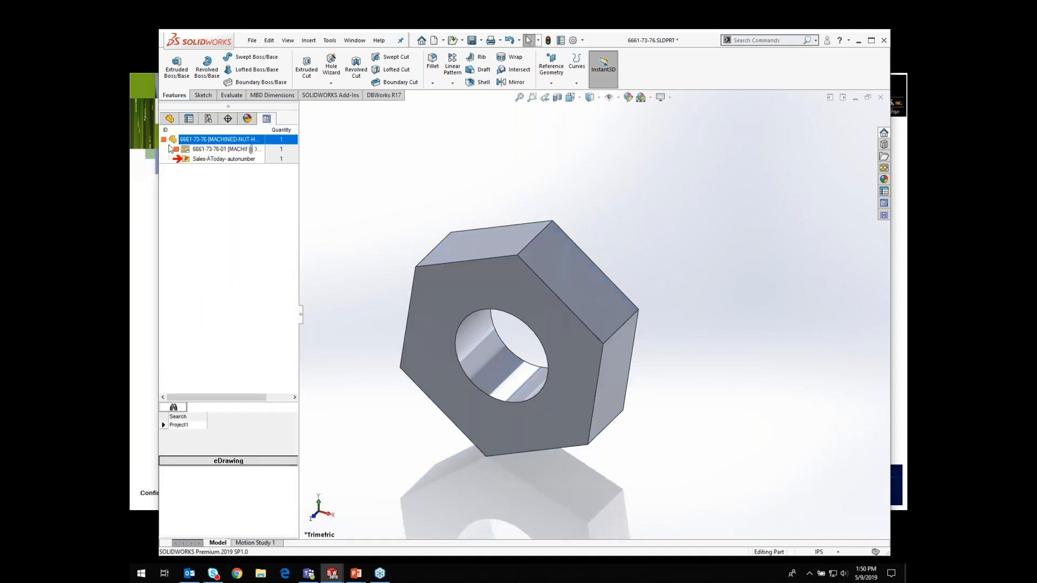
Step: Save the lengthened part and fit it in the view
left_click(617, 327)
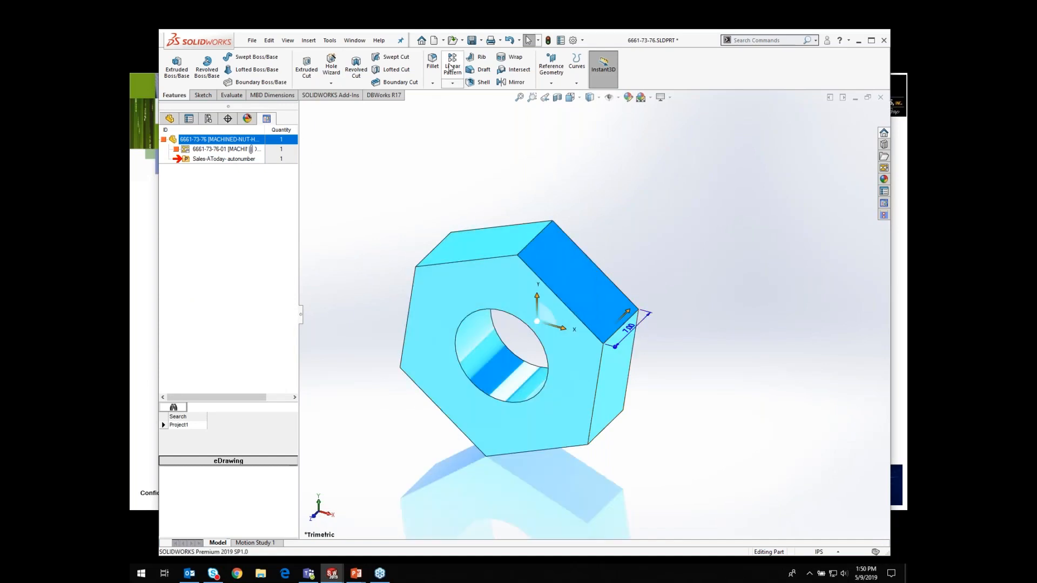
left_click(472, 40)
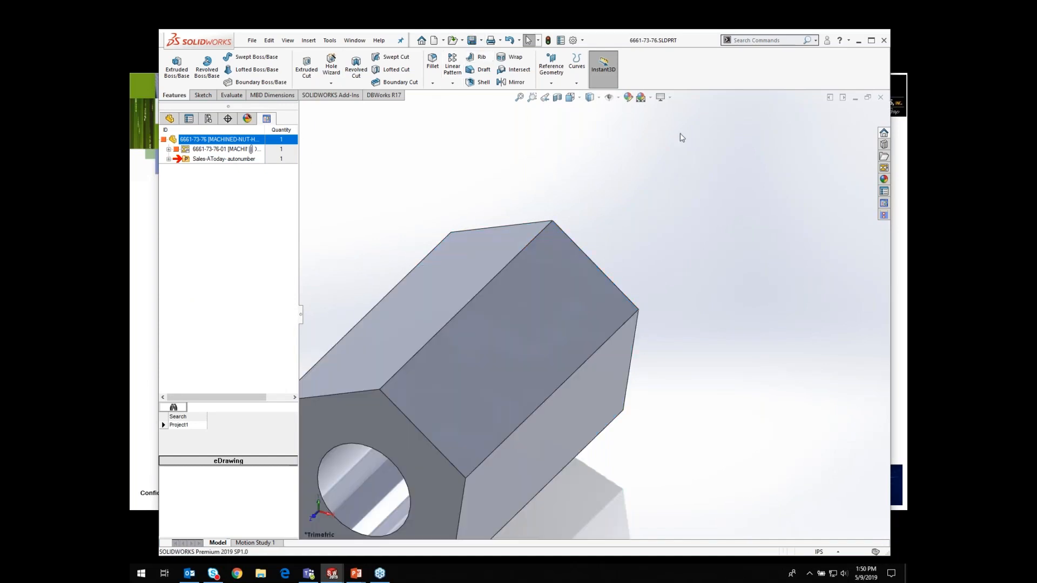
left_click(519, 98)
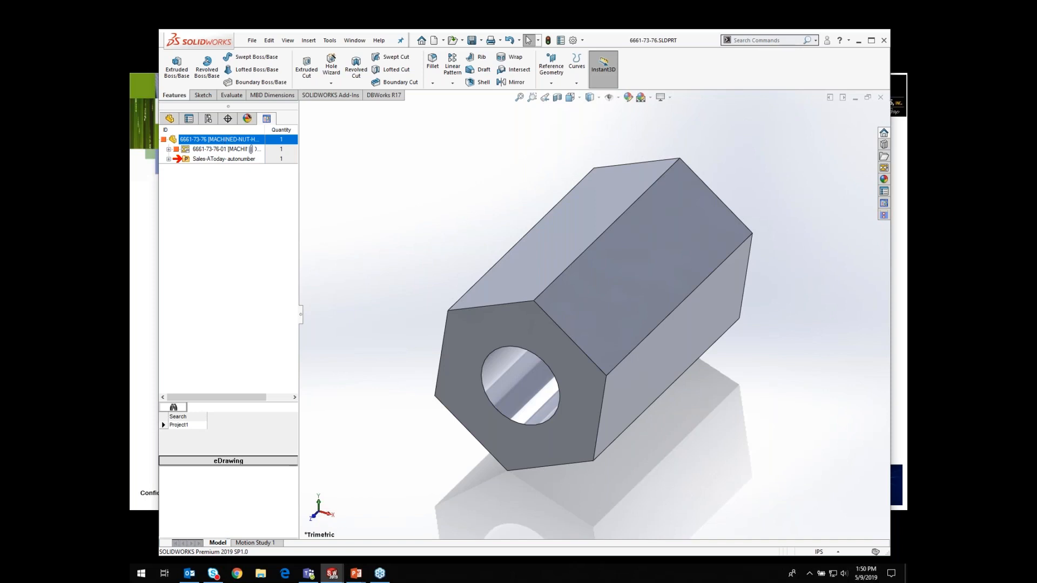
Step: Assign the material AISI 304 to the part
left_click(270, 41)
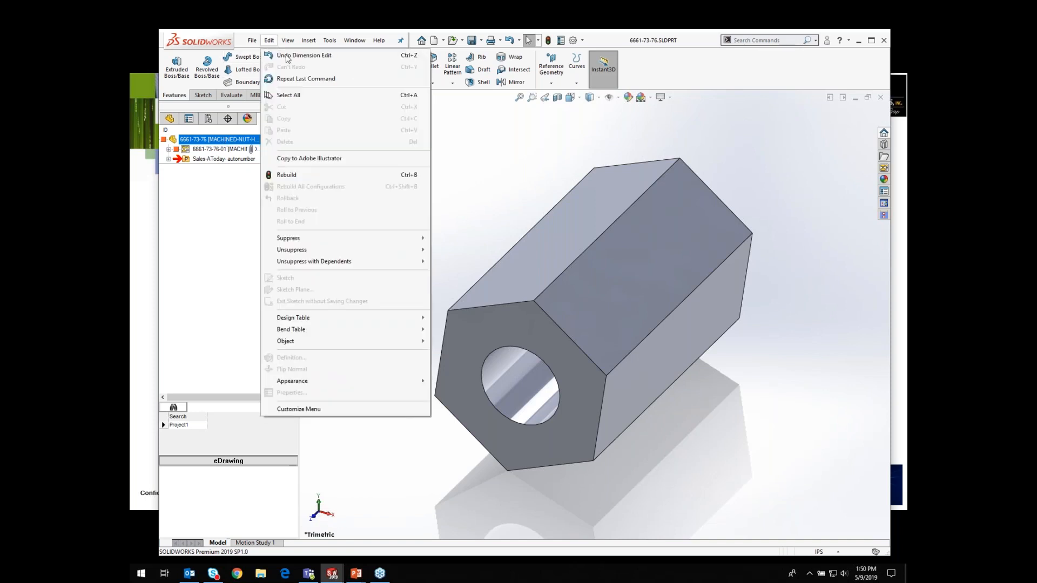
mouse_move(286, 384)
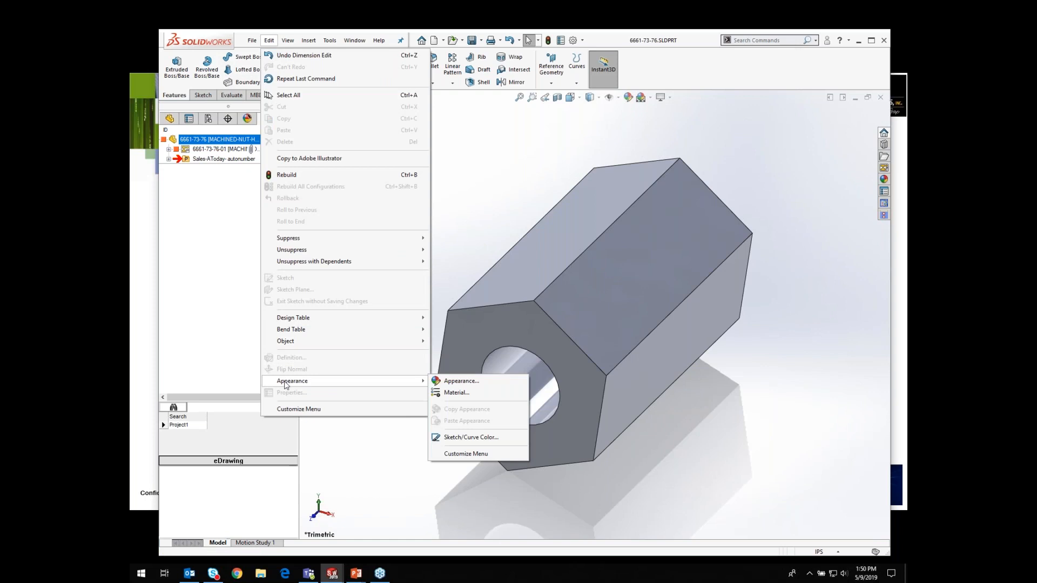
left_click(457, 393)
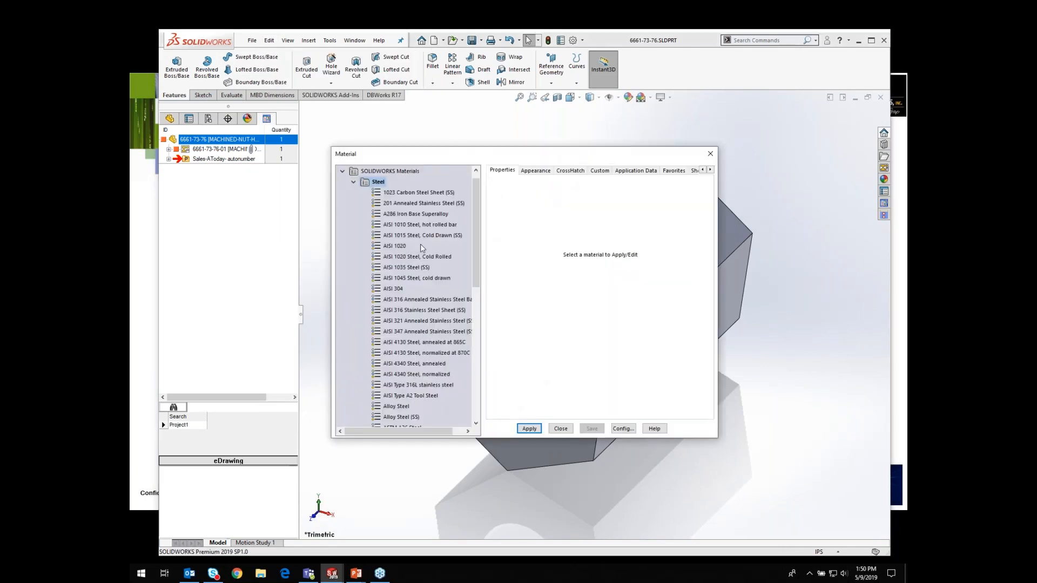
left_click(395, 289)
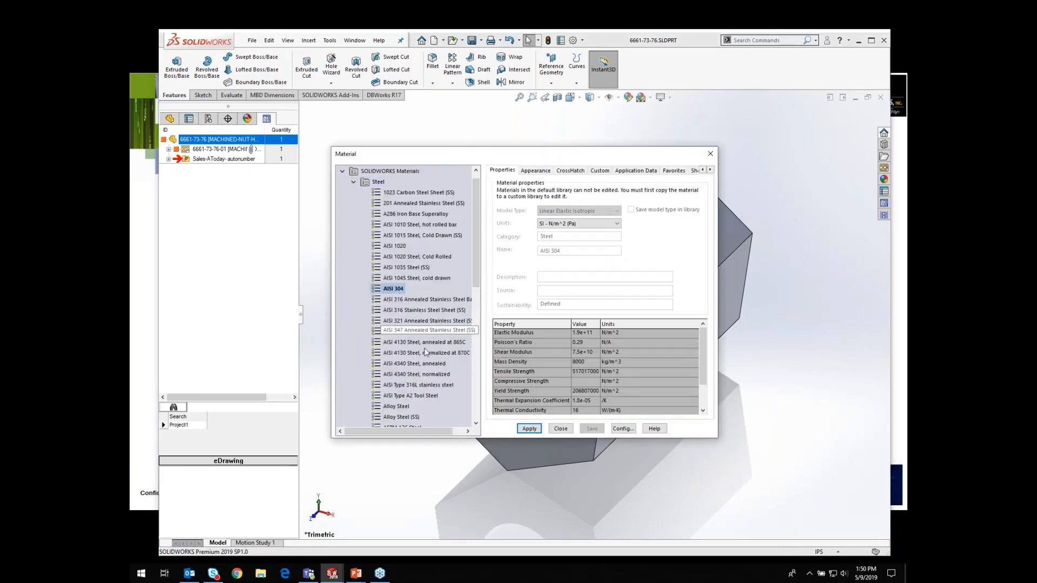
left_click(533, 430)
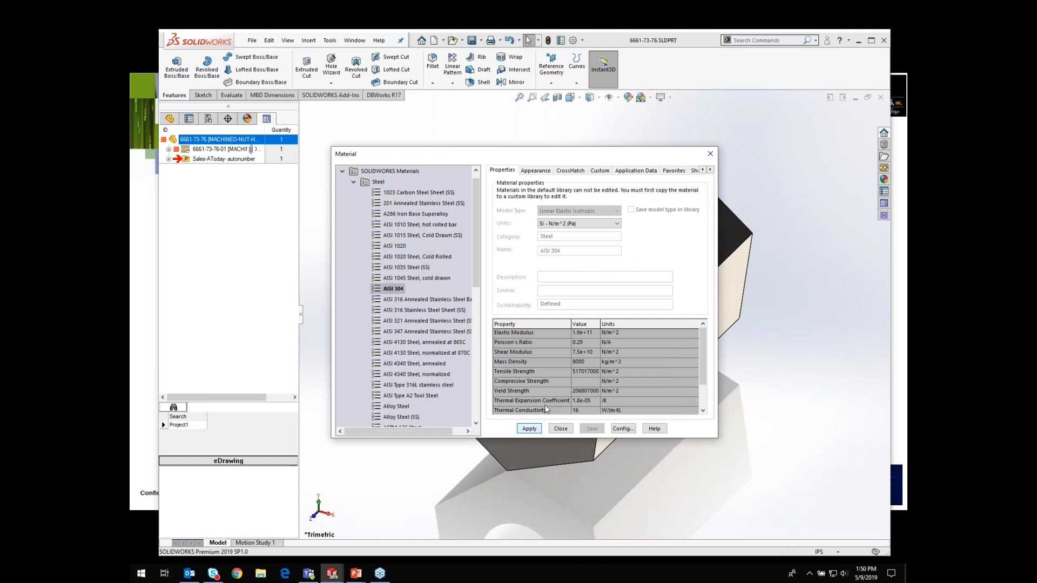
left_click(710, 153)
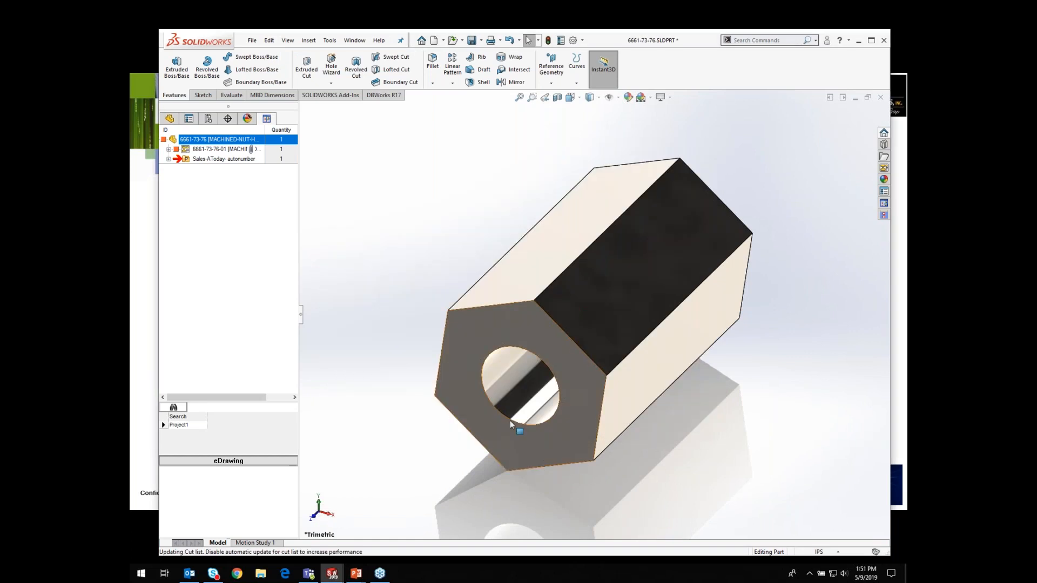
Step: Set the part's Treatment property to ZINC PLATE in its DBWorks revision data
right_click(206, 140)
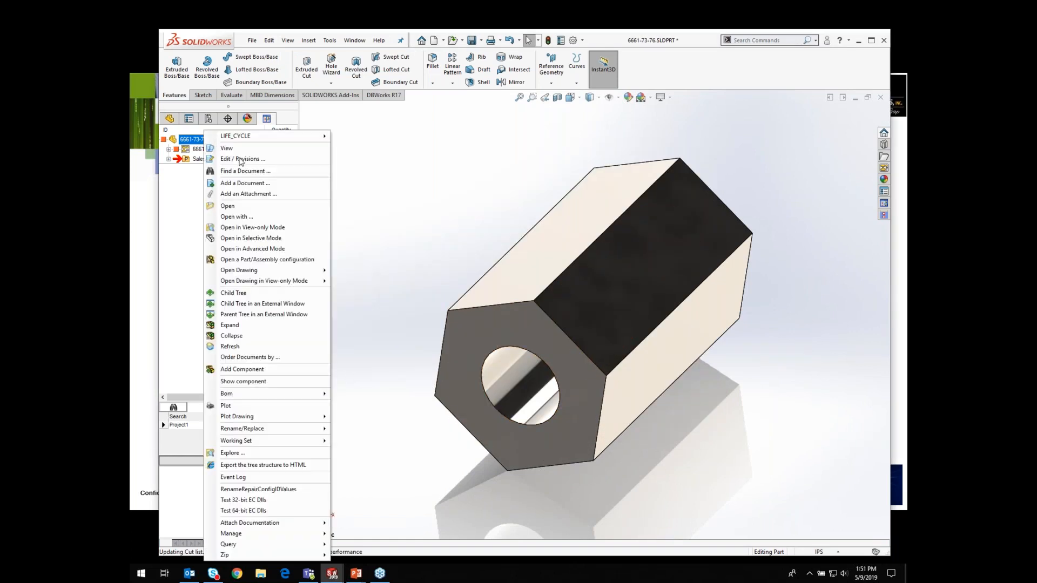
left_click(240, 160)
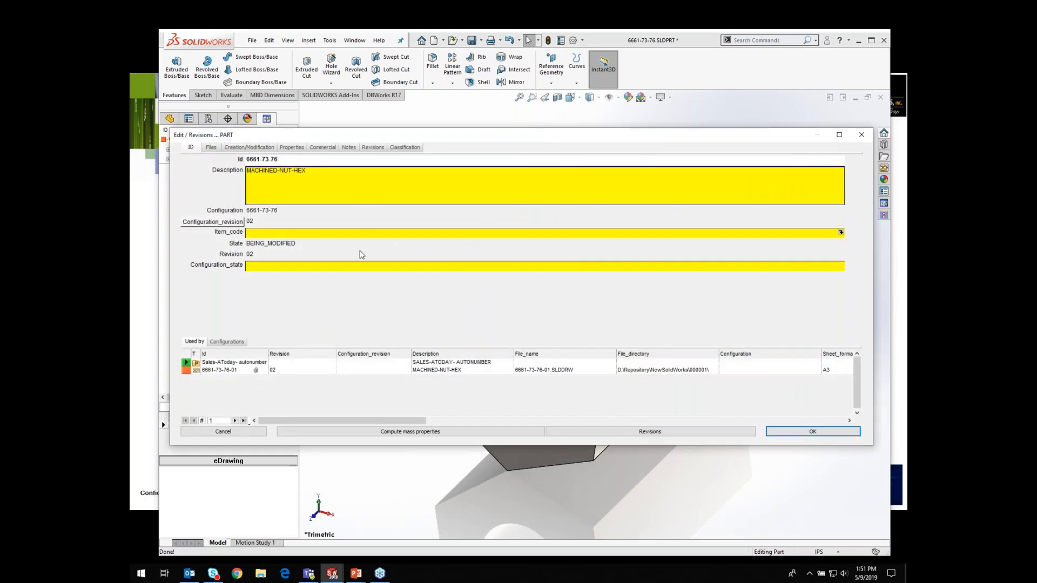
left_click(291, 148)
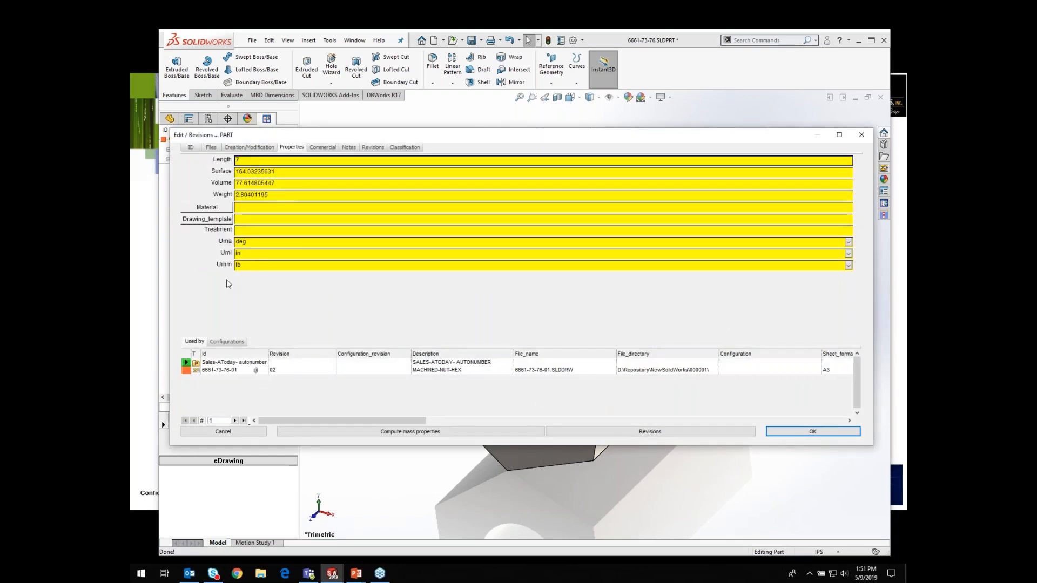
left_click(247, 231)
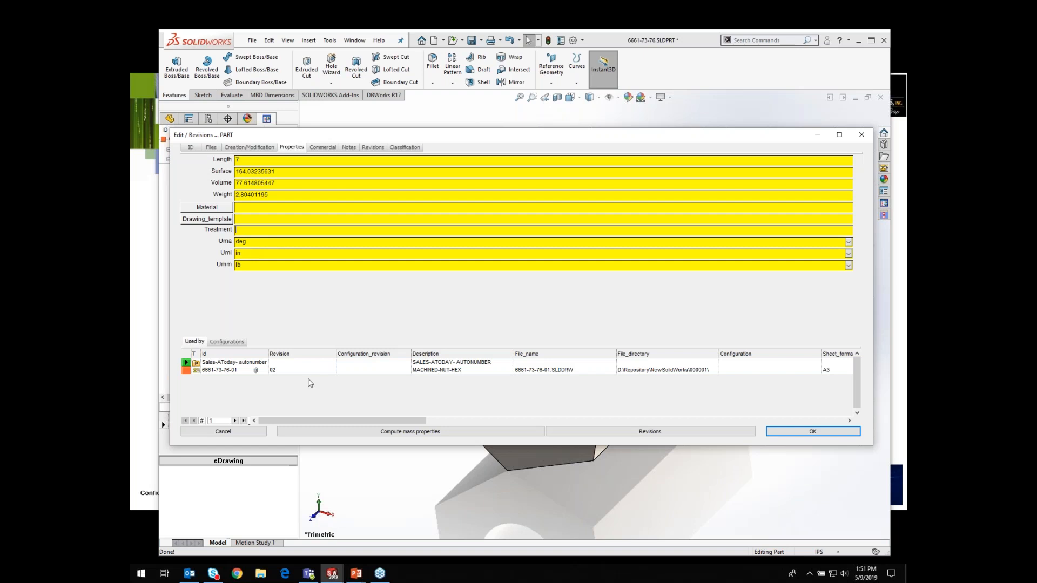
type("zinc plate")
left_click(813, 432)
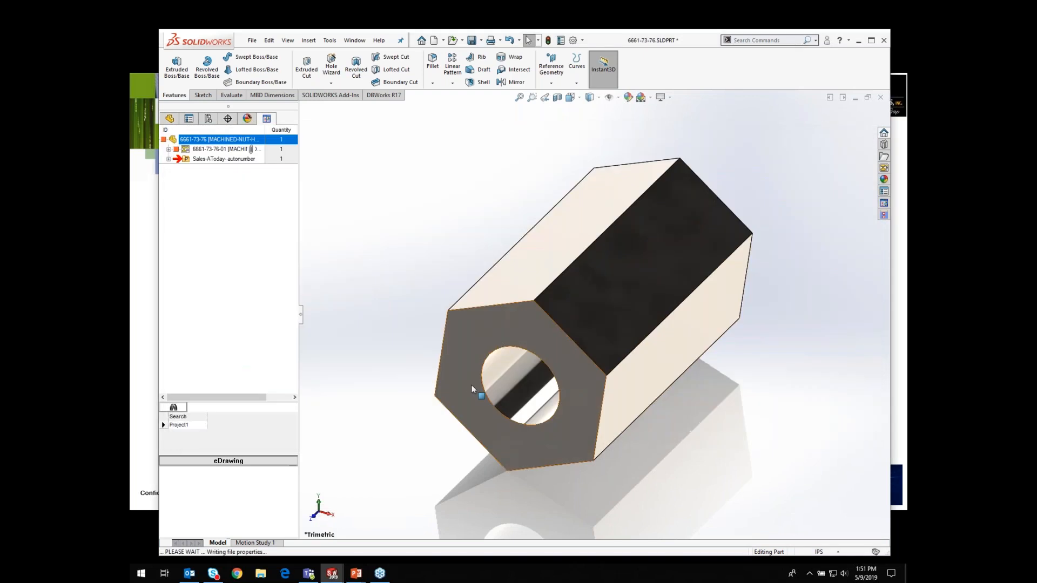
Step: Review the part's DBWorks properties again, close them, and save the part
right_click(206, 142)
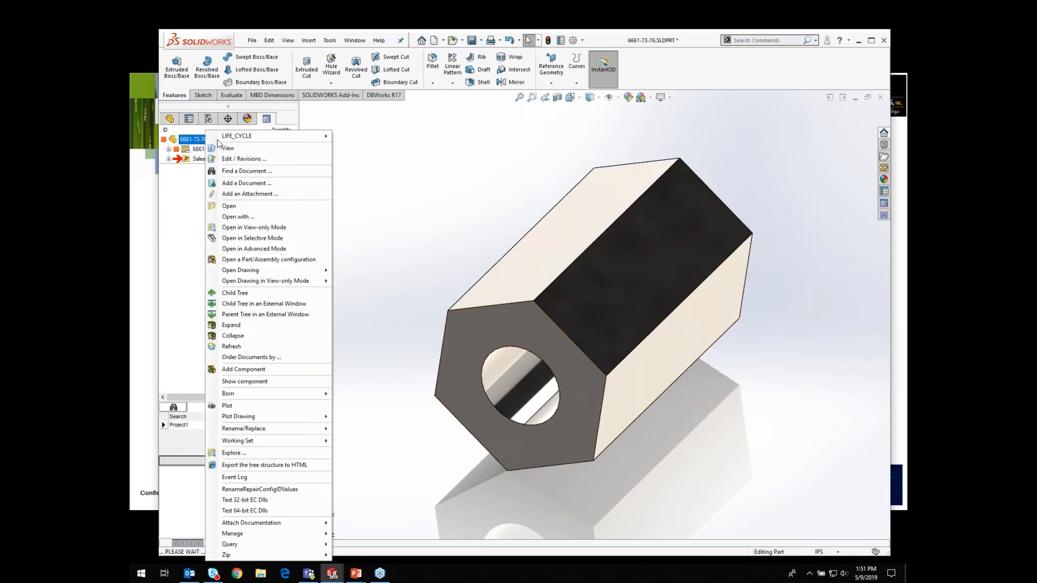
left_click(235, 156)
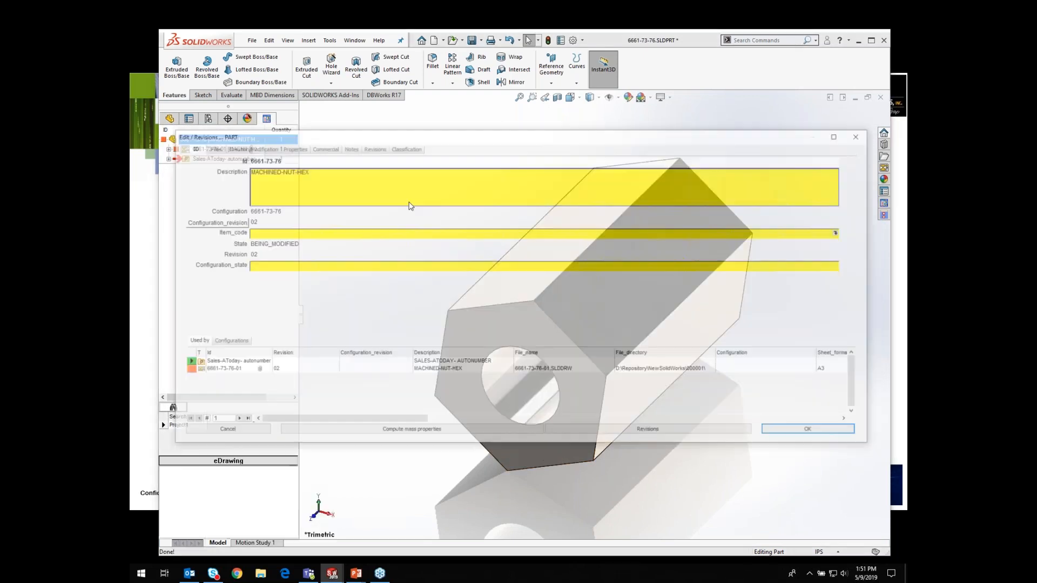
left_click(291, 148)
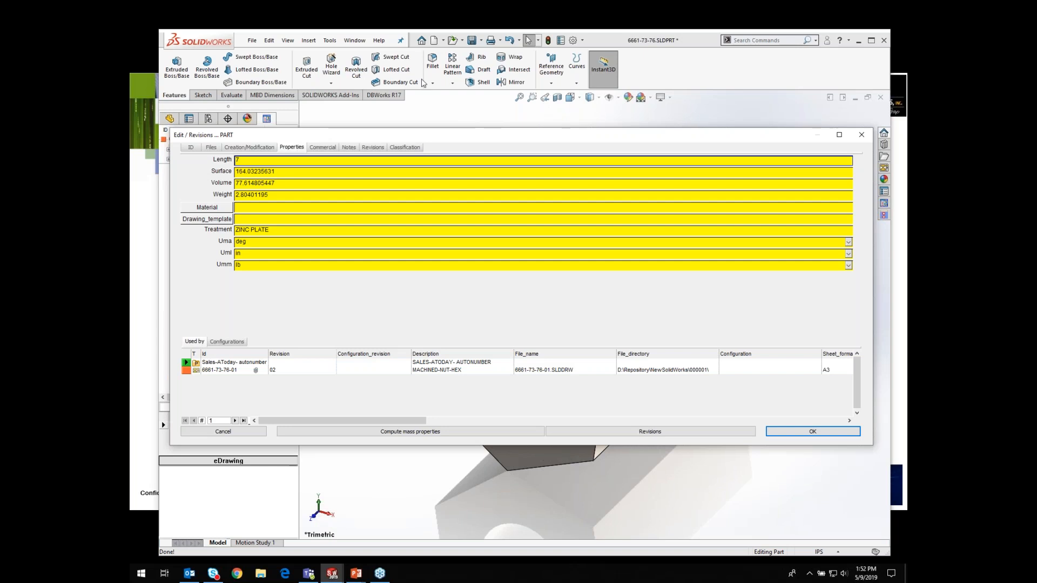
left_click(473, 45)
left_click(810, 432)
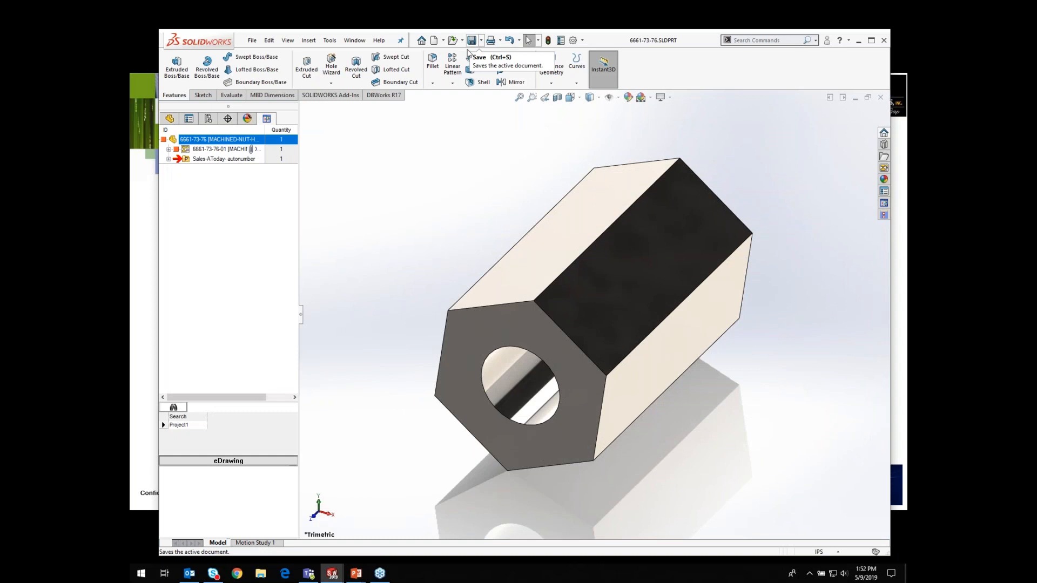
Step: Open the nut's drawing and inspect its title block for the updated revision, material and finish
double_click(213, 149)
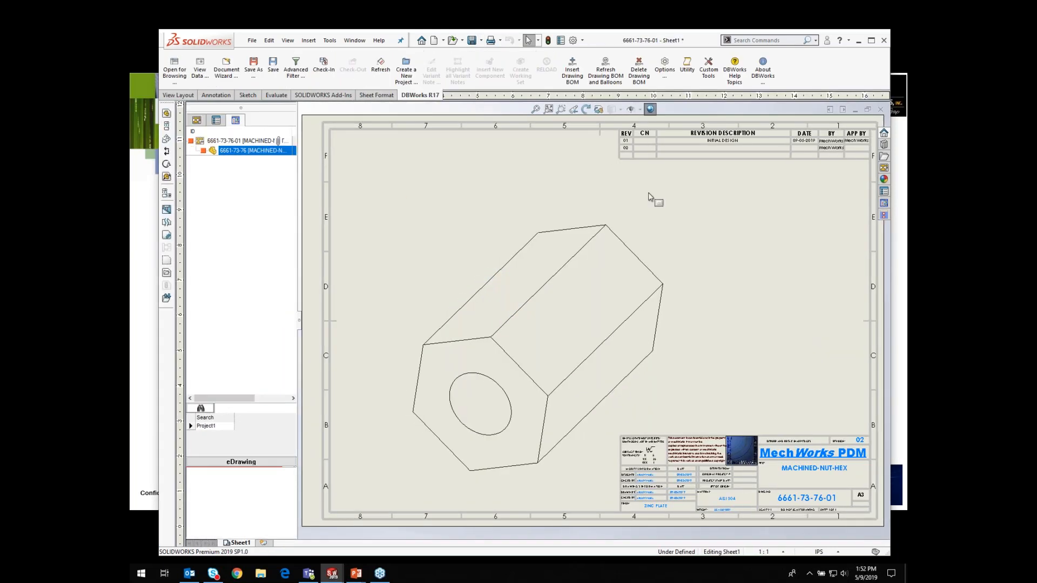
left_click(561, 109)
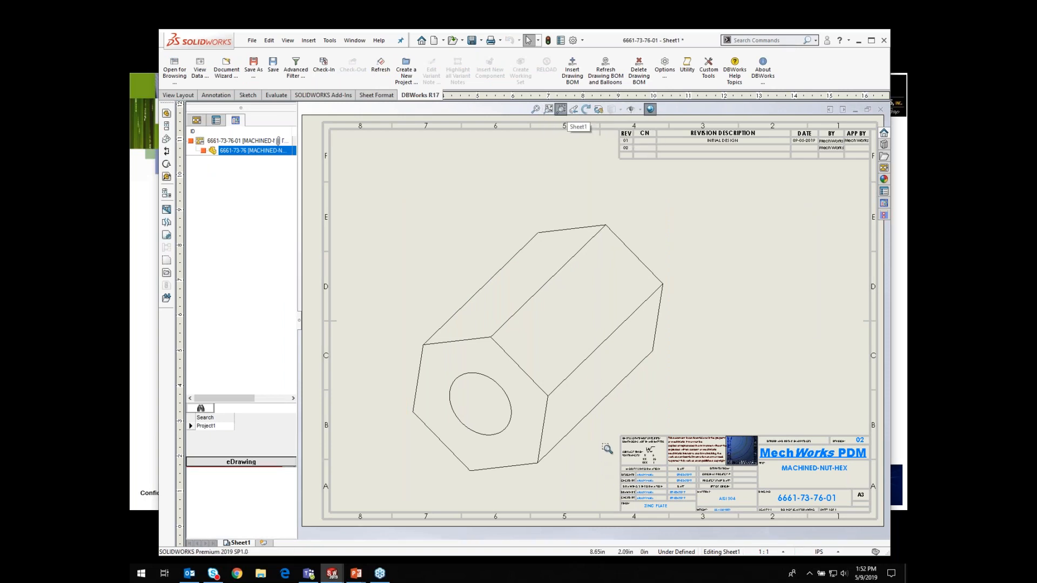
left_click_drag(609, 425, 872, 530)
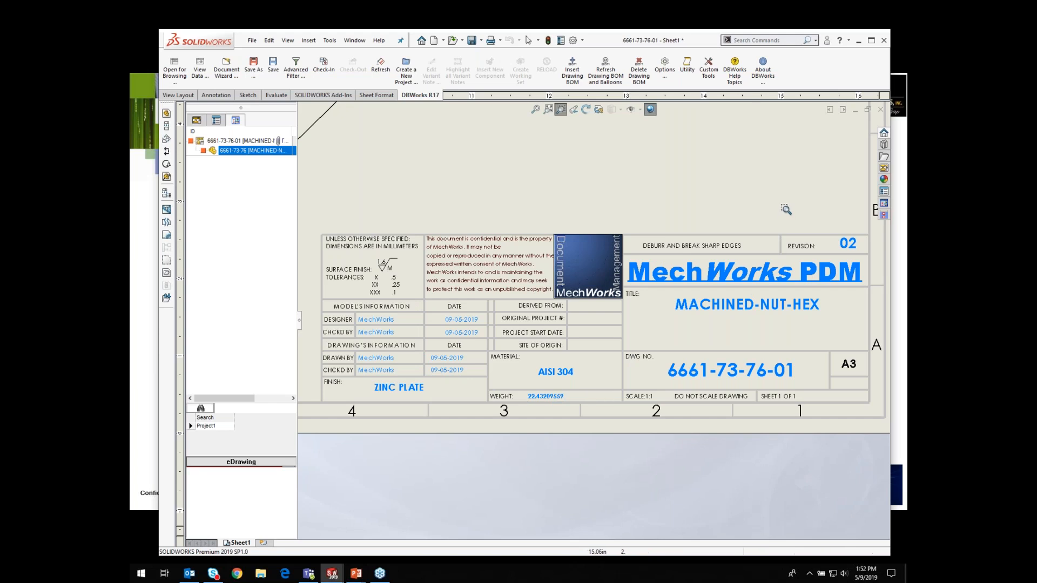
left_click(536, 110)
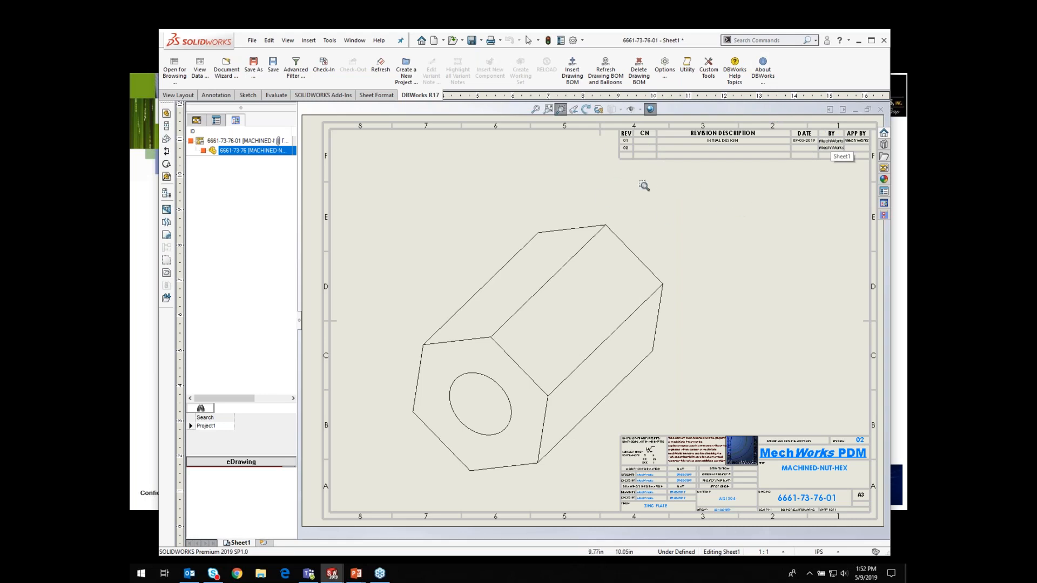
Step: Open the part from the drawing's tree and approve it through its DBWorks lifecycle check-in options
left_click(230, 152)
double_click(231, 152)
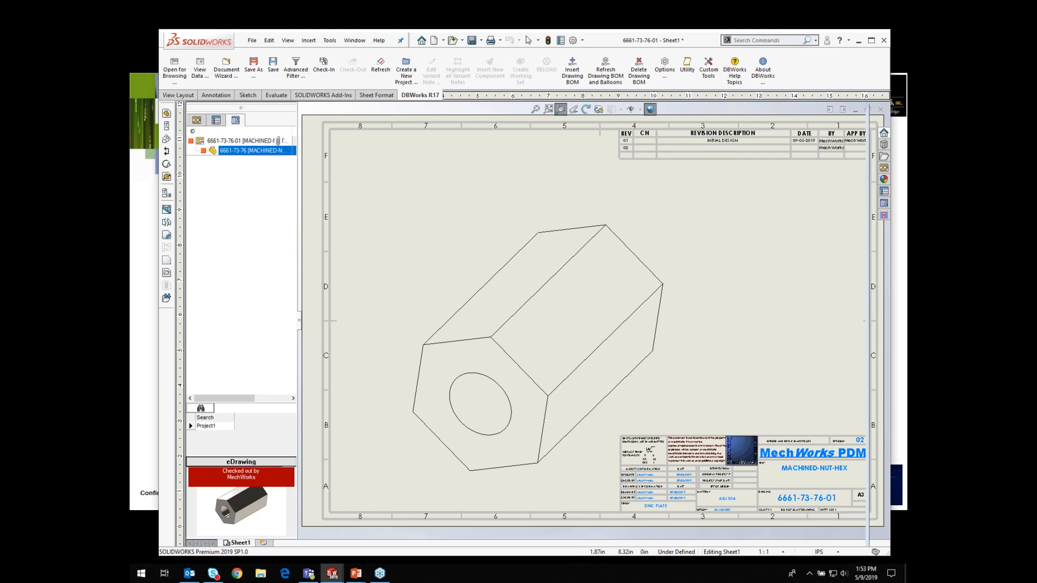
right_click(219, 141)
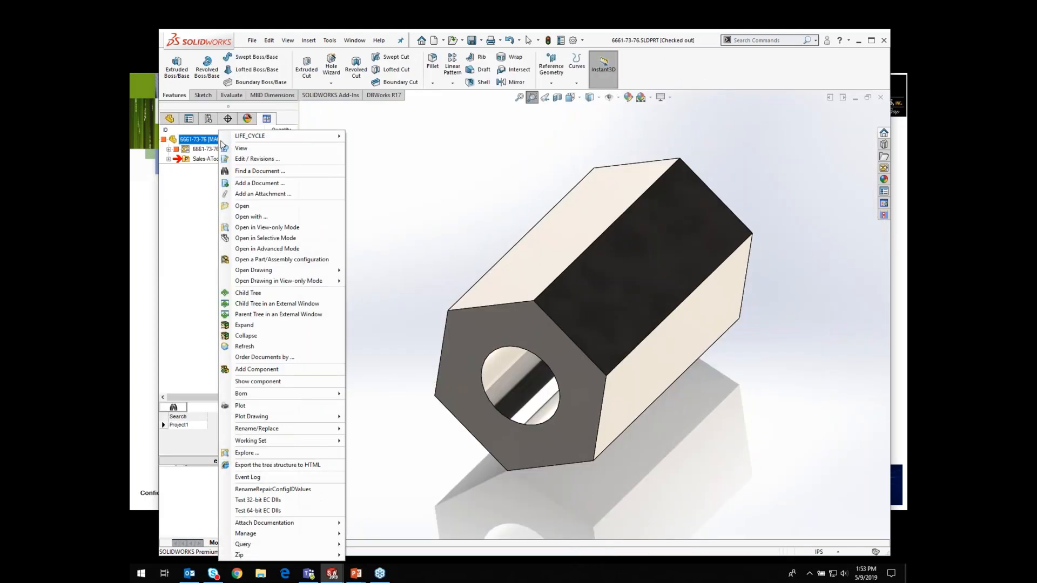
mouse_move(265, 136)
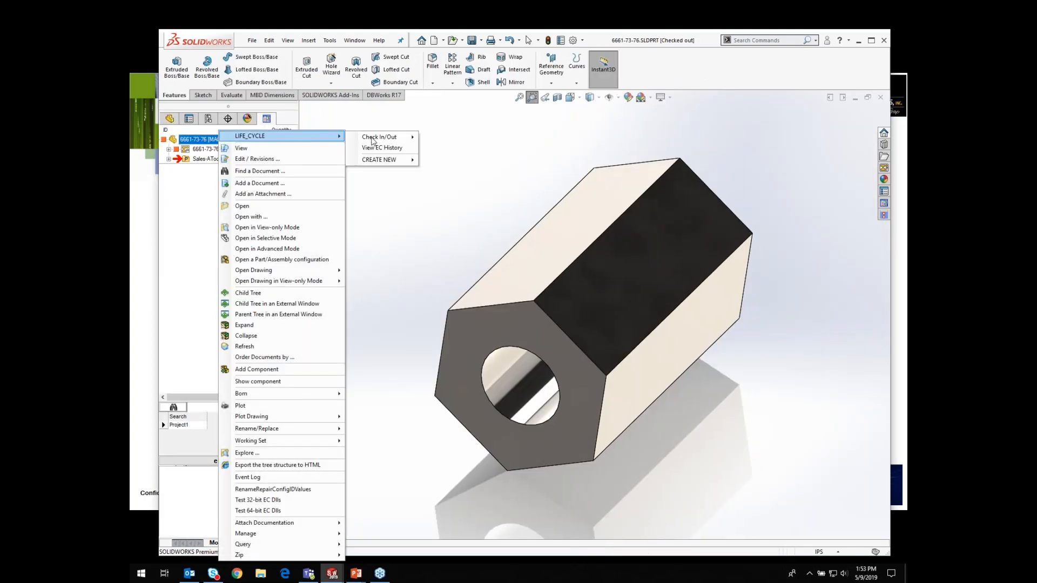
mouse_move(374, 139)
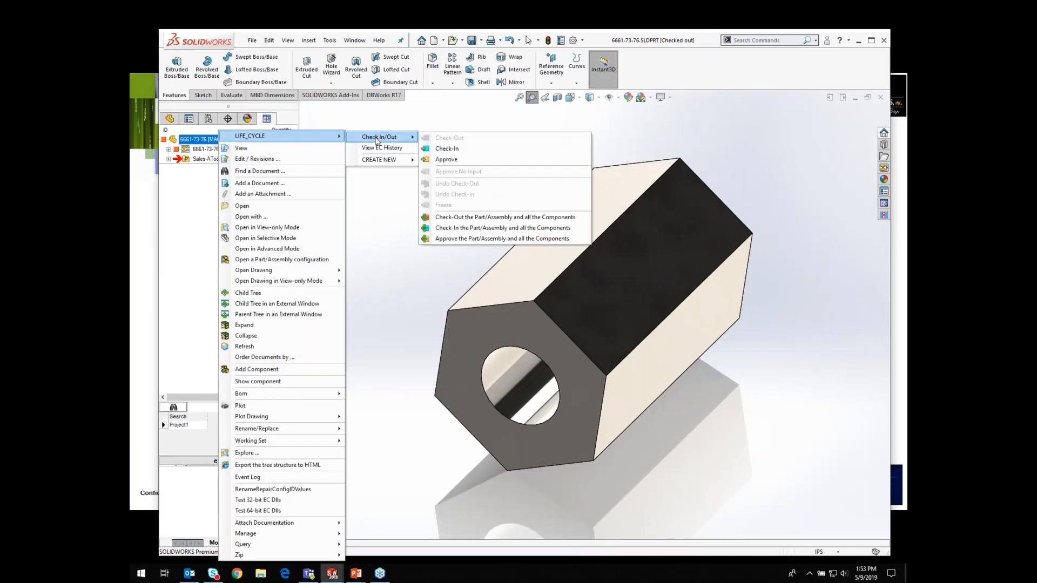
left_click(449, 160)
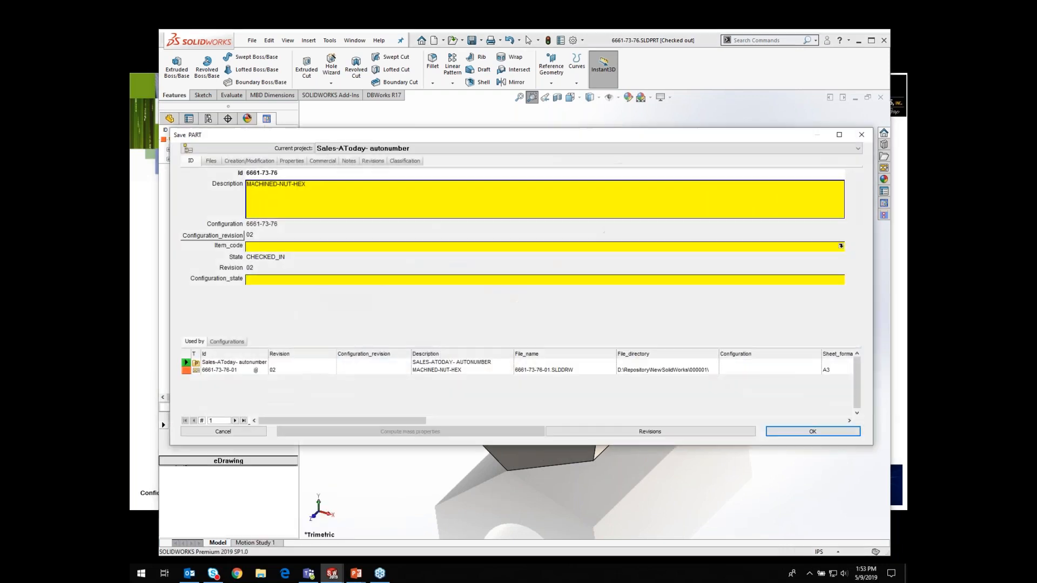
Step: Enter the part's revision 02 description as MADE LENGTH 7" AND ADDED FINISH and confirm the save
left_click(680, 435)
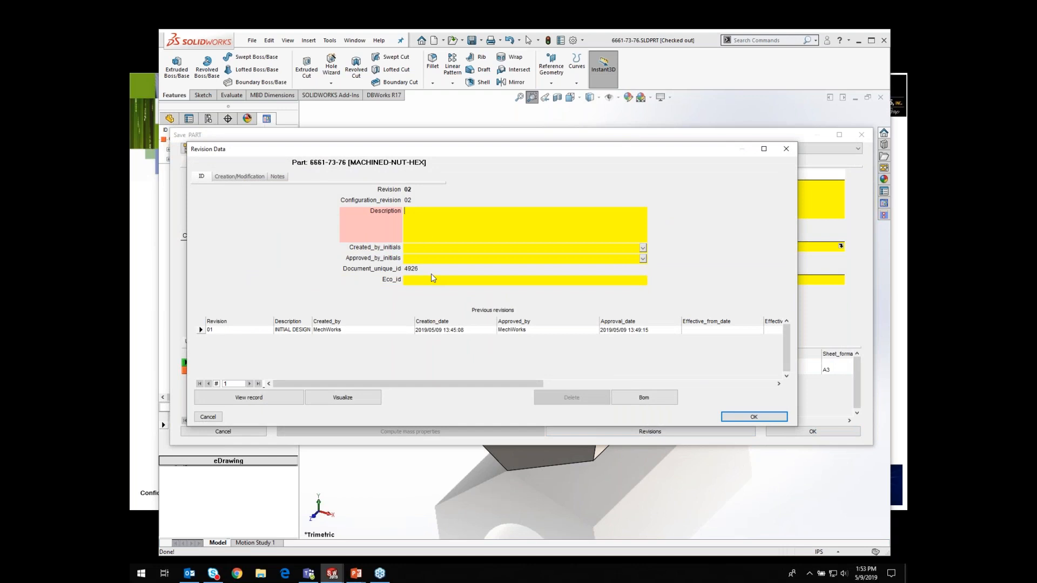
type("m")
key("BackSpace")
key("BackSpace")
key("BackSpace")
type("MADE LENG")
type("TH 7\" AND ADDED")
left_click(745, 420)
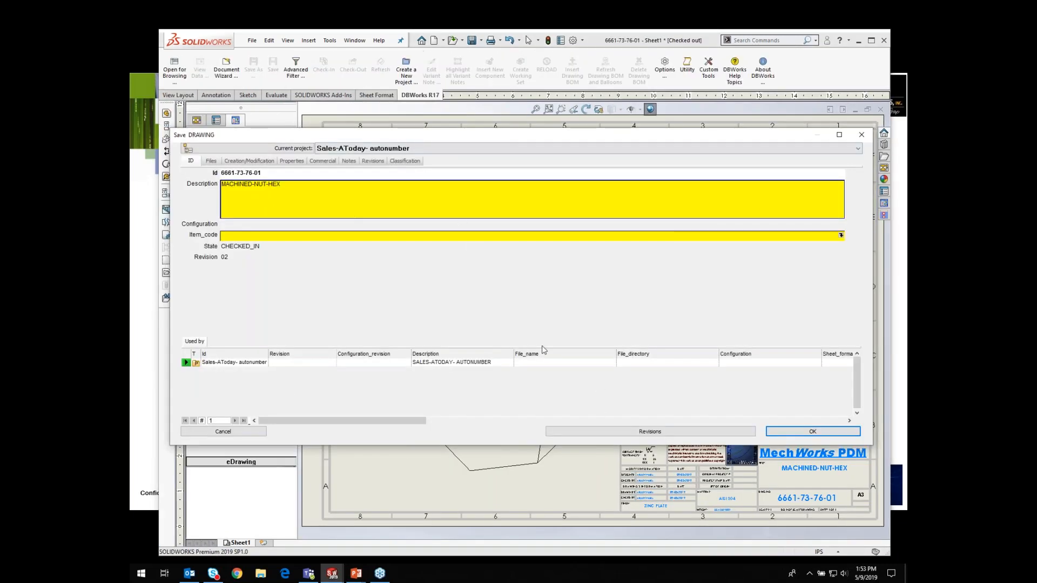
Step: Confirm the drawing's revision data and approve creation of the new revision 02
left_click(745, 431)
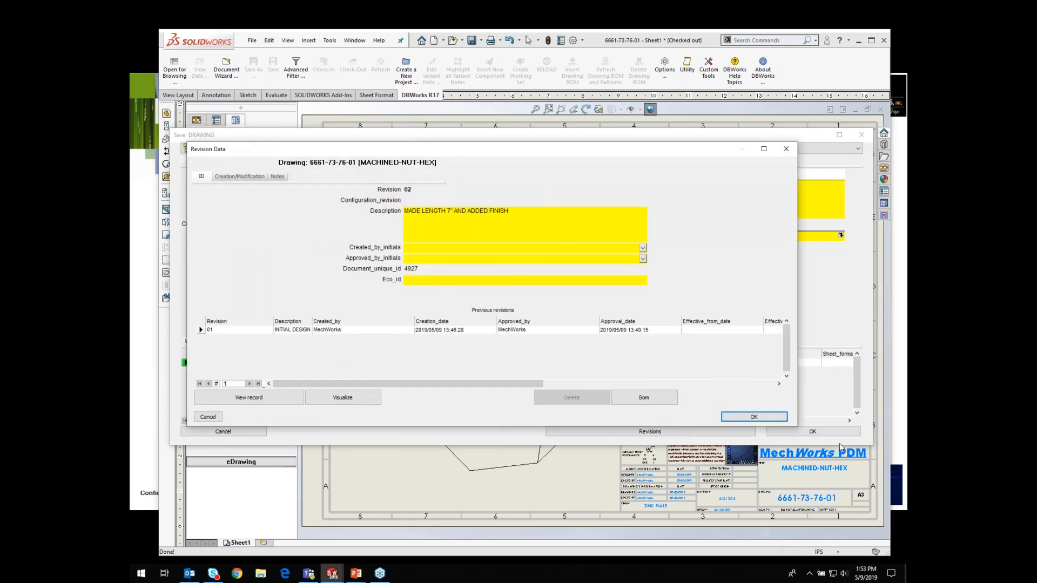
left_click(763, 419)
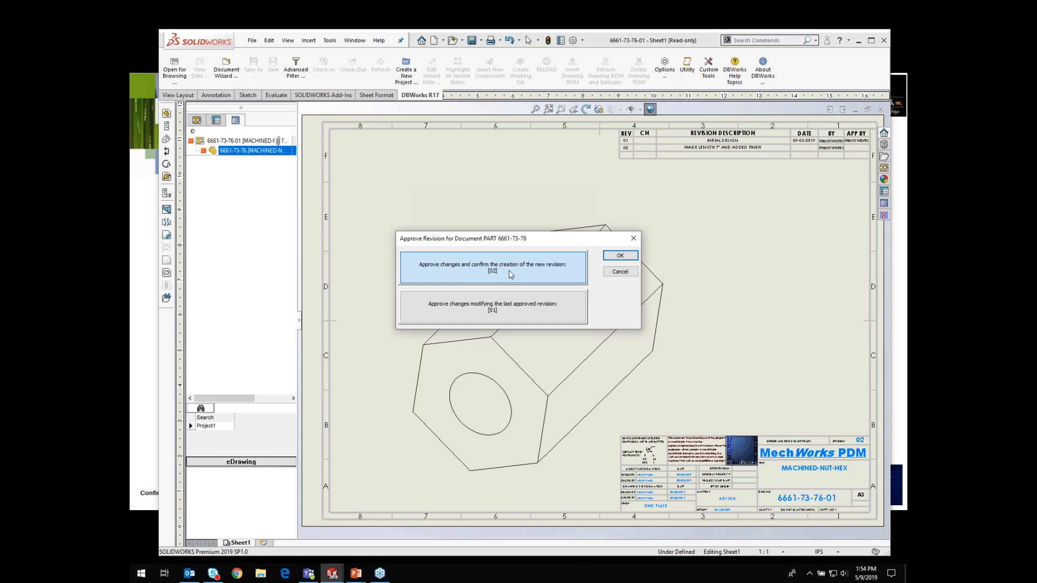
left_click(620, 256)
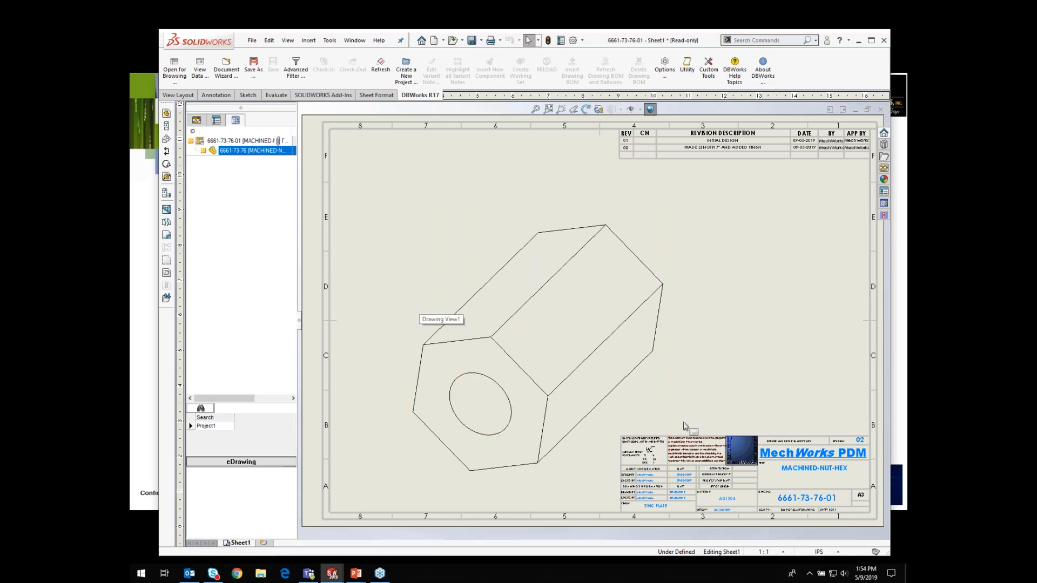
Step: Increment the part's revision state to check it out, advancing in the prerelease sequence to revision 03
left_click(538, 281)
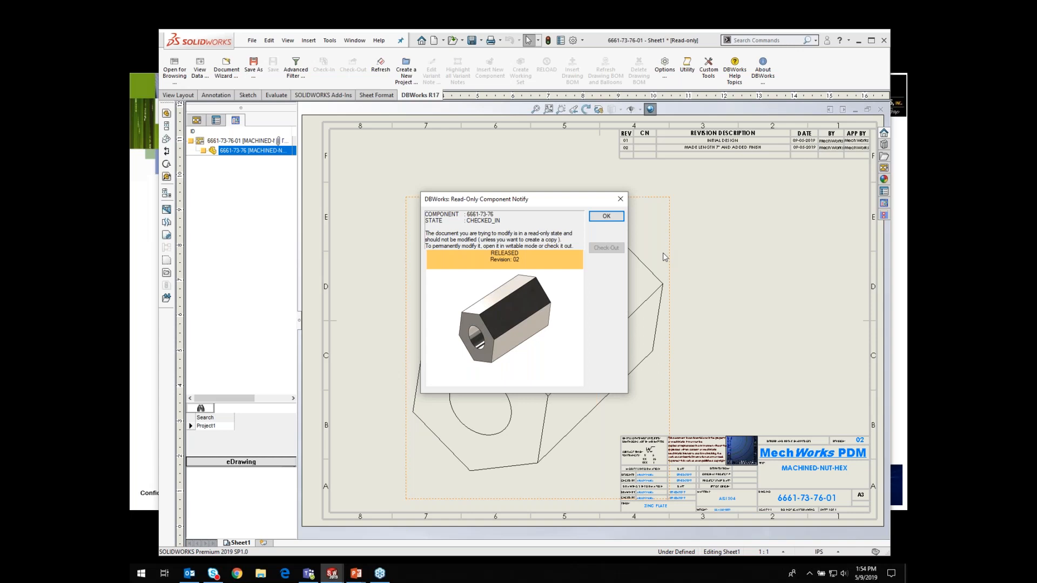
left_click(606, 216)
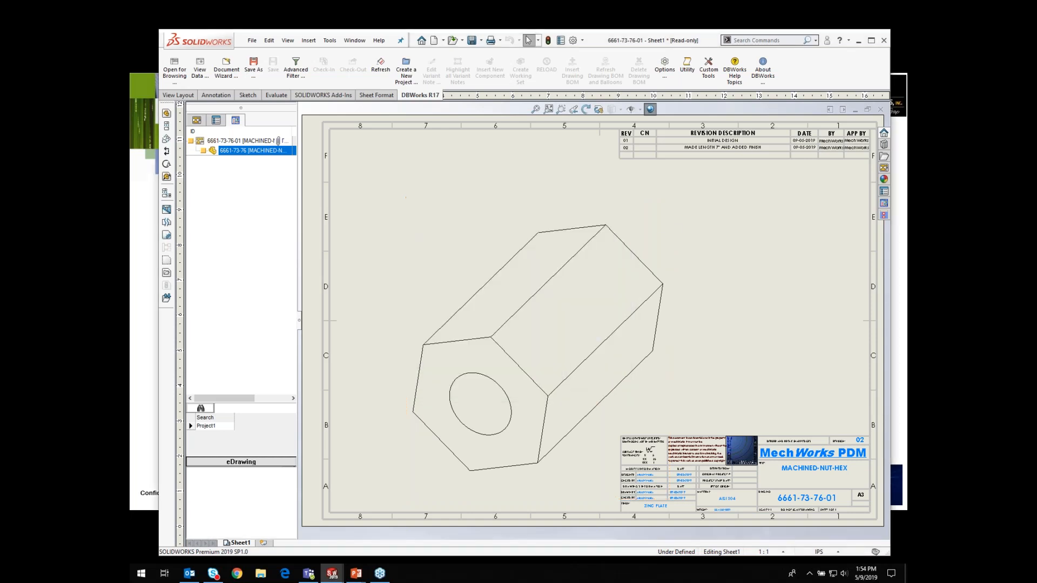
right_click(232, 153)
mouse_move(290, 96)
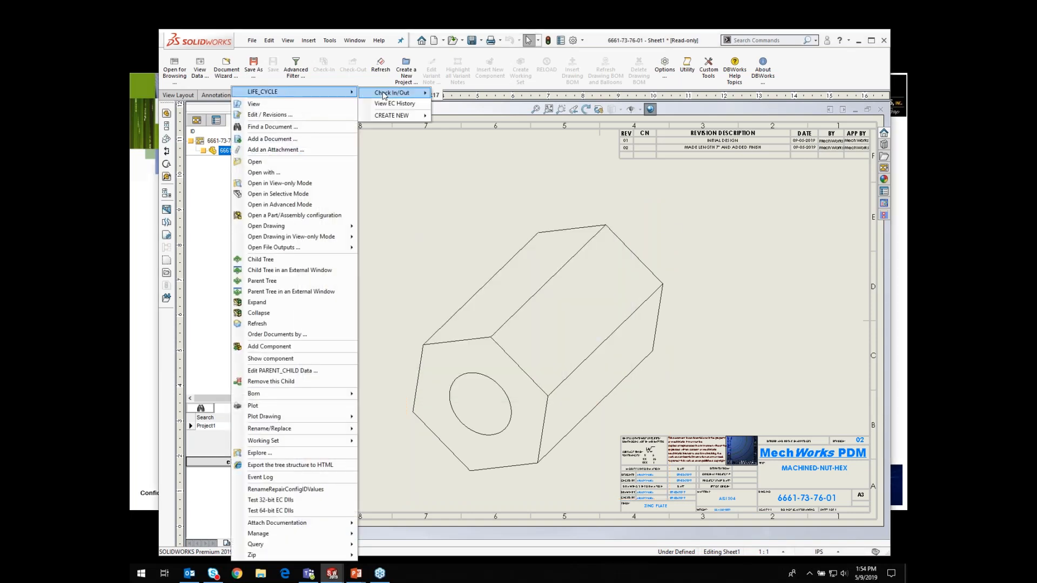
mouse_move(385, 95)
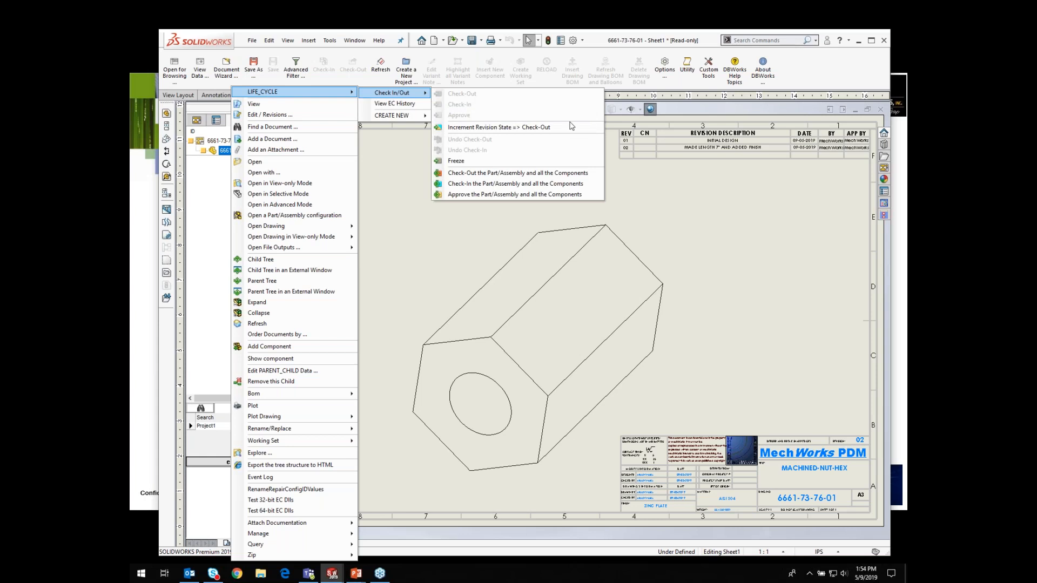
left_click(467, 129)
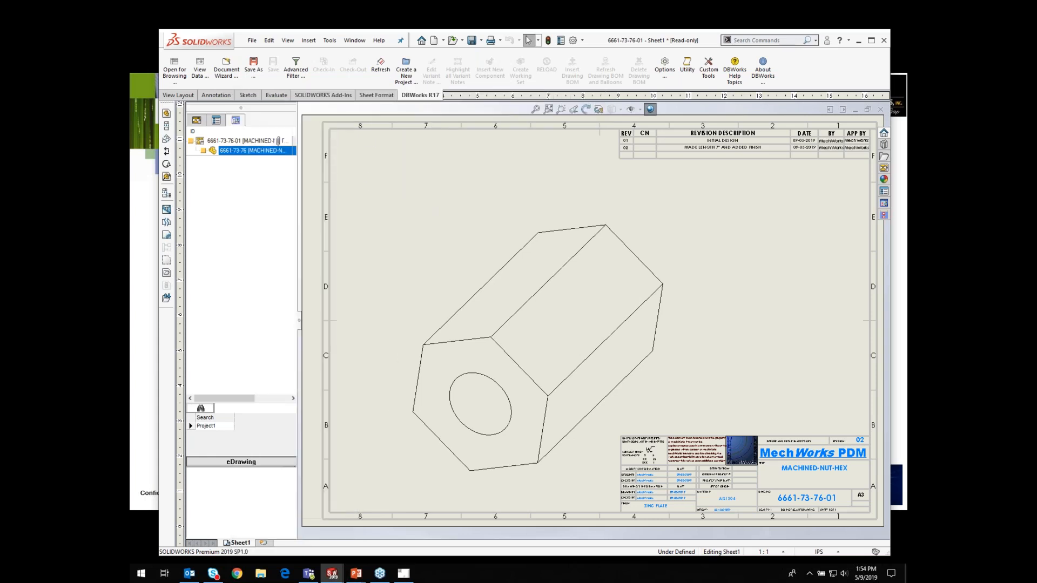
left_click(402, 574)
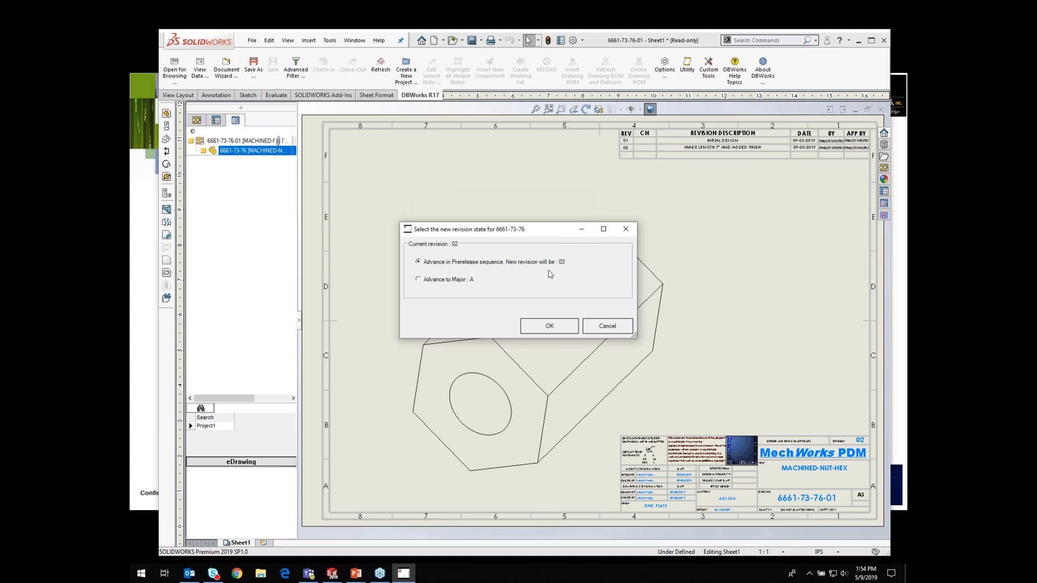
left_click(549, 326)
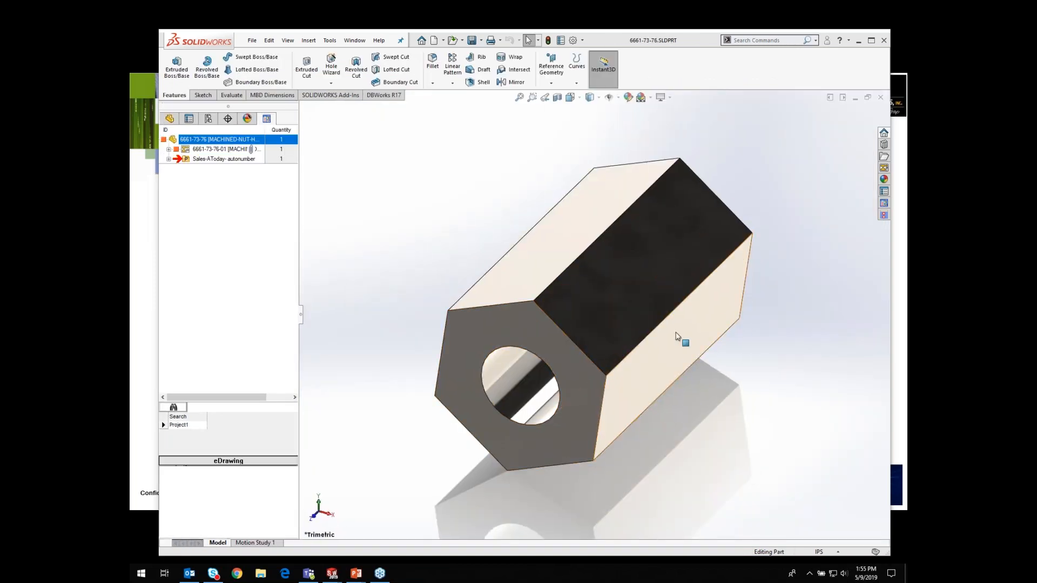
Step: Set the nut's extrusion length to 1, then save and fit the part in view
left_click(673, 312)
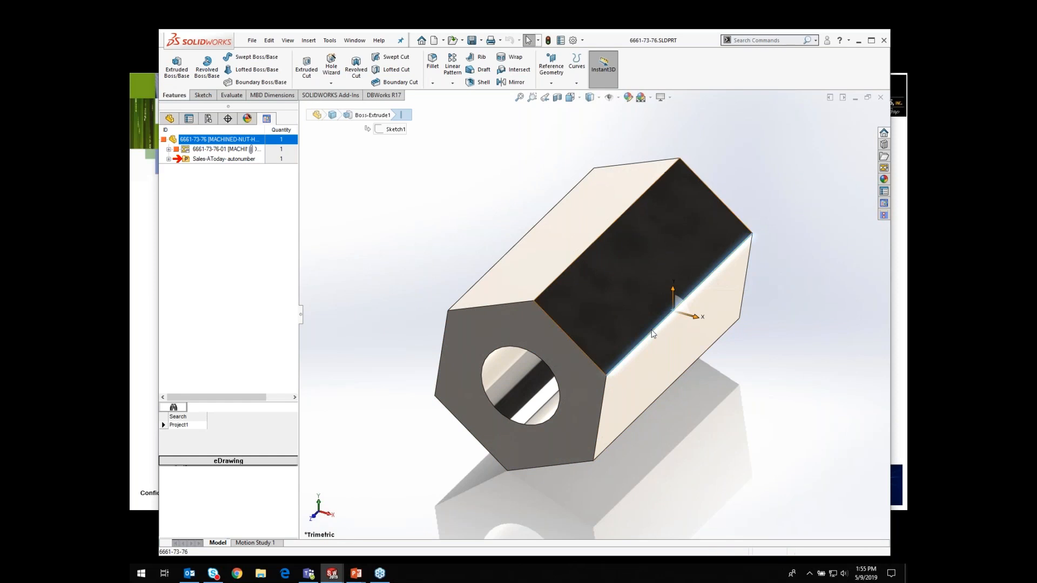
double_click(686, 317)
left_click(687, 304)
type("1")
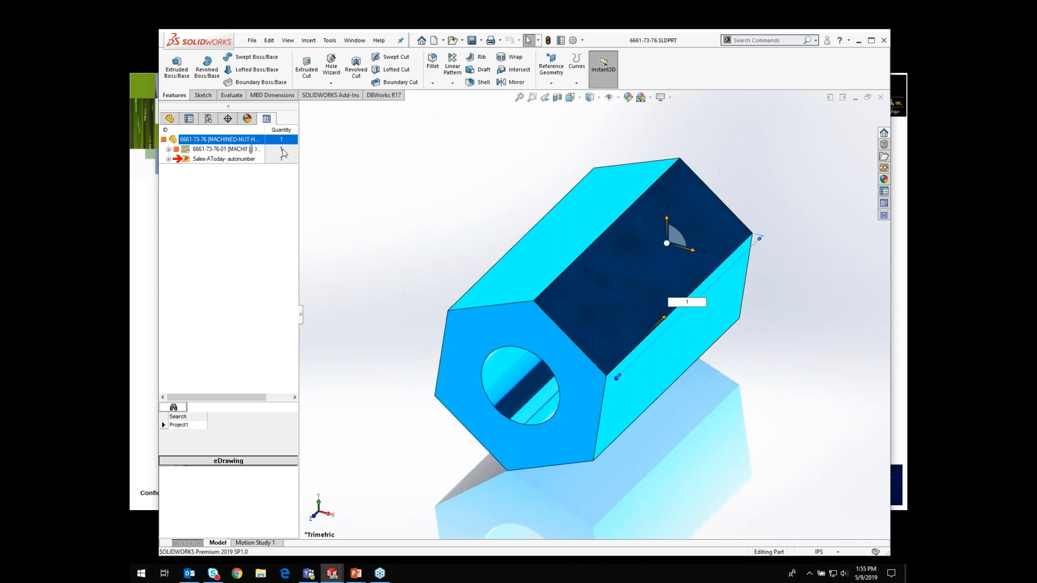
left_click(471, 40)
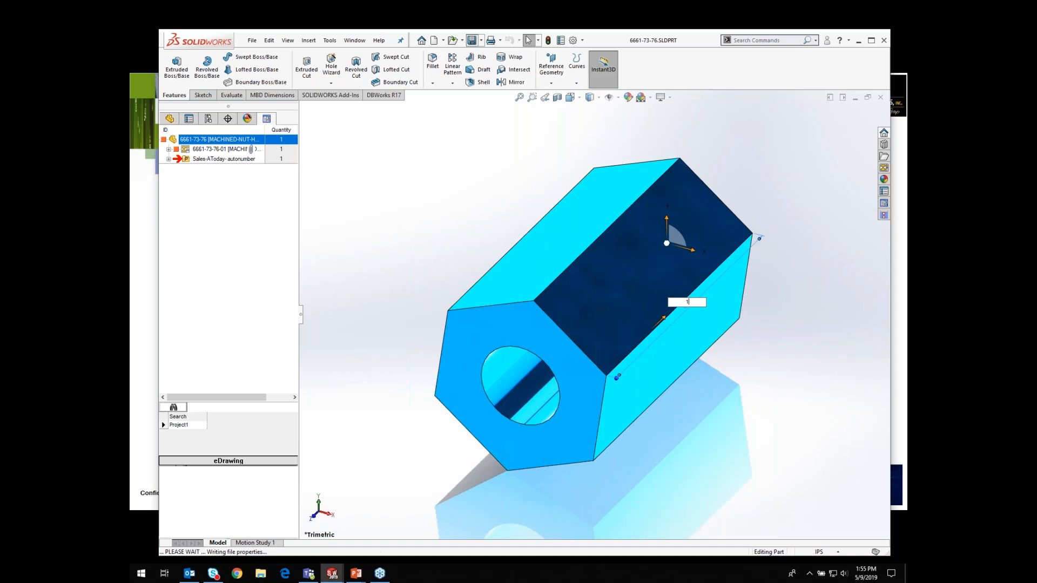
left_click(519, 98)
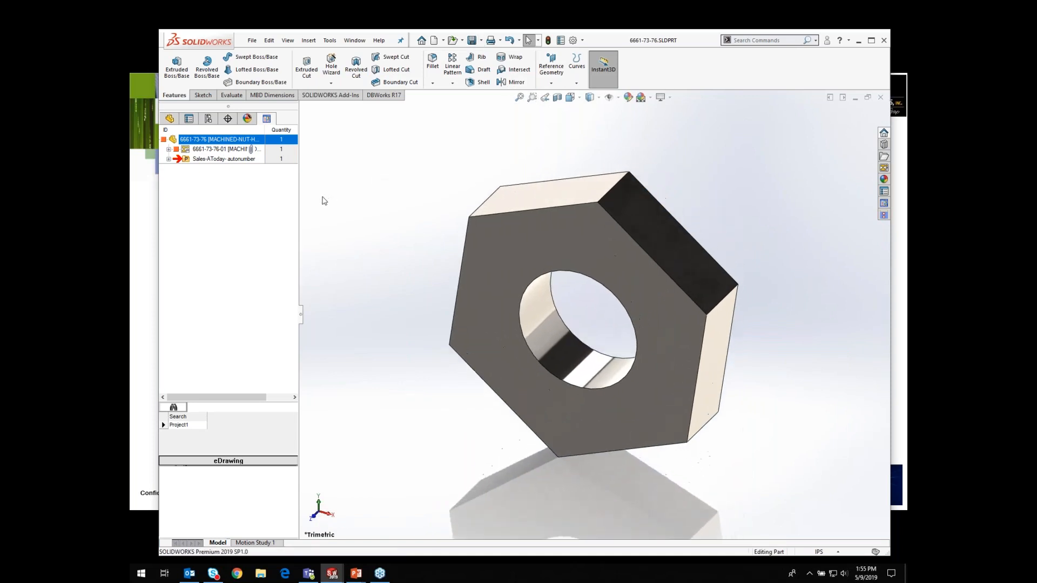
Step: Return to the drawing and change the part's description to MACHINED-NUT-HEX - 1" in its DBWorks revision data
double_click(212, 149)
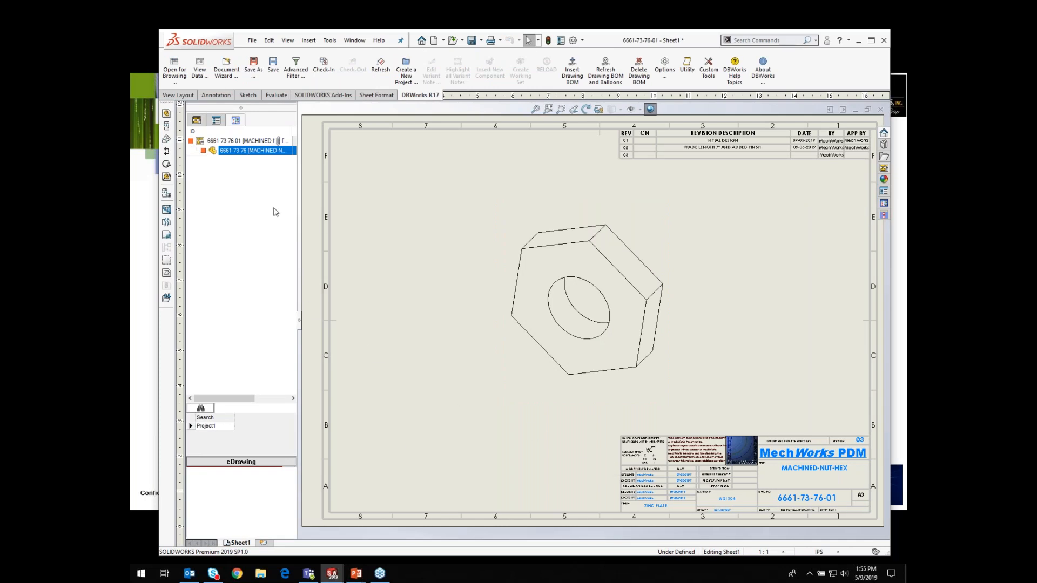
left_click(240, 152)
right_click(241, 151)
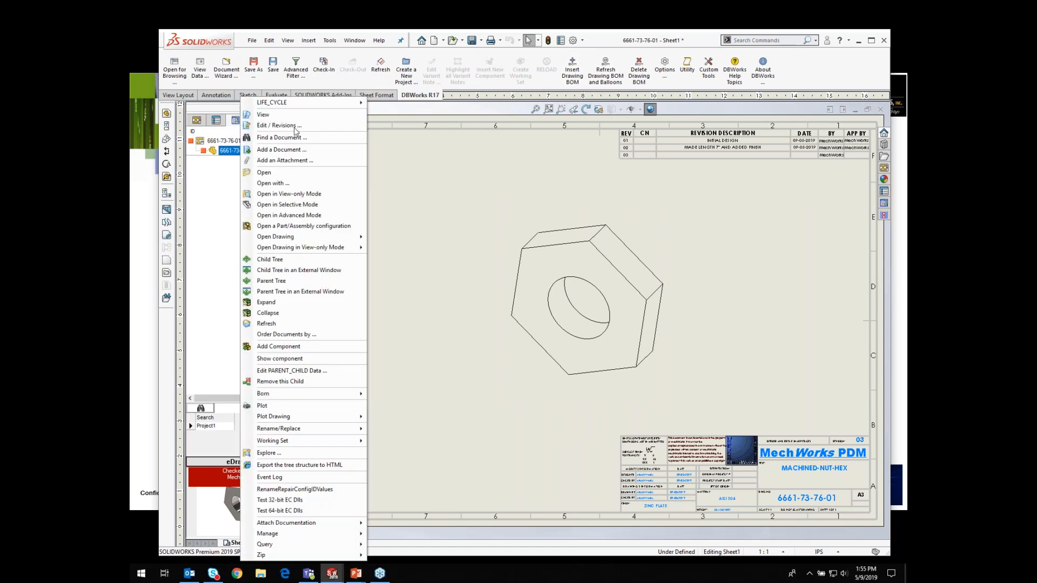
left_click(276, 132)
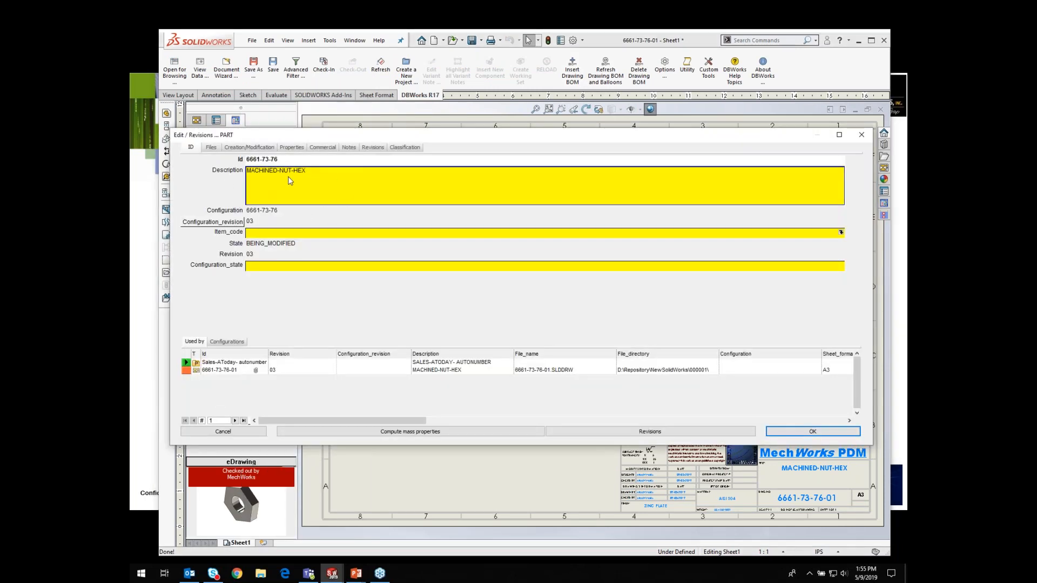
left_click(313, 174)
left_click(321, 171)
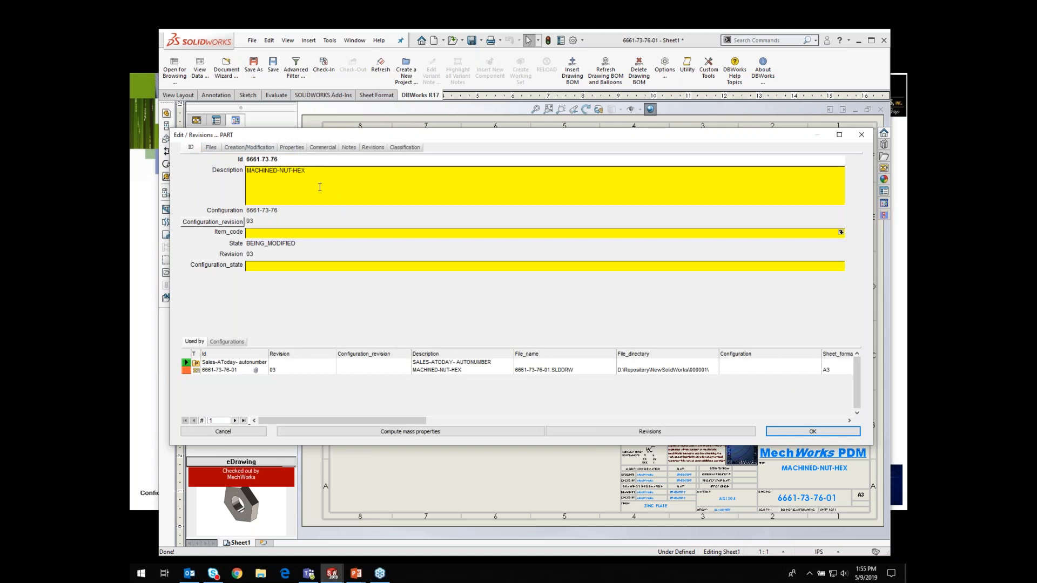
type("- 1\"")
left_click(805, 435)
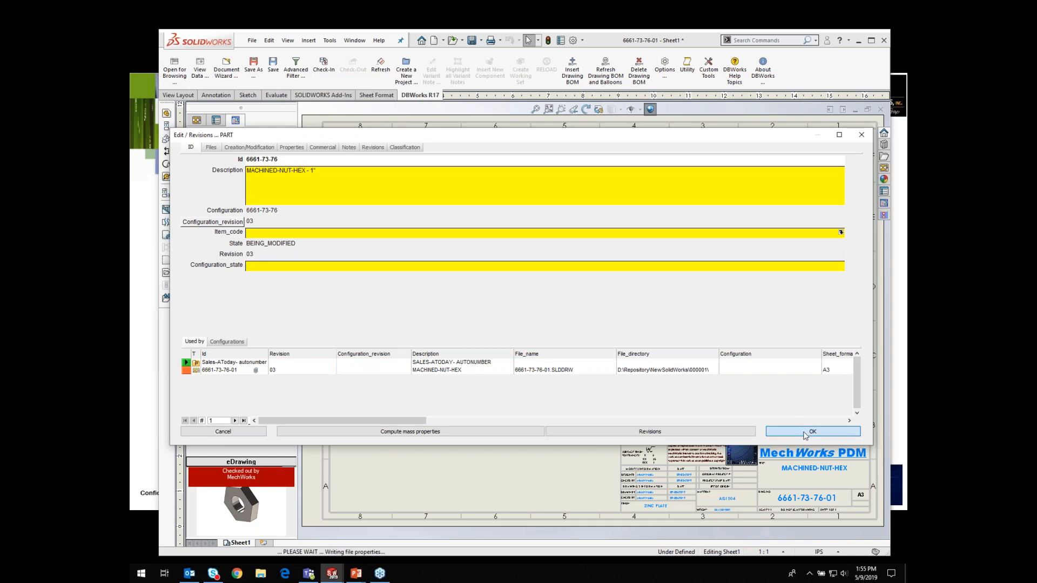
Step: Save the drawing and approve the part from its DBWorks lifecycle menu
left_click(471, 41)
left_click(324, 151)
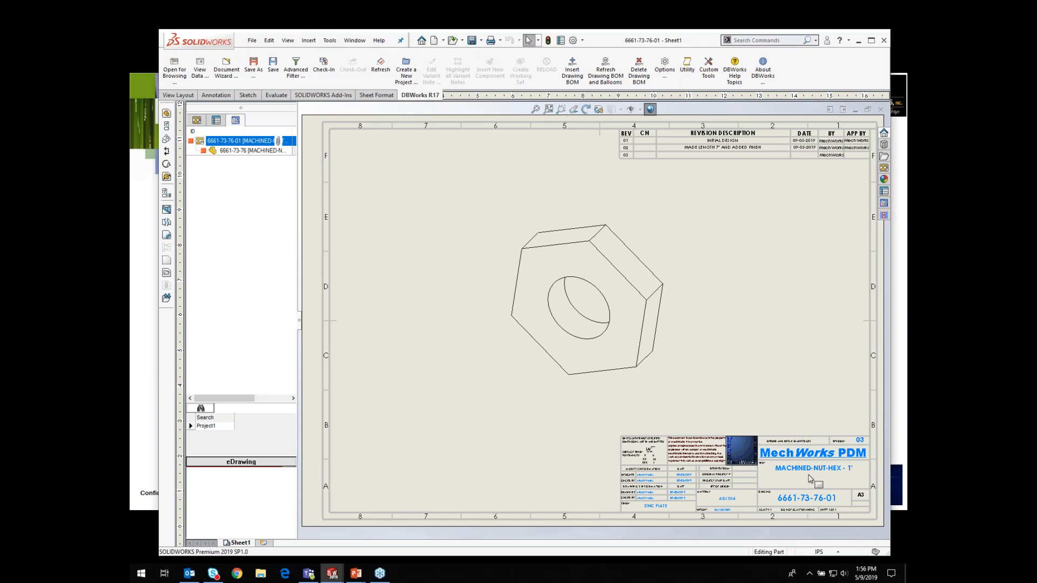
left_click(236, 151)
right_click(236, 151)
mouse_move(276, 102)
mouse_move(417, 104)
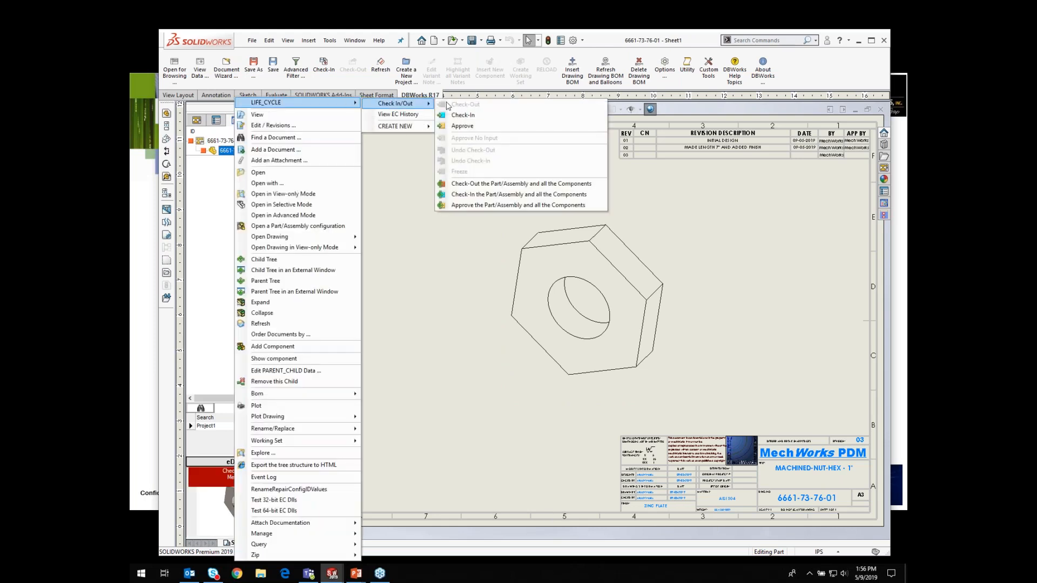
left_click(465, 129)
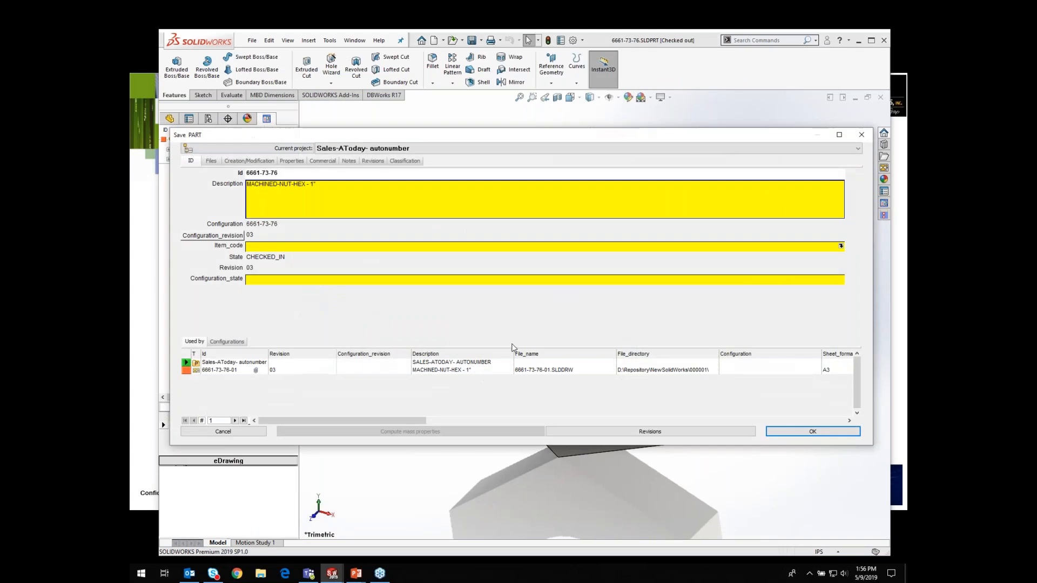
Step: Describe revision 03 as CHANGED LENGHT TO 1" and approve it as a new revision
left_click(645, 432)
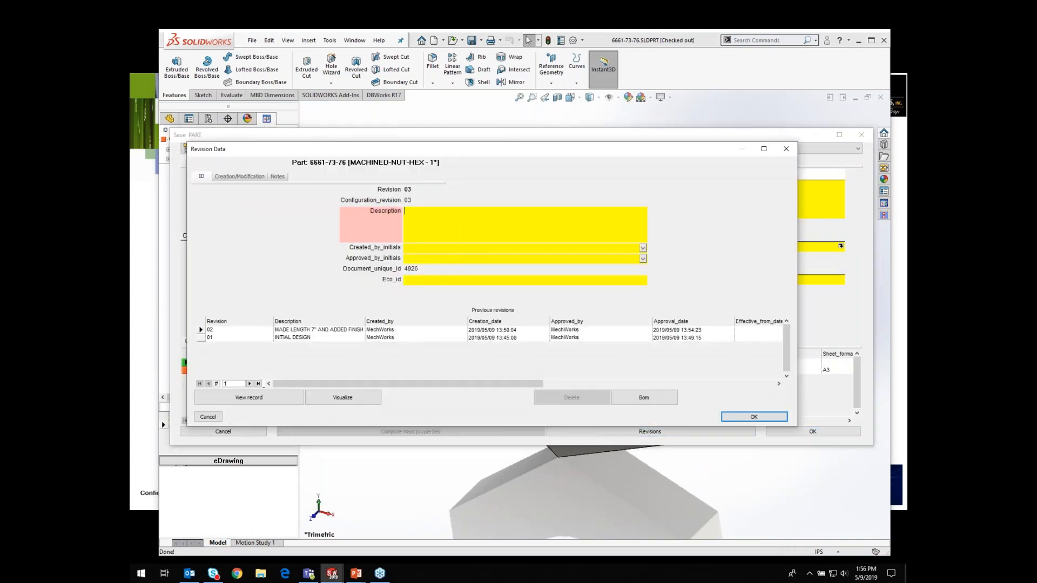
type("CHANGED LENGHT TO 1\"")
left_click(767, 418)
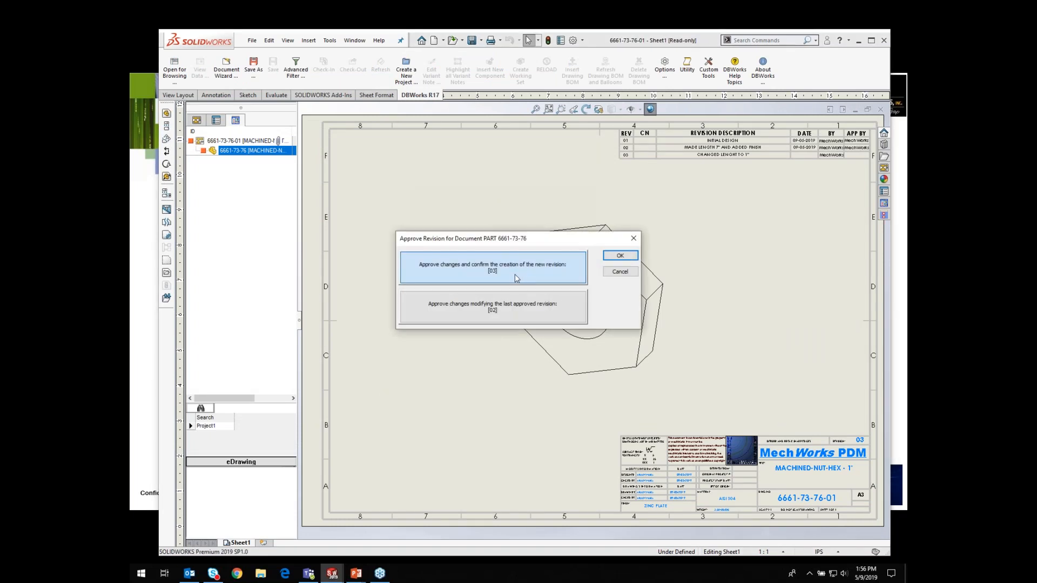
left_click(620, 256)
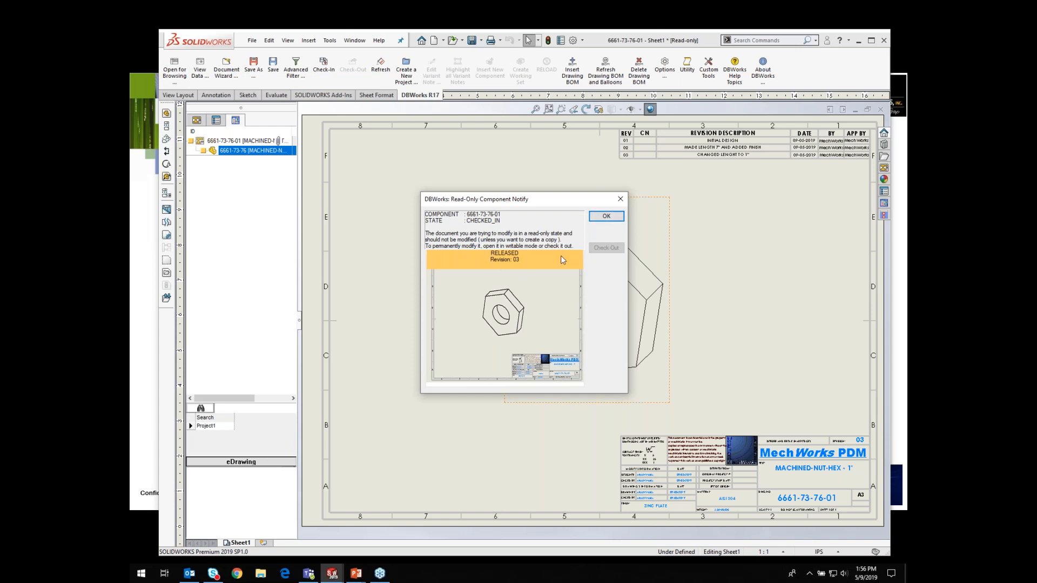
left_click(605, 216)
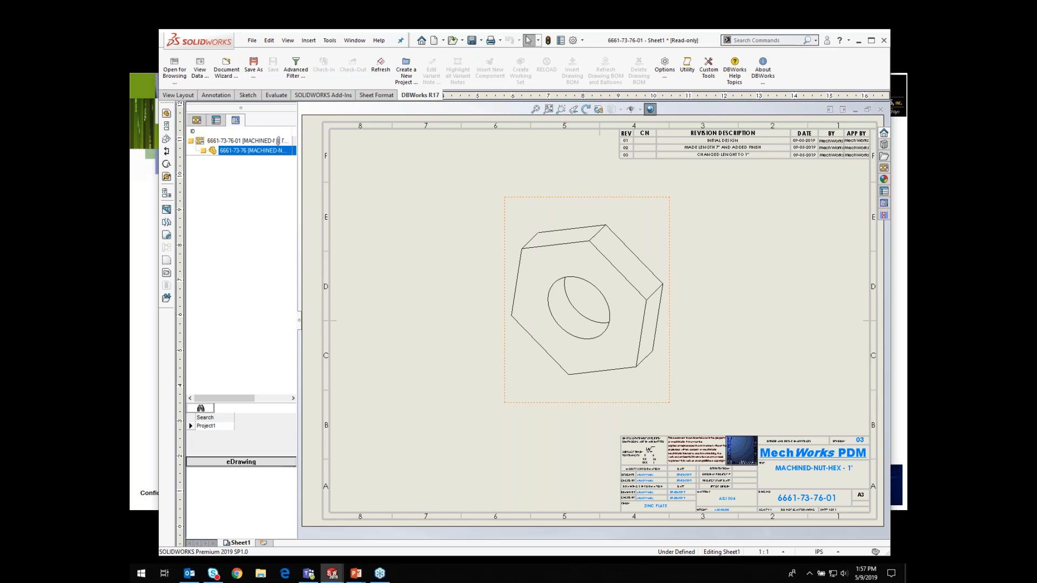
Step: Close the drawing and dismiss the read-only notice for the released part
left_click(881, 109)
left_click(323, 162)
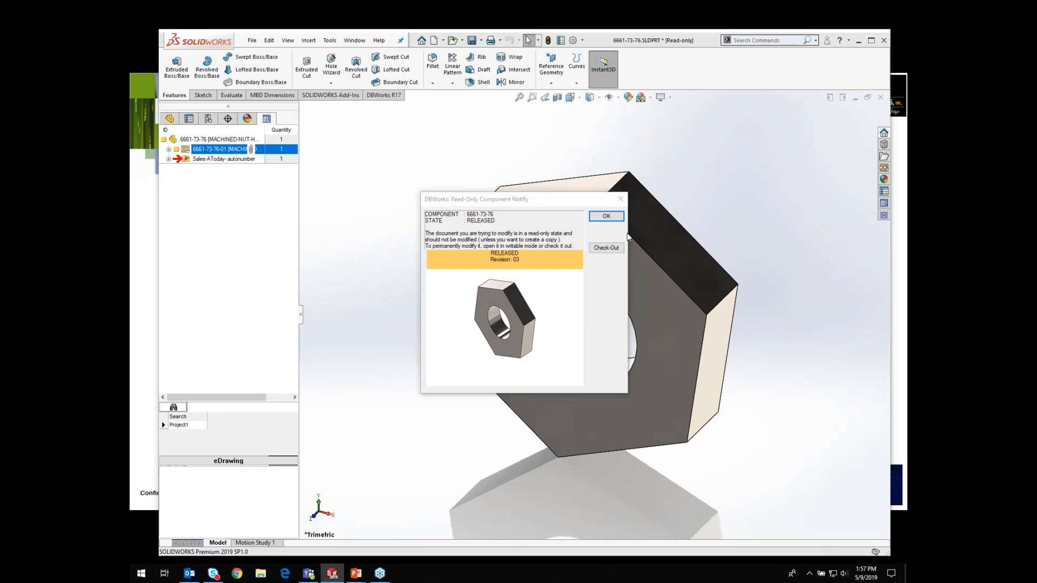
left_click(606, 216)
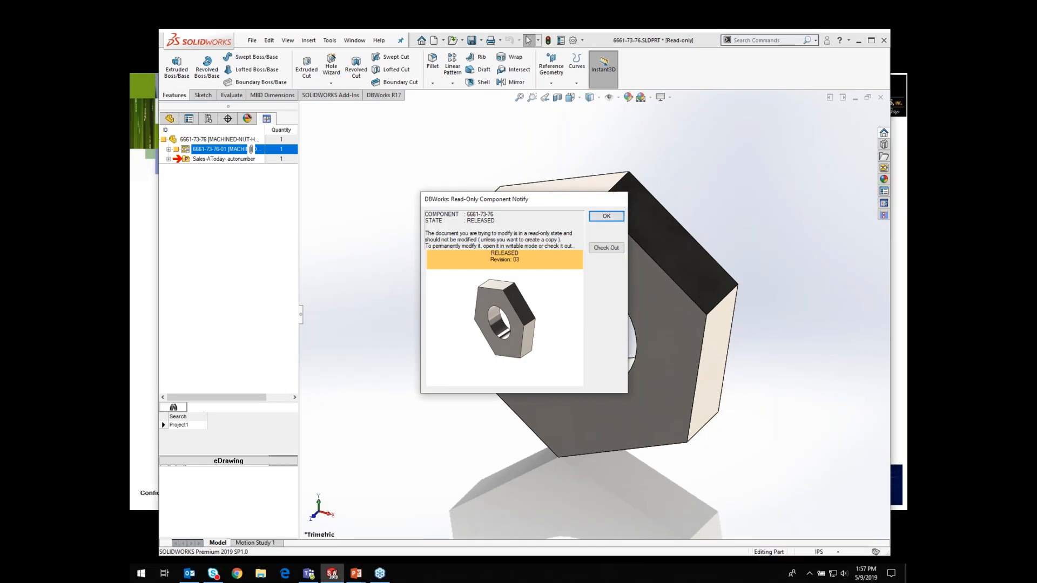
Step: Close the part without saving changes and open the DBWorks project browser
left_click(881, 98)
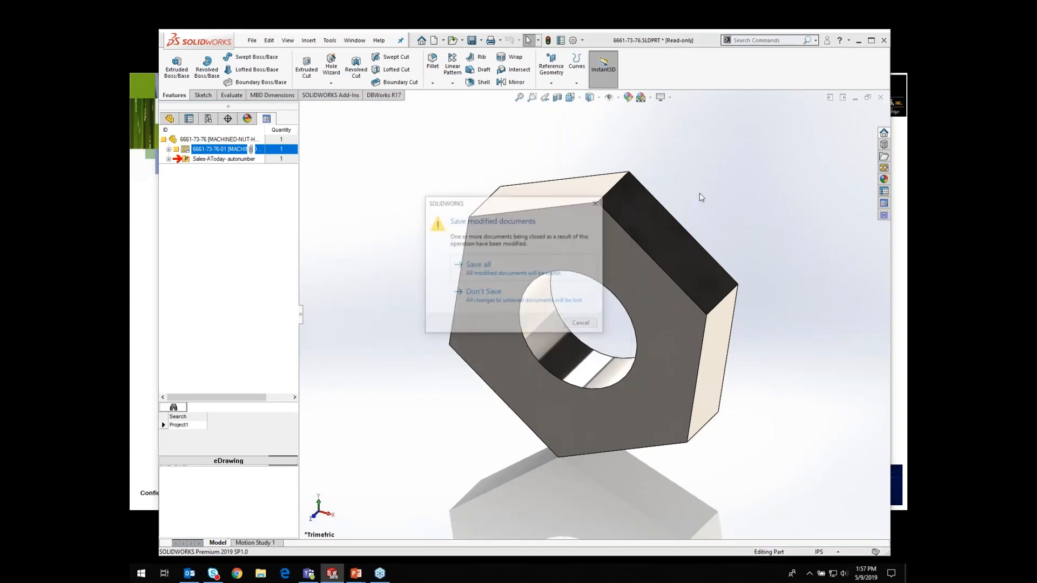
left_click(486, 300)
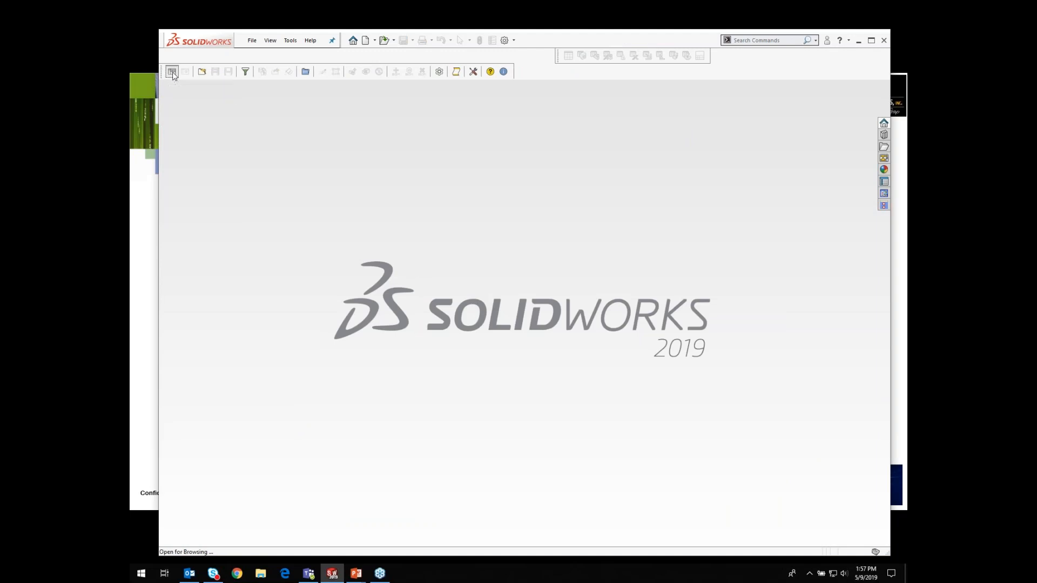
left_click(172, 72)
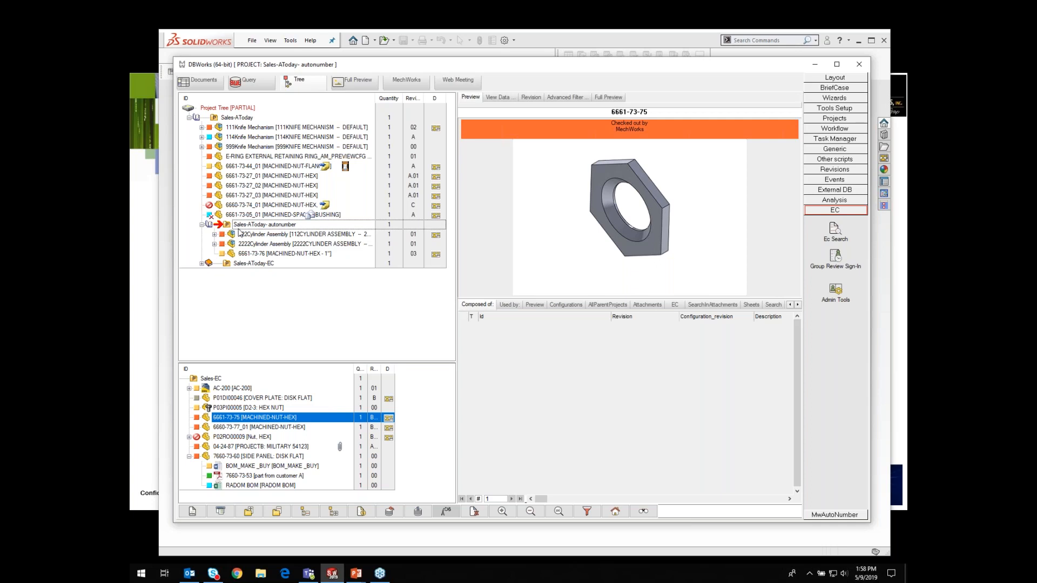
Step: Toggle showing only the selected Sales-AToday project off and back on in the project tree
left_click(233, 118)
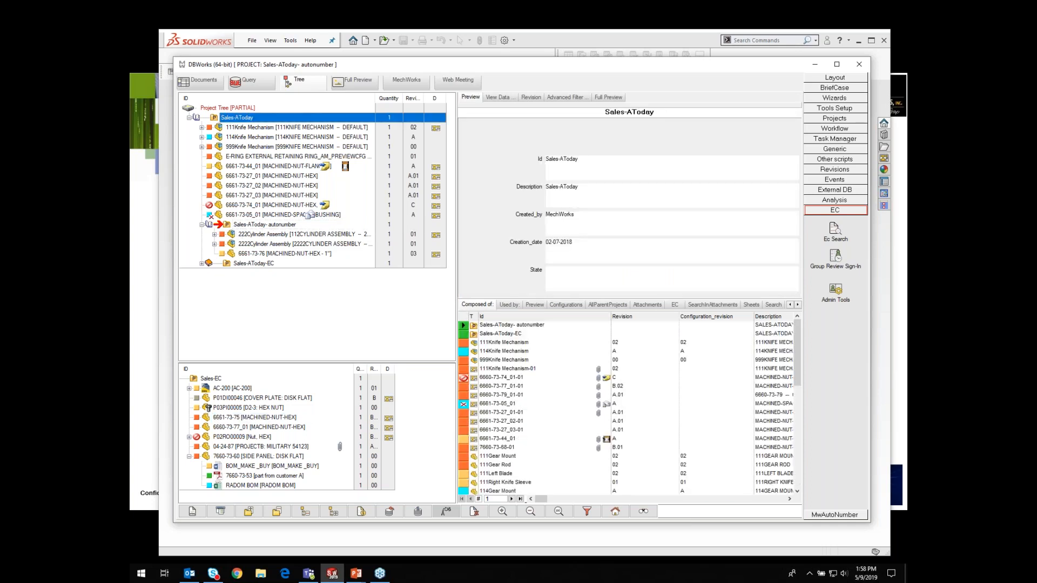
right_click(233, 118)
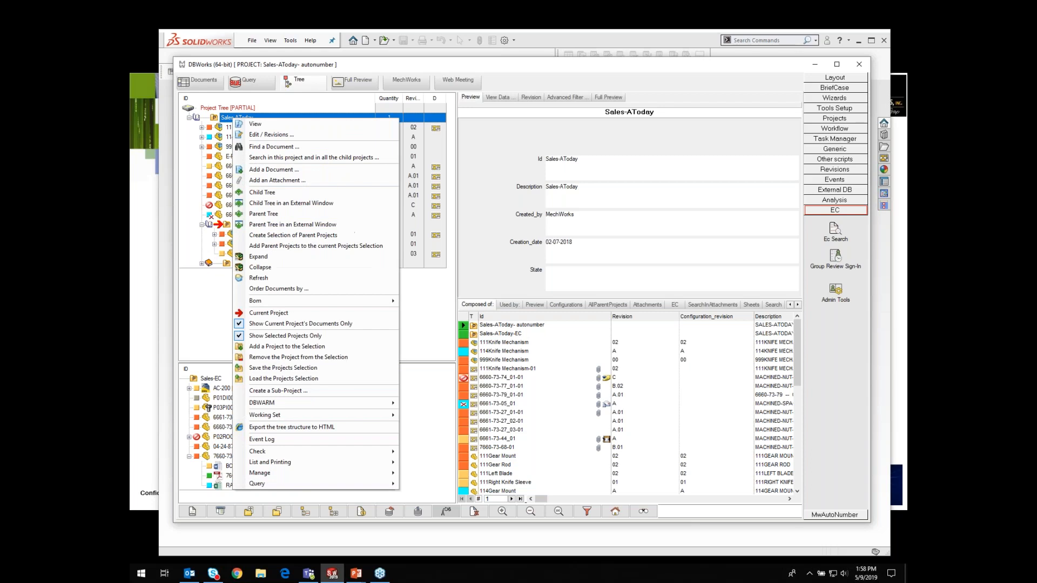
left_click(241, 337)
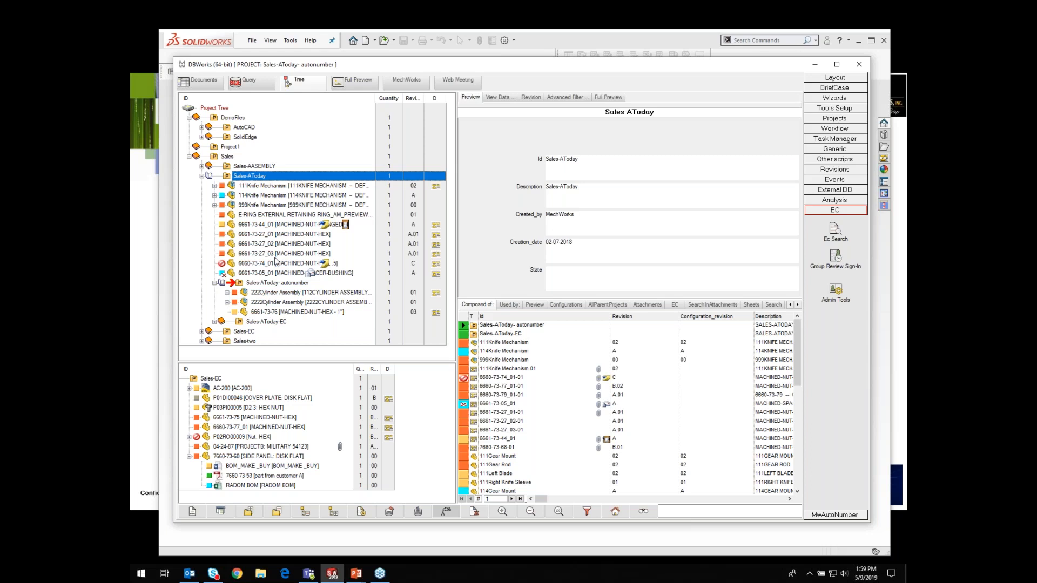
right_click(234, 177)
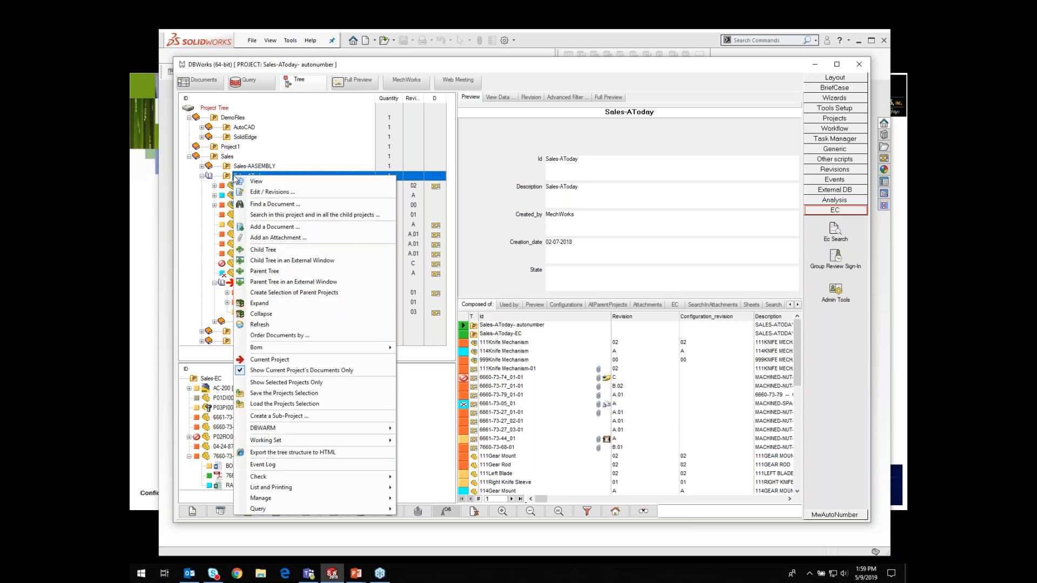
left_click(254, 383)
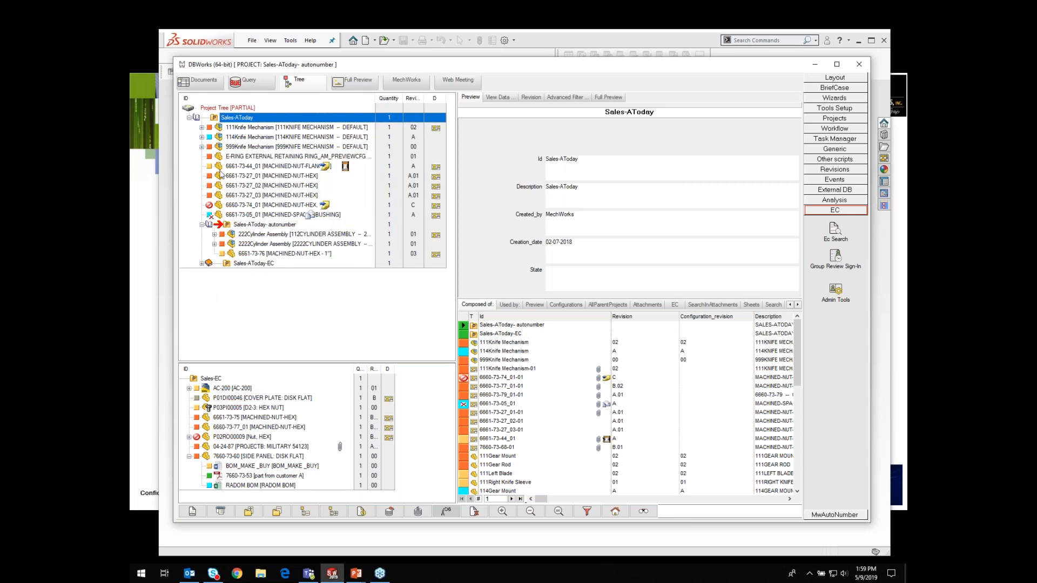
Step: Inspect the released 6661-73-76 nut, expand 114Knife Mechanism and view where the 333Gear is used
left_click(272, 254)
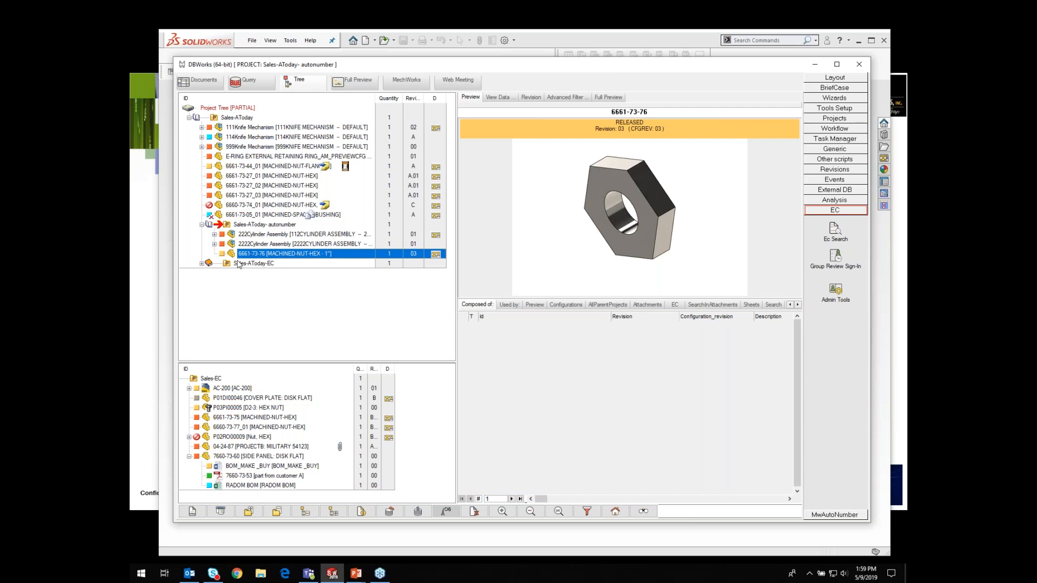
left_click(238, 128)
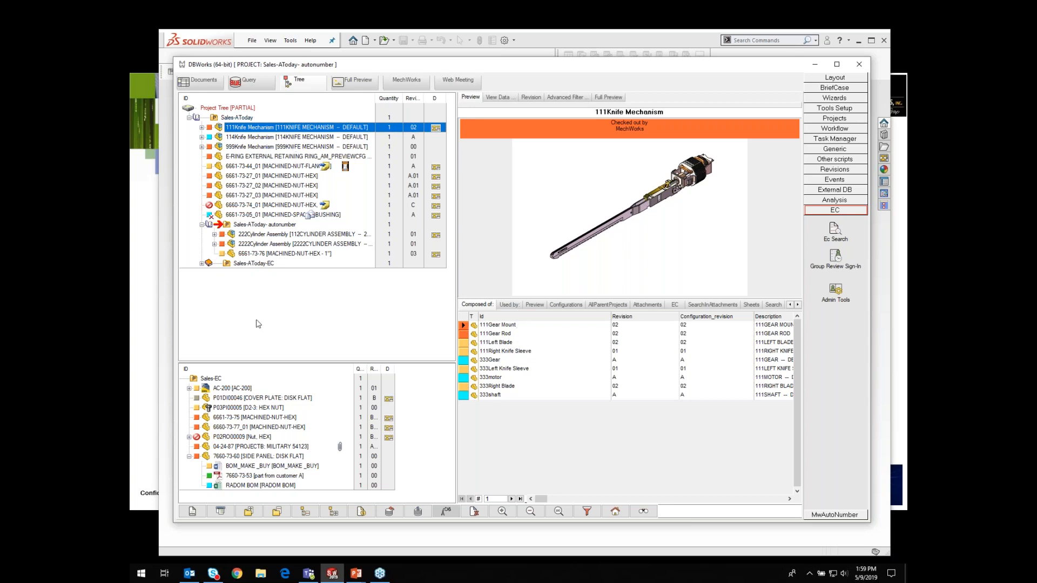
left_click(234, 118)
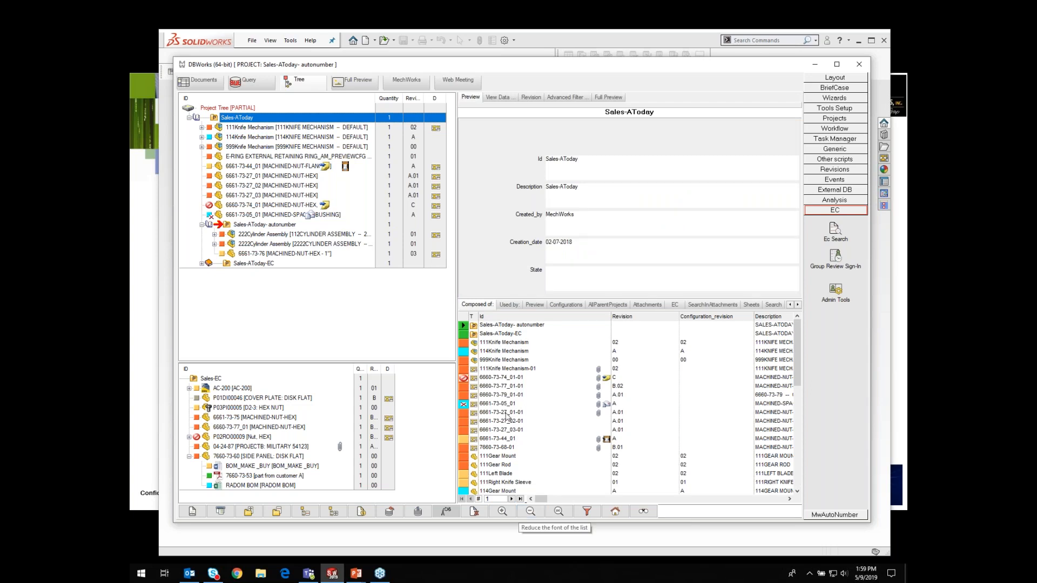
left_click(202, 137)
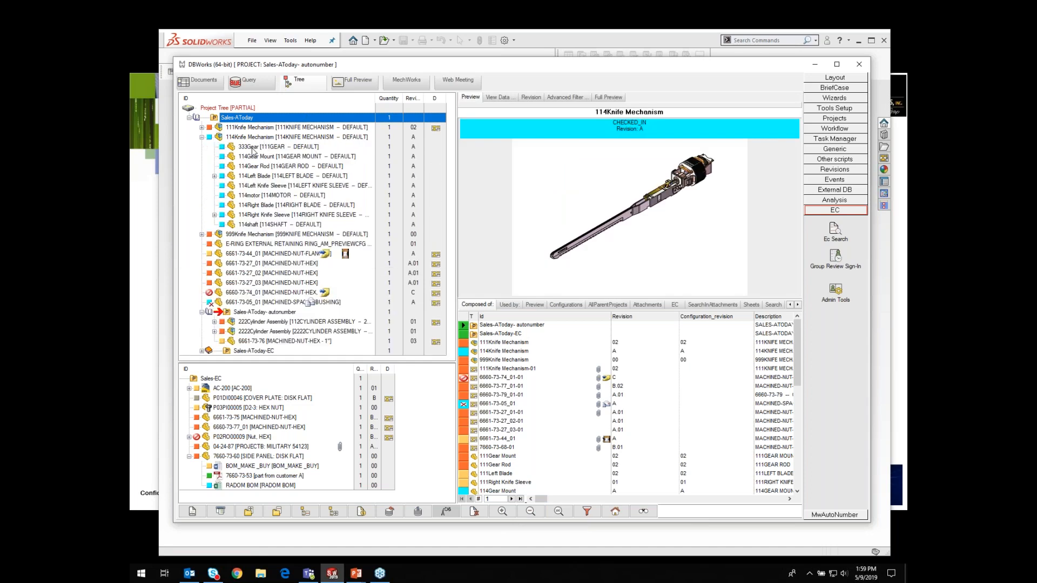
left_click(253, 147)
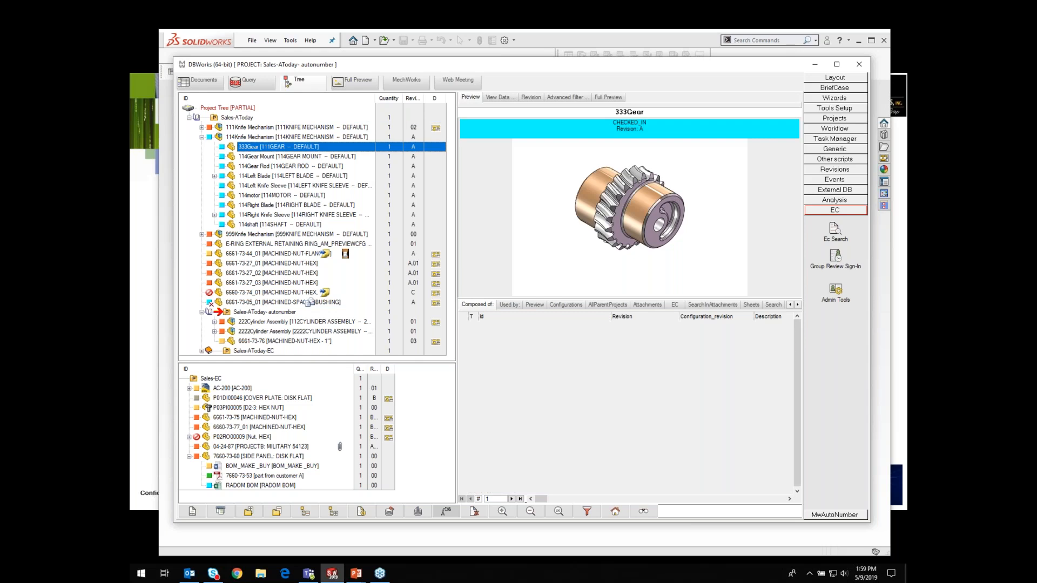
left_click(508, 305)
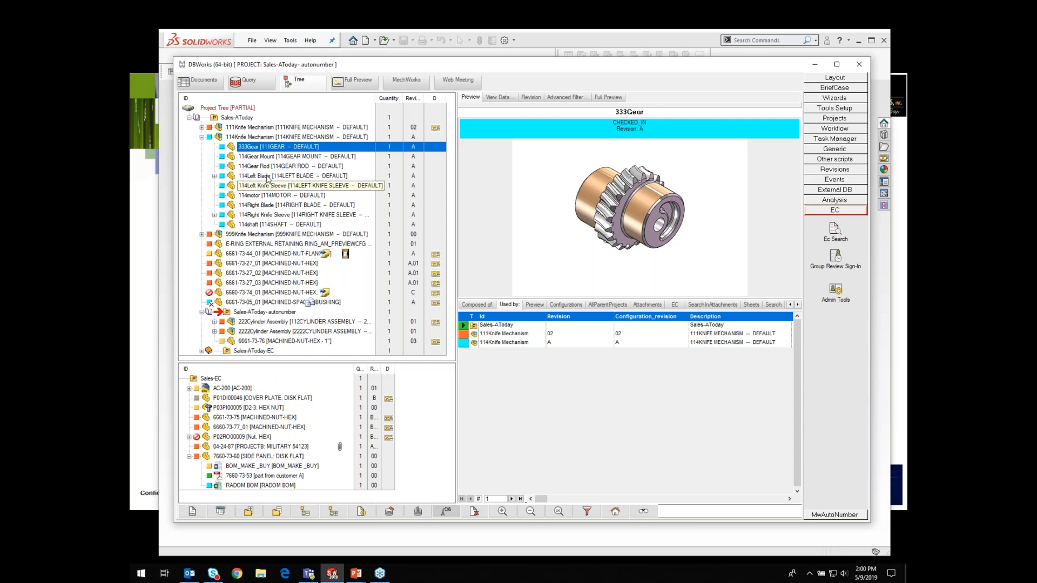
Step: Review the RADOM BOM and BOM_MAKE_BUY documents of Sales-EC in full preview and return to the tree
left_click(221, 137)
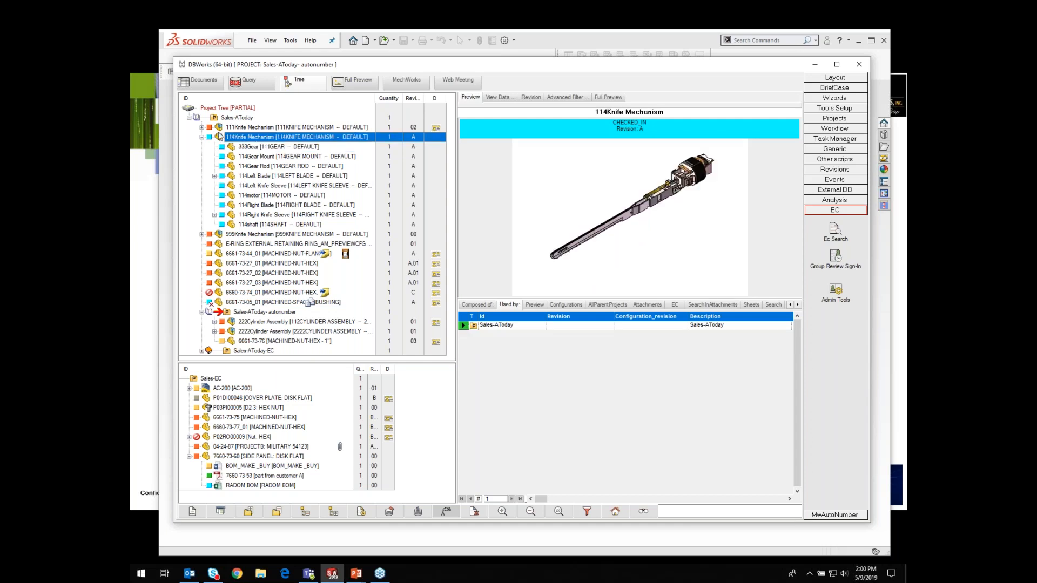
left_click(244, 147)
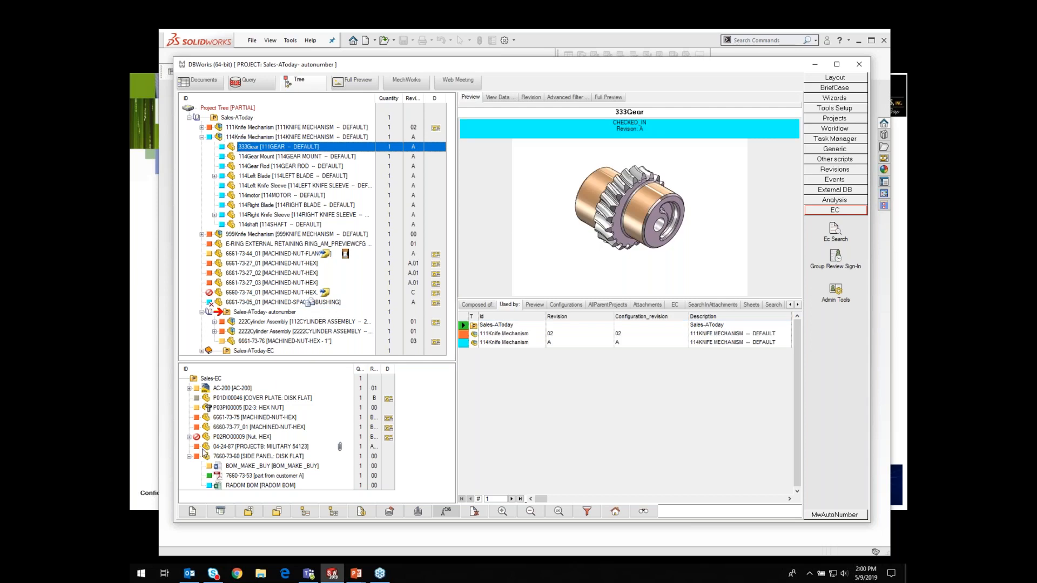
left_click(235, 486)
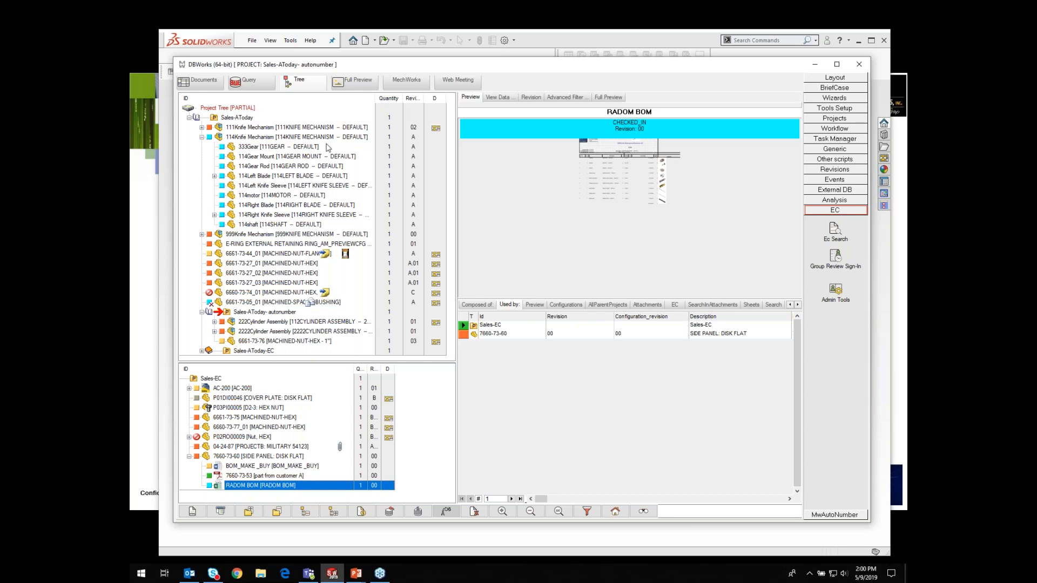
left_click(354, 81)
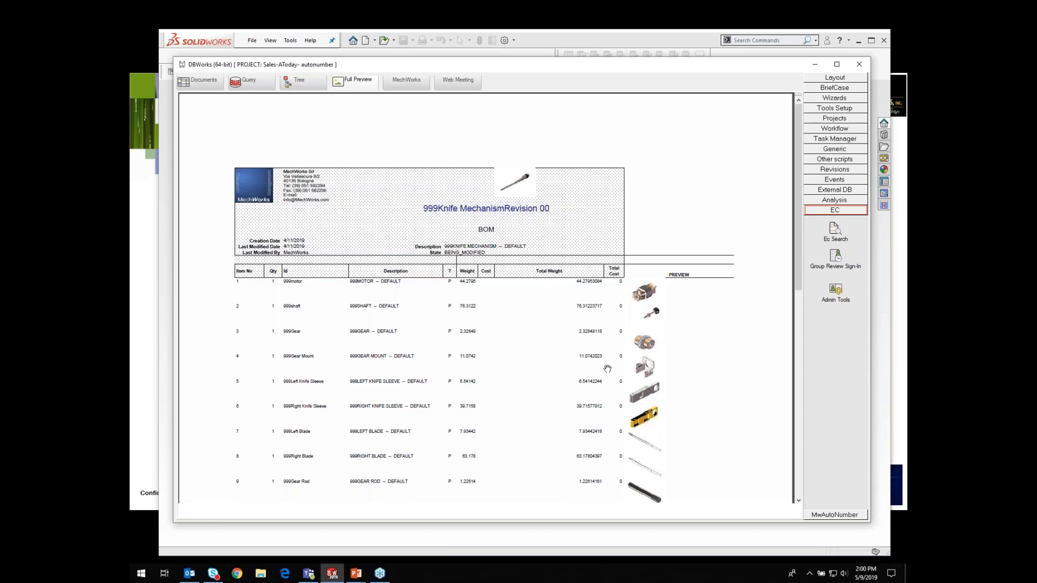
left_click(306, 89)
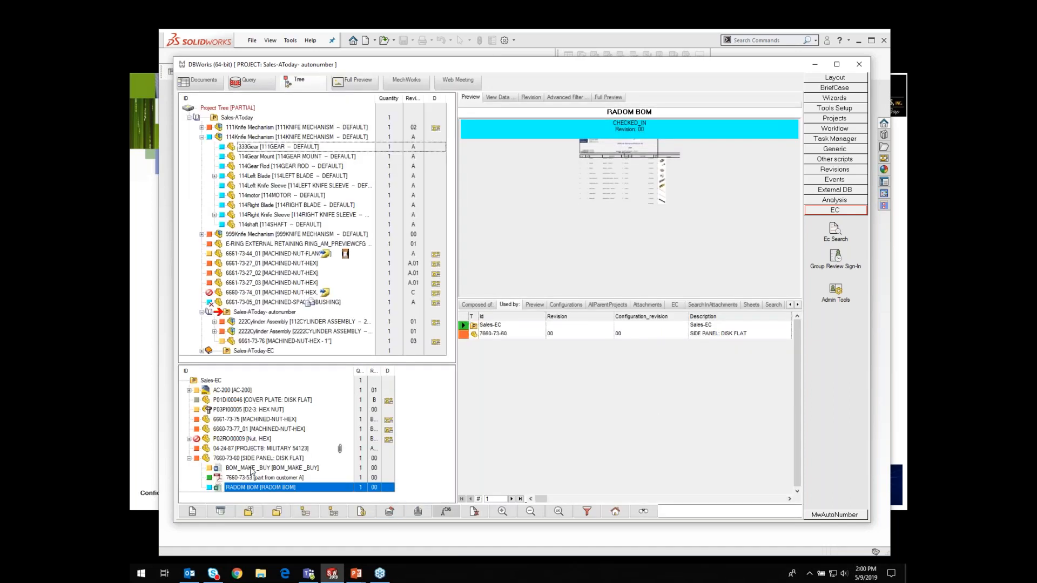
left_click(250, 469)
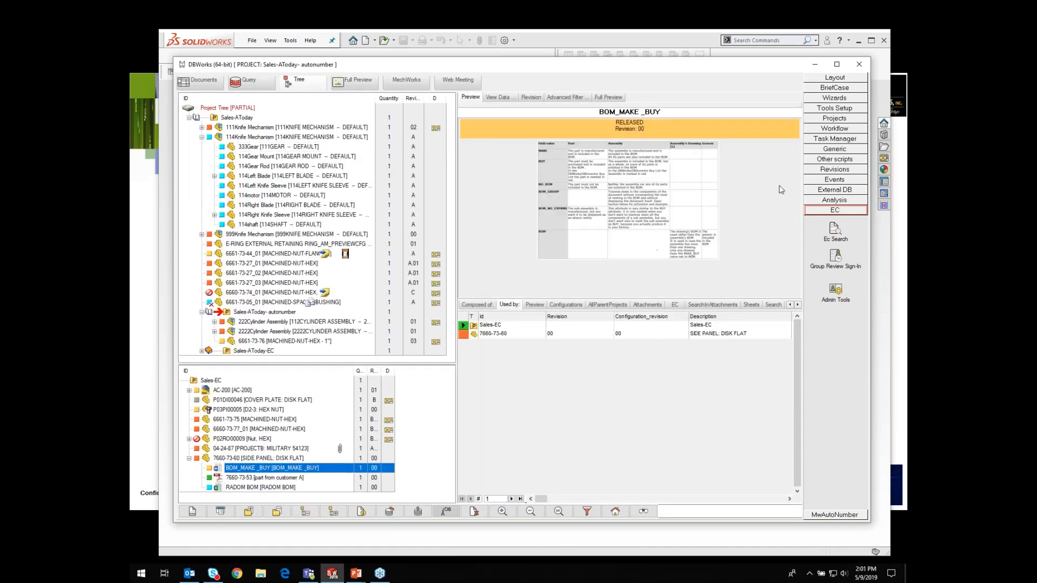
left_click(357, 82)
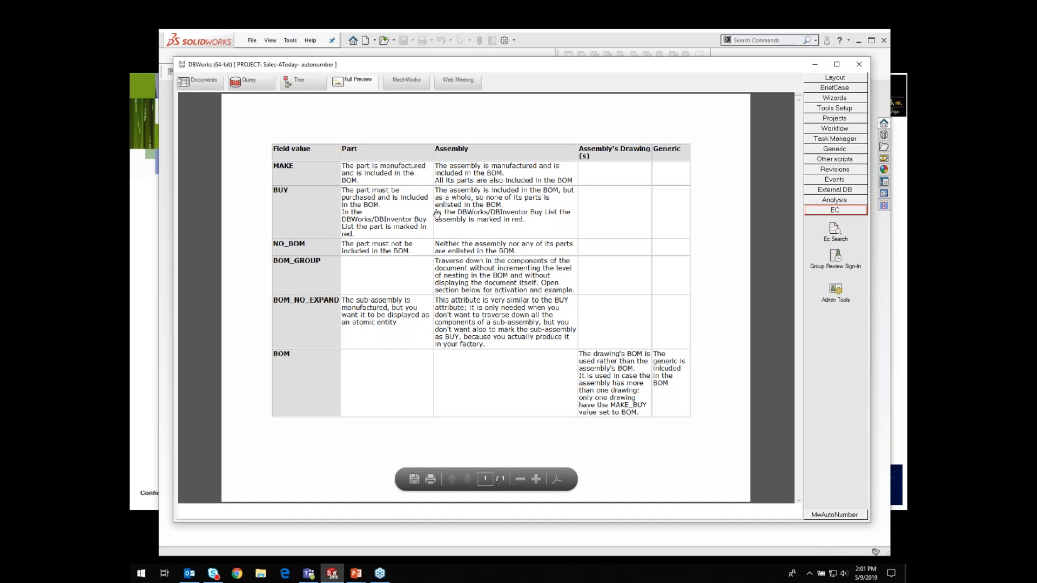
left_click(300, 84)
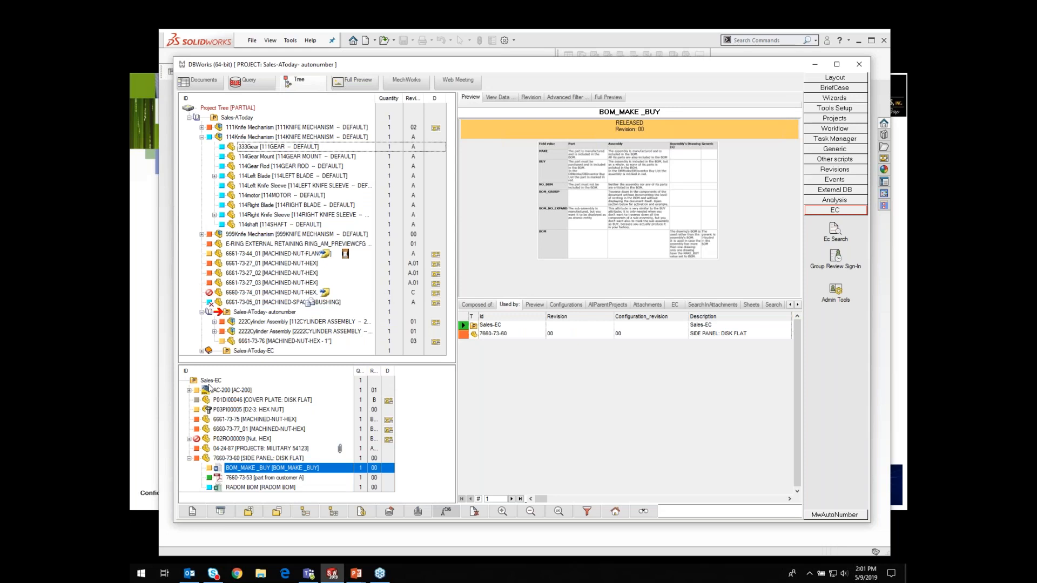
Step: Browse the E-RING, nuts, blade and spacer bushing documents and look at the spacer bushing's lifecycle options
left_click(249, 248)
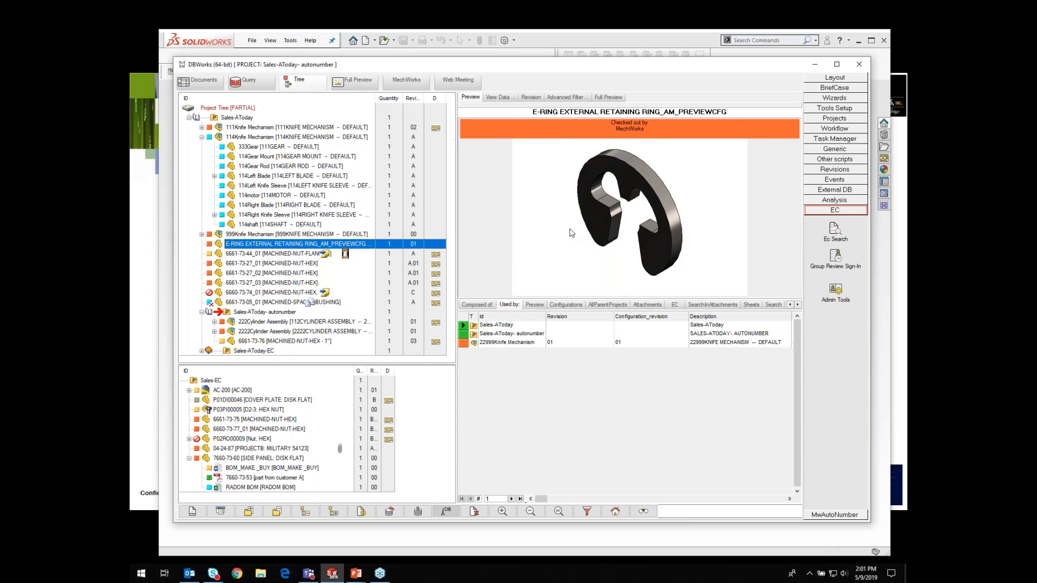
left_click(248, 292)
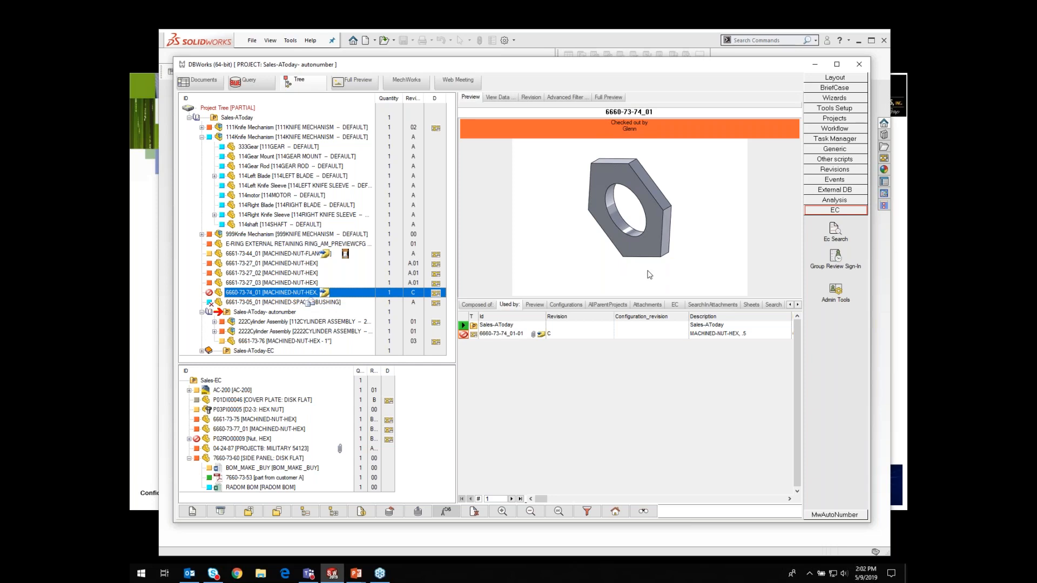
left_click(248, 177)
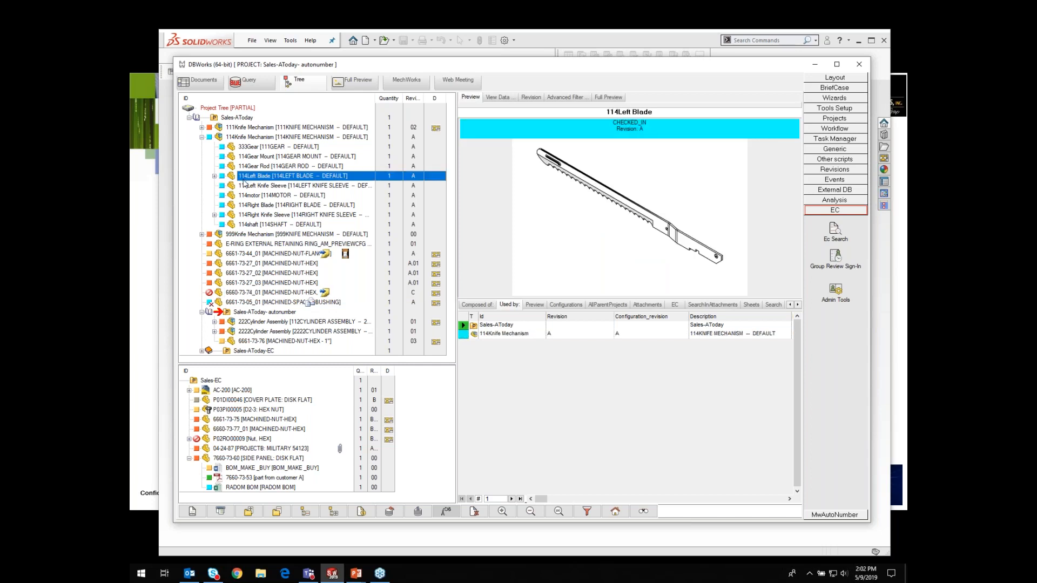
left_click(201, 137)
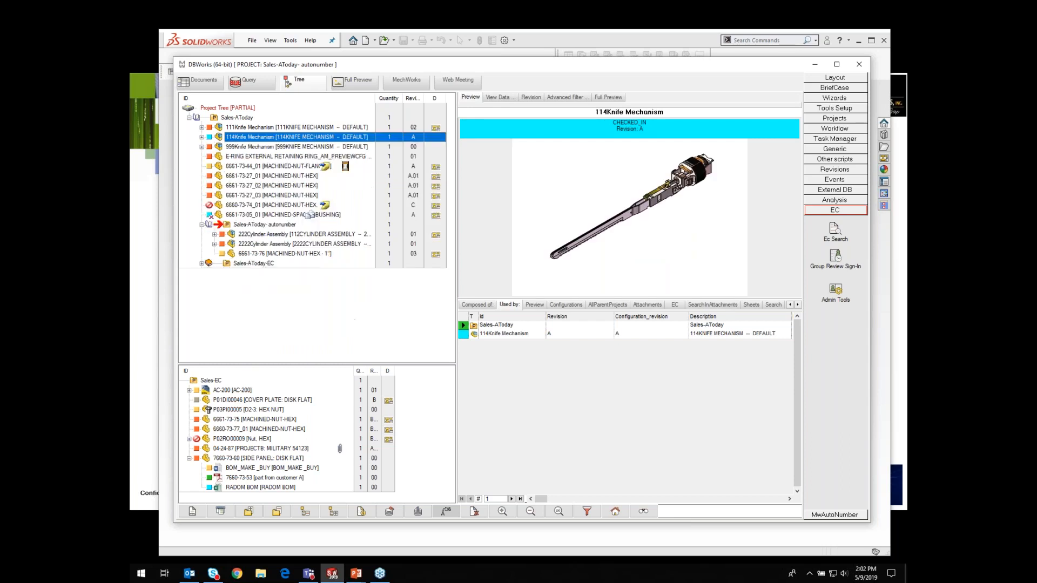
left_click(202, 128)
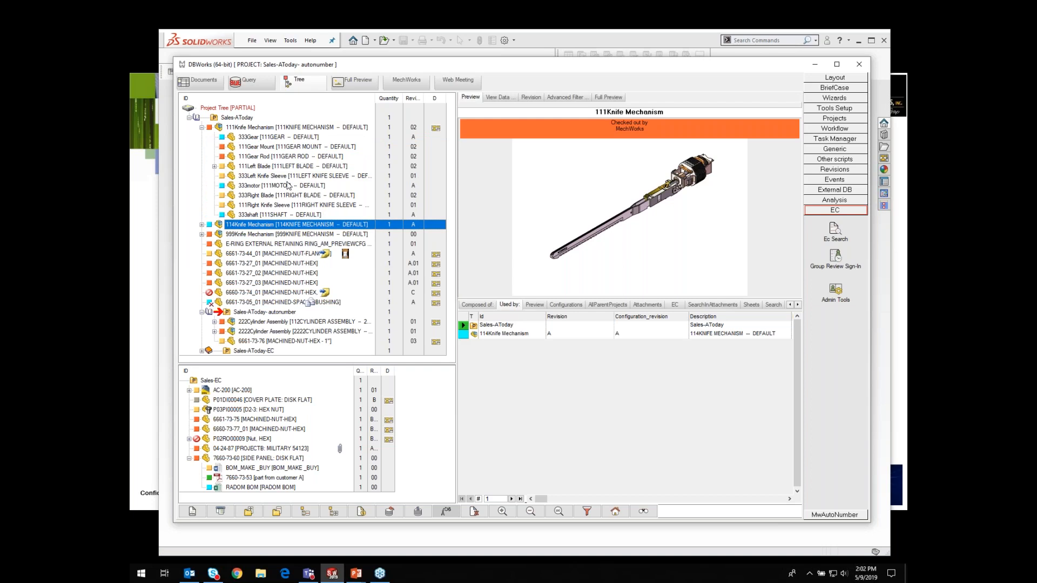
left_click(262, 303)
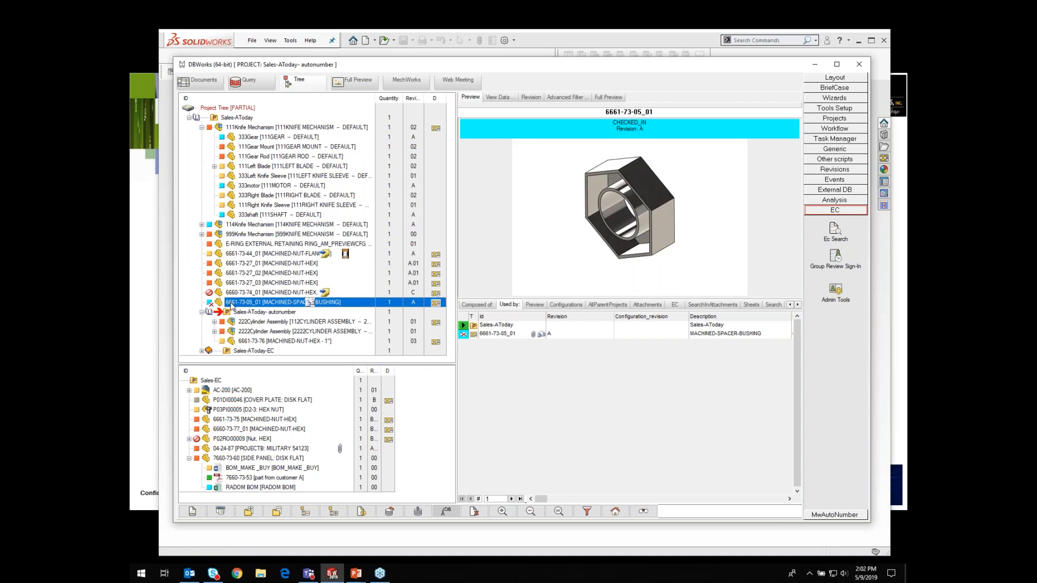
right_click(231, 304)
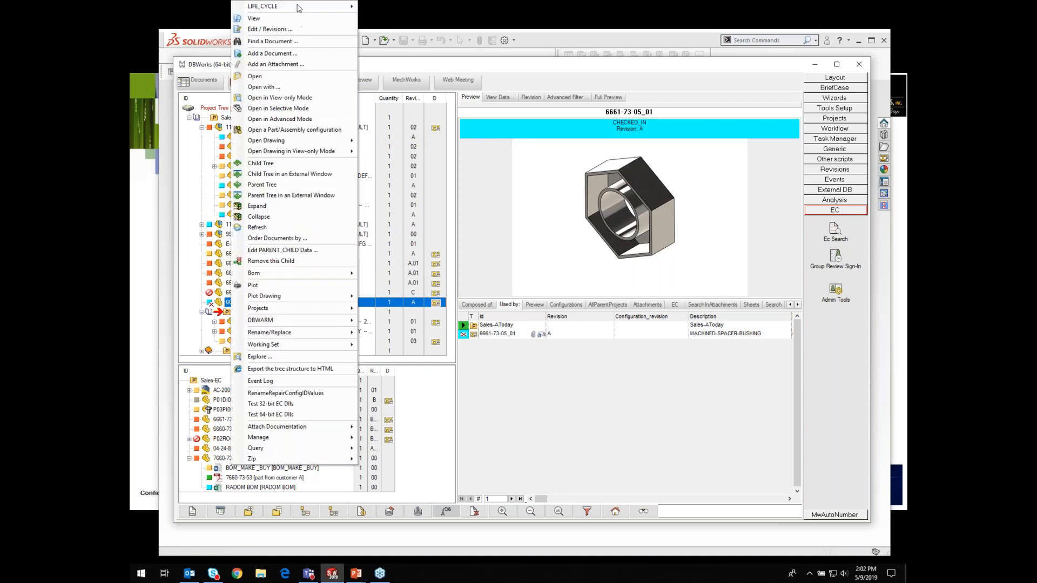
mouse_move(301, 6)
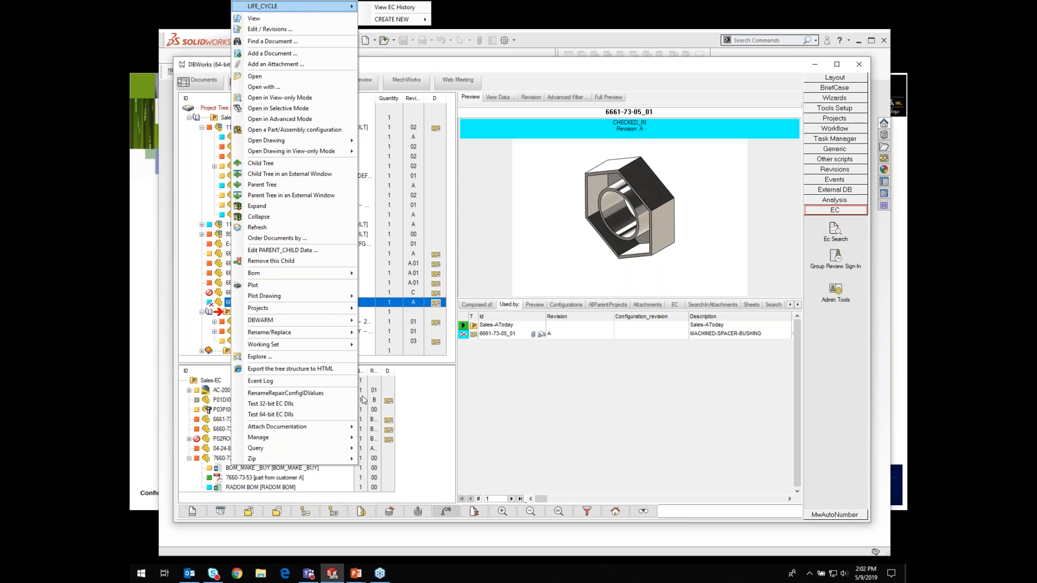
left_click(448, 280)
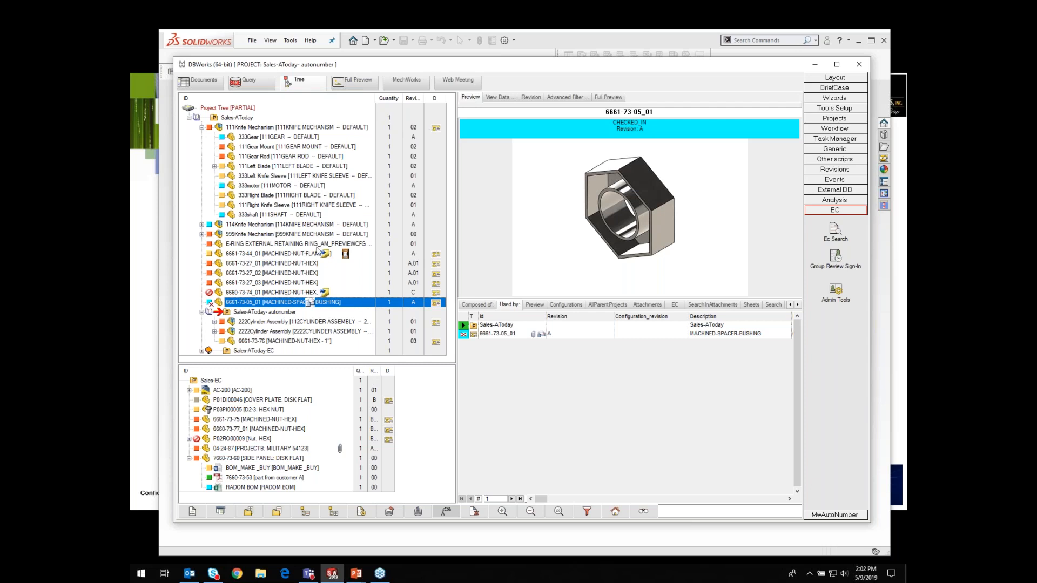
Step: Preview the 333motor, flanged nut, cover plate and 7660-73-53 documents and their where-used lists
left_click(242, 185)
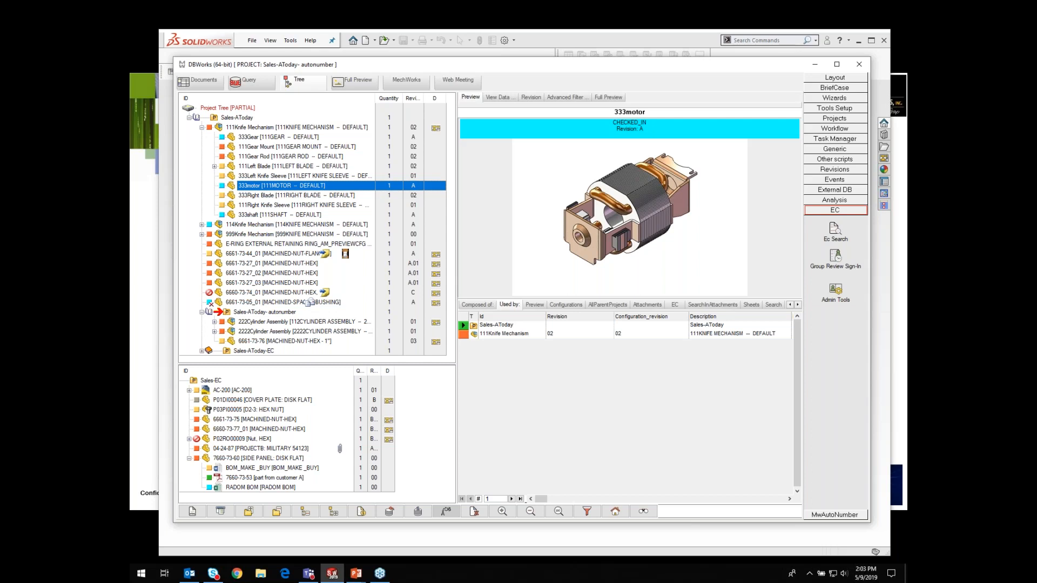
left_click(244, 255)
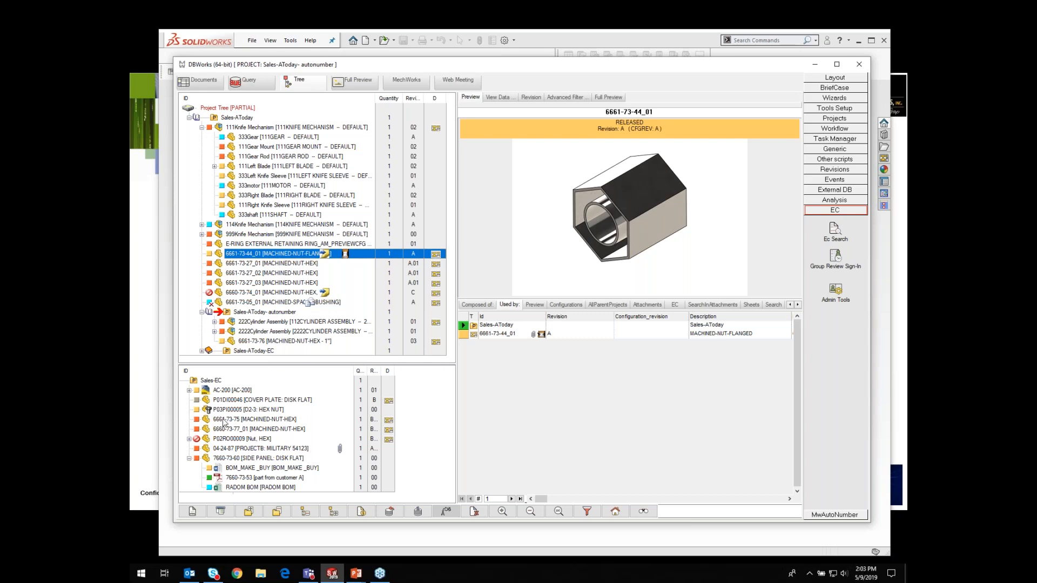
left_click(225, 400)
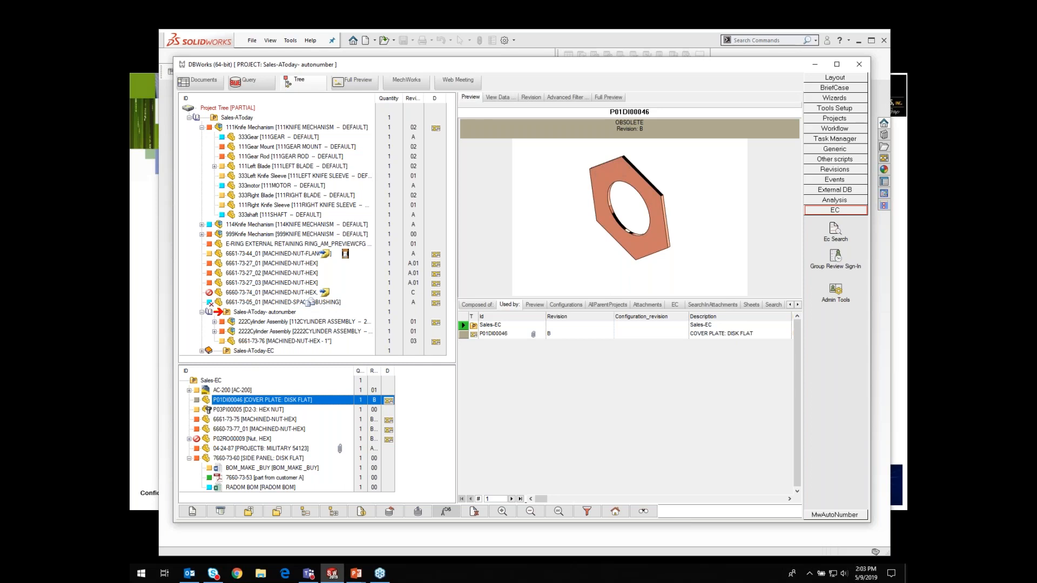
left_click(230, 478)
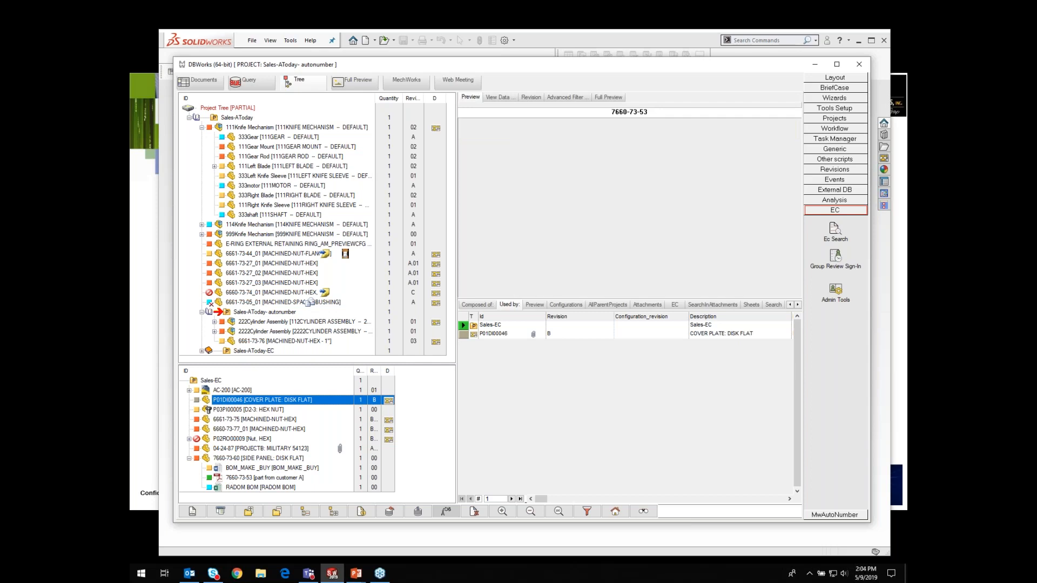
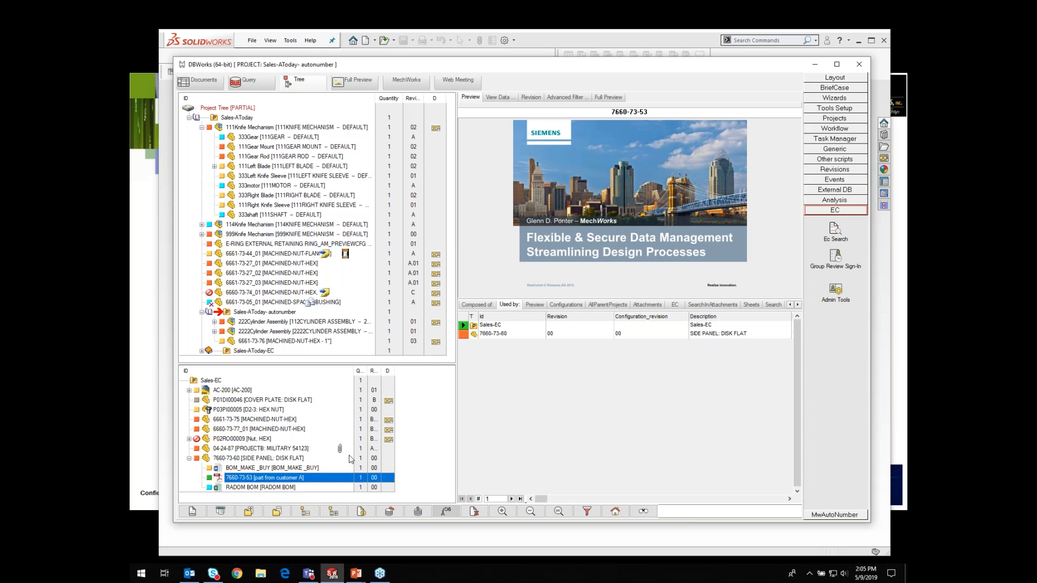
Step: Preview the P03P100005 hex nut and 04-24-87 shaft documents and view the shaft's attached hex washer screw sheet
left_click(218, 411)
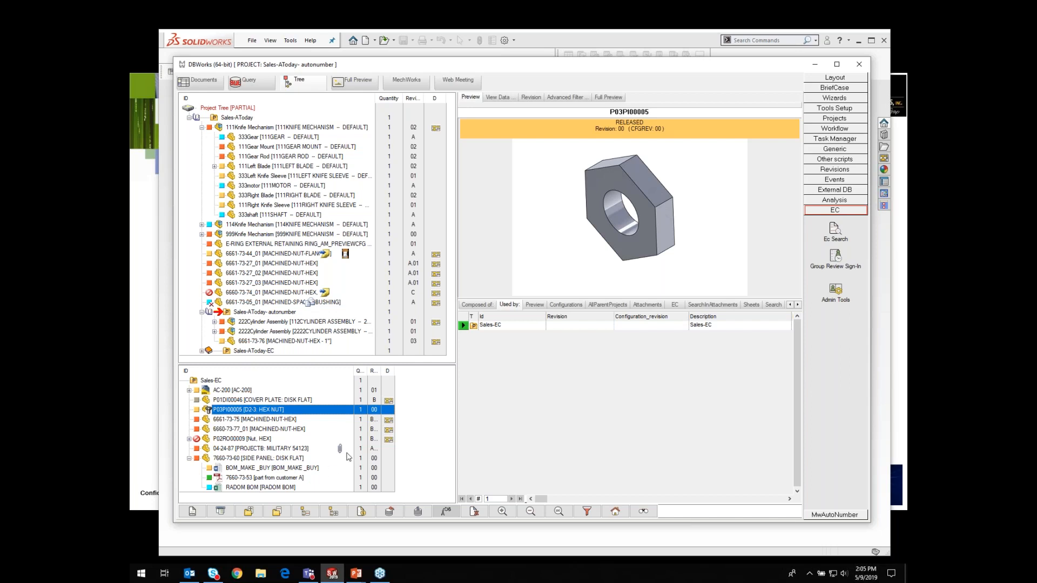
left_click(253, 448)
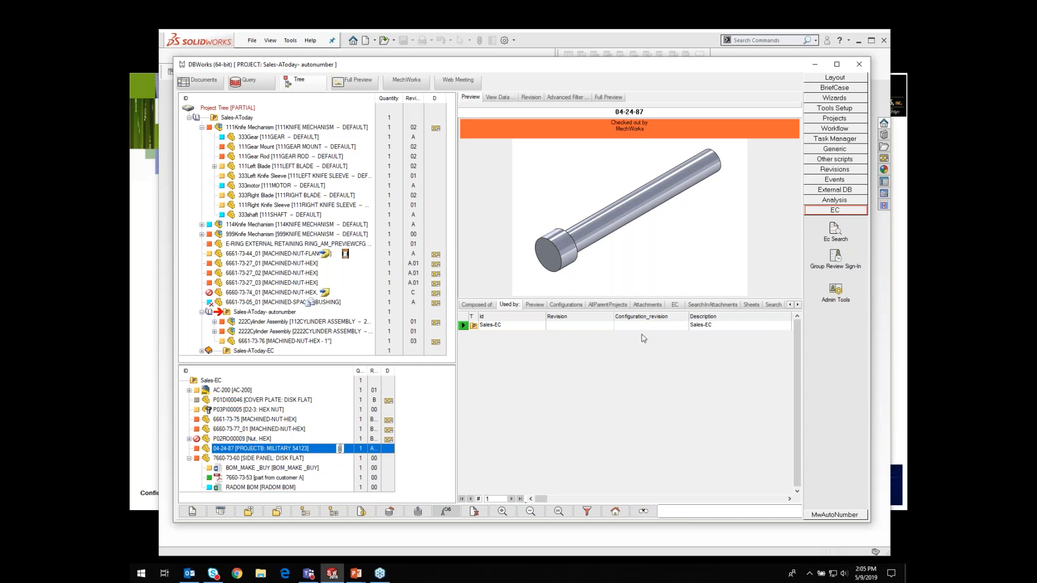
left_click(647, 305)
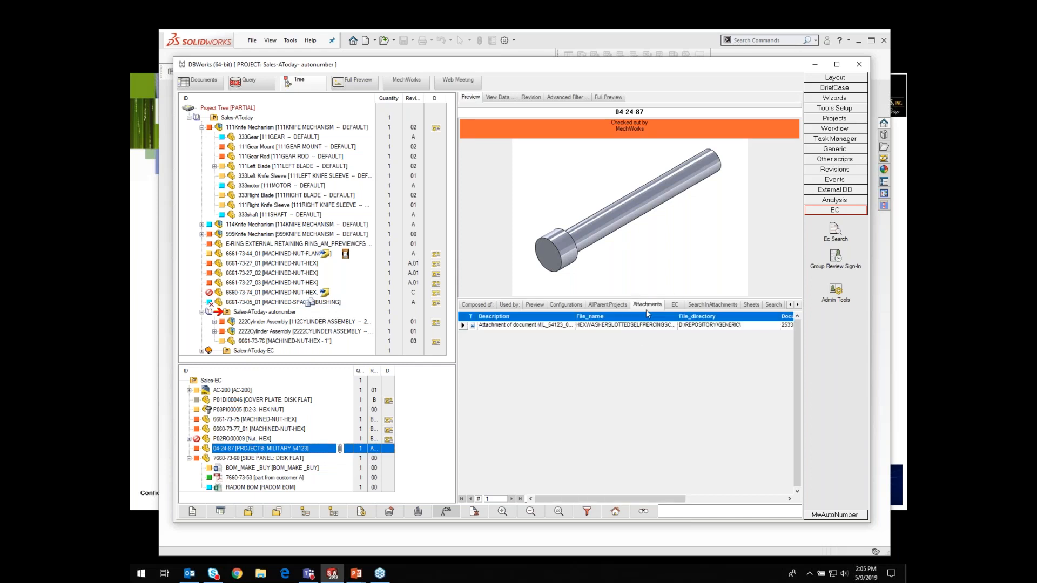
left_click(527, 326)
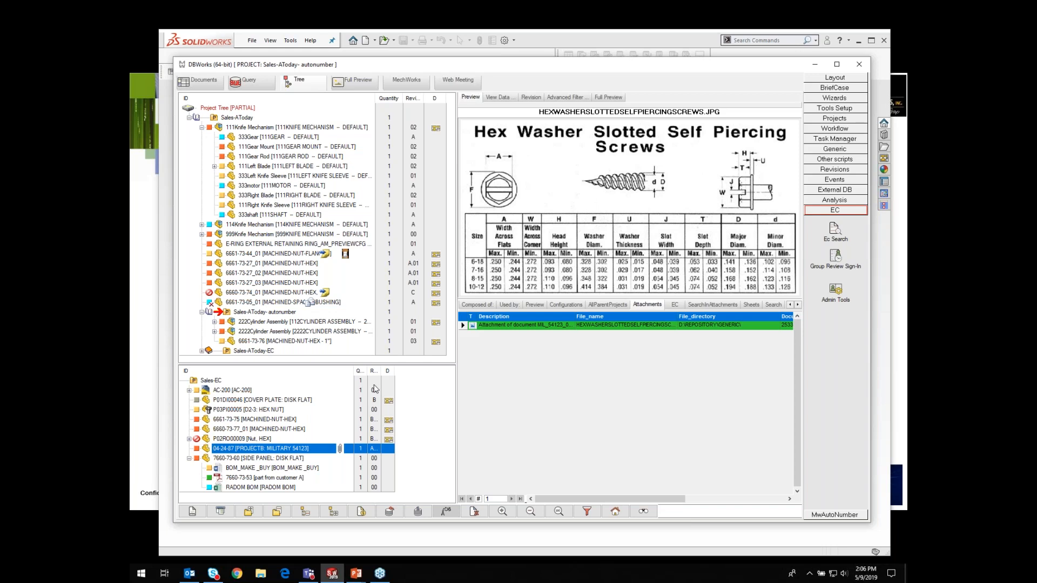
Step: Select the 6661-73-76 nut and preview each of its three attached PDF drawings
left_click(269, 342)
left_click(435, 342)
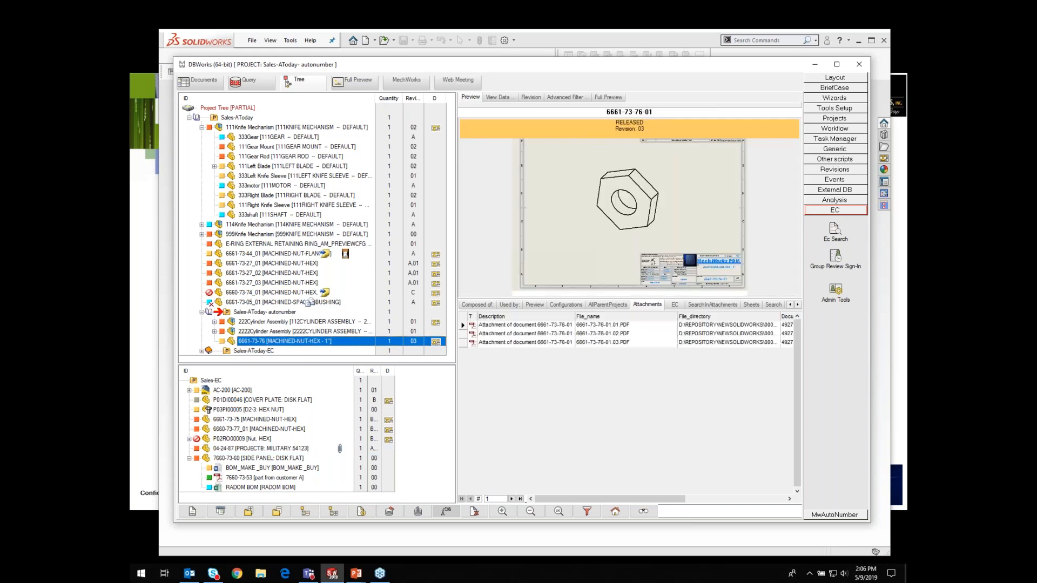
left_click(502, 326)
left_click(509, 334)
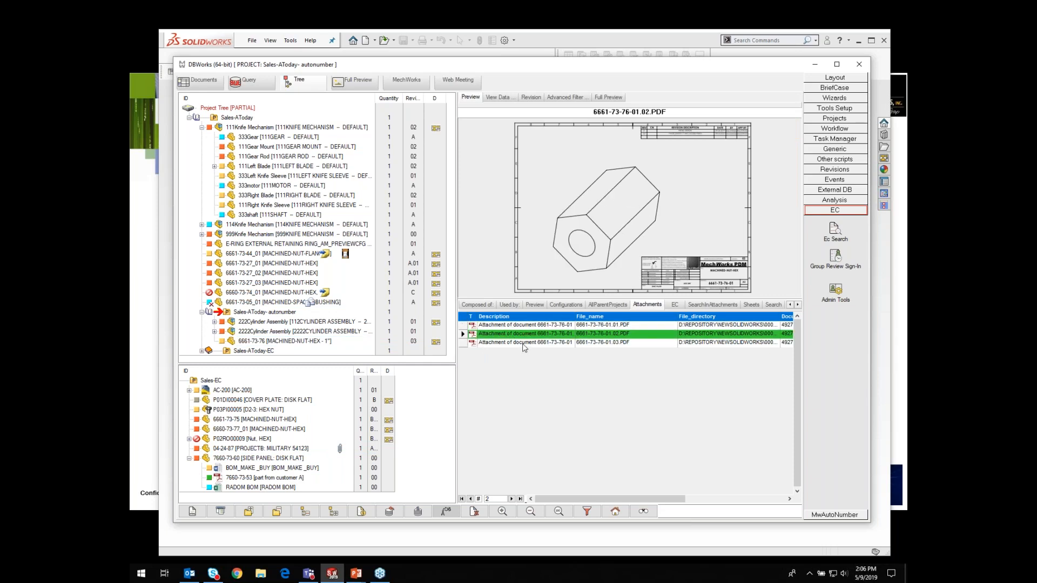
left_click(523, 344)
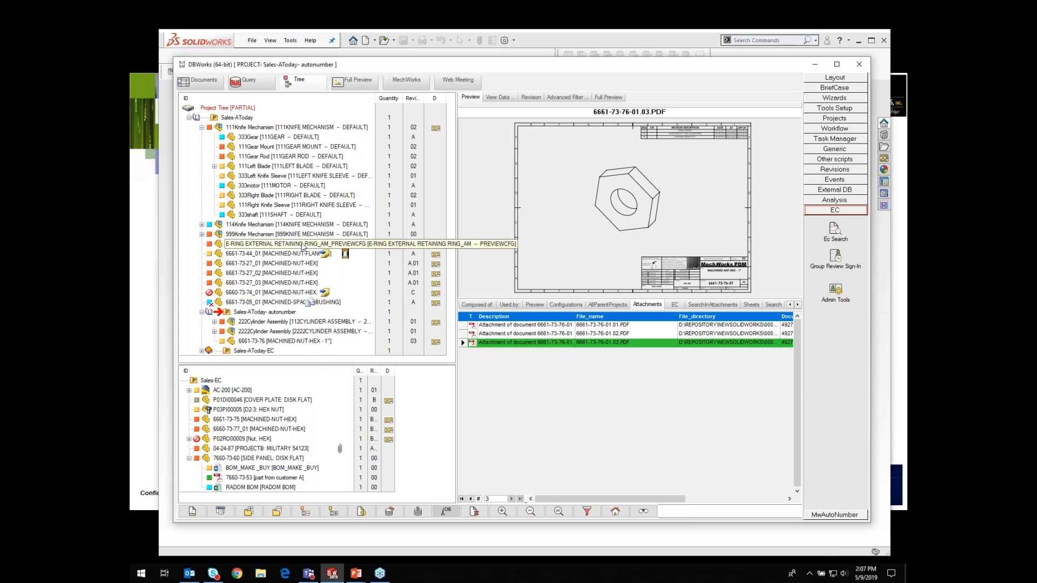
Step: Browse the spacer bushing, 6660-73-74 and 6661-73-44 flanged nut documents and show the flanged nut's engineering changes
left_click(311, 303)
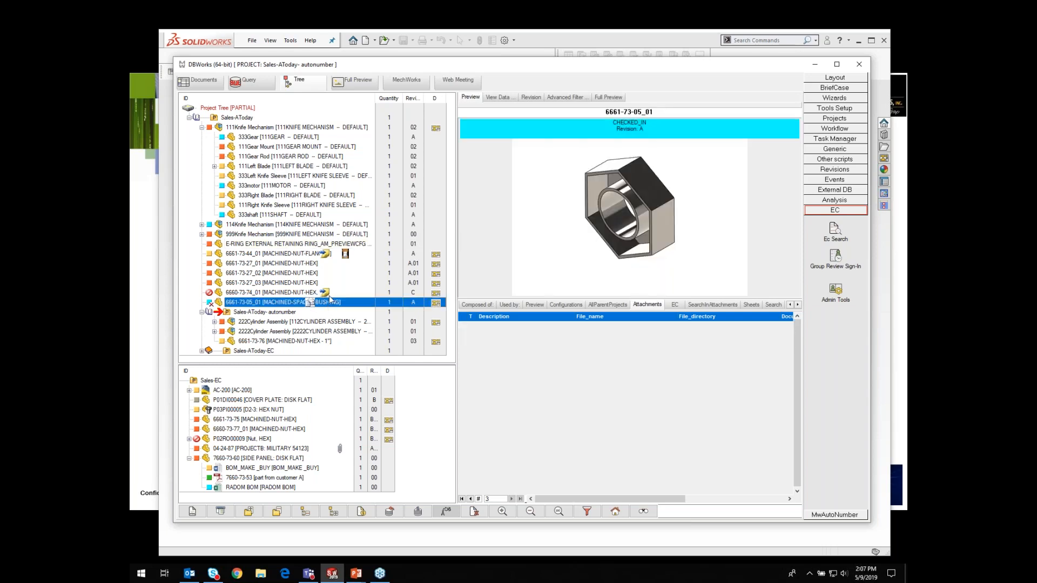
left_click(328, 292)
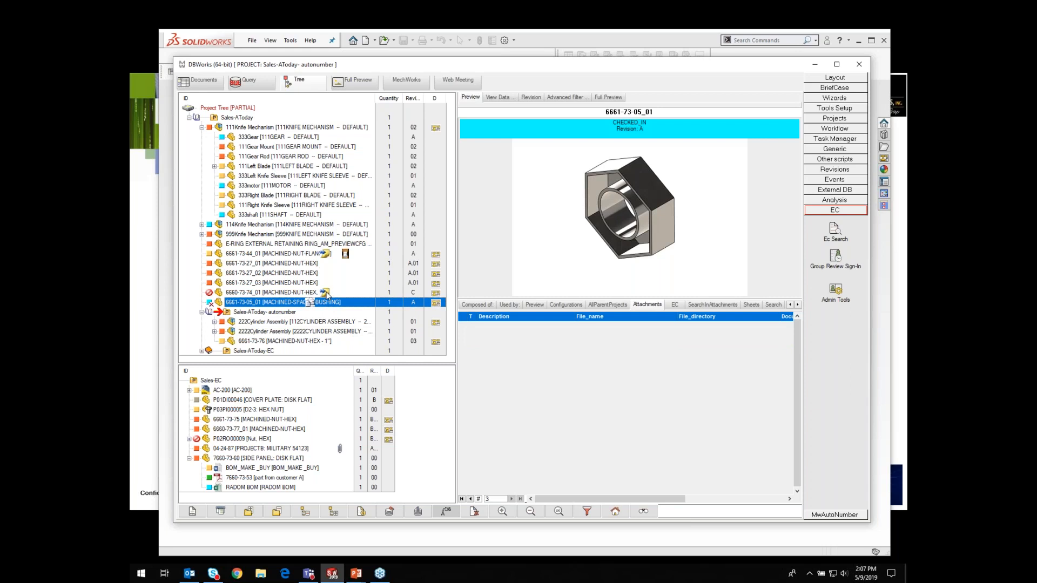
left_click(346, 256)
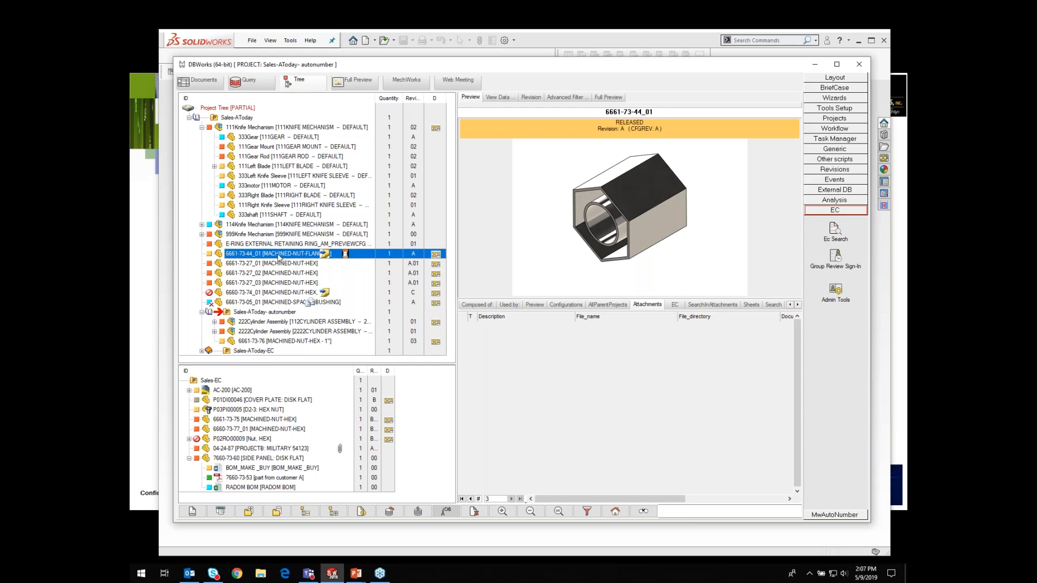
left_click(675, 305)
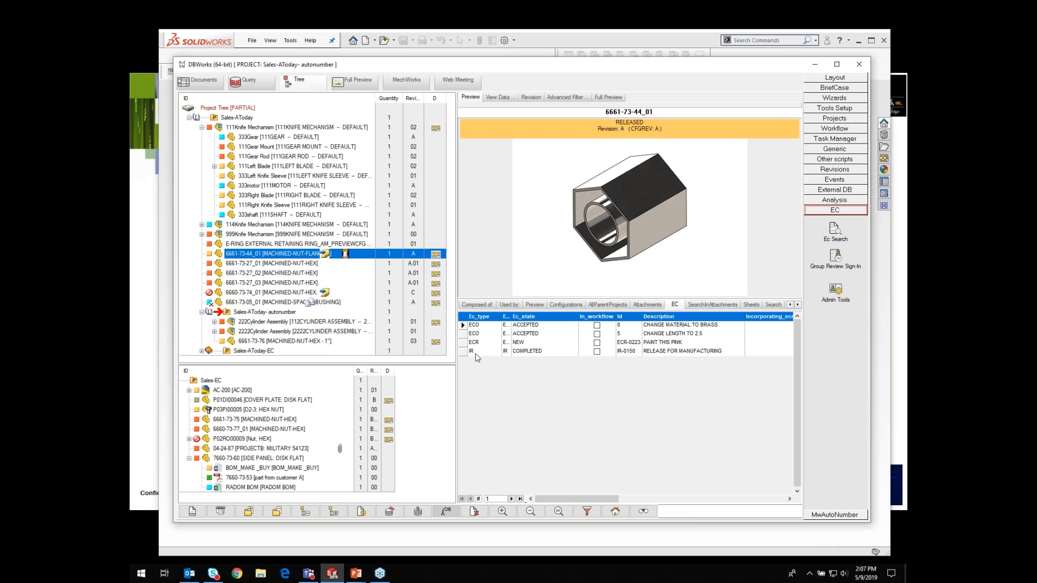
Step: Open the IR-0150 release data form, review its signatures, and close it
right_click(532, 354)
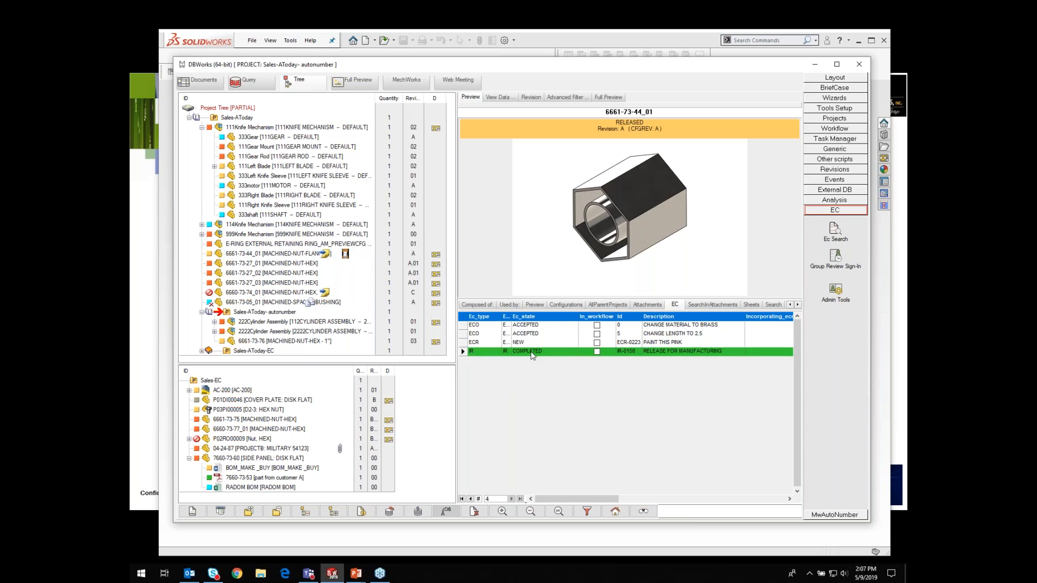
left_click(554, 360)
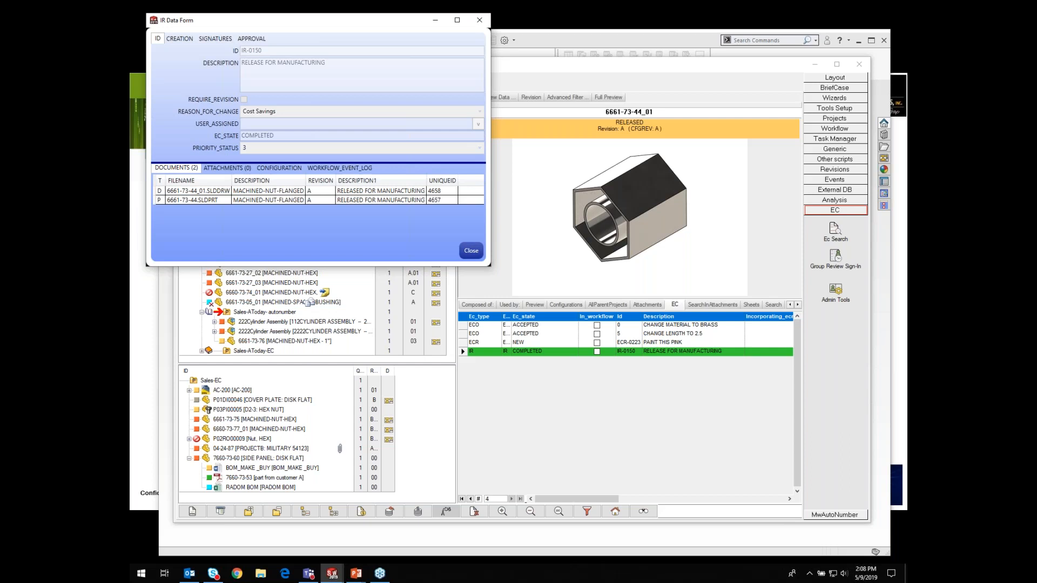
left_click_drag(286, 20, 338, 129)
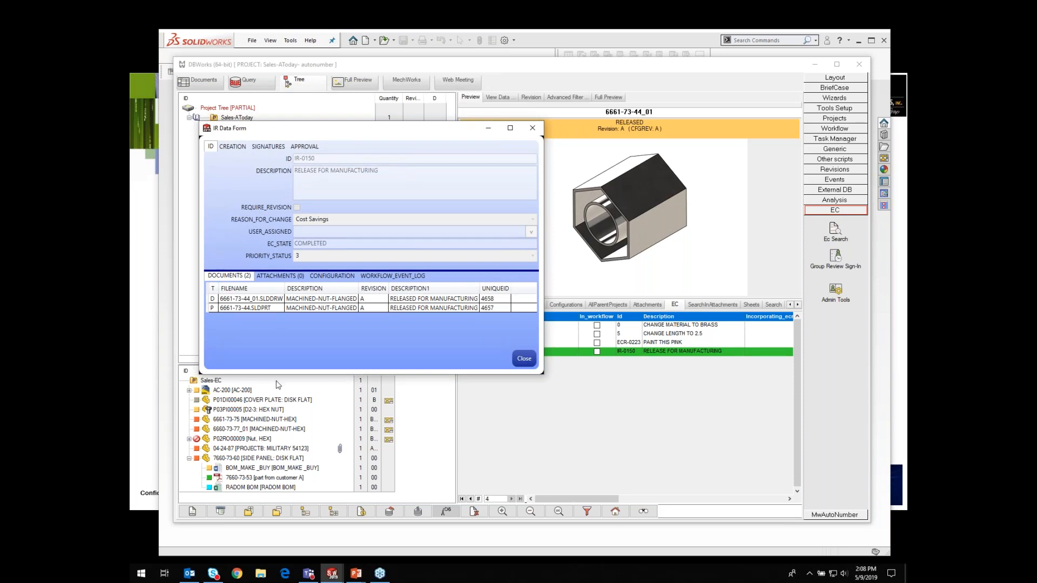
left_click(267, 147)
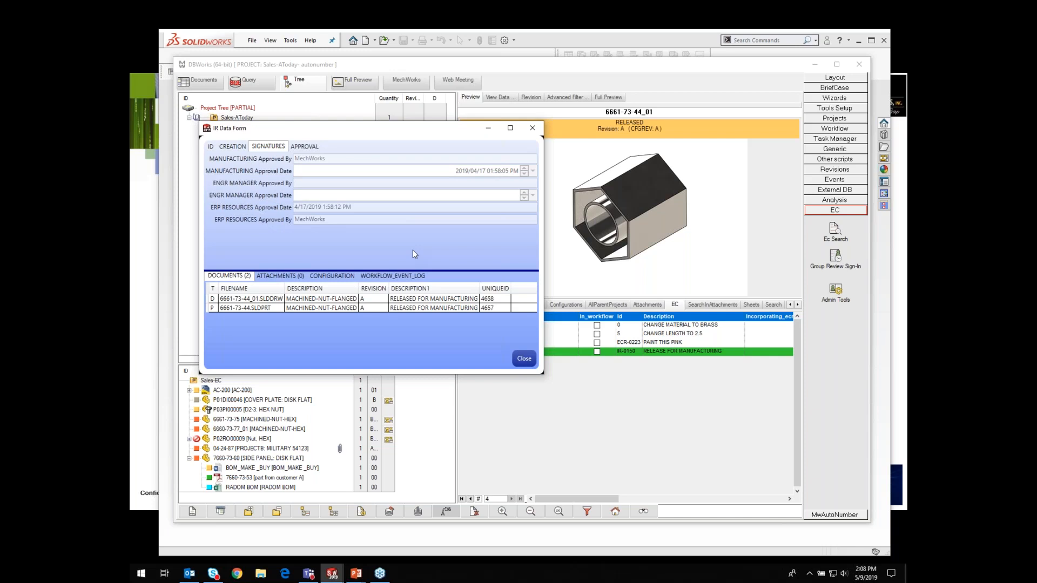
left_click(523, 359)
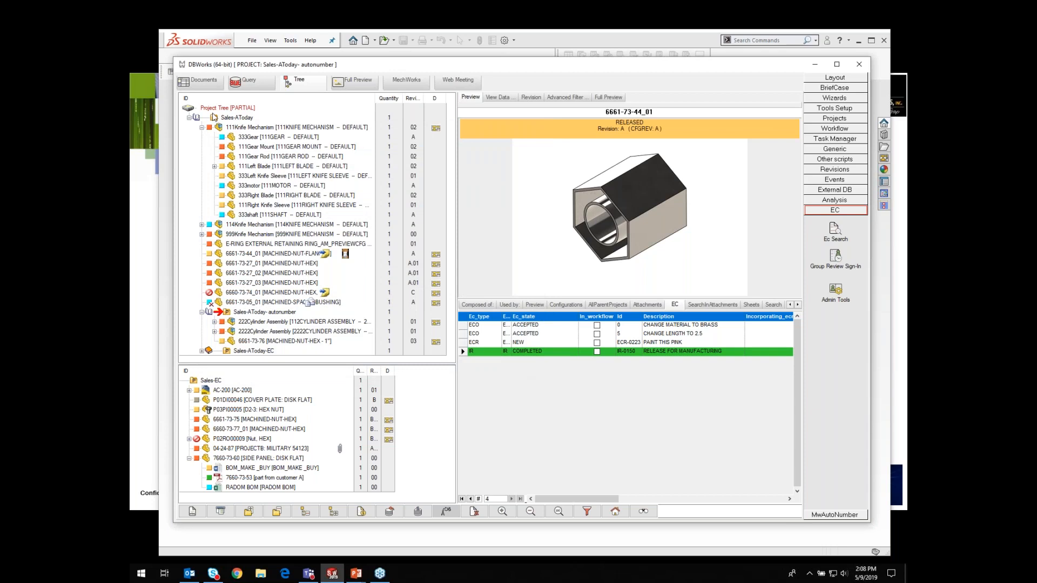
Step: Select the 6660-73-77_01 nut and open its ECN-0110 data form, then close it
left_click(474, 343)
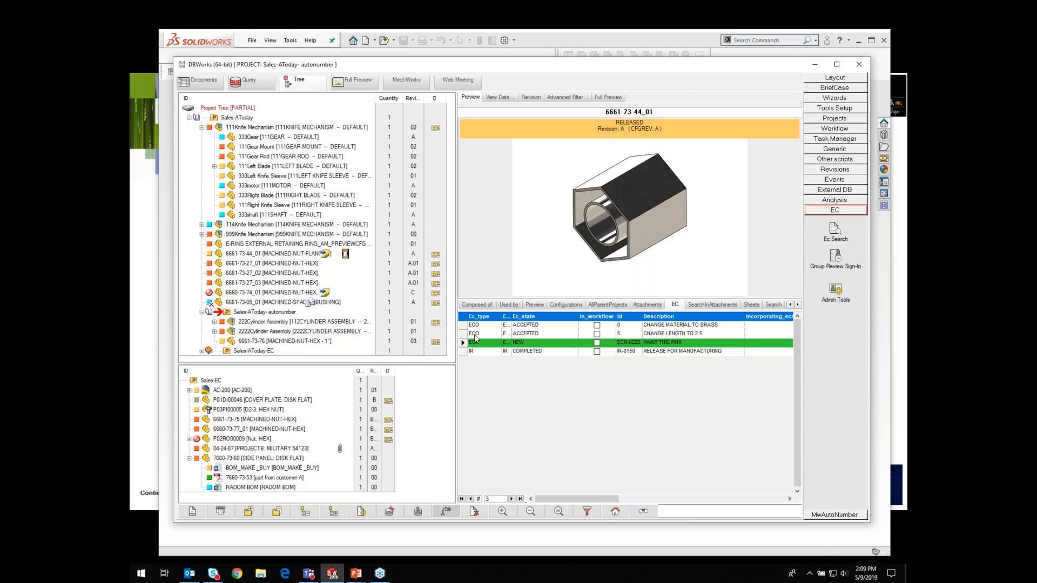
left_click(346, 255)
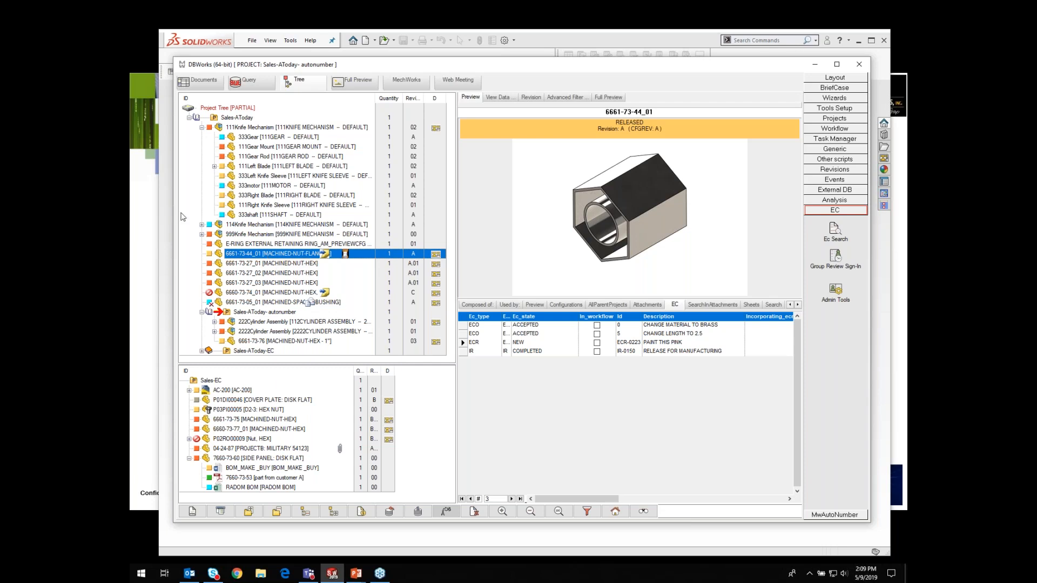
left_click(239, 429)
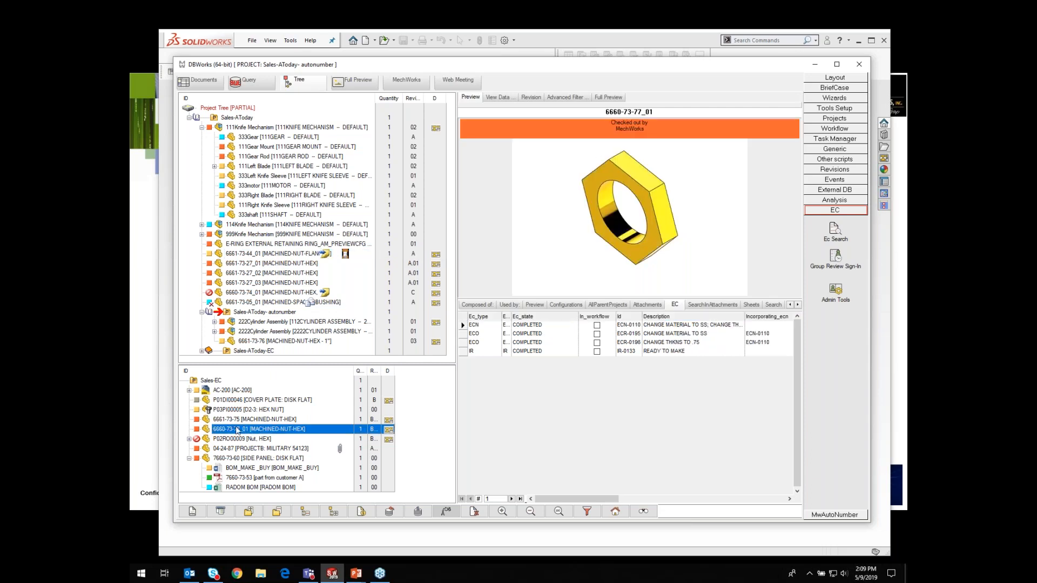
left_click(475, 326)
right_click(474, 326)
left_click(470, 346)
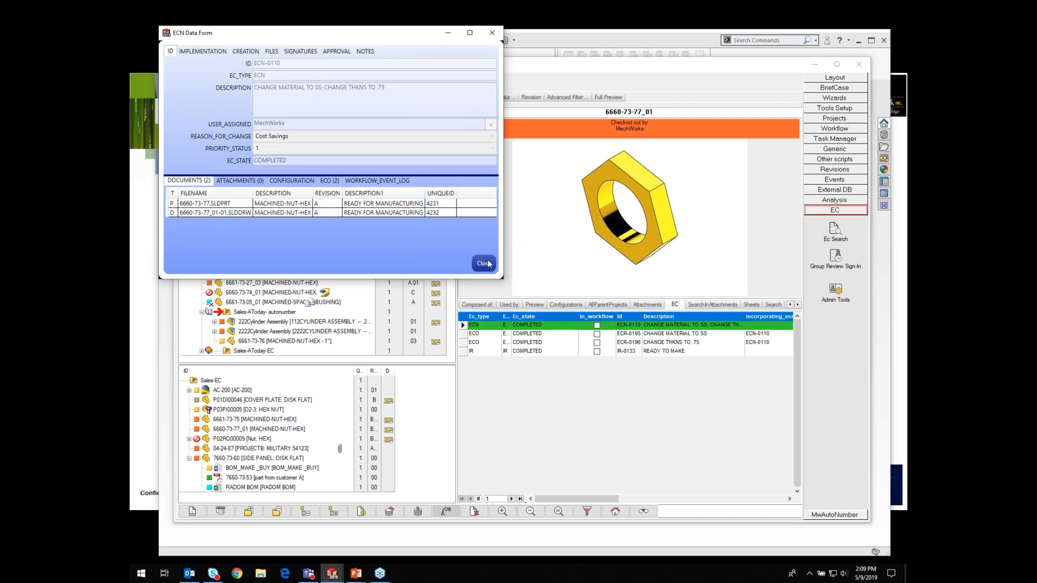
left_click(484, 263)
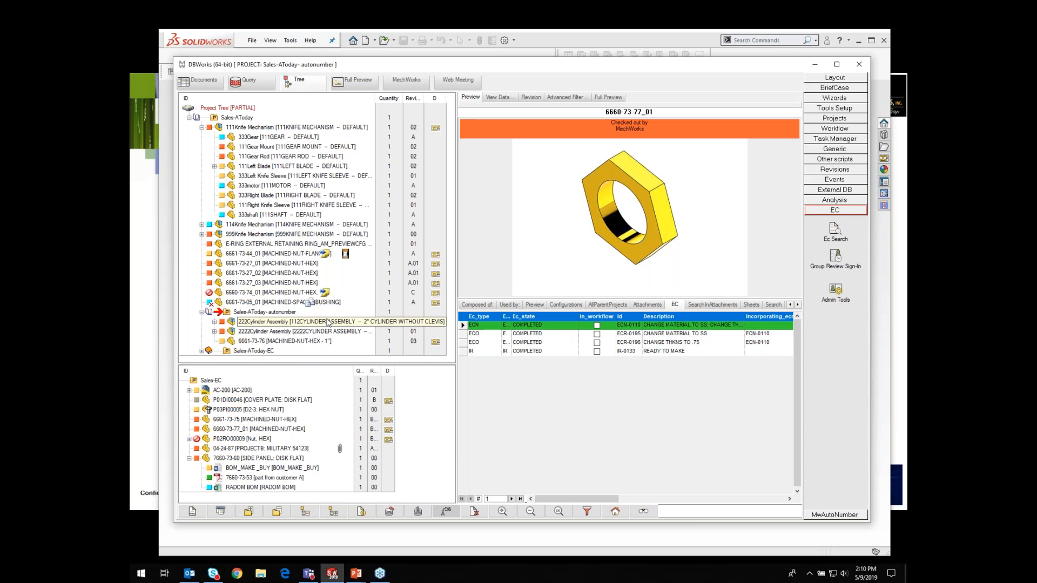
Step: Show the previous revisions of 6661-73-76 and preview revisions 01, 02 and 03 in turn
left_click(289, 343)
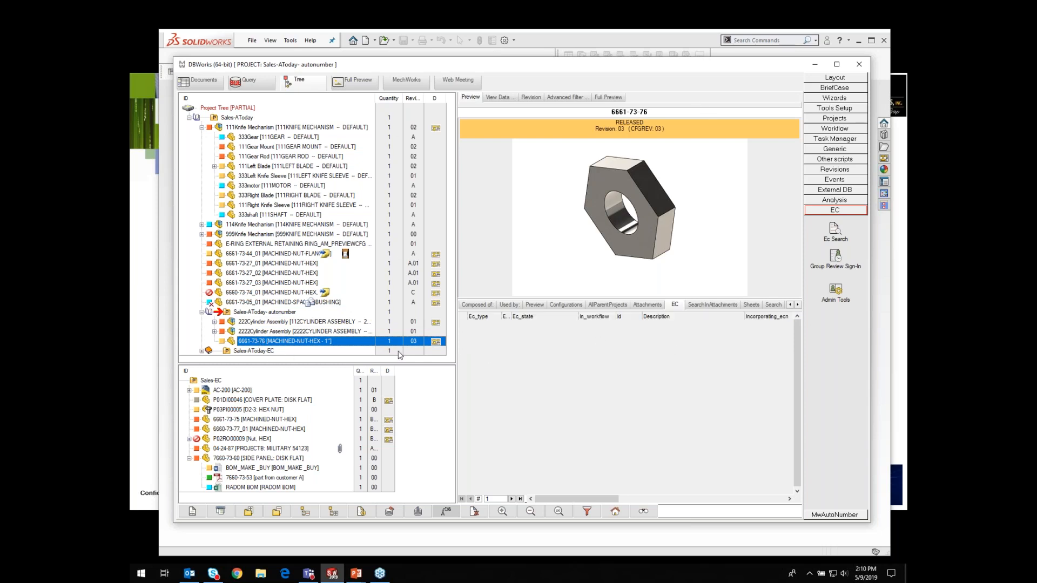
left_click(798, 306)
left_click(798, 306)
left_click(798, 306)
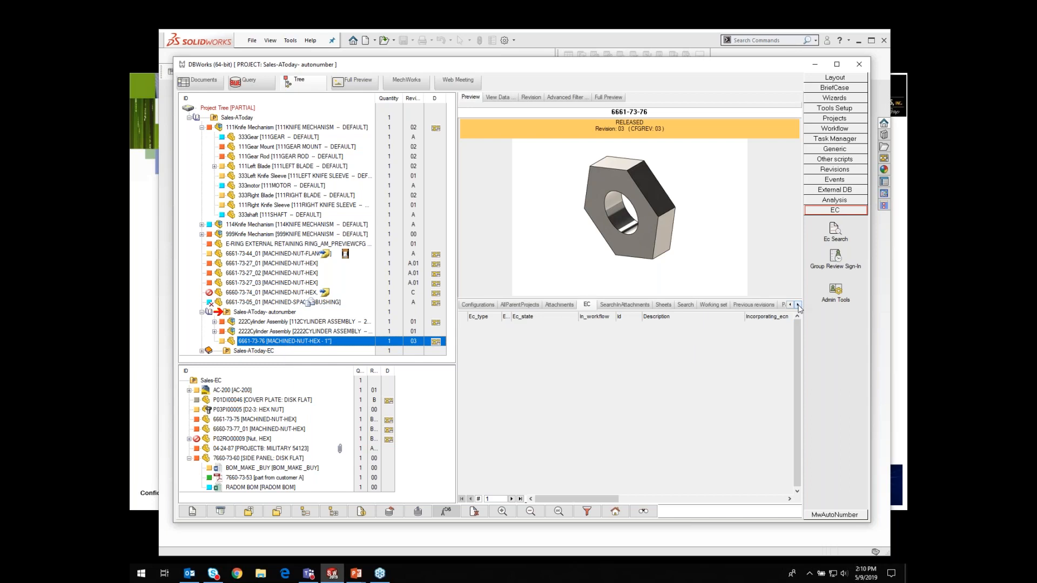
left_click(755, 305)
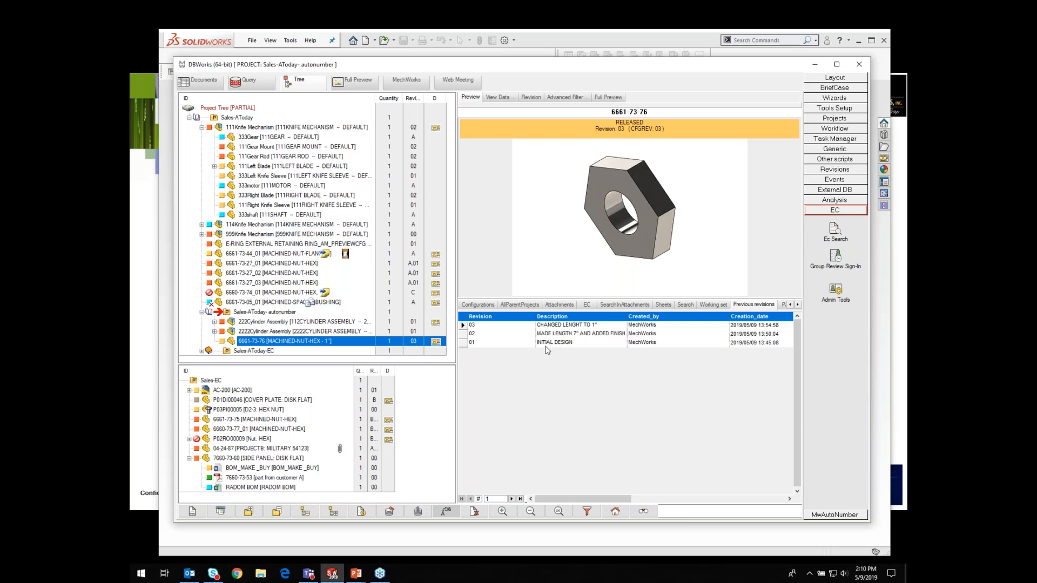
left_click(570, 343)
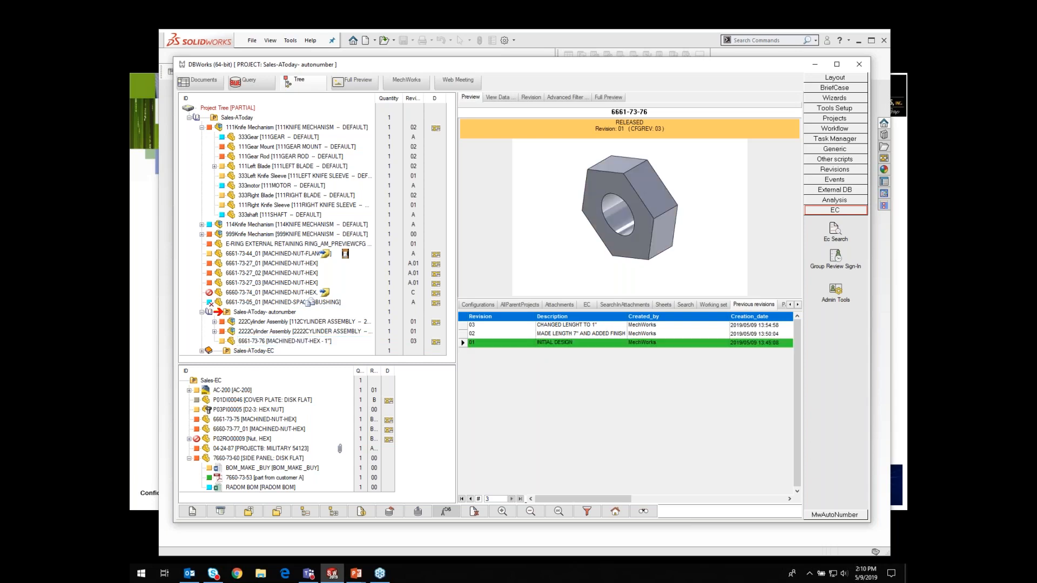
left_click(572, 333)
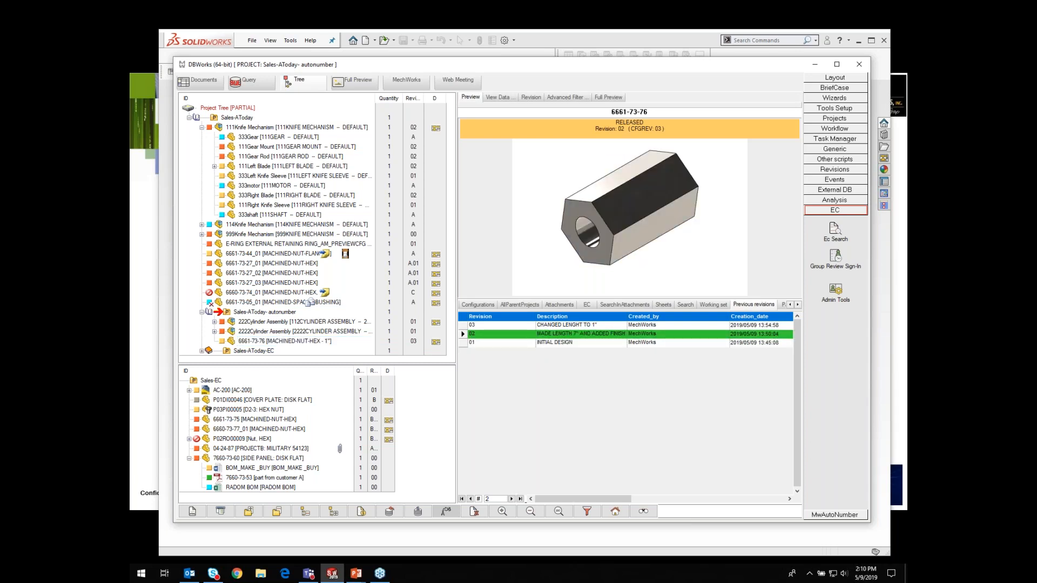
left_click(573, 325)
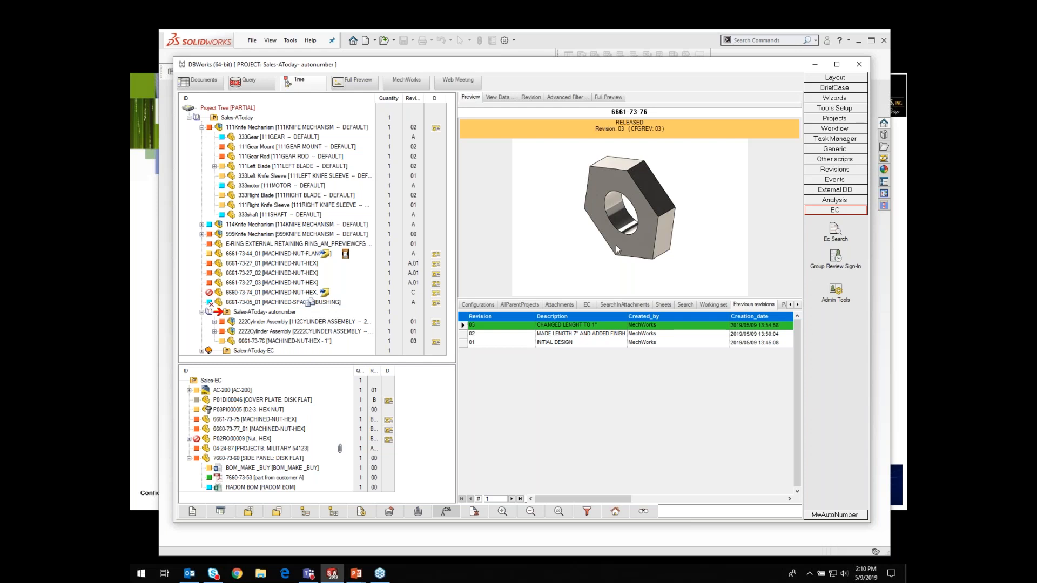
Step: Activate revision 02 of 6661-73-76 and create a new revision from it in the prerelease sequence
left_click(566, 335)
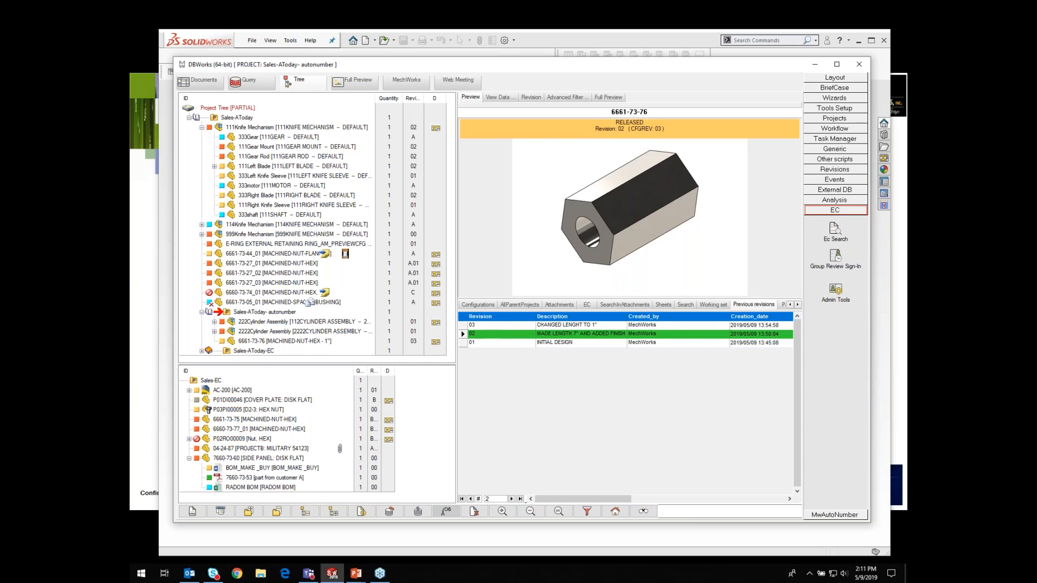
right_click(565, 335)
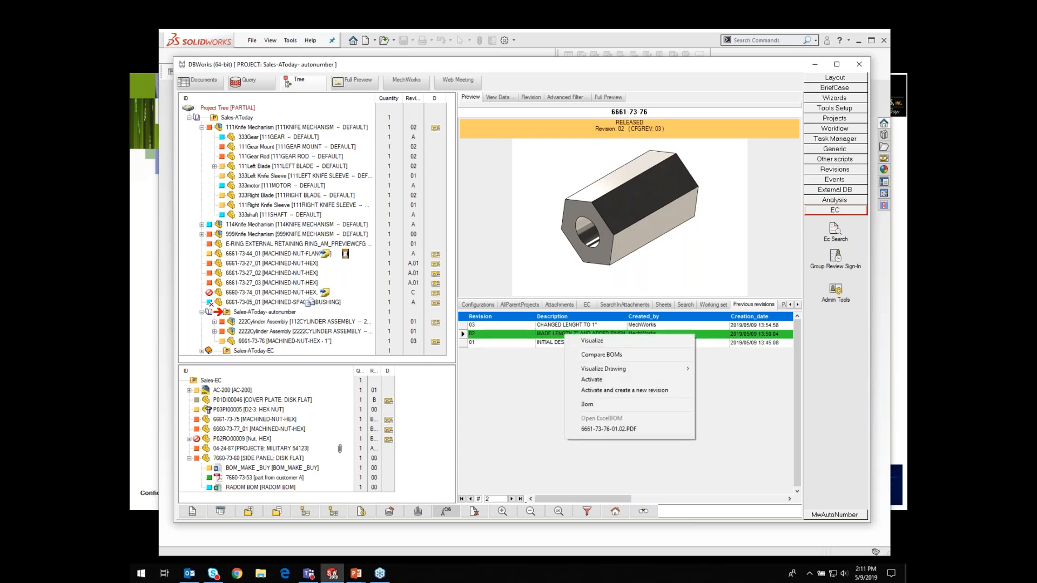
left_click(608, 391)
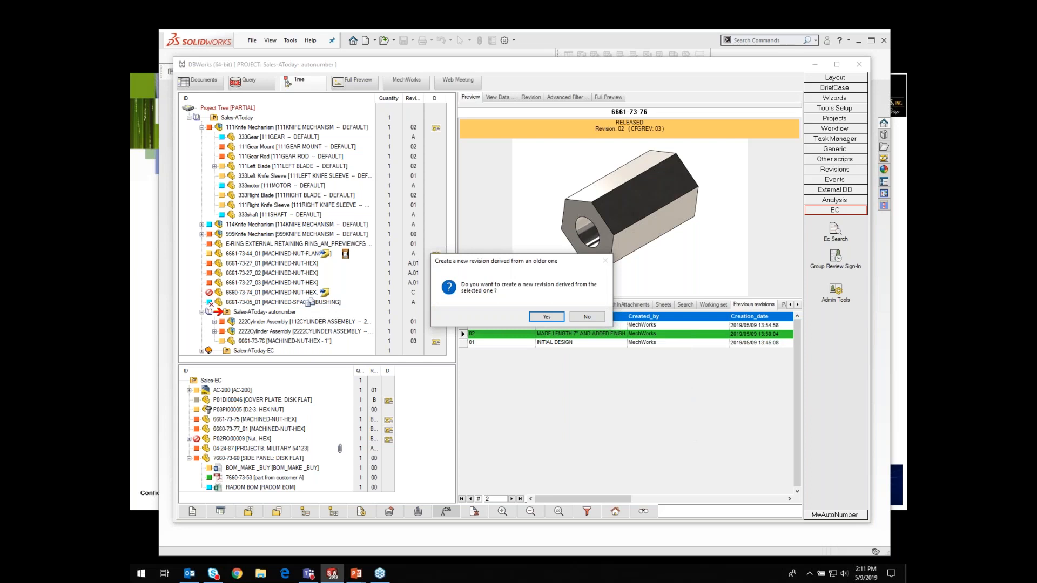
left_click(546, 317)
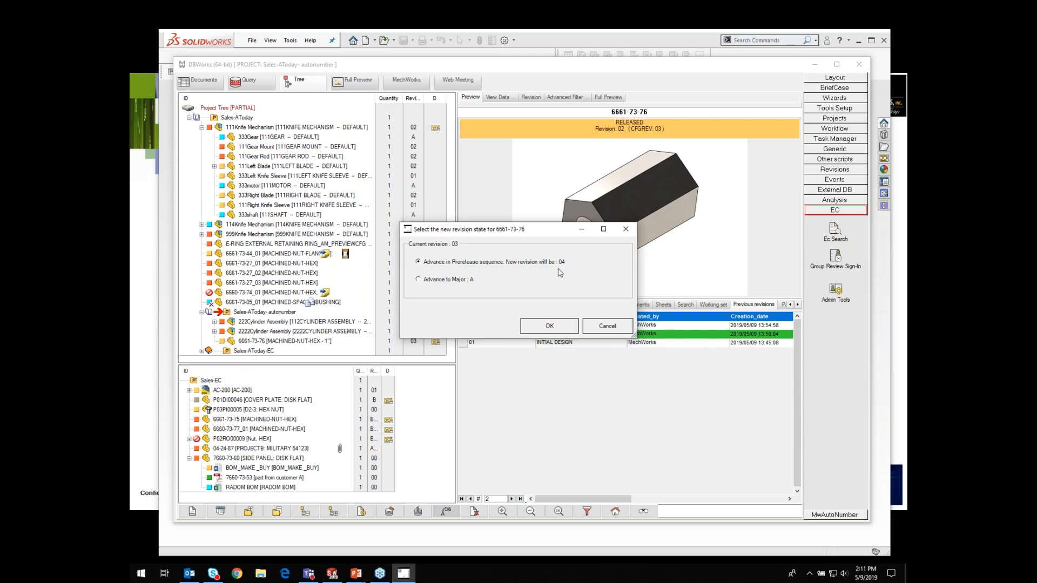
left_click(551, 328)
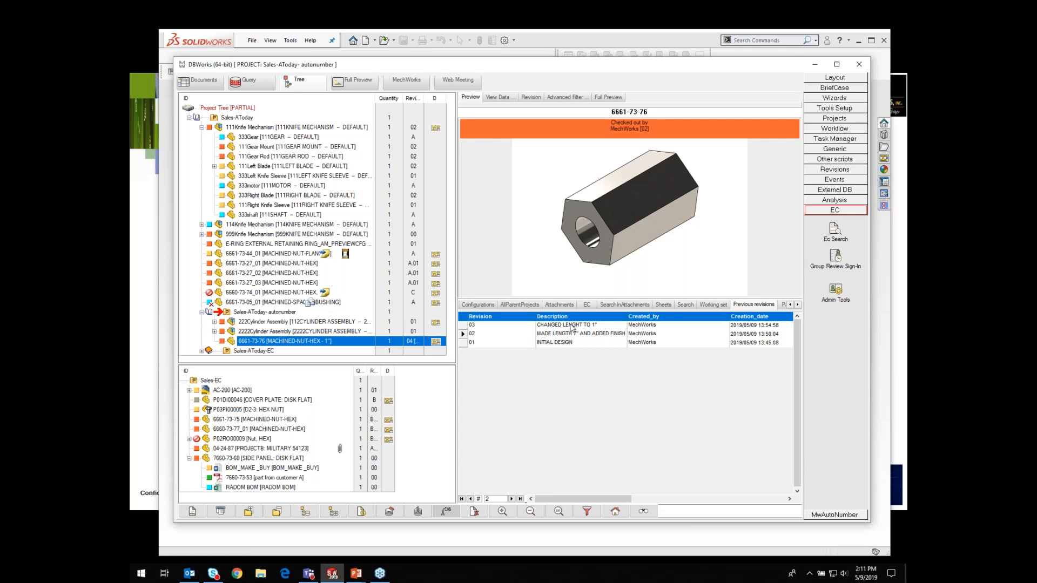
Step: Reopen the DBWorks window and start checking in part 6661-73-76
left_click(816, 65)
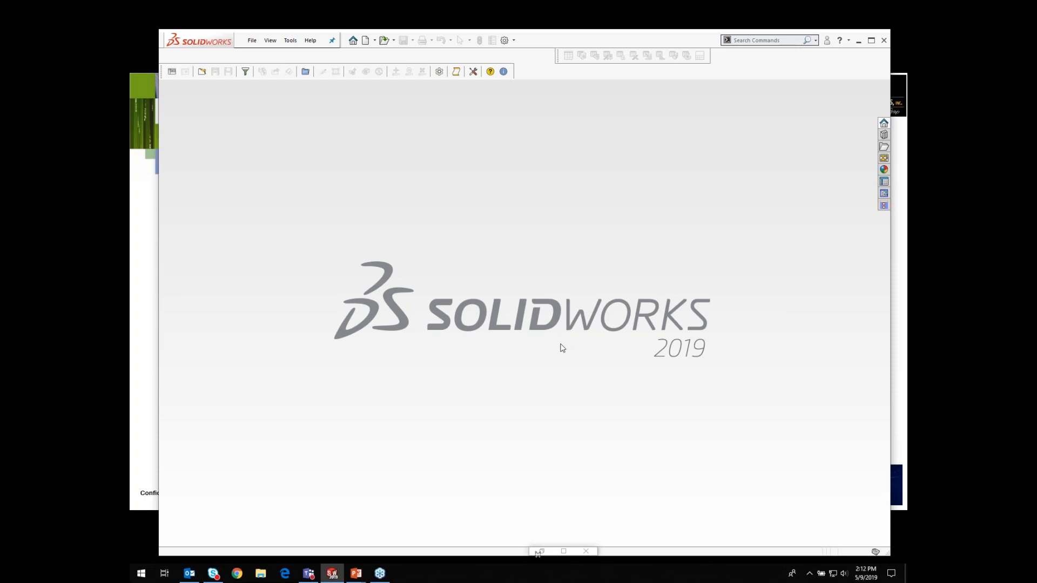
left_click(171, 72)
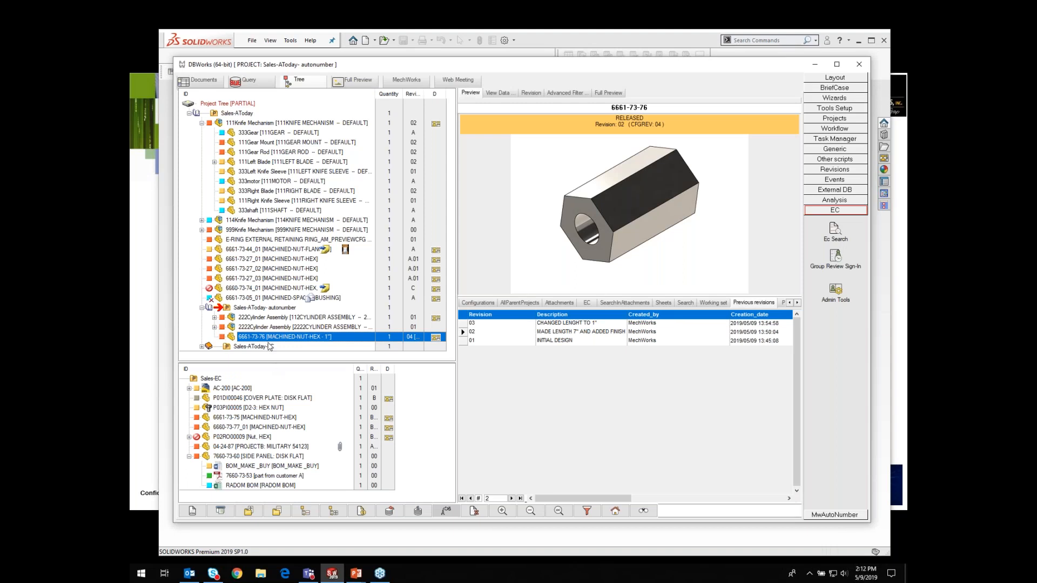
right_click(259, 338)
mouse_move(338, 11)
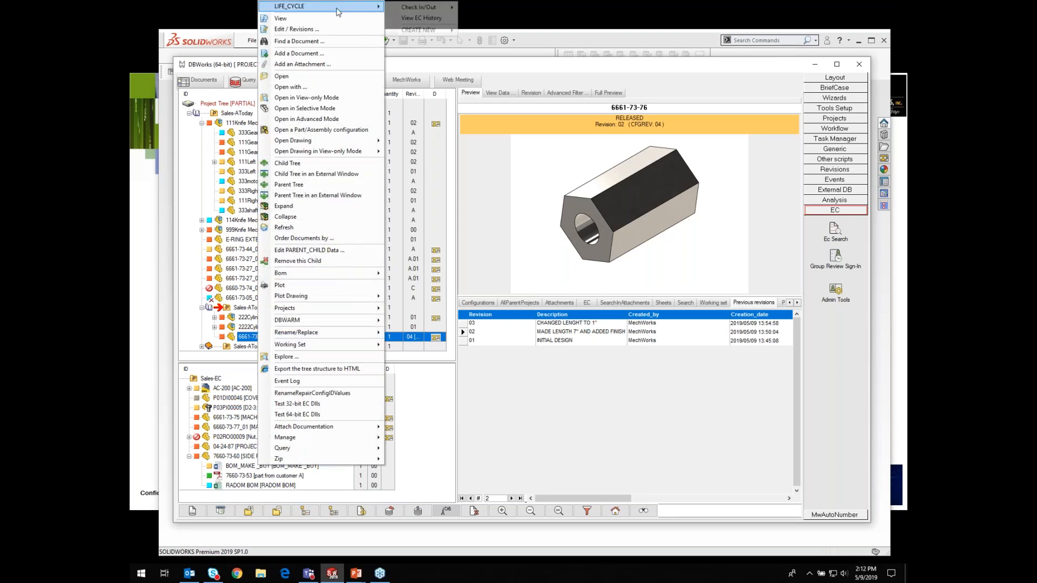
left_click(431, 11)
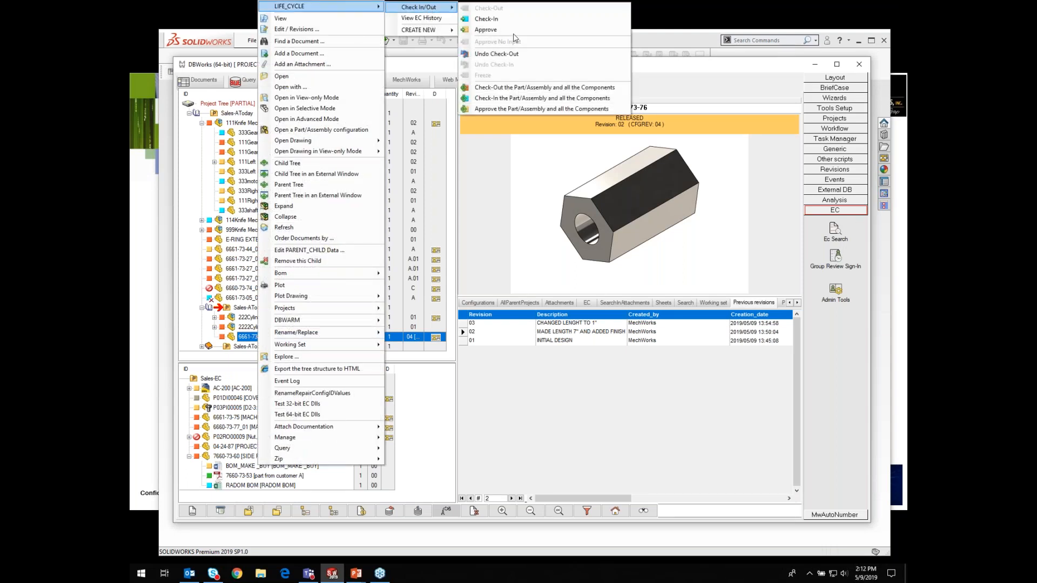
left_click(486, 19)
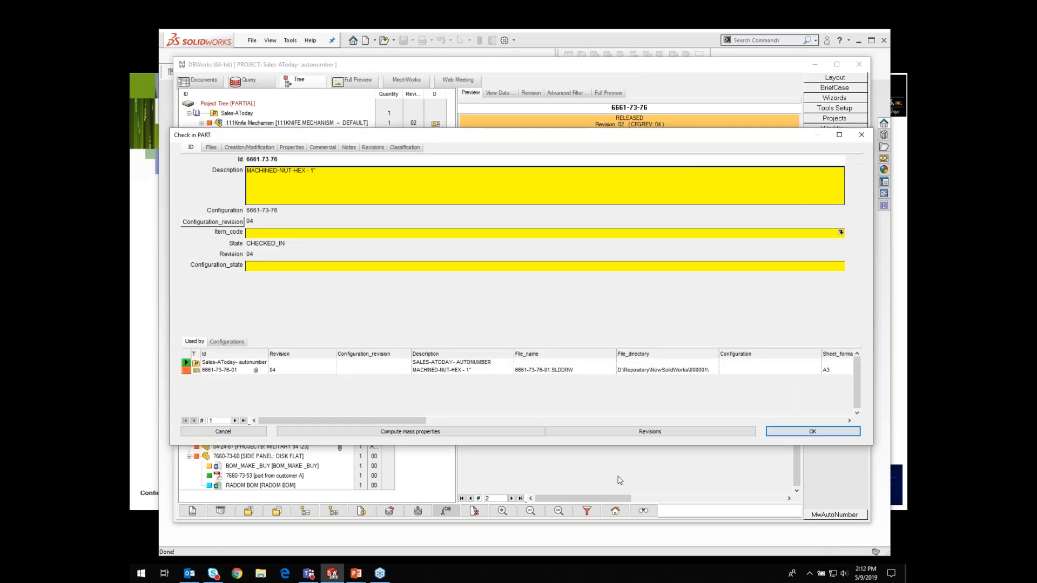
Step: Enter the revision description 'WENT BACK TO REV 02 DESIGN PER' plus the requester's name, and approve creating new revision 04
left_click(650, 432)
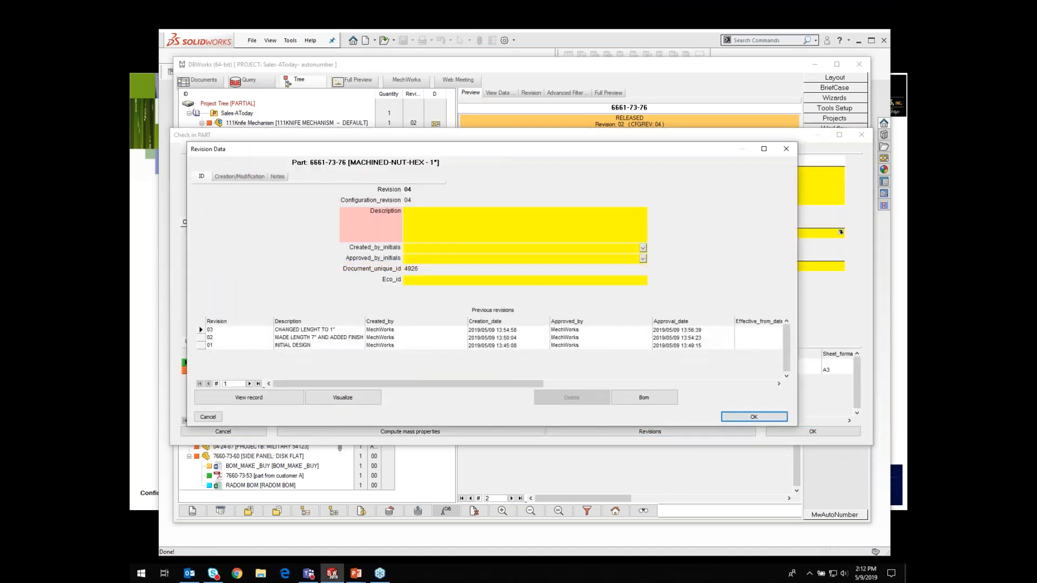
type("WENT BACK TO REV 02 DESIGN PER gLENN")
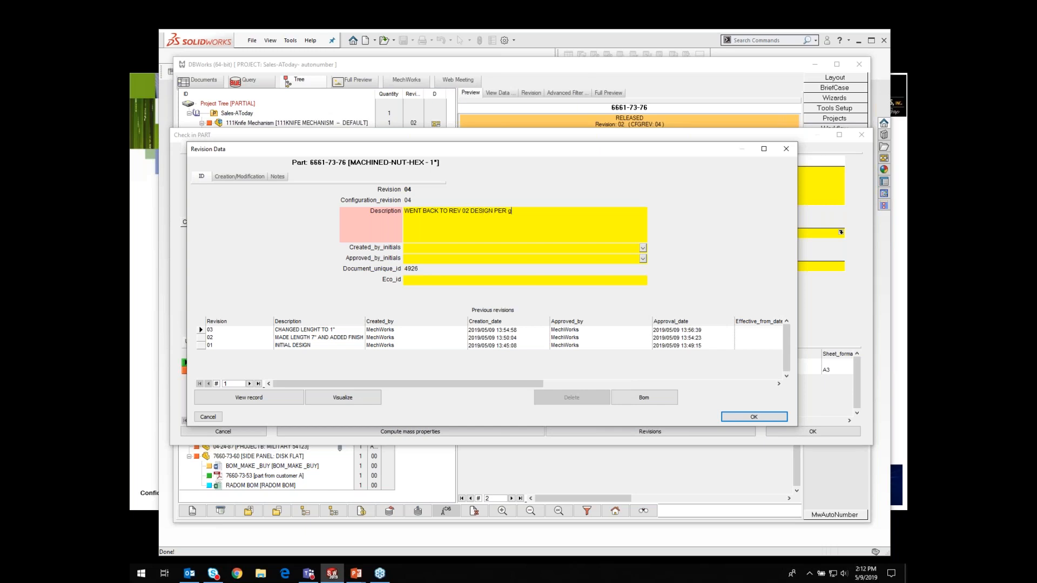
key("BackSpace")
key("BackSpace")
key("BackSpace")
key("BackSpace")
key("BackSpace")
type("GLENN")
left_click(761, 418)
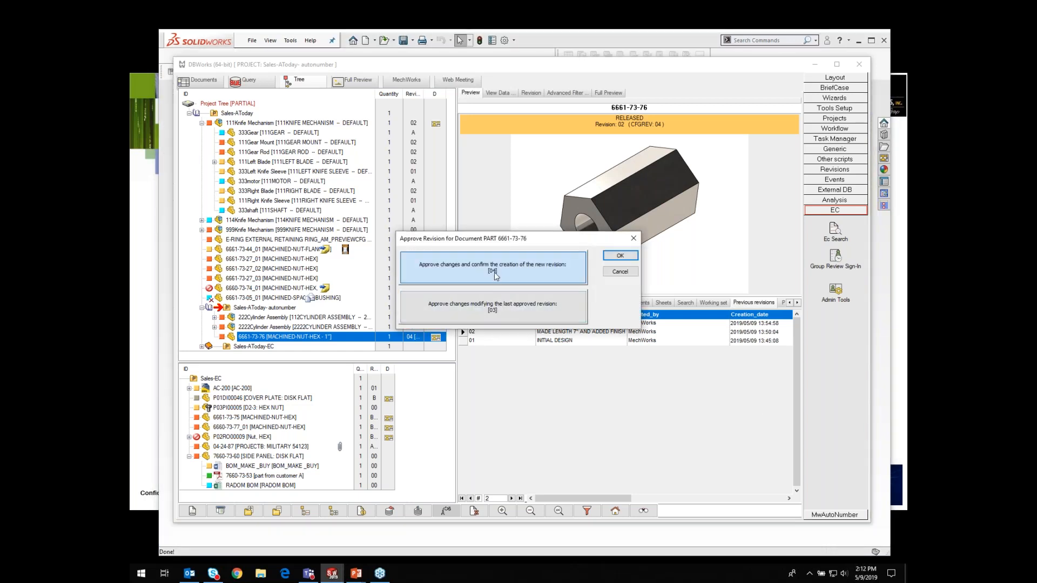
left_click(629, 255)
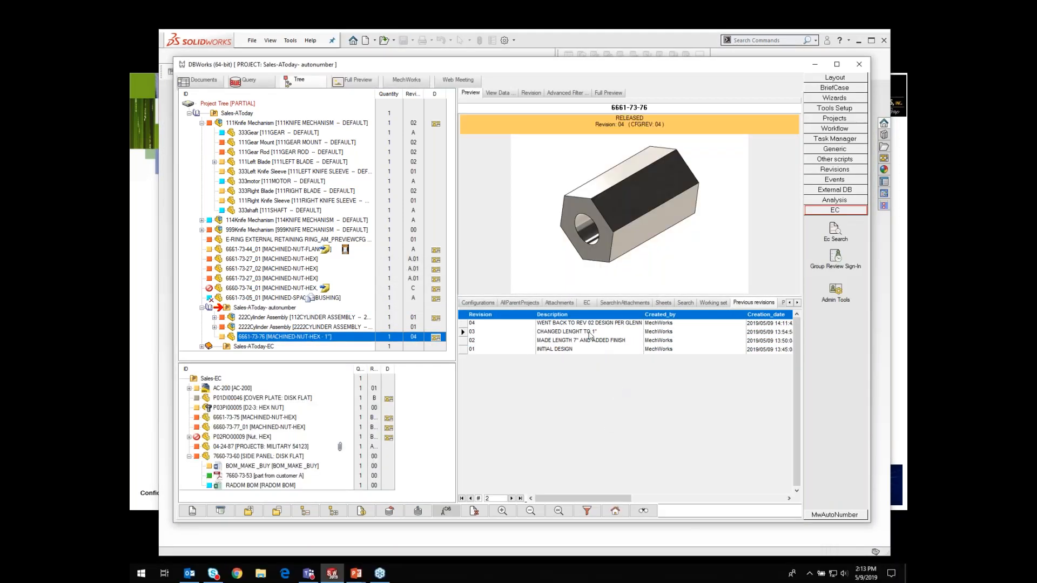
Step: Preview revisions 04, 03 and 02 of 6661-73-76 in turn from the previous revisions list
left_click(582, 324)
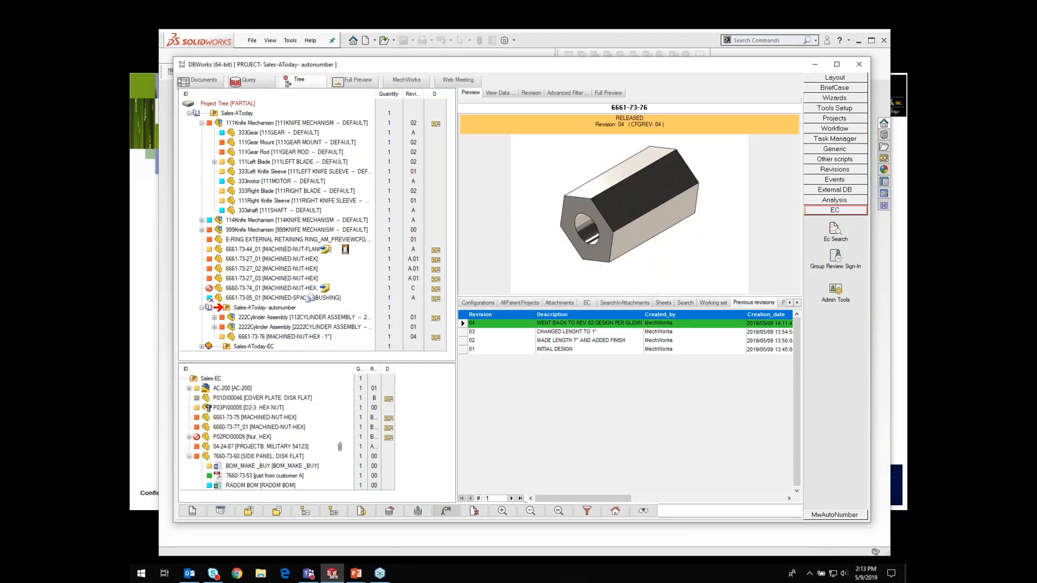
left_click(556, 332)
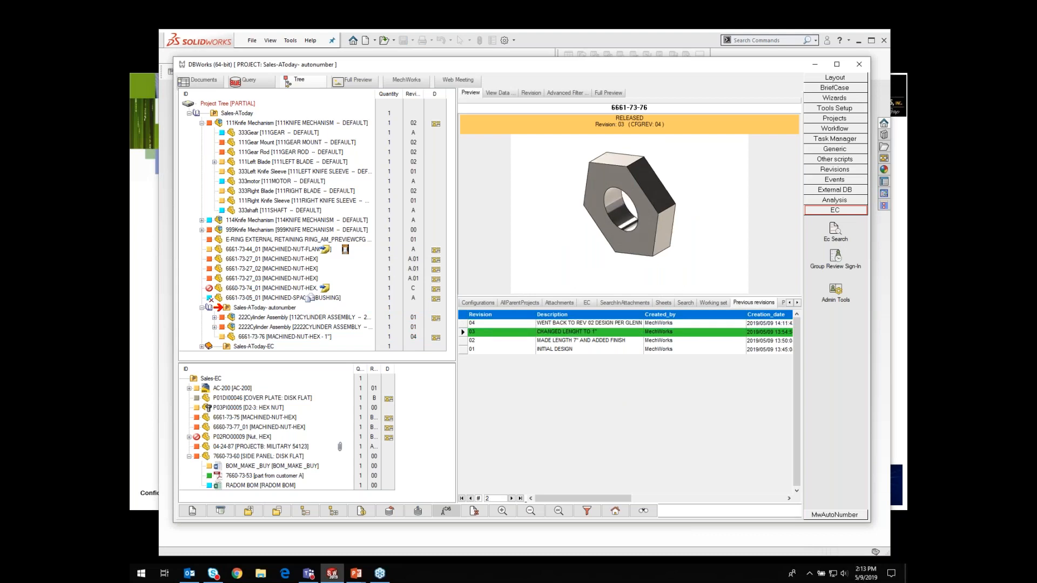
left_click(561, 341)
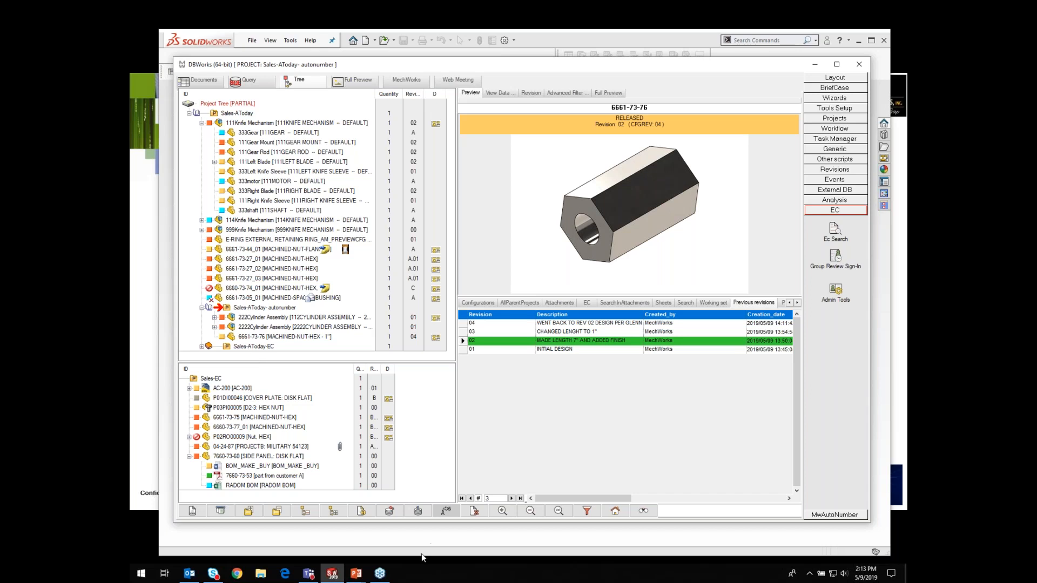
Step: Open the document search with its advanced filter and remove all existing custom conditions
left_click(679, 512)
left_click(643, 511)
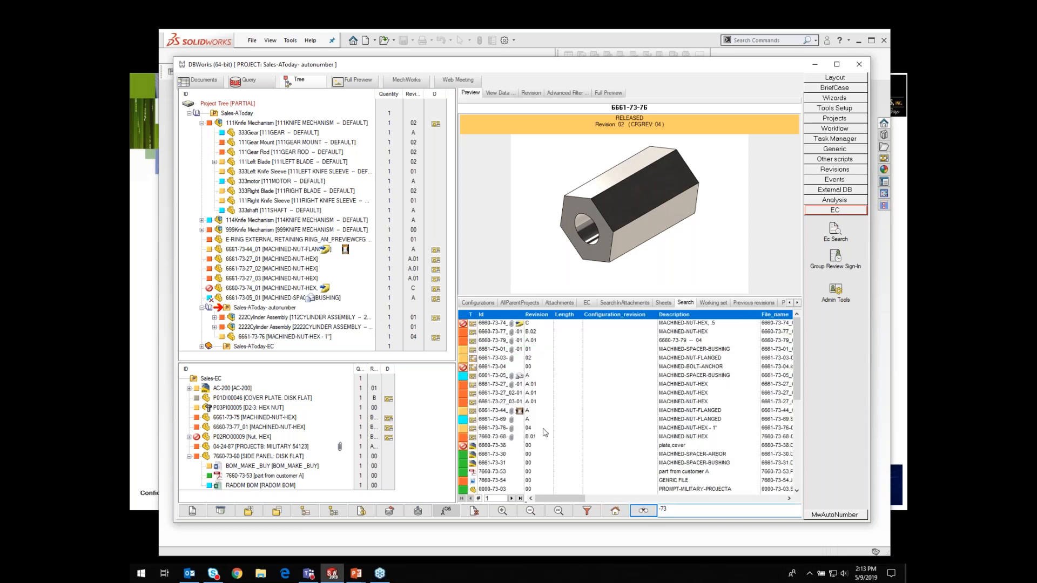
mouse_move(523, 422)
left_click(563, 96)
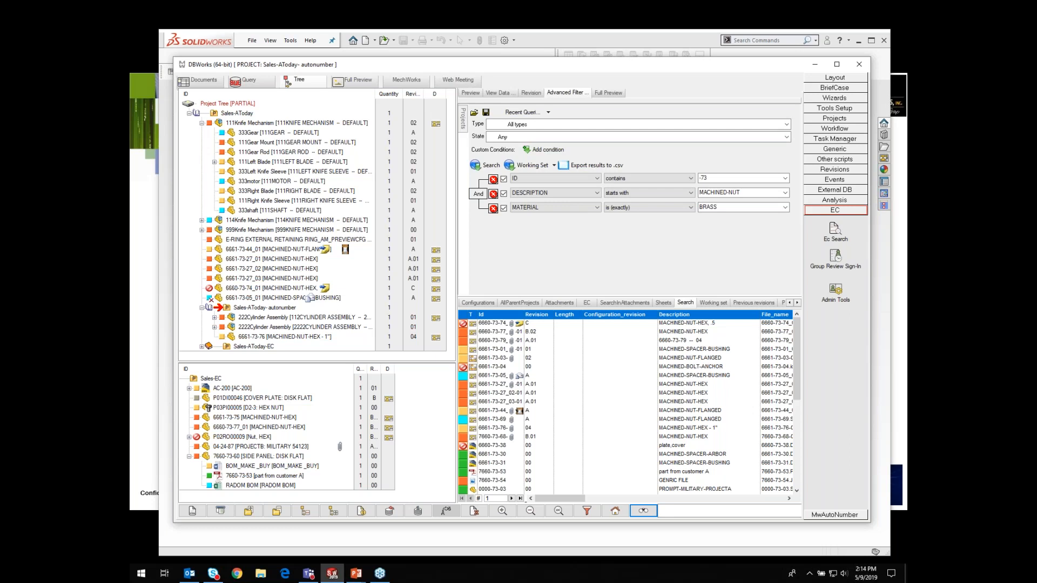
left_click(494, 180)
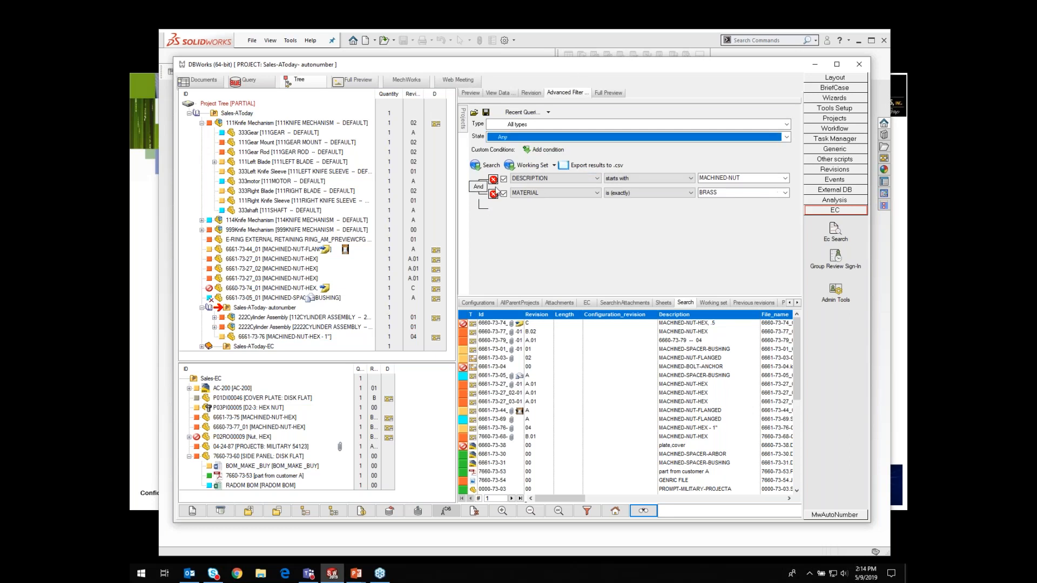
left_click(493, 194)
left_click(493, 179)
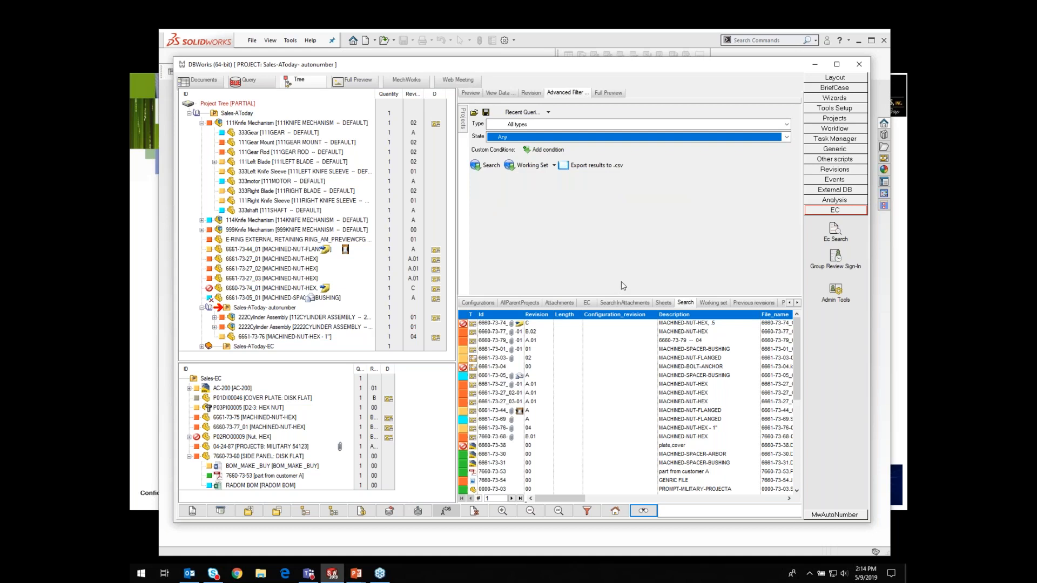
mouse_move(465, 120)
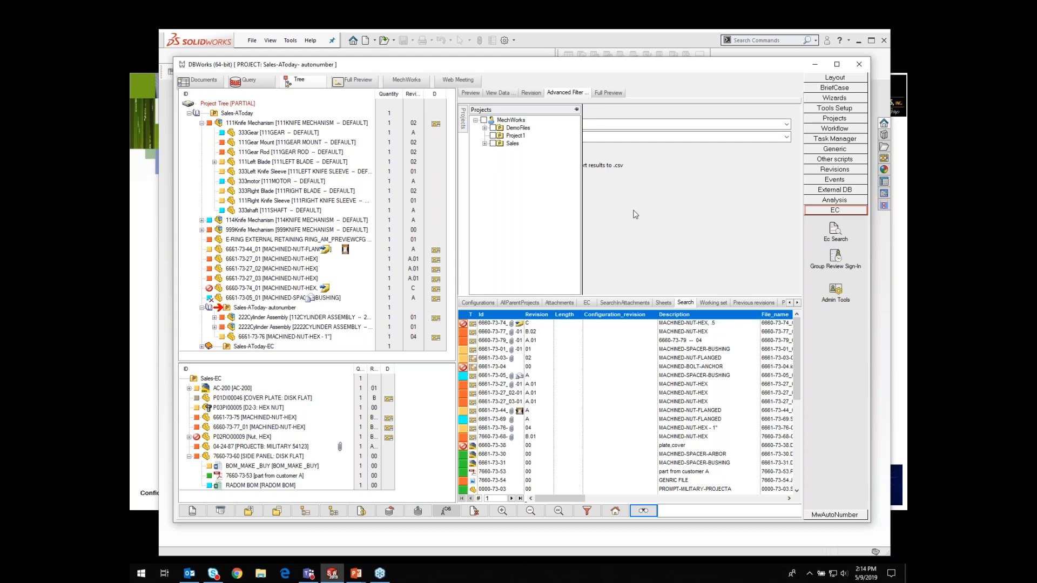
left_click(787, 125)
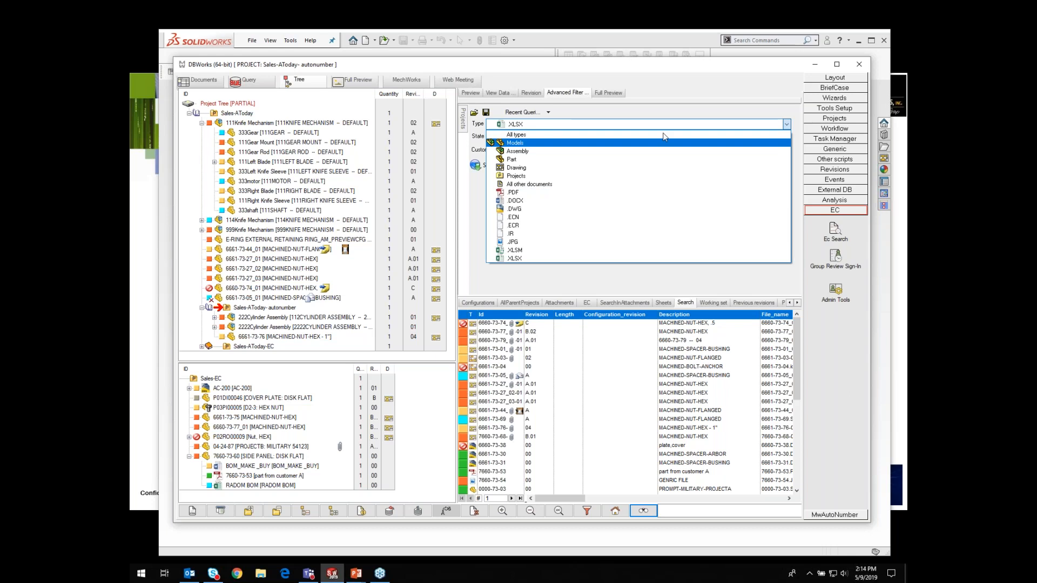
left_click(760, 279)
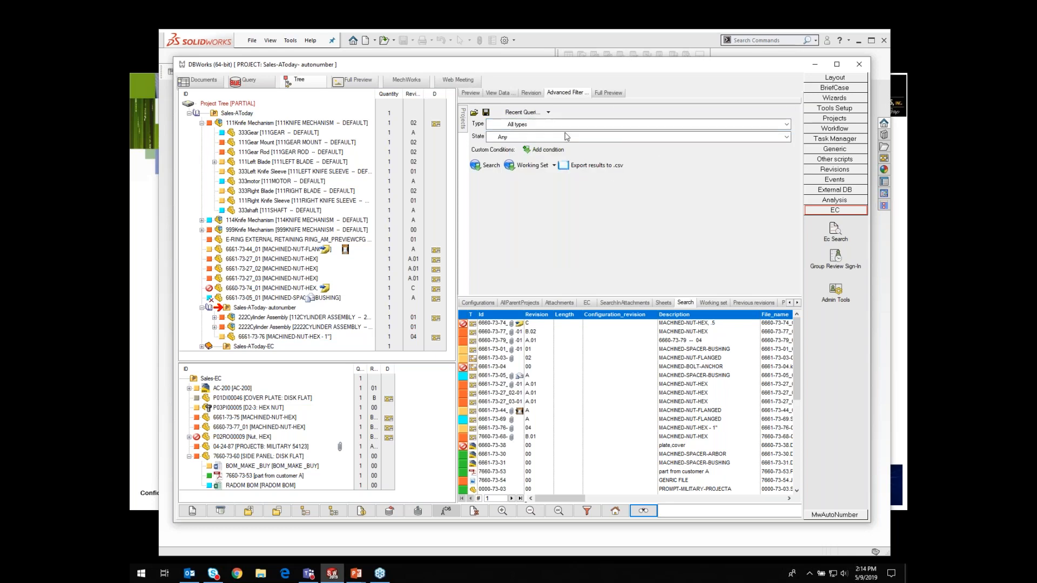
left_click(786, 136)
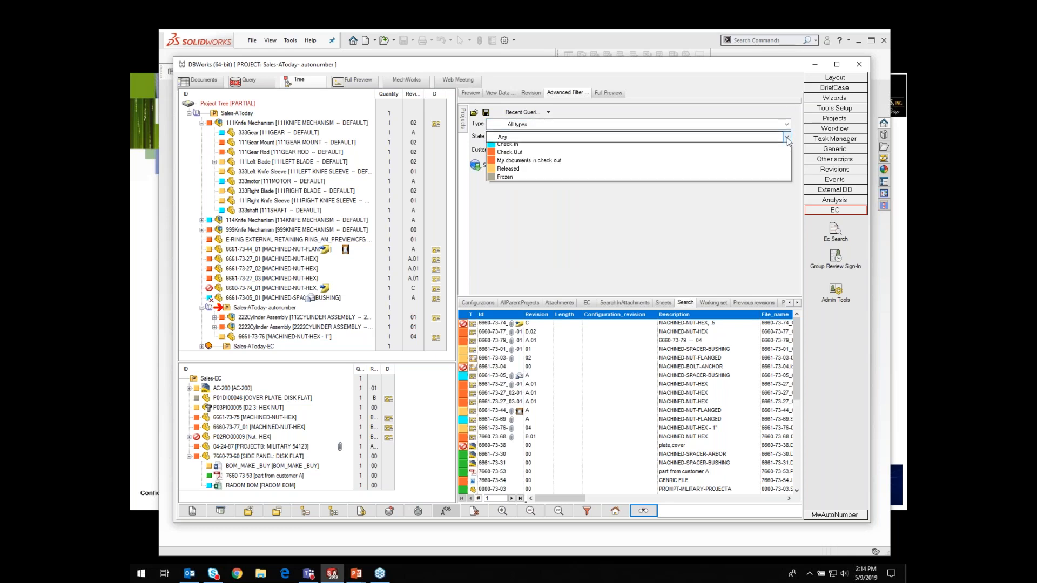
left_click(599, 257)
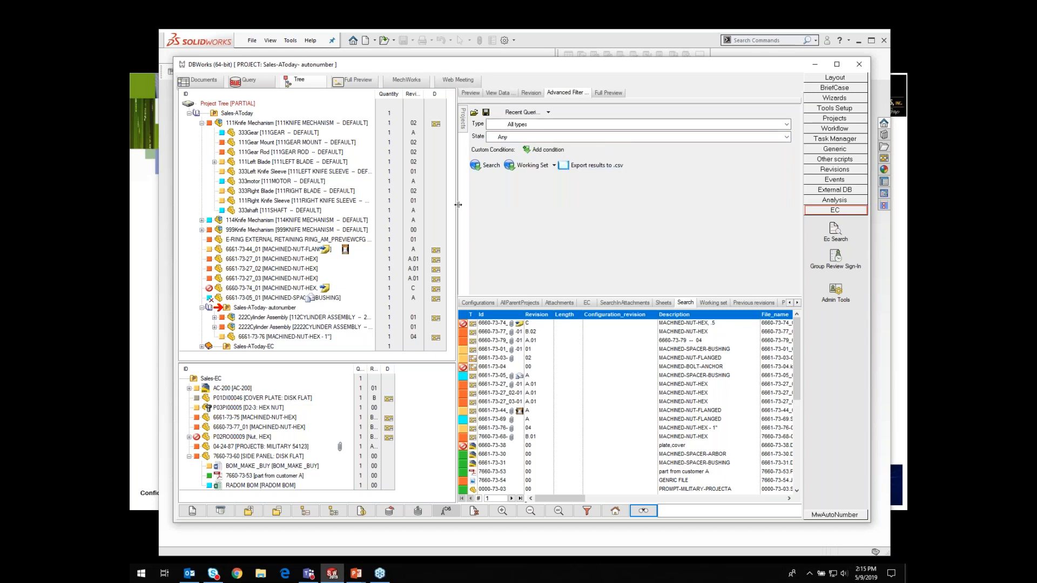
Step: Add a custom condition ID contains -73 and run the search
left_click(540, 151)
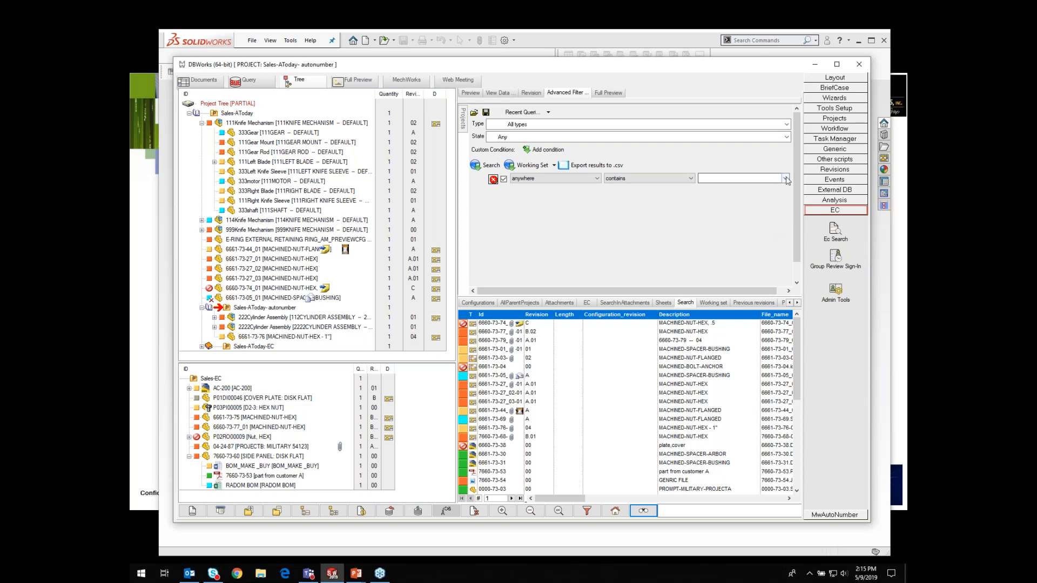
left_click(598, 179)
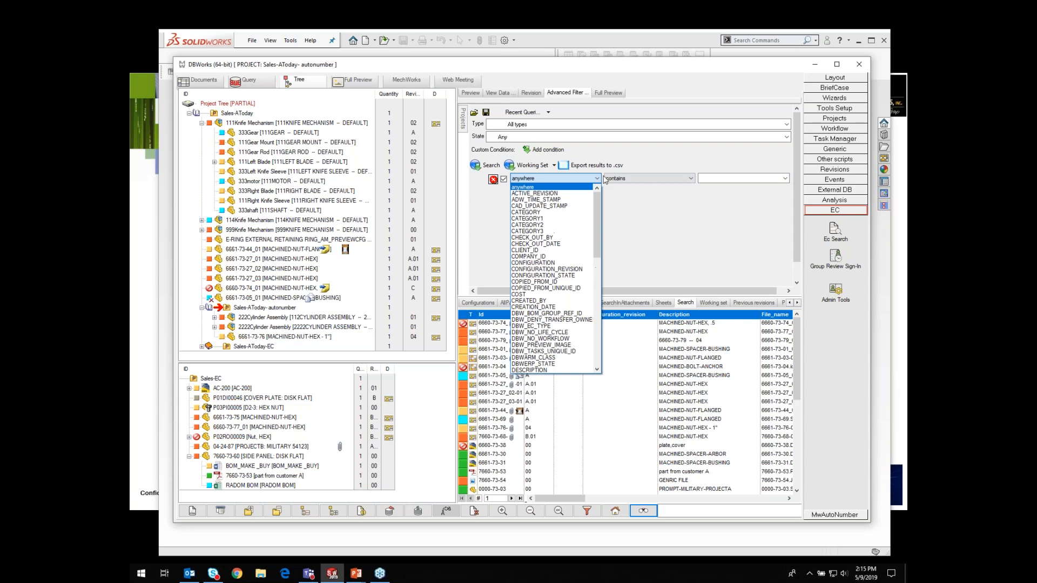
left_click_drag(600, 246, 596, 300)
left_click(529, 269)
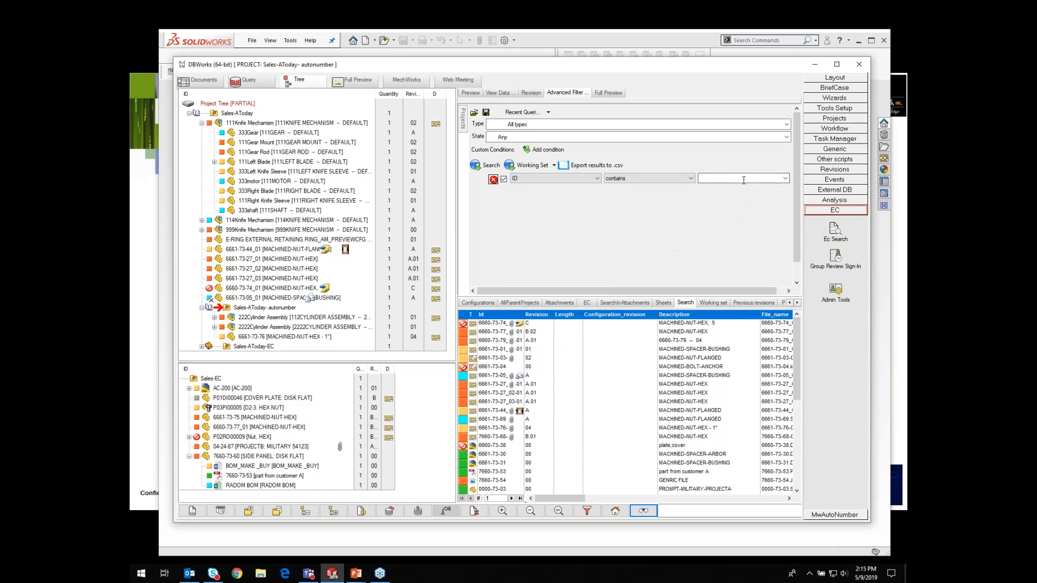
left_click(715, 178)
type("-73")
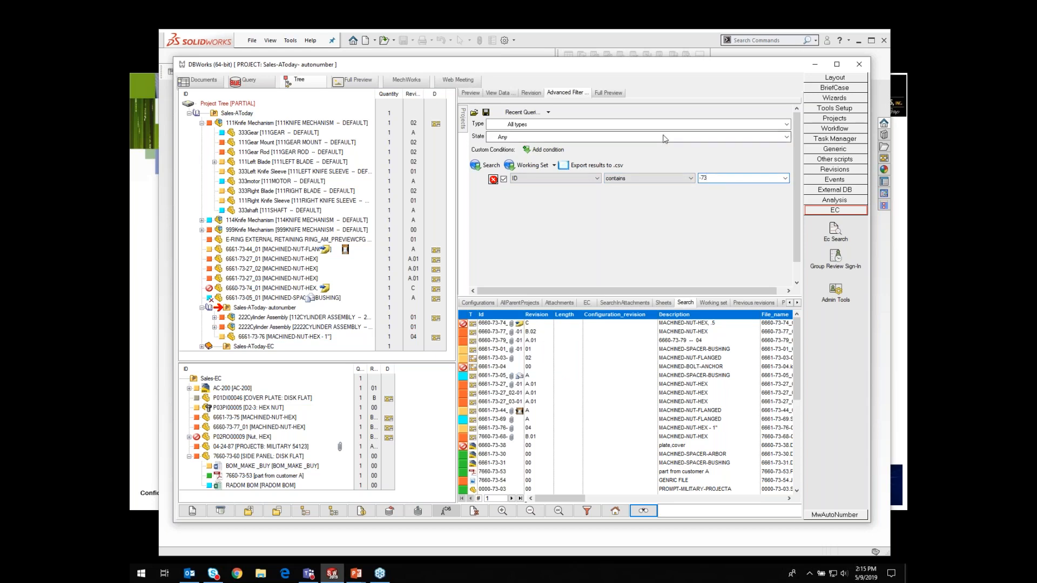
left_click(489, 165)
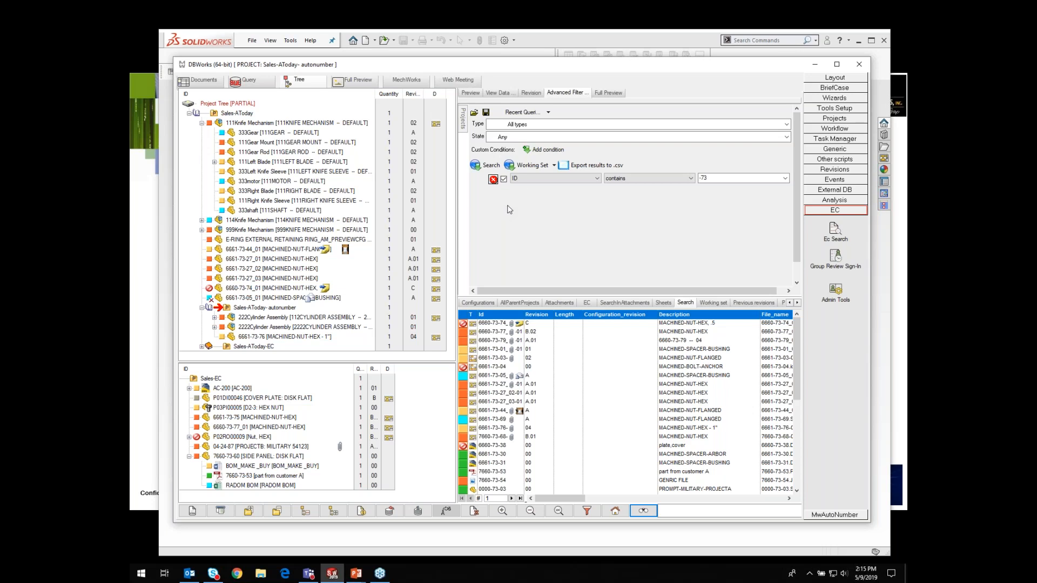
Step: Add a second condition DESCRIPTION starts with MACHINED and run the search again
left_click(551, 151)
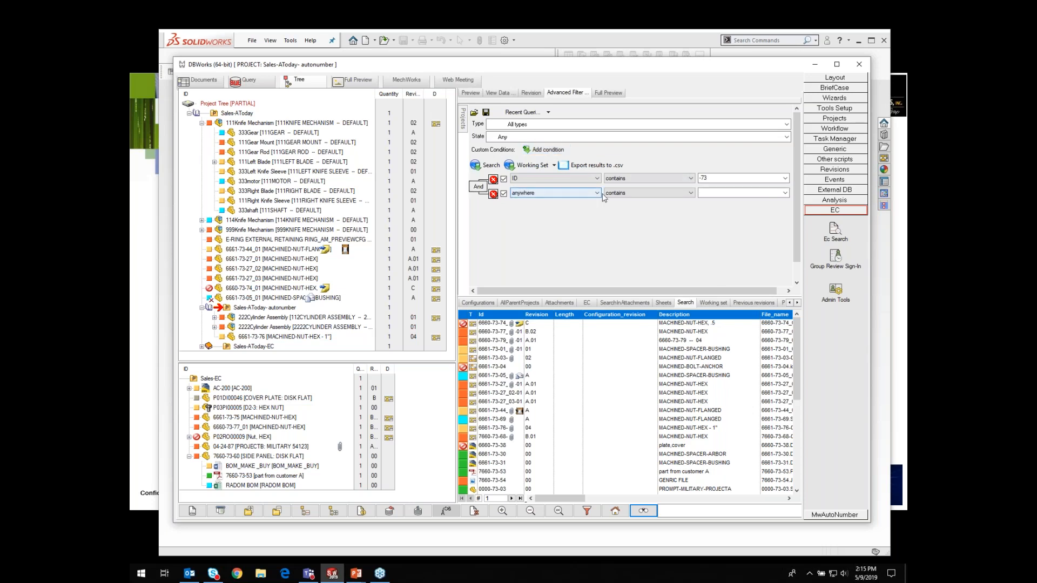
left_click(598, 194)
left_click_drag(597, 260, 601, 294)
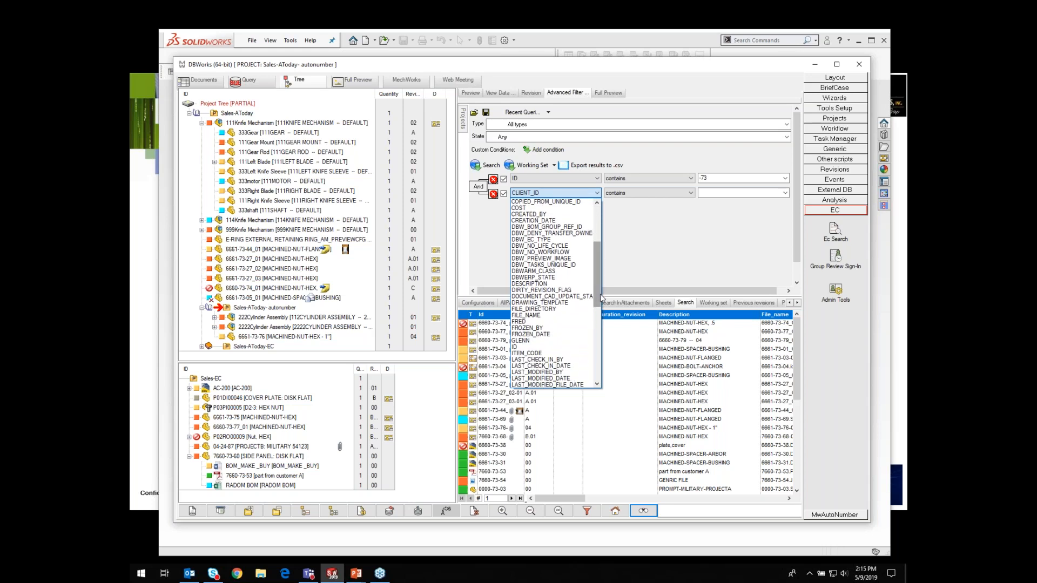
left_click(535, 284)
left_click(691, 194)
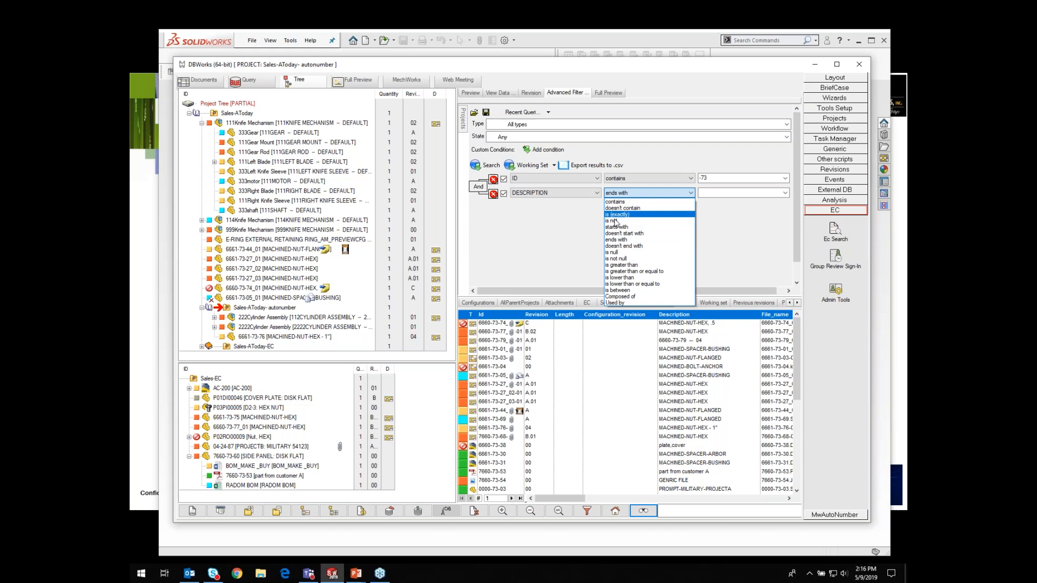
left_click(618, 227)
left_click(712, 194)
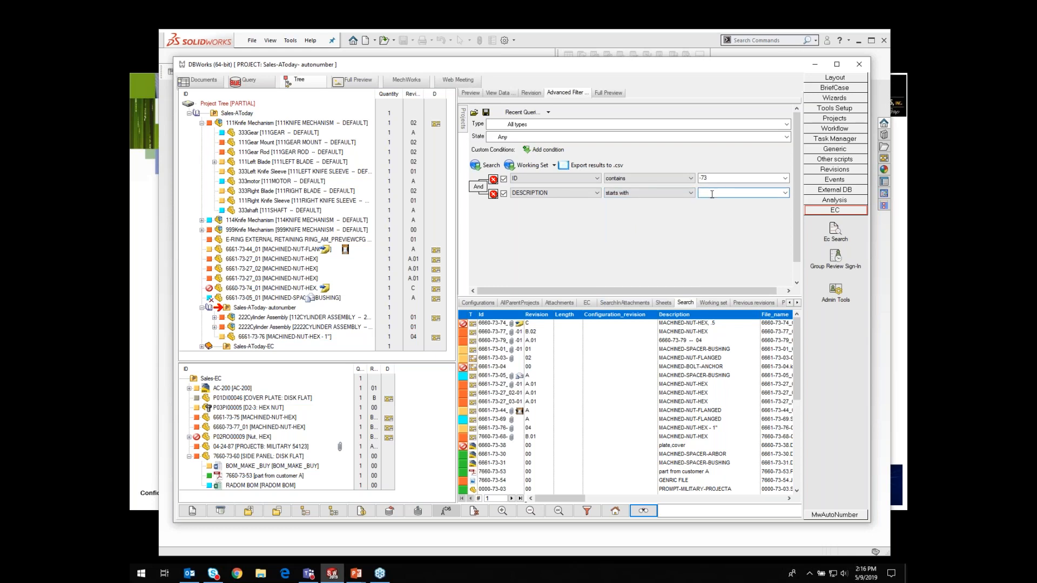
type("MACHINED")
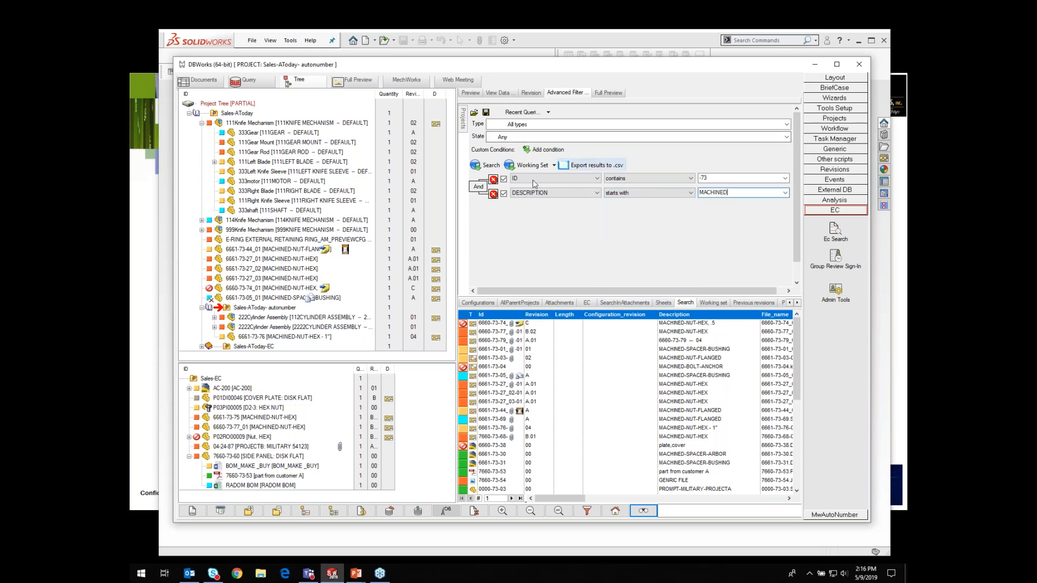
left_click(488, 166)
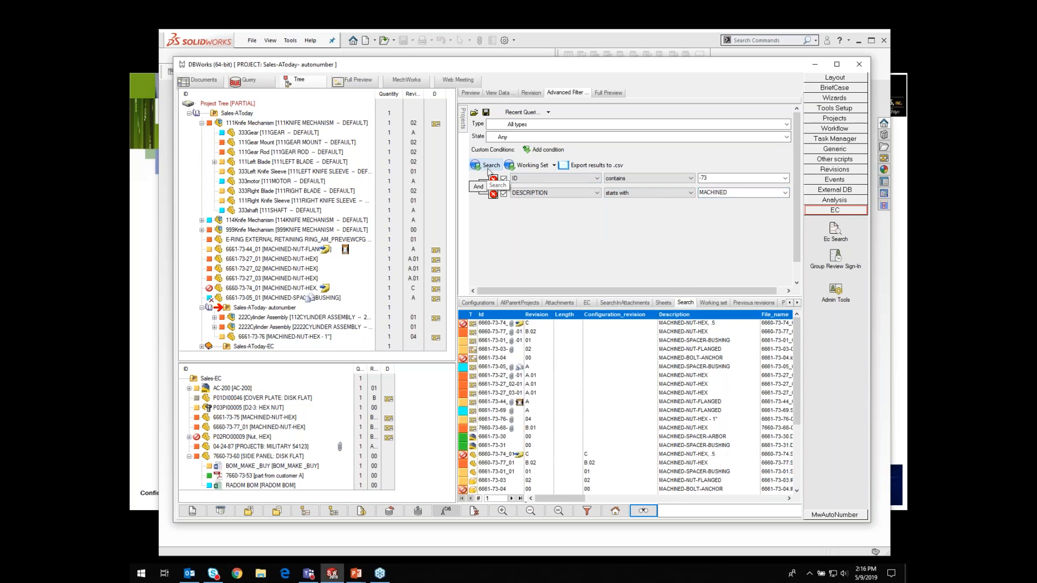
Step: Restrict the search type to Part and run the search
mouse_move(490, 476)
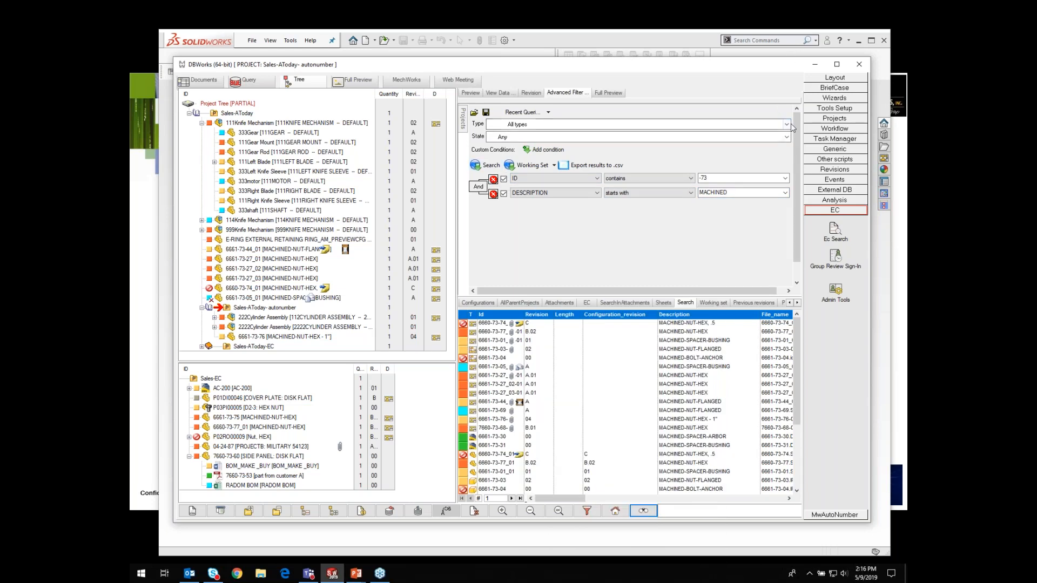
left_click(788, 124)
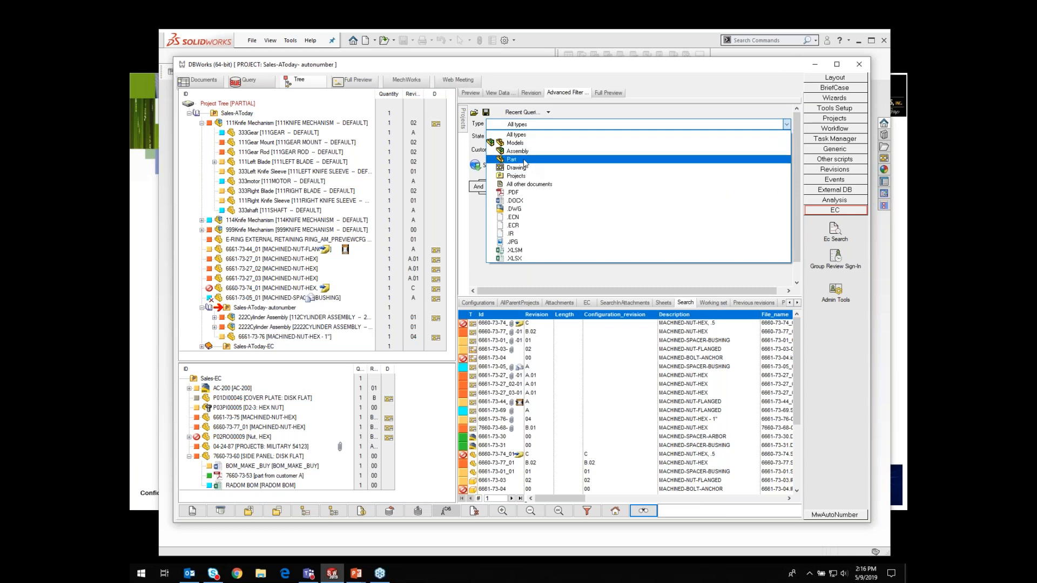
left_click(541, 175)
left_click(490, 168)
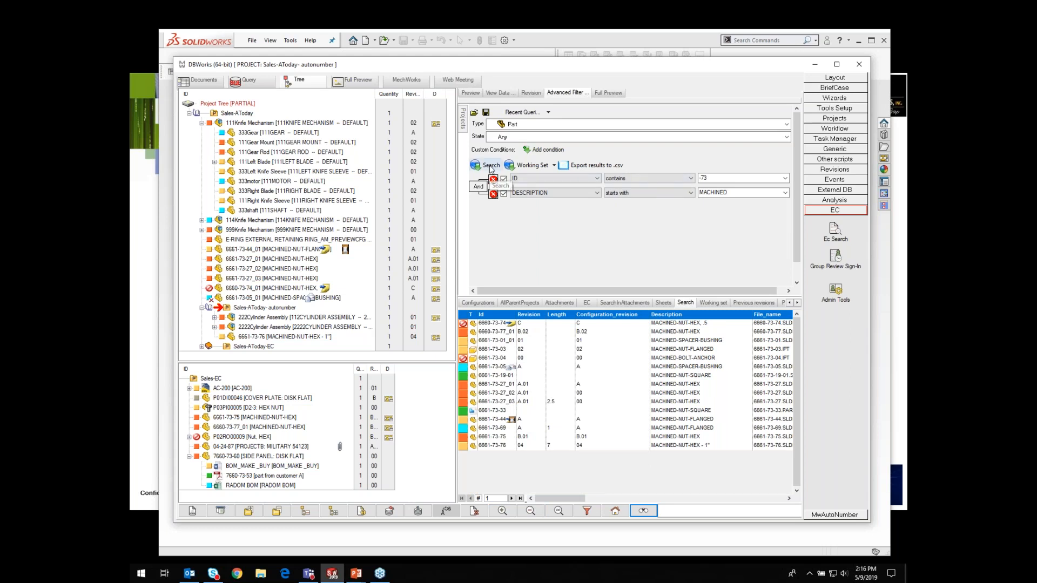
Step: Add a third condition MATERIAL is (exactly) BRASS and run the search
left_click(547, 150)
left_click(597, 207)
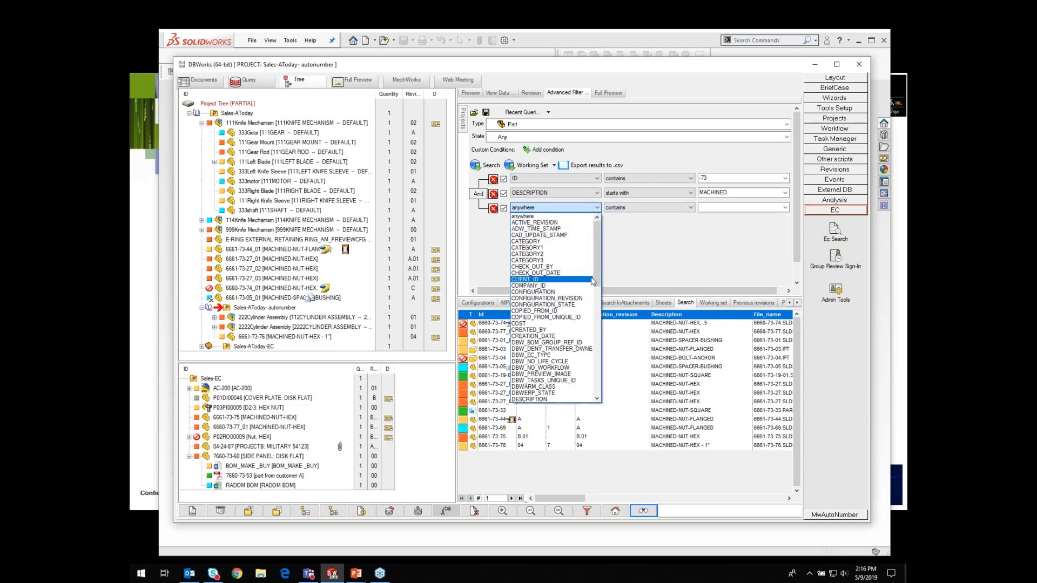
left_click_drag(596, 273, 601, 340)
left_click(526, 344)
left_click(691, 208)
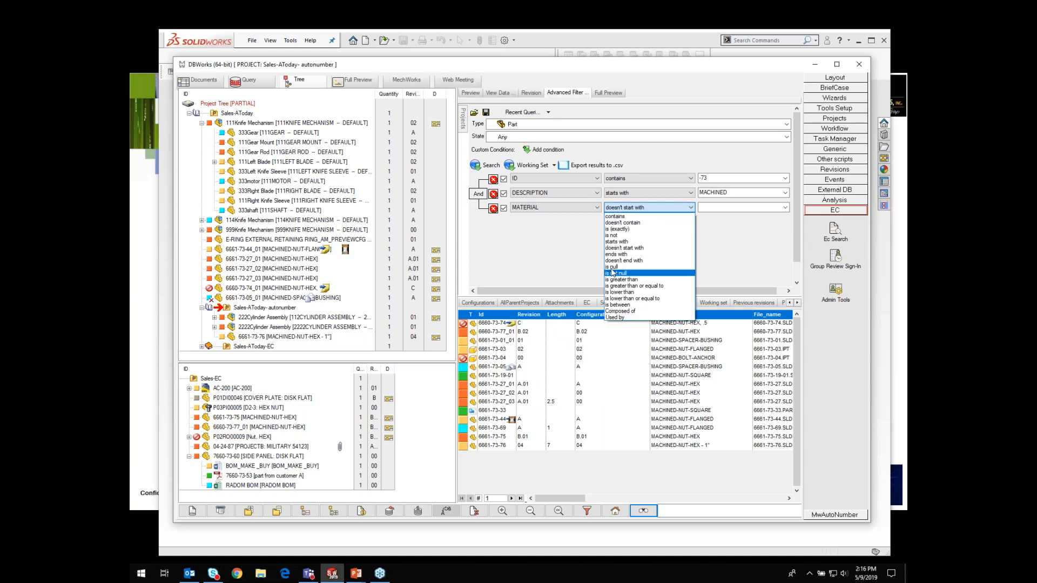
left_click(615, 229)
left_click(708, 209)
type("BRASS")
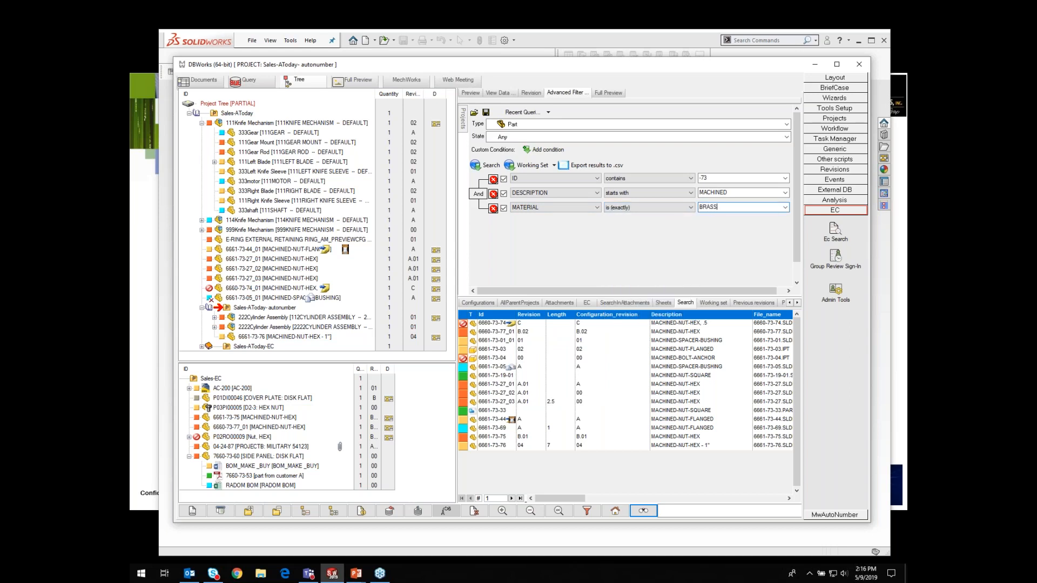
left_click(492, 165)
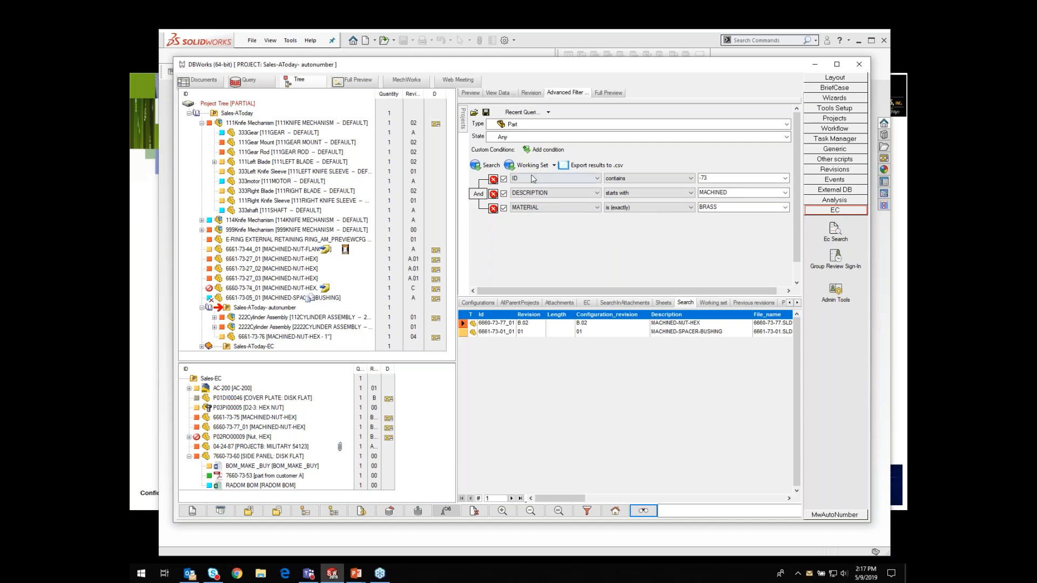
Step: Add a fourth condition DESCRIPTION contains NUT and run the search again
left_click(547, 150)
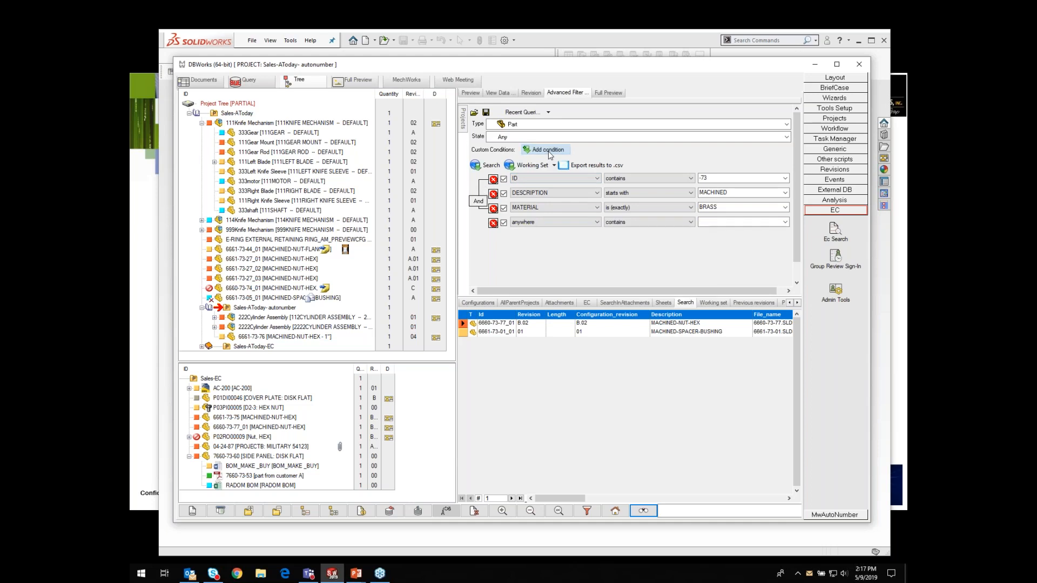
left_click(596, 222)
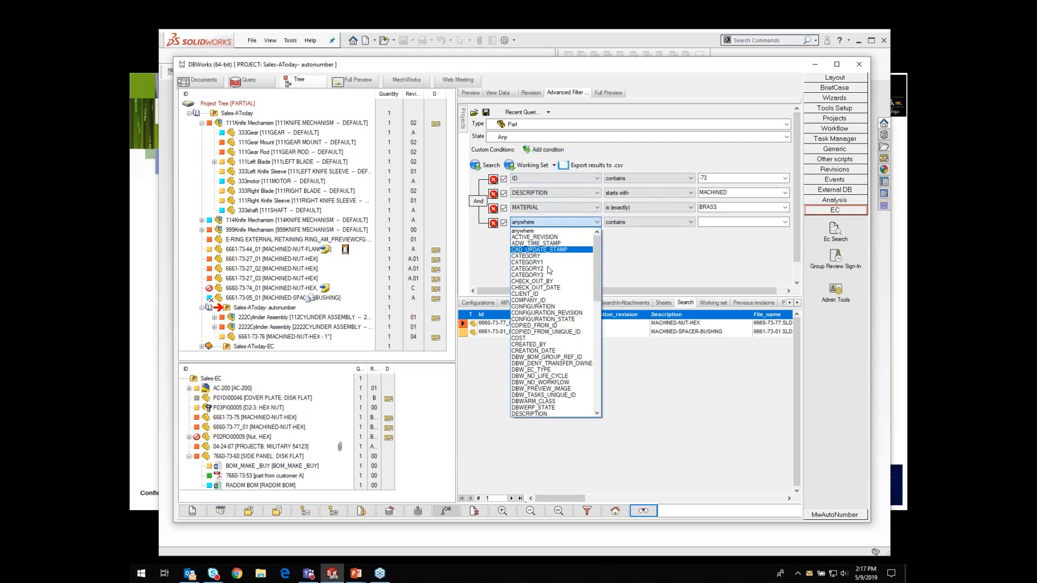
left_click_drag(597, 289, 598, 336)
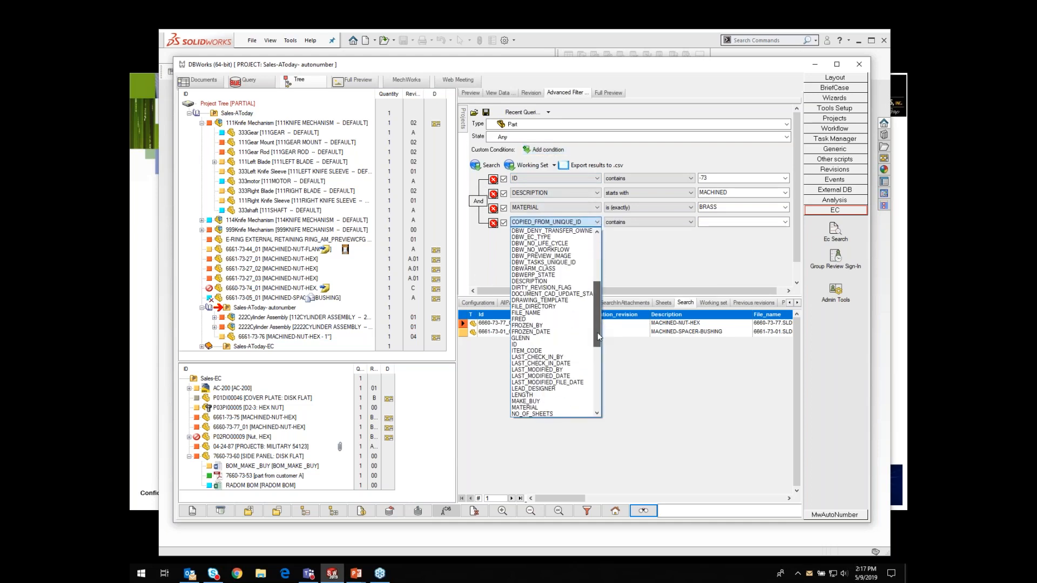
left_click(546, 282)
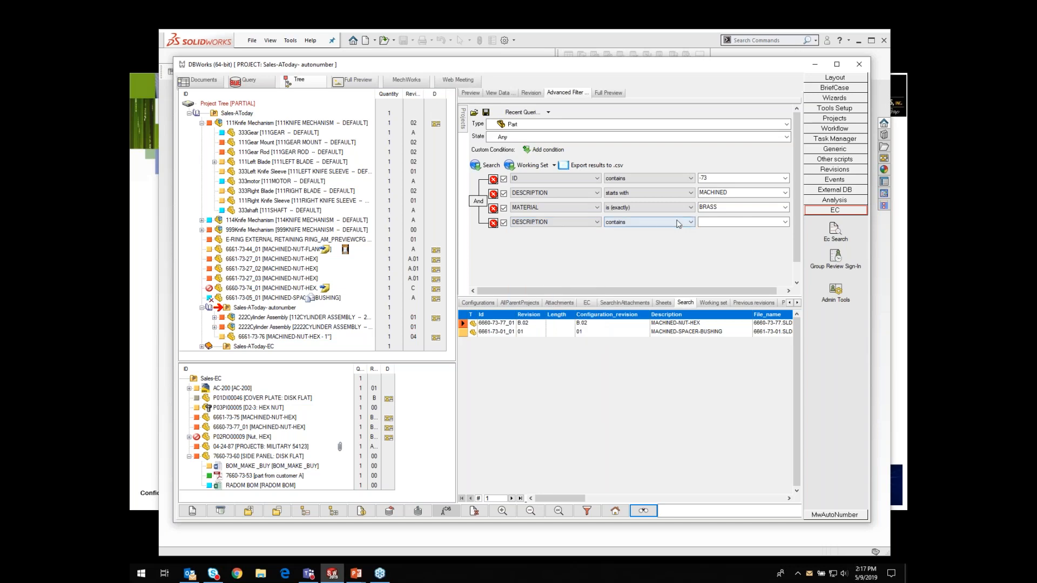
left_click(715, 224)
type("NUT")
left_click(486, 165)
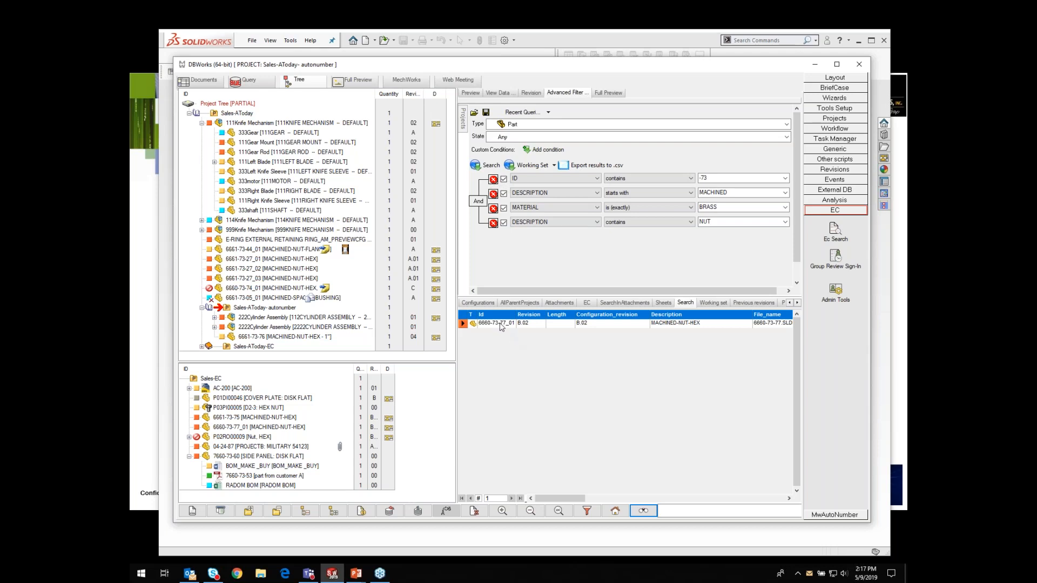
Step: Remove all custom conditions from the advanced filter
mouse_move(501, 327)
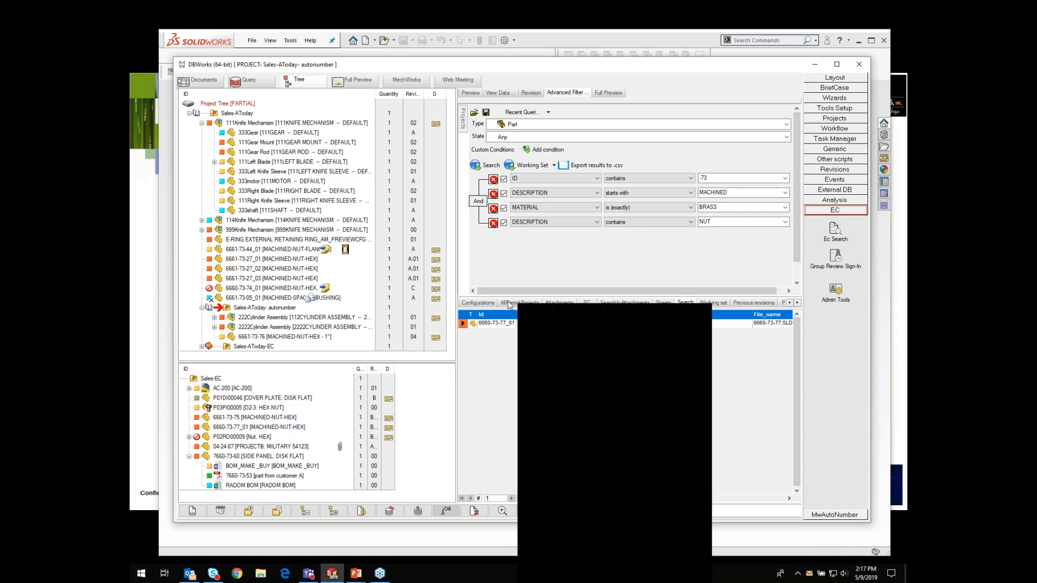
left_click(494, 180)
left_click(494, 180)
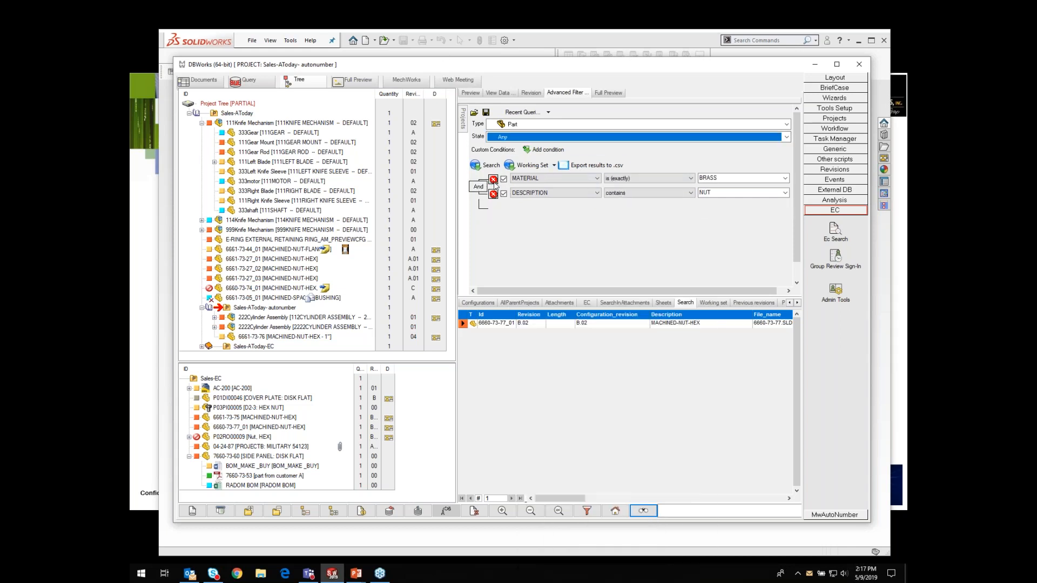
left_click(493, 180)
left_click(493, 180)
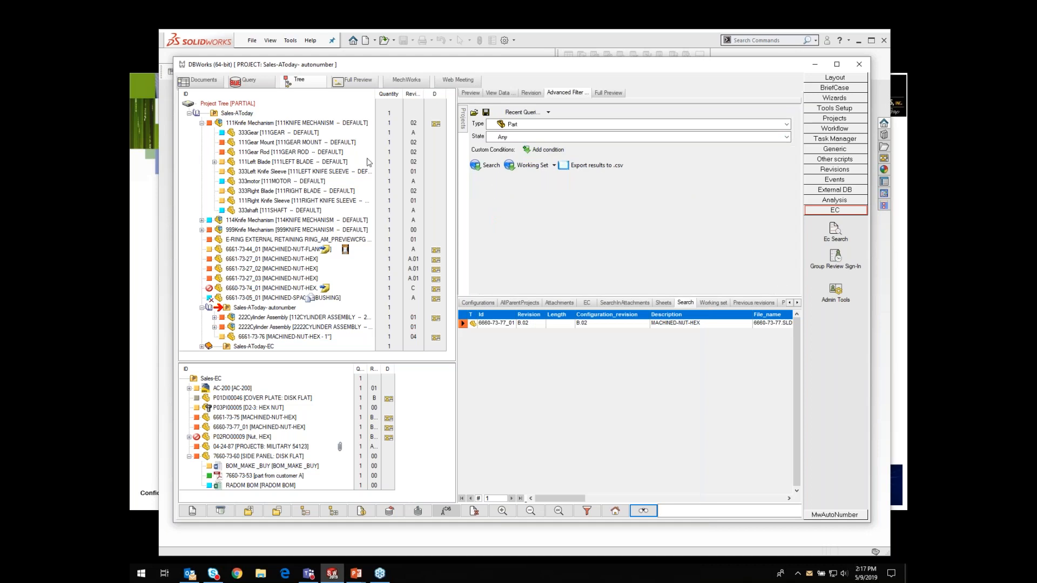
Step: Run the Last day released documents query
left_click(246, 81)
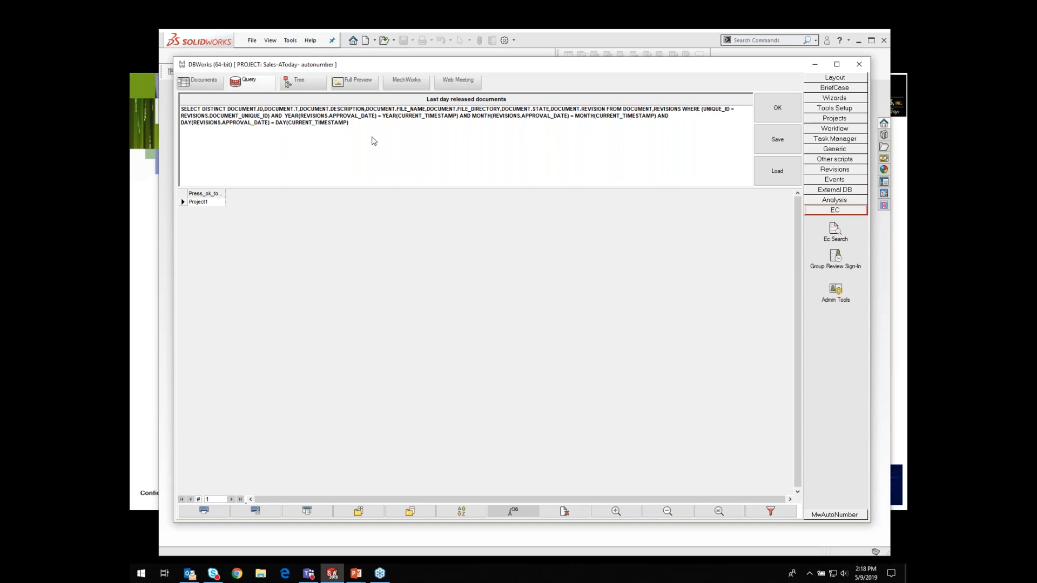
left_click(777, 108)
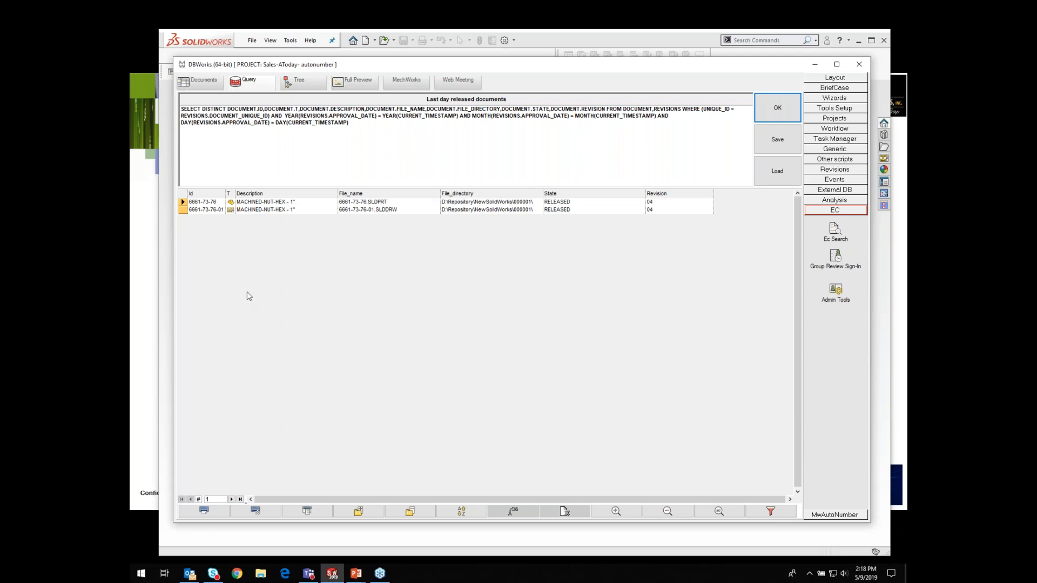
Step: Launch Last day released docs from the Events tools and return to the project tree
left_click(306, 83)
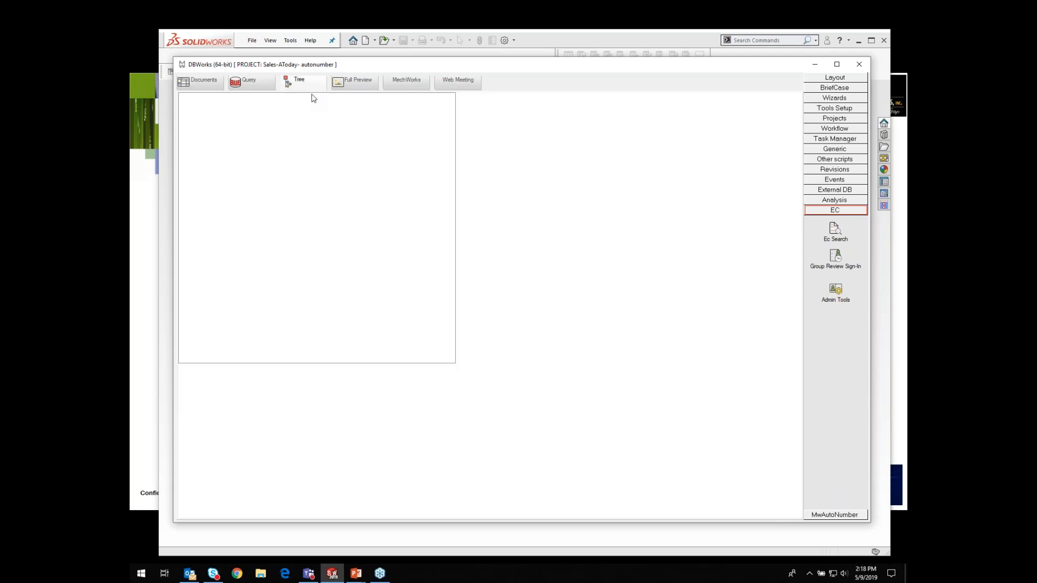
left_click(835, 181)
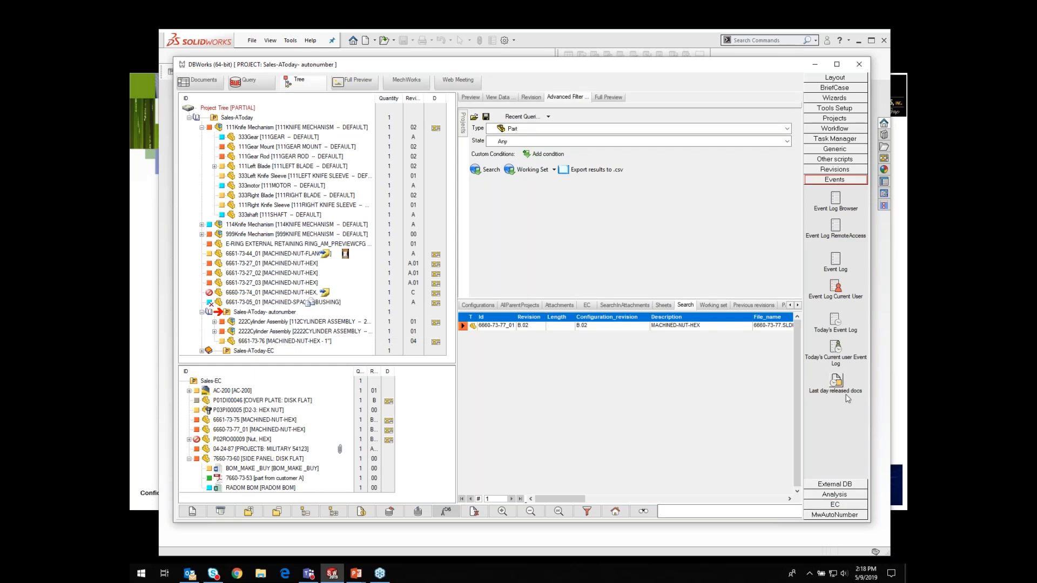
left_click(836, 381)
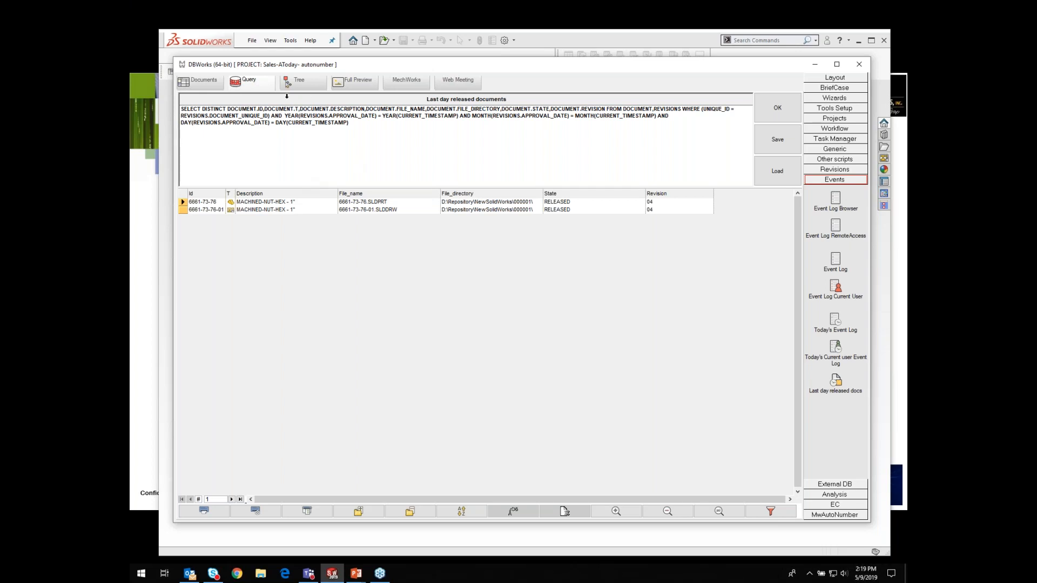
left_click(303, 89)
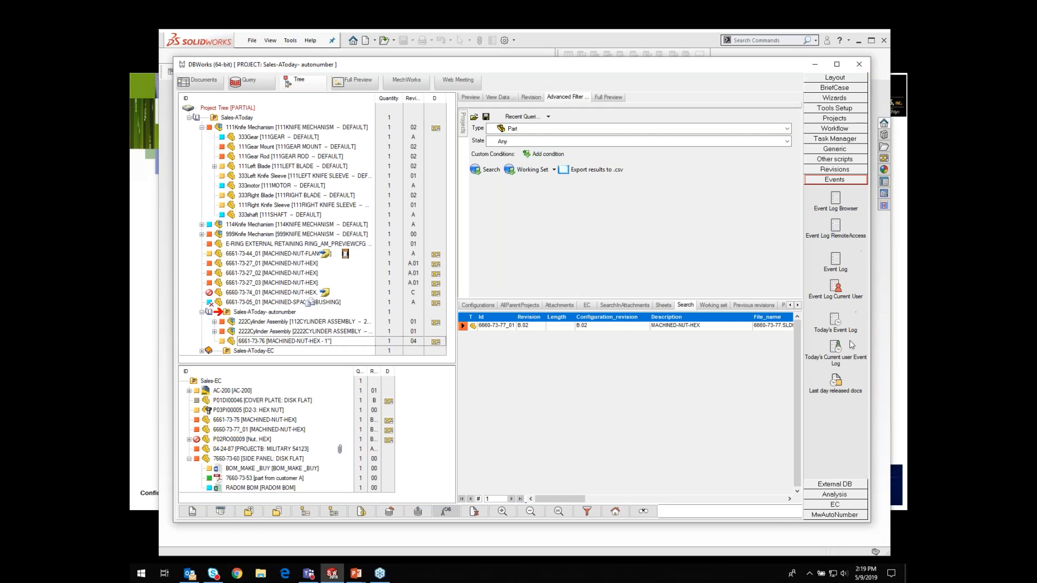
Step: Preview the 6661-73-76 MACHINED-NUT-HEX part from the project tree
left_click(313, 340)
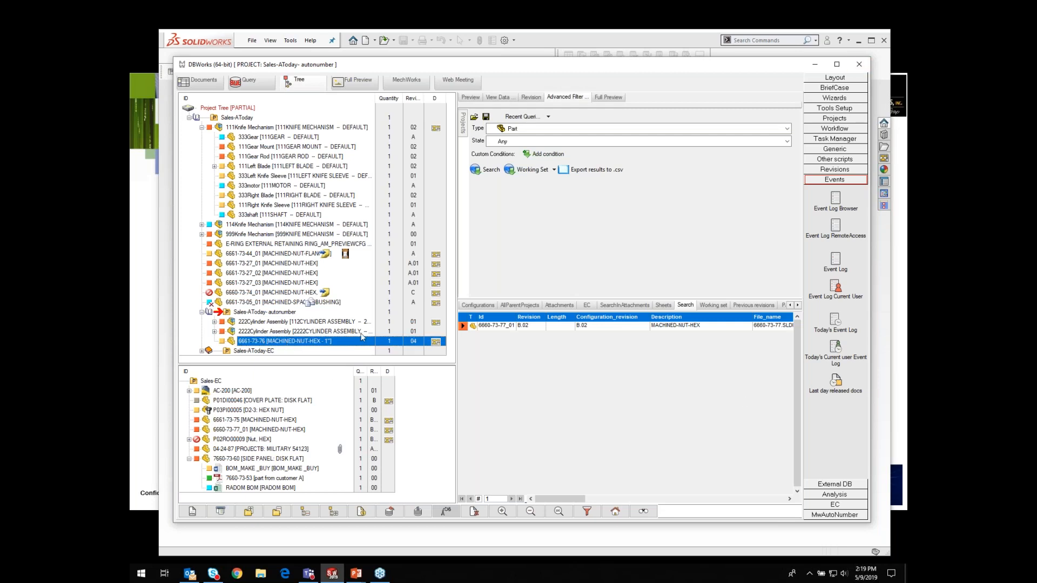
left_click(470, 99)
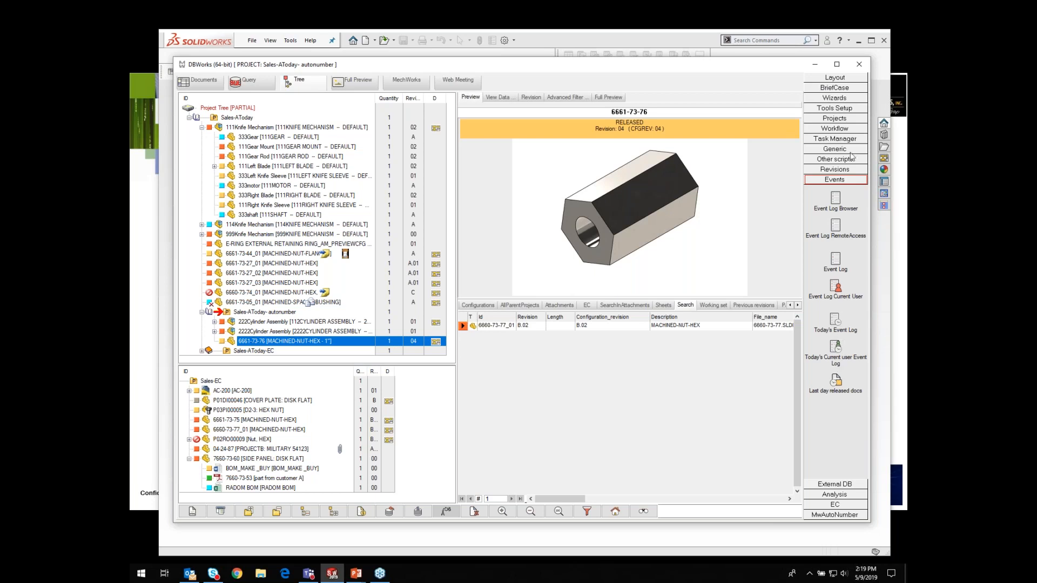
Step: Browse the Tools Setup, MwAutoNumber and EC tool groups
left_click(841, 111)
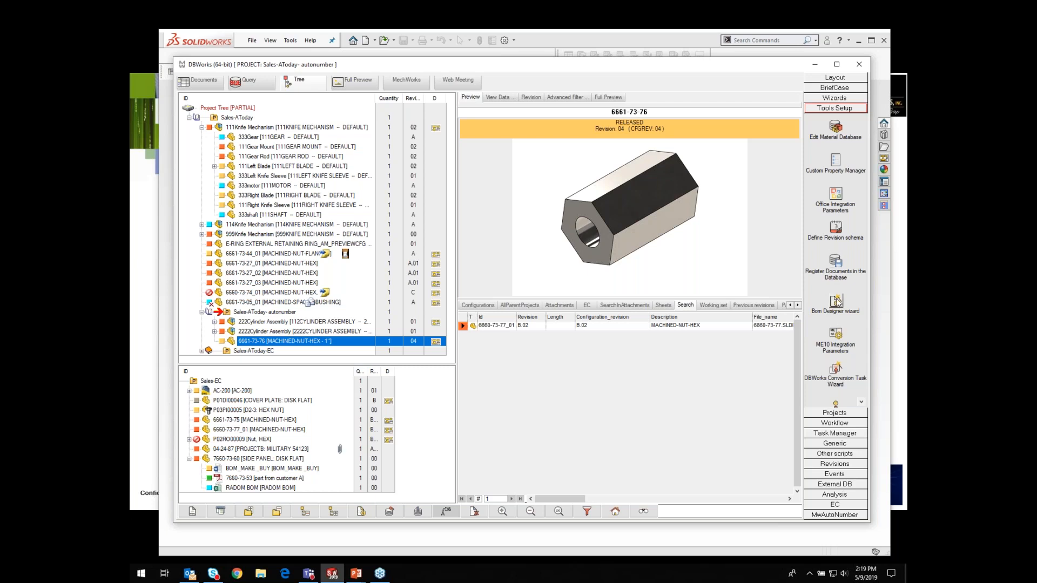
left_click(835, 515)
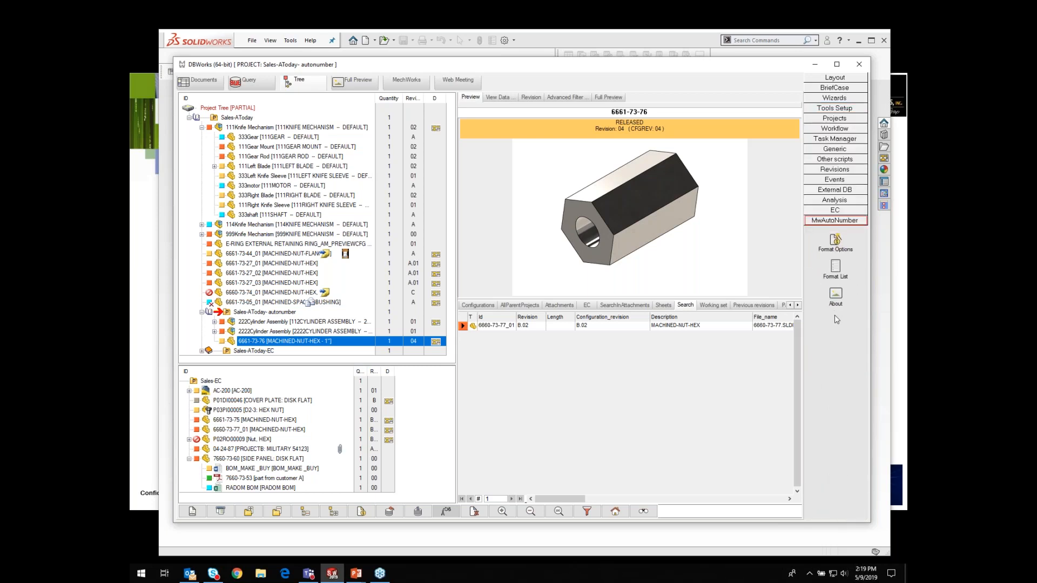
left_click(832, 210)
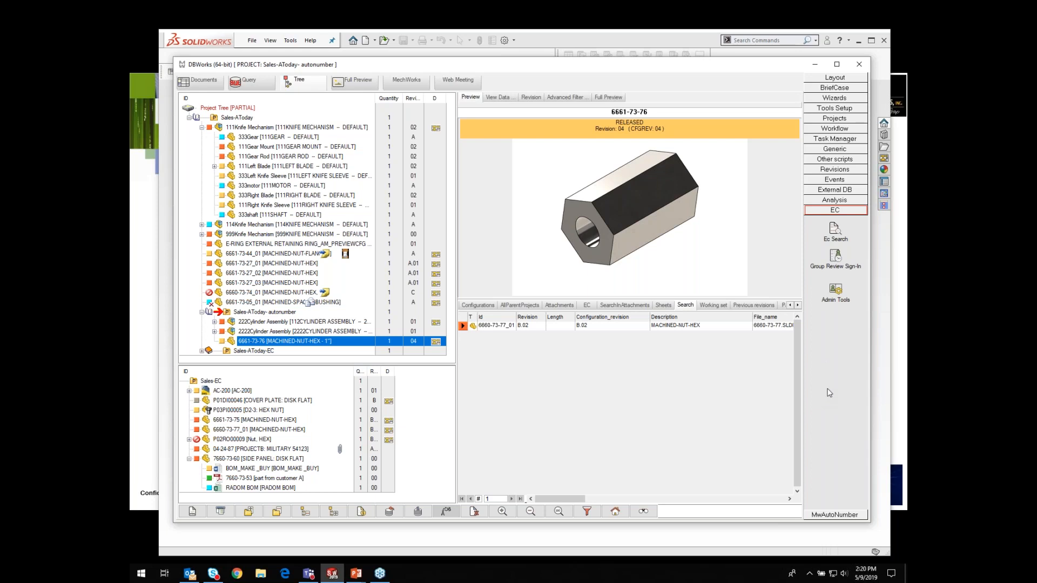
Step: Select the 999Knife Mechanism assembly with its 999Left Blade, 999Right Knife Sleeve, 999Gear Mount and 999Right Blade components
left_click(835, 99)
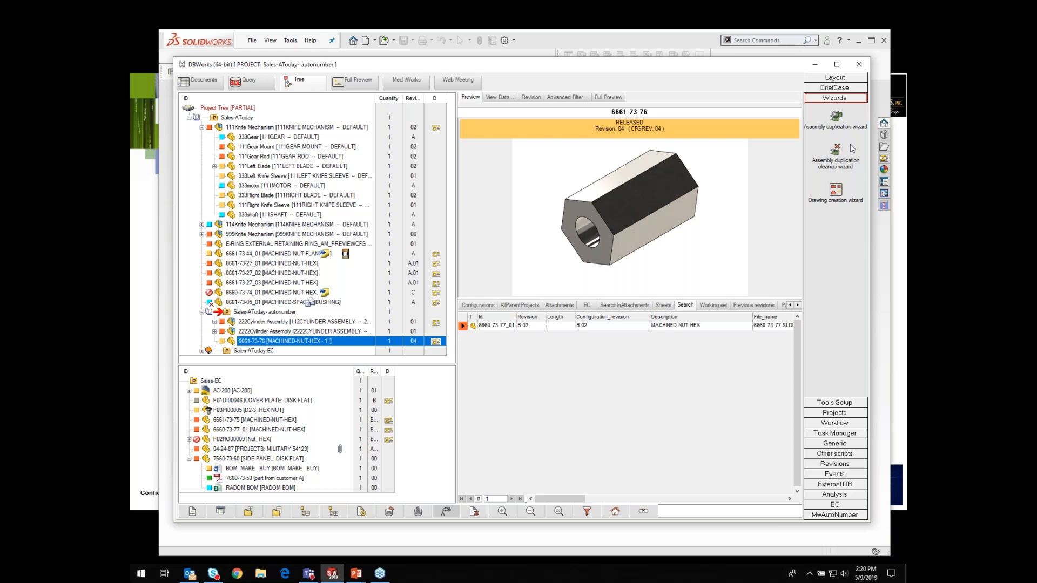
left_click(201, 233)
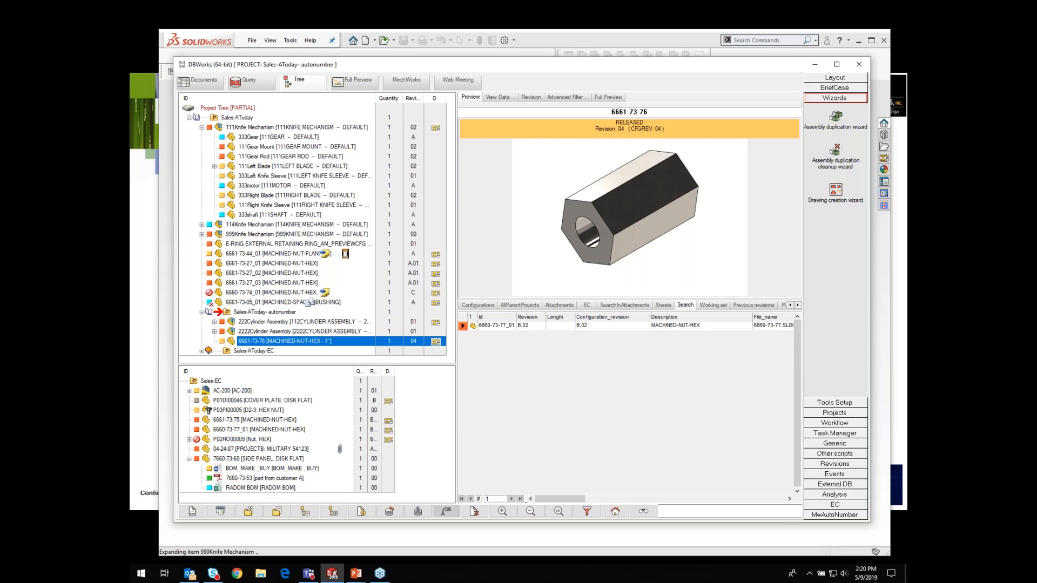
left_click(246, 235)
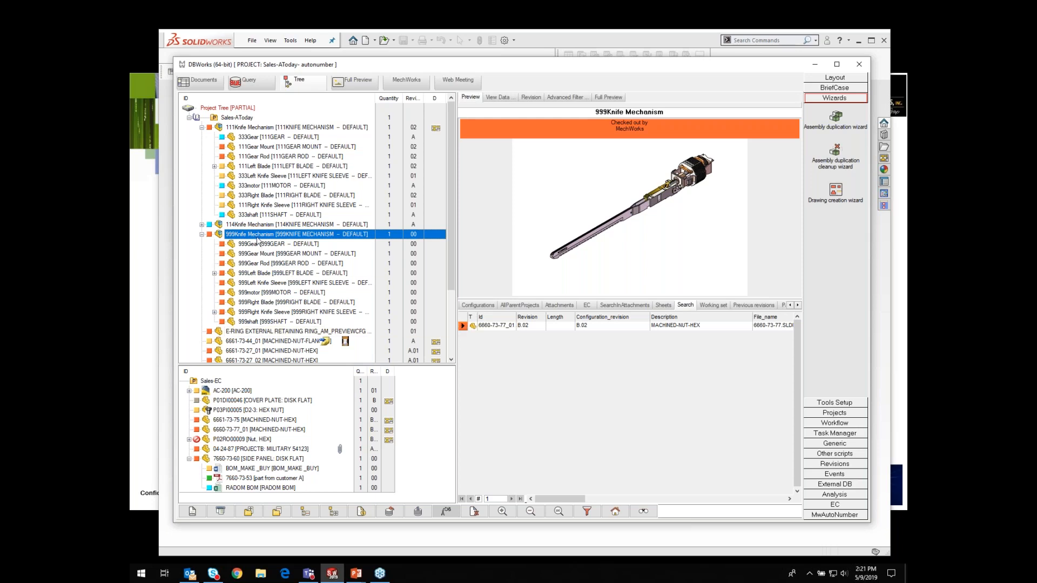
left_click(254, 274)
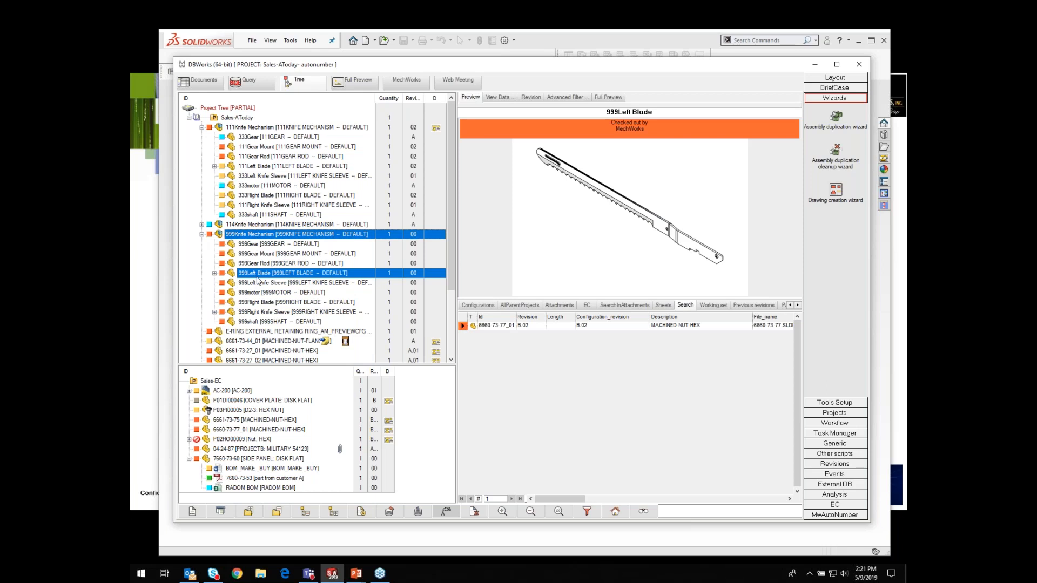
left_click(254, 312, "ctrl")
left_click(278, 255, "ctrl")
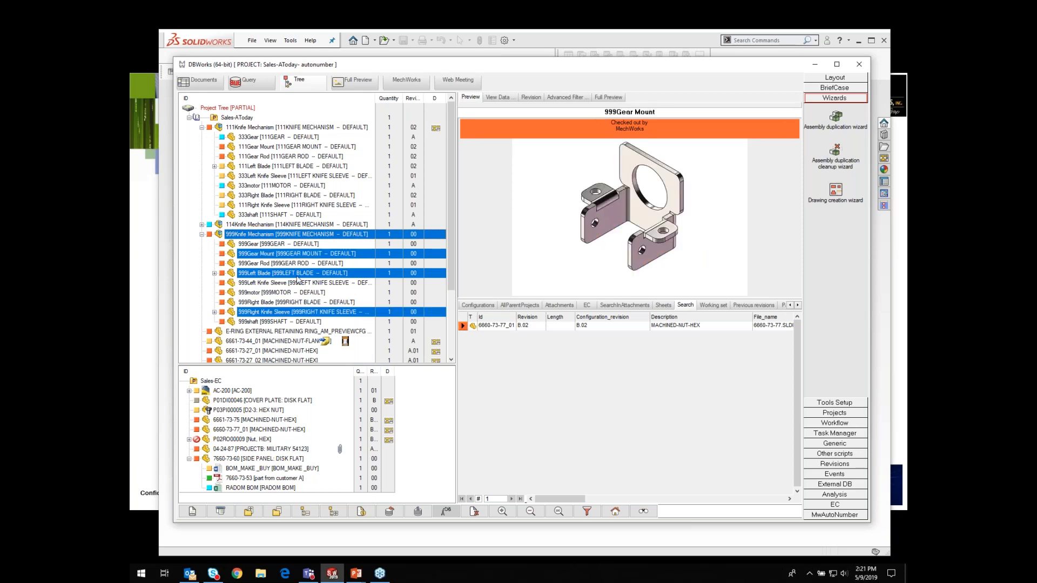
left_click(272, 303, "ctrl")
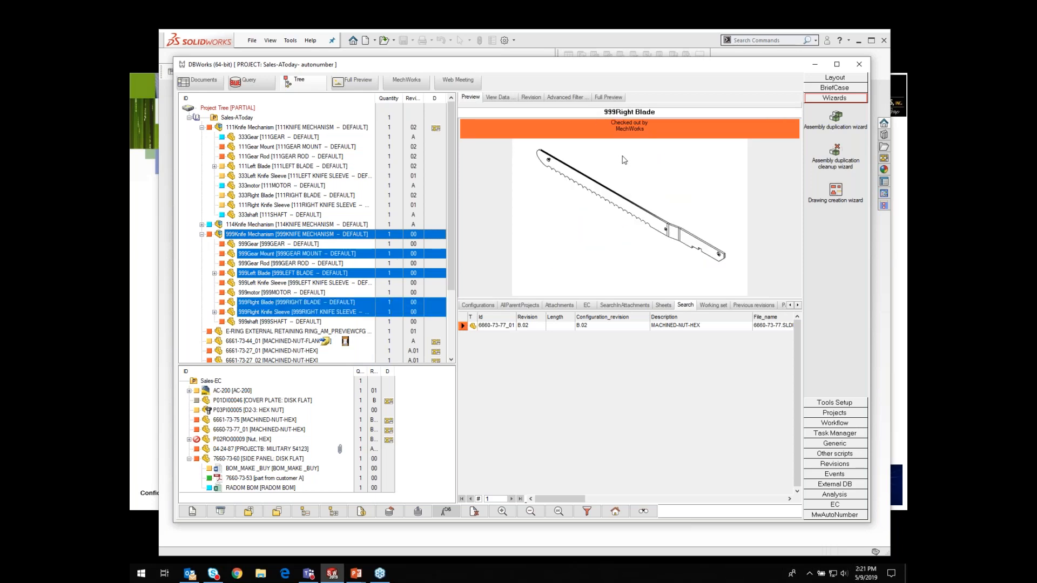
Step: Open the Assembly duplication wizard and set the name options to replace 999 with 549
left_click(840, 119)
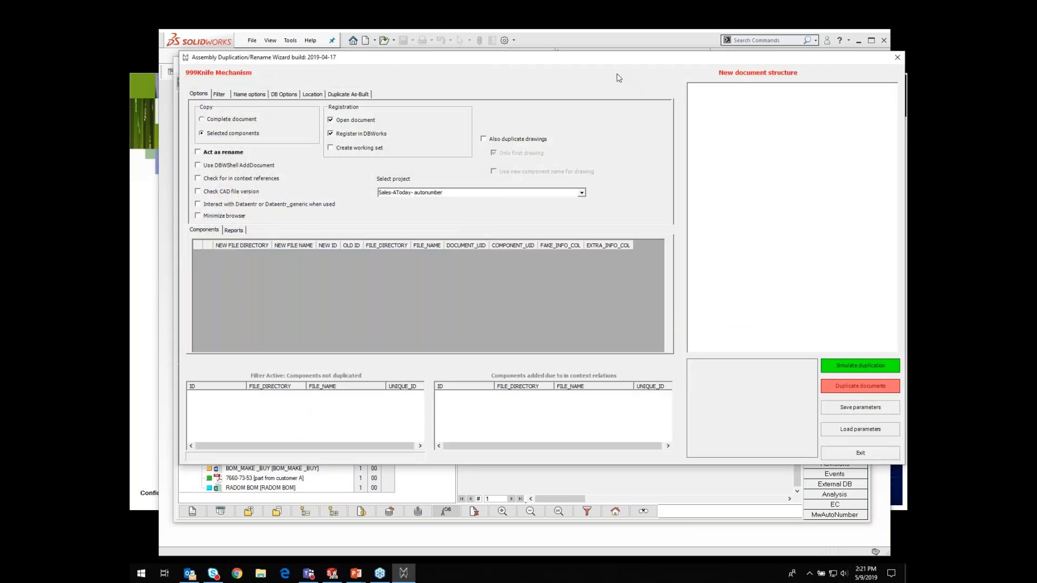
left_click_drag(604, 62, 589, 87)
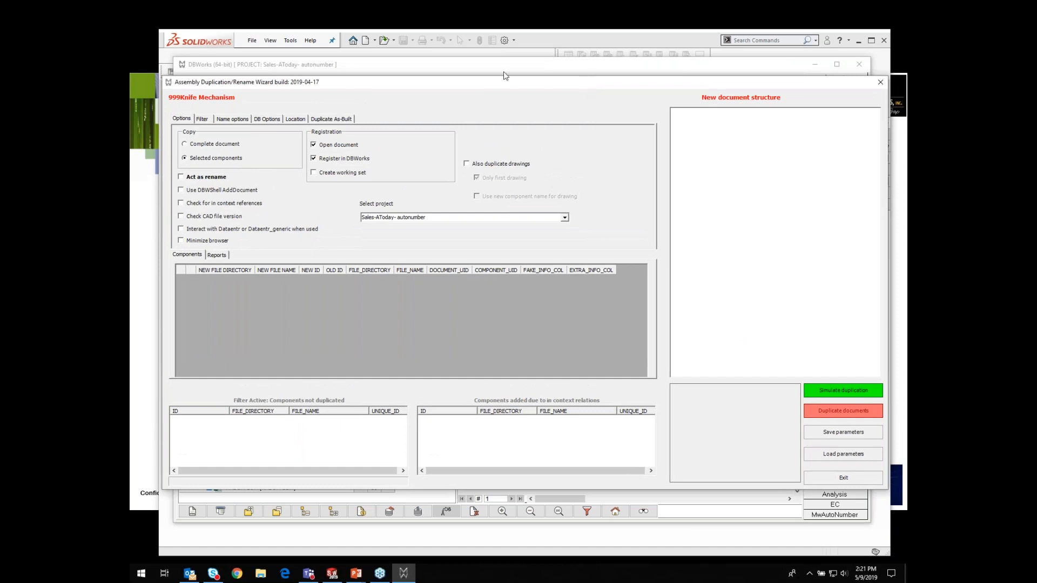
left_click(233, 120)
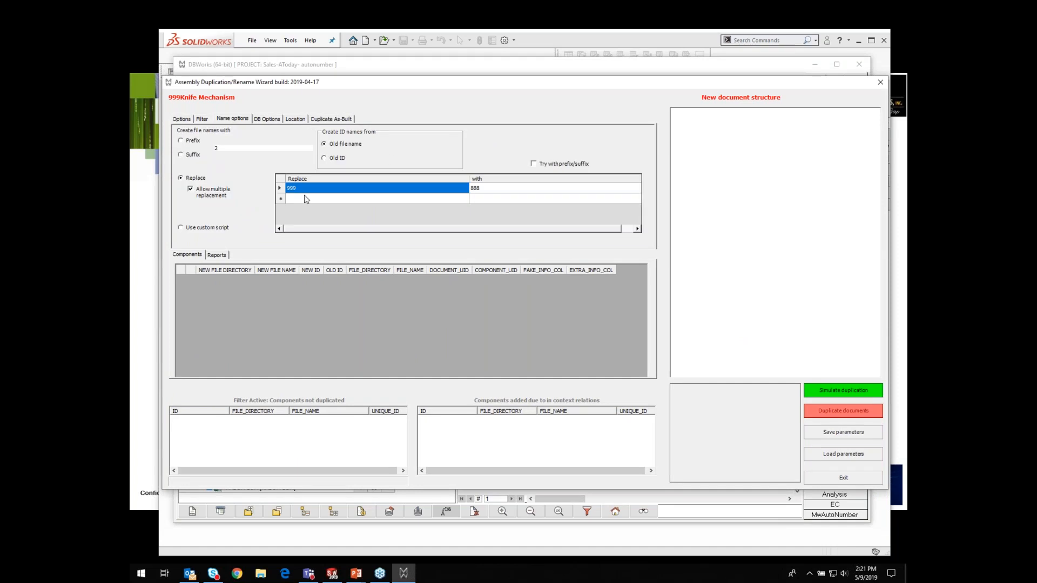
left_click(485, 192)
left_click(490, 186)
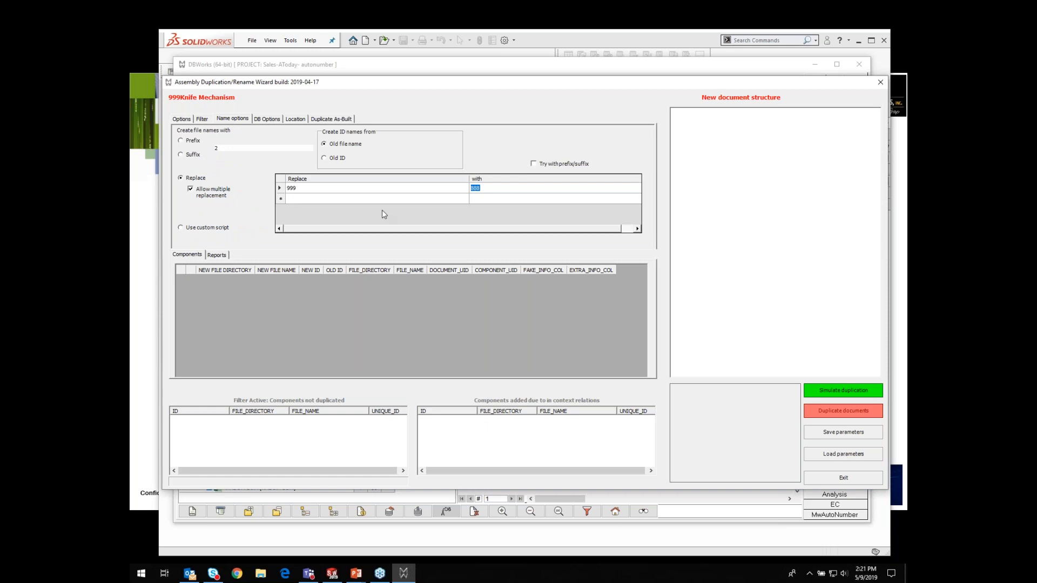
type("549")
Step: Simulate the duplication of the selected components with the Selected components copy option
left_click(176, 122)
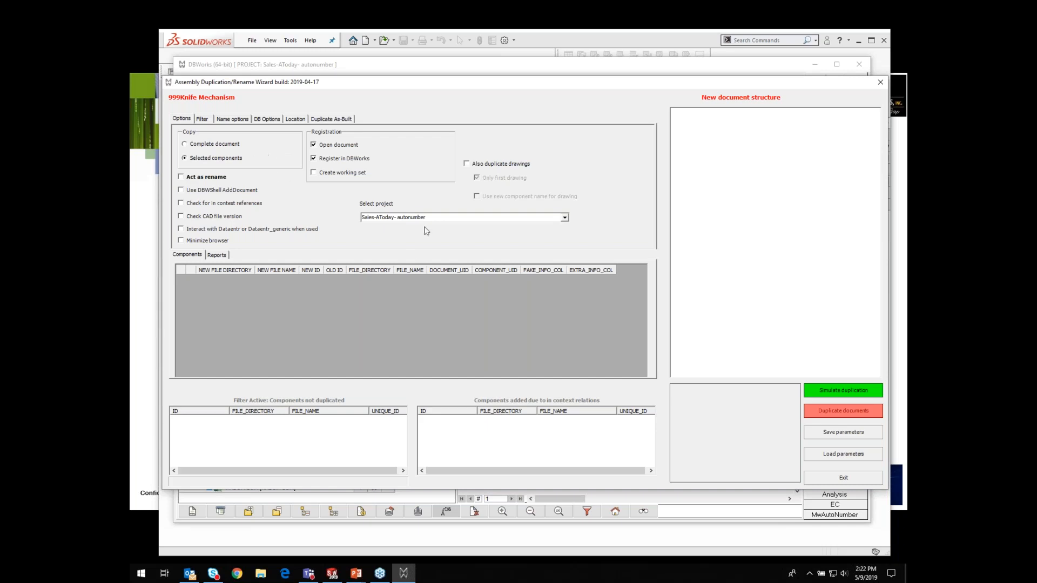
left_click(844, 392)
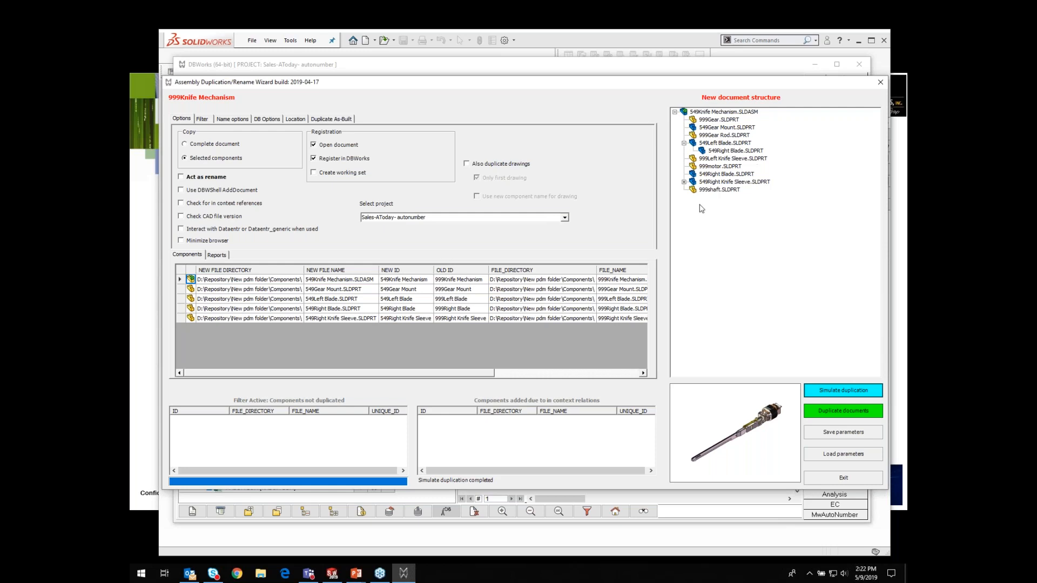
Step: Switch the copy option to Complete document and simulate the duplication again
left_click(185, 144)
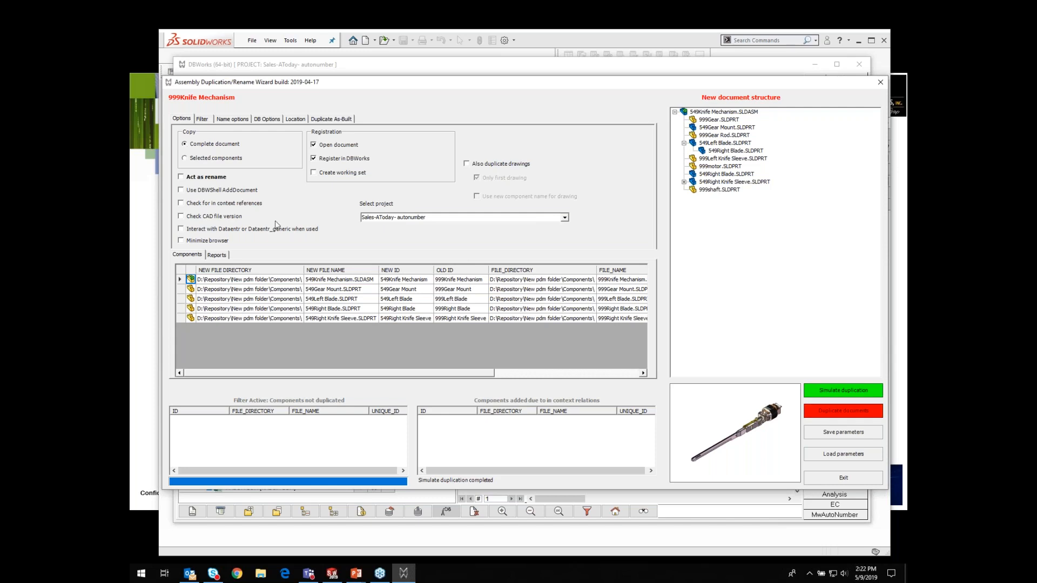
left_click(834, 395)
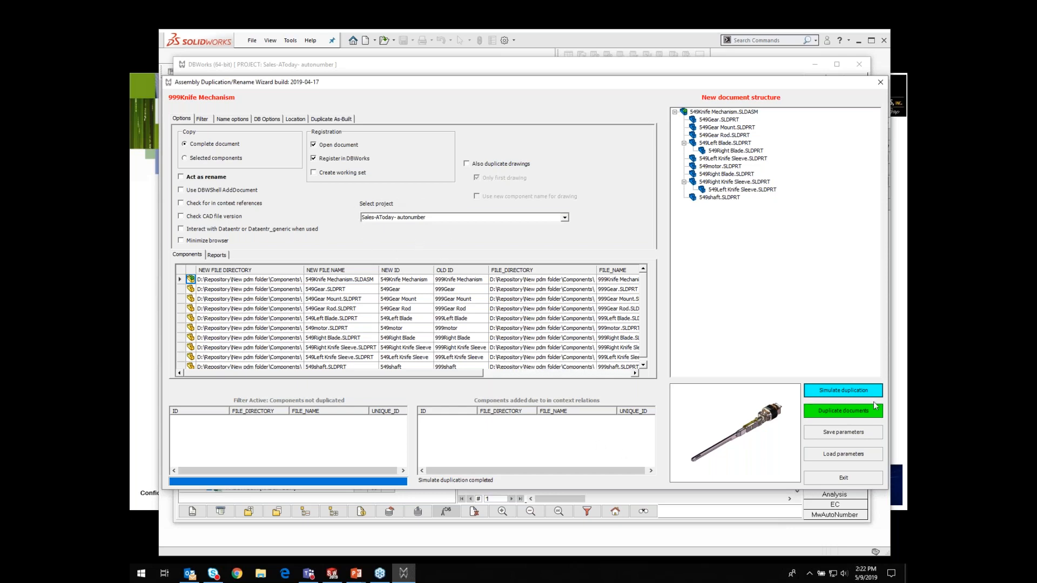
Step: Run the document duplication, then exit the wizard and close the DBWorks browser window
left_click(851, 417)
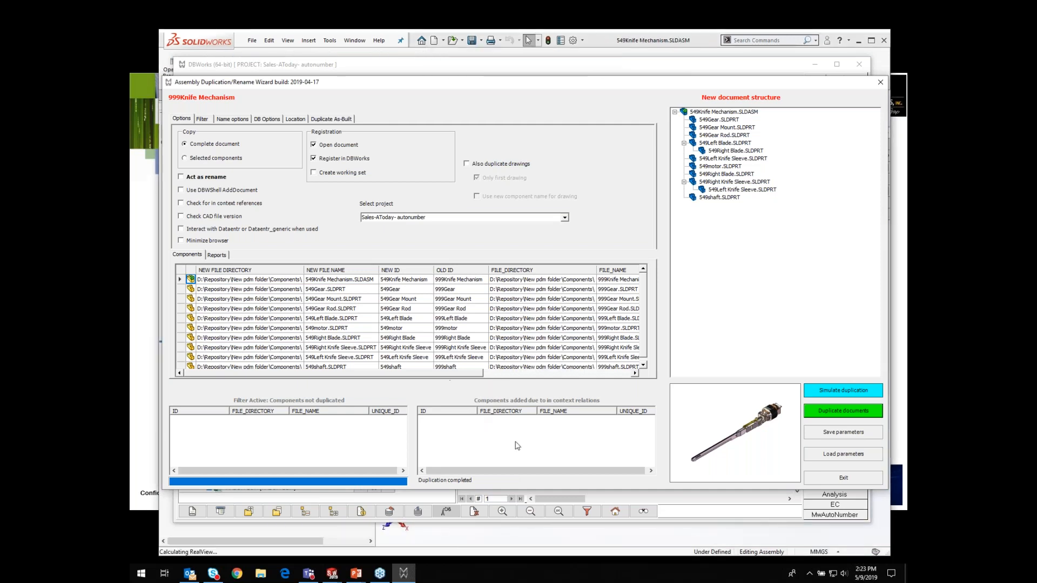
left_click(851, 479)
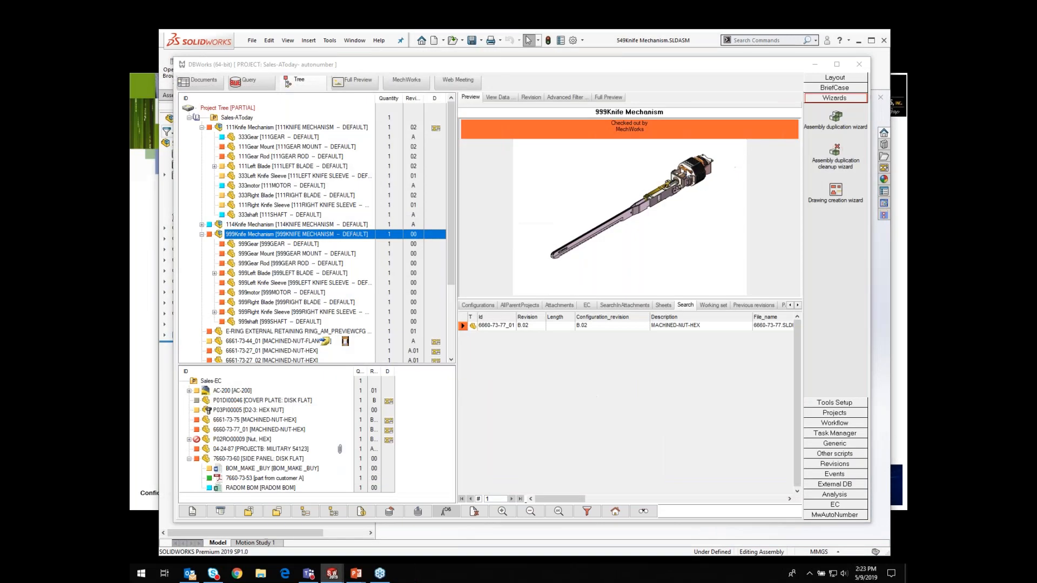
left_click(860, 64)
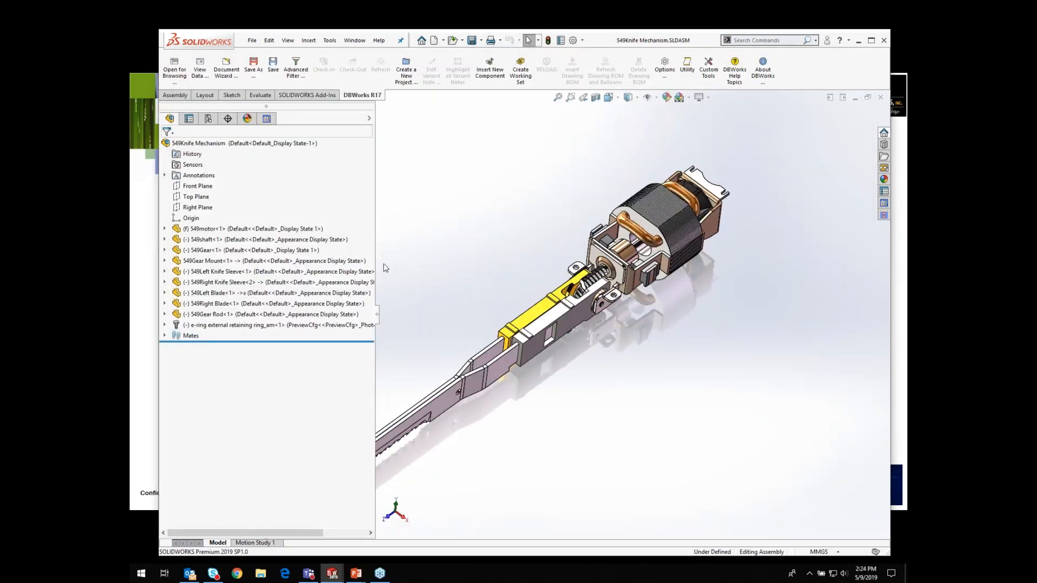
Step: Make a drawing of the 549Knife Mechanism assembly using the MW-2019_a1-iso sheet format
left_click_drag(375, 240, 285, 241)
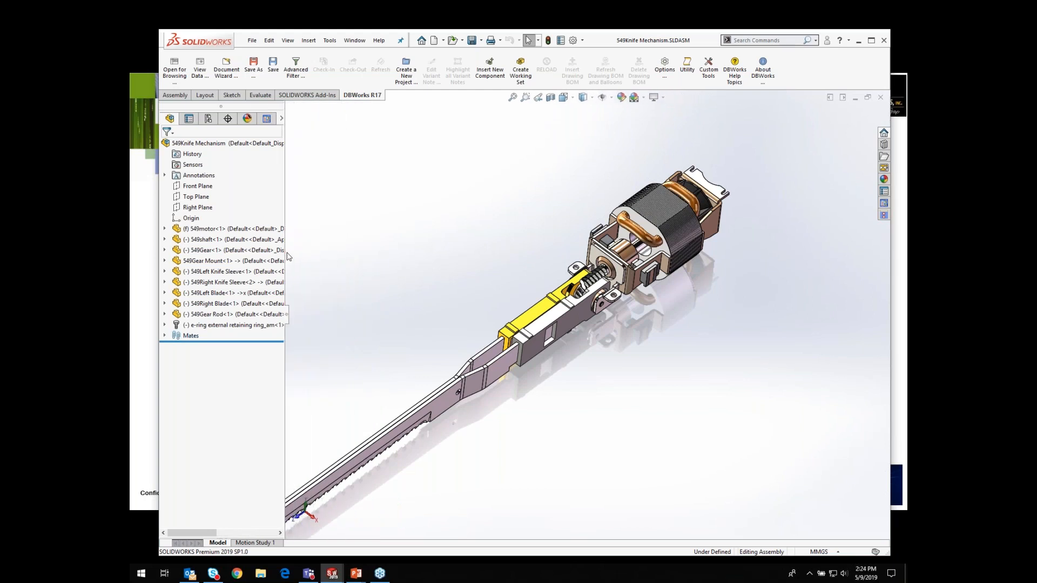
left_click(267, 118)
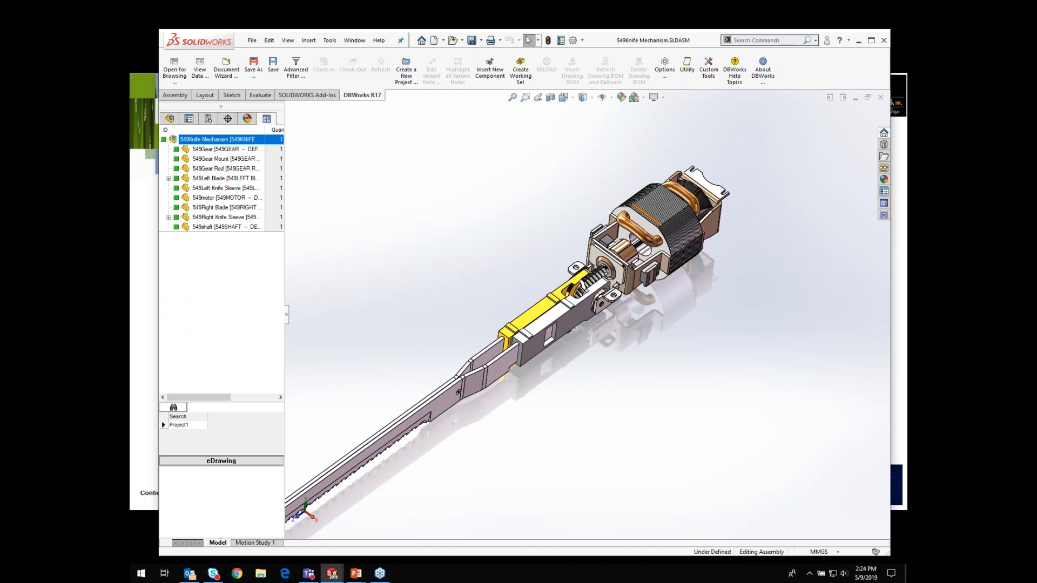
left_click(252, 41)
left_click(269, 41)
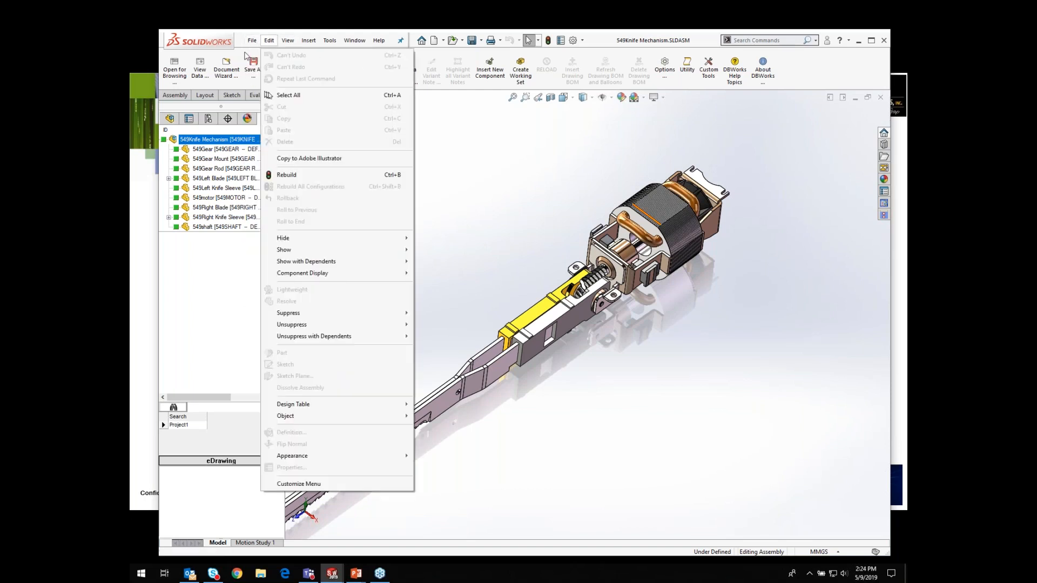
mouse_move(252, 41)
left_click(292, 119)
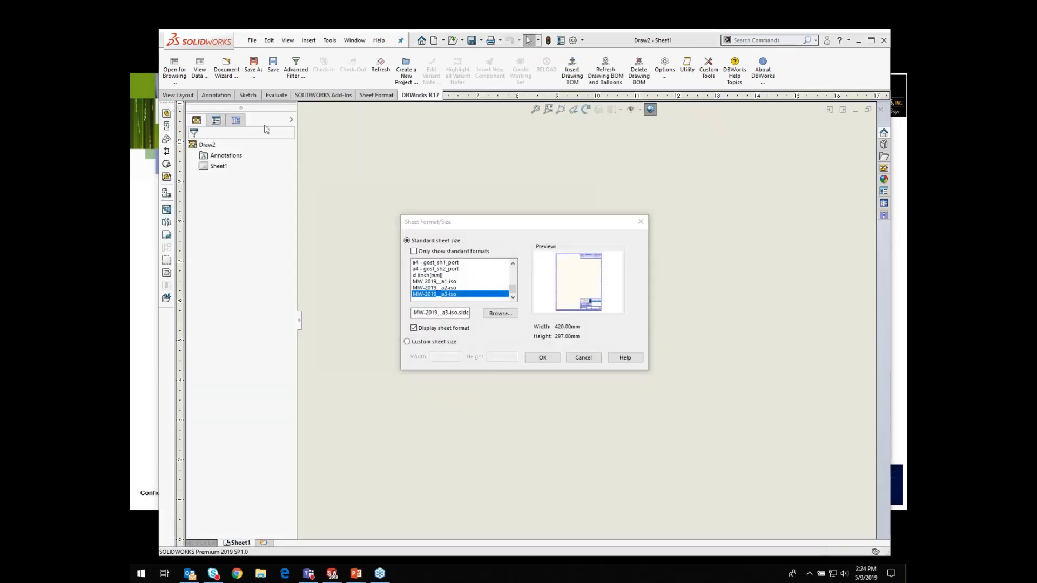
left_click(438, 282)
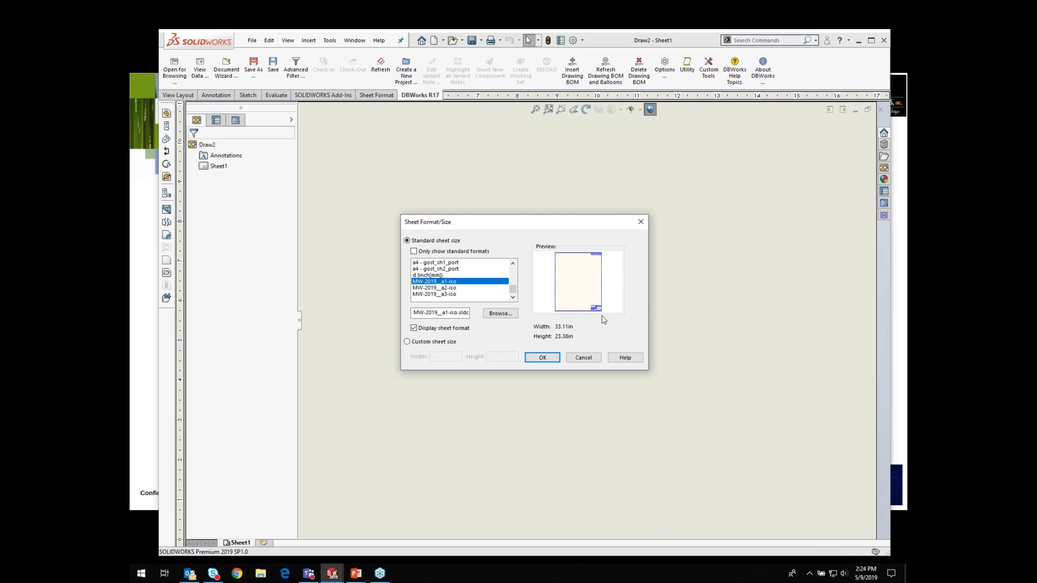
left_click(538, 358)
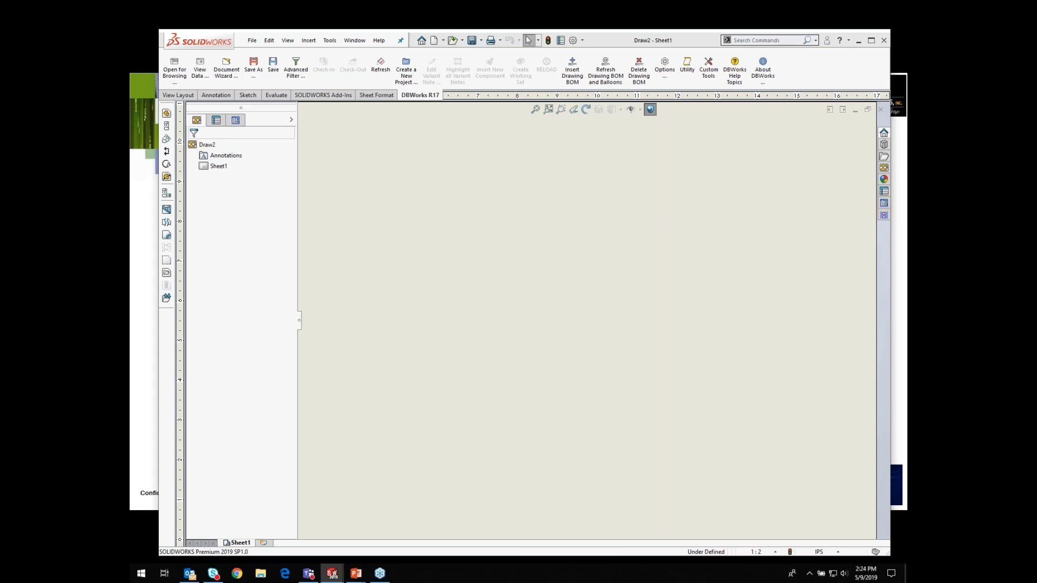
Step: Place a drawing view of the assembly on the sheet, set its custom scale to 1:1 and reposition it
left_click(776, 378)
left_click_drag(776, 378, 589, 321)
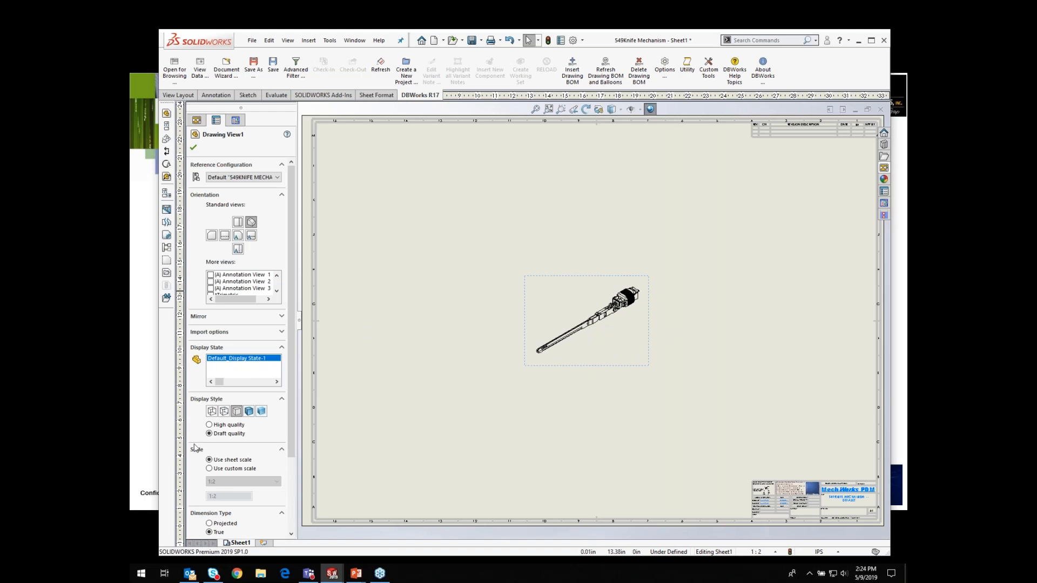
left_click(210, 469)
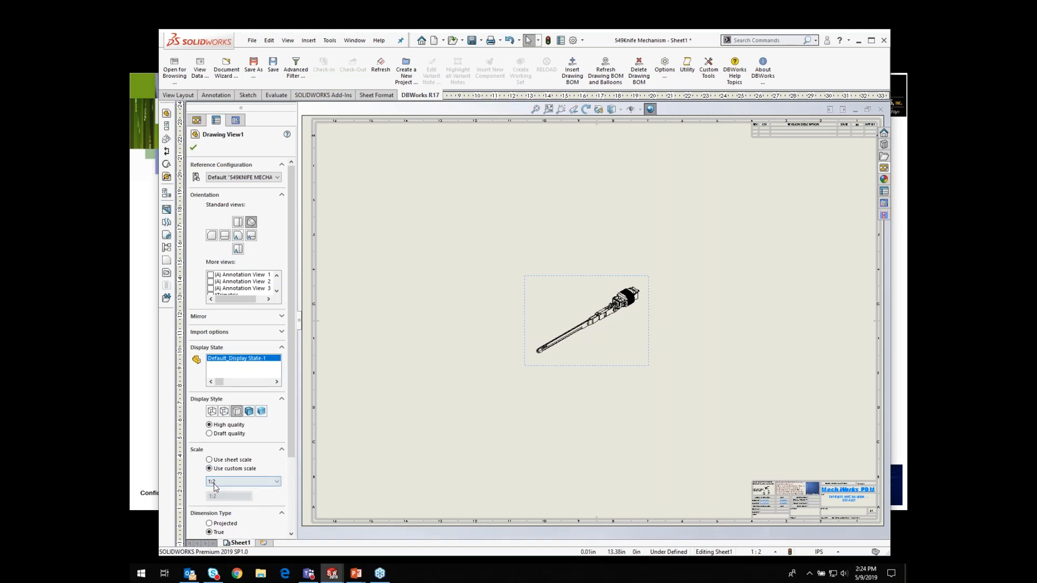
left_click(220, 482)
left_click(217, 497)
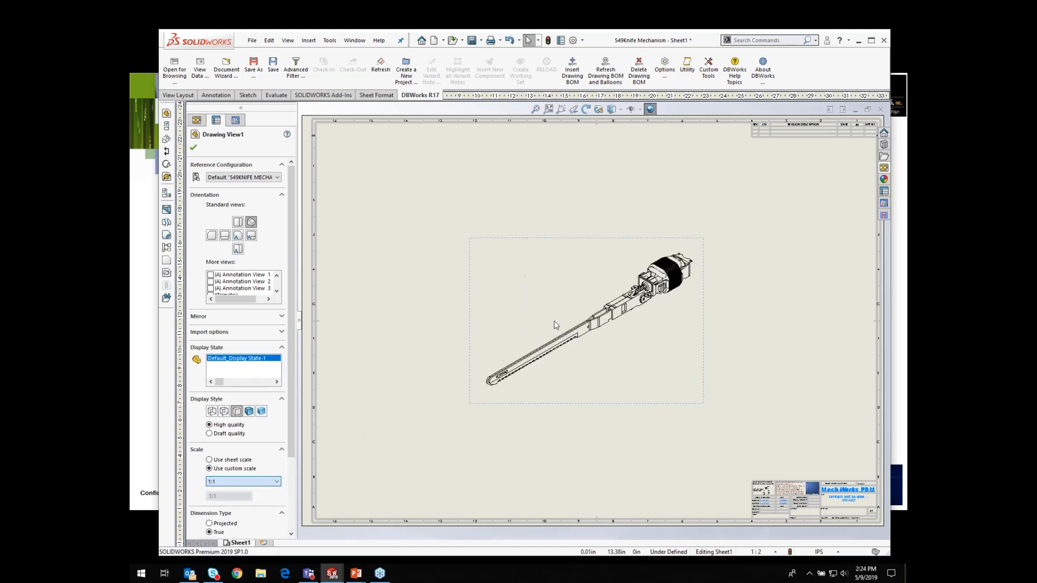
left_click_drag(585, 242, 539, 184)
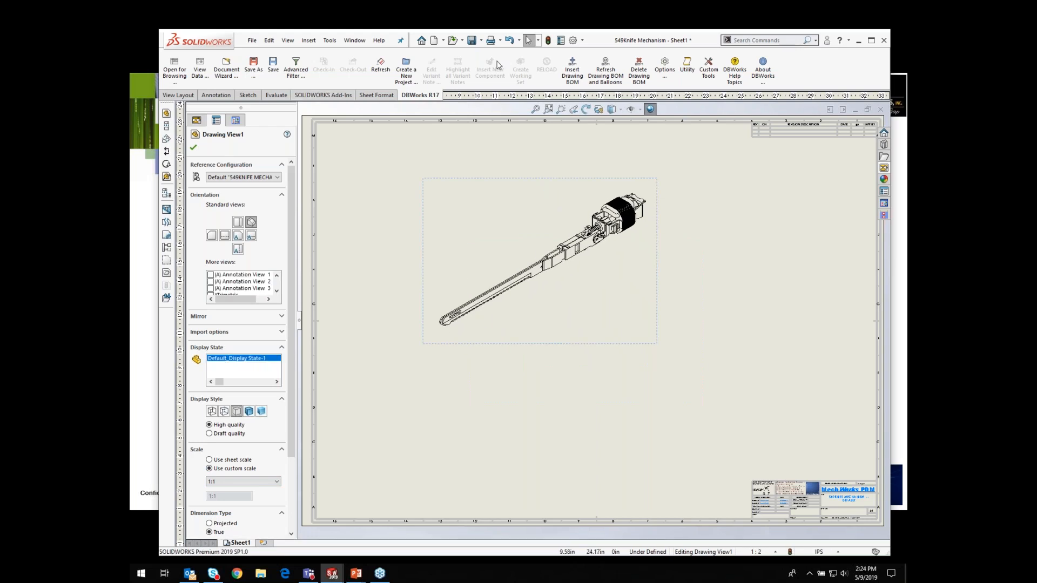
Step: Save the drawing through the DBWorks save dialog
left_click(472, 40)
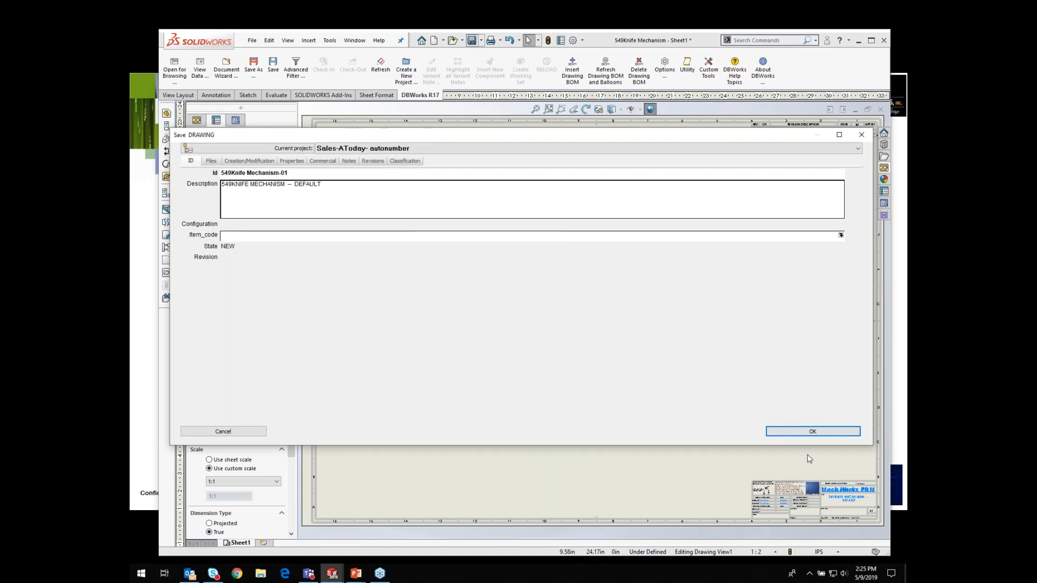
left_click(813, 431)
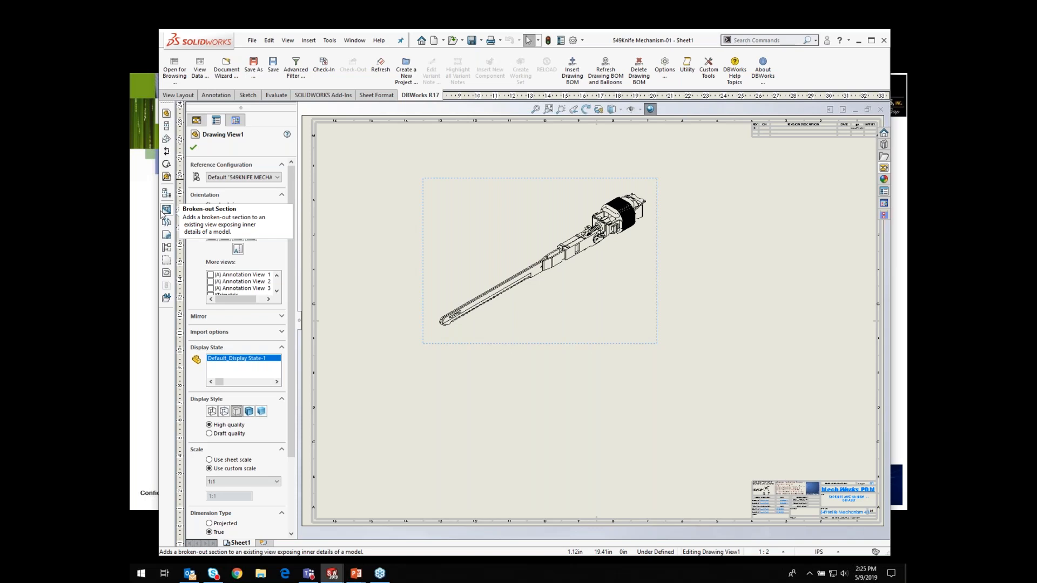
Step: Insert a DBWorks BOM for Drawing View1 using the Show parts only template
left_click(572, 72)
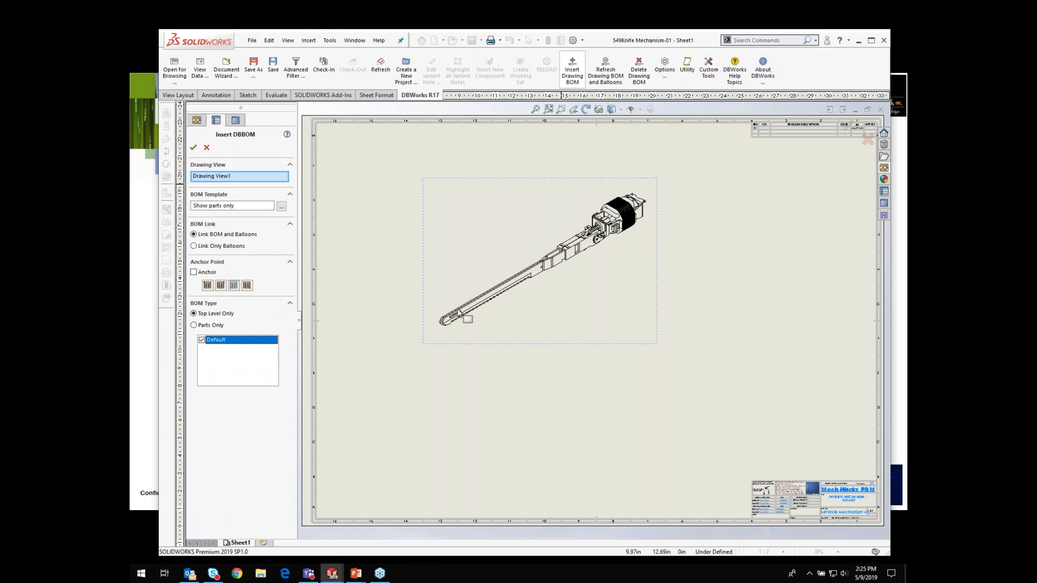
left_click(497, 345)
left_click(497, 346)
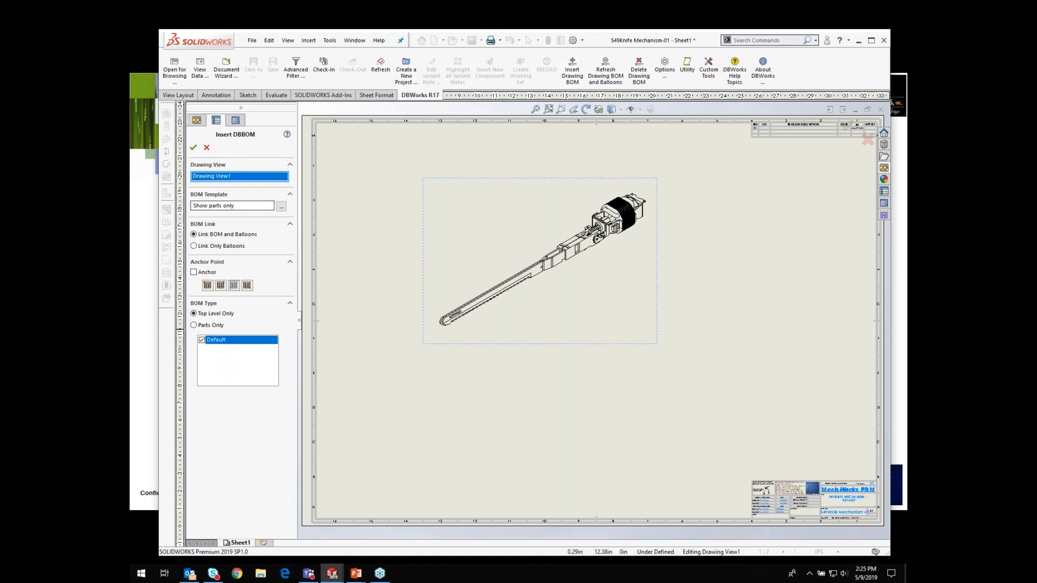
left_click(281, 208)
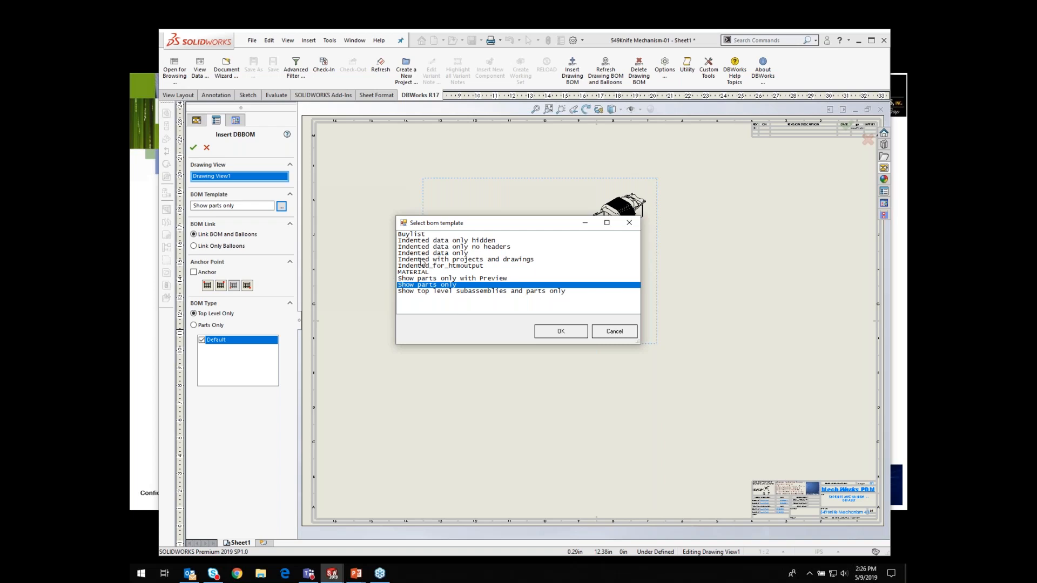
left_click(557, 332)
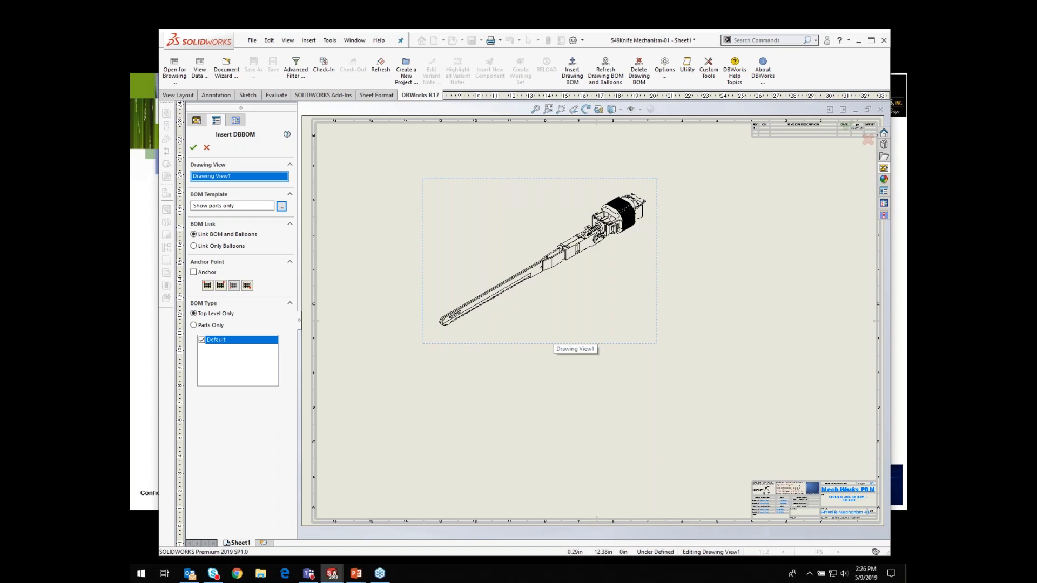
left_click(192, 151)
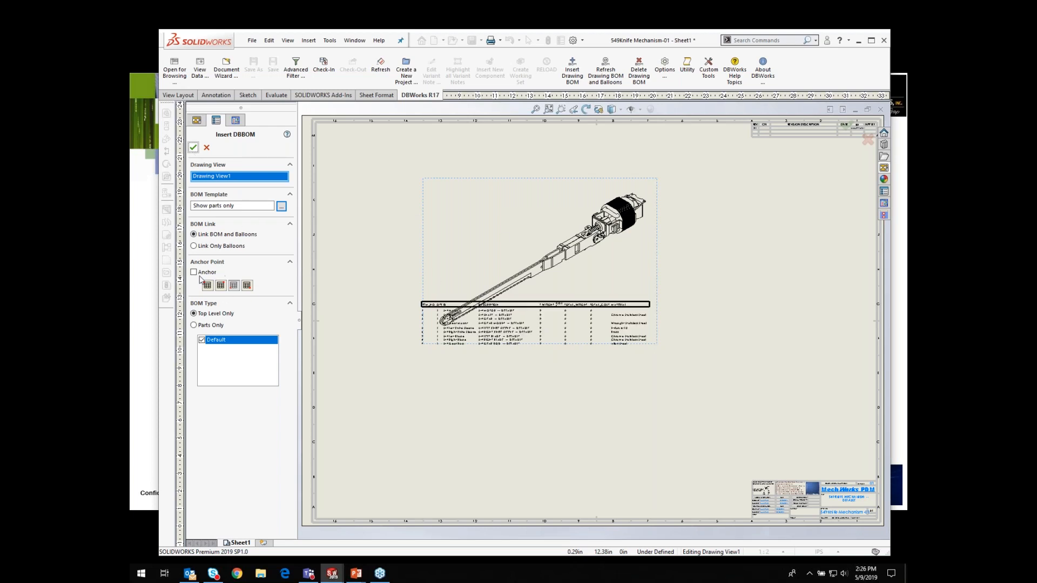
Step: Set the BOM table's outer and inner borders to 0.0071in and move the table below the view
left_click(427, 310)
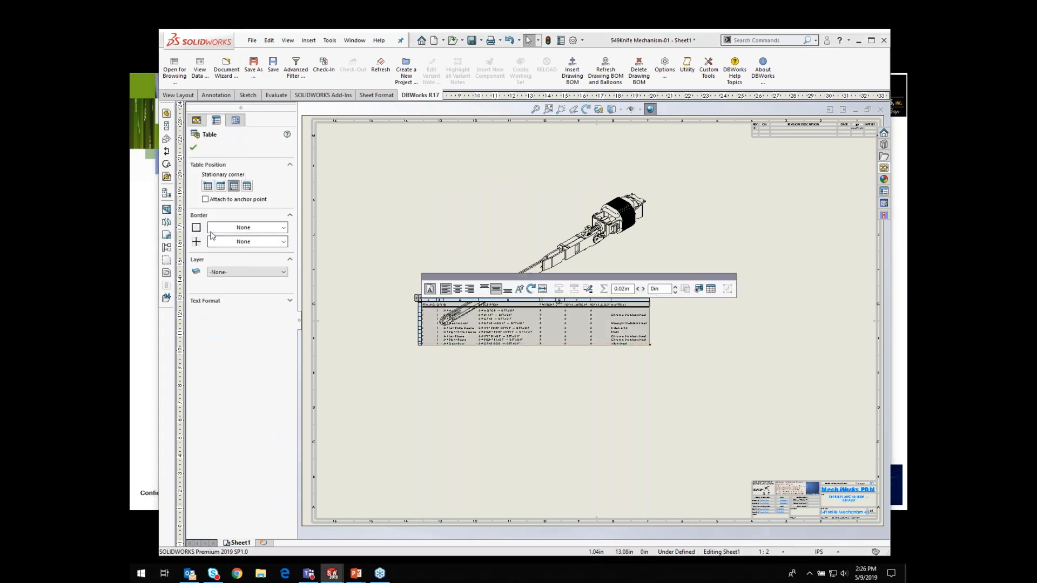
left_click(283, 227)
left_click(244, 248)
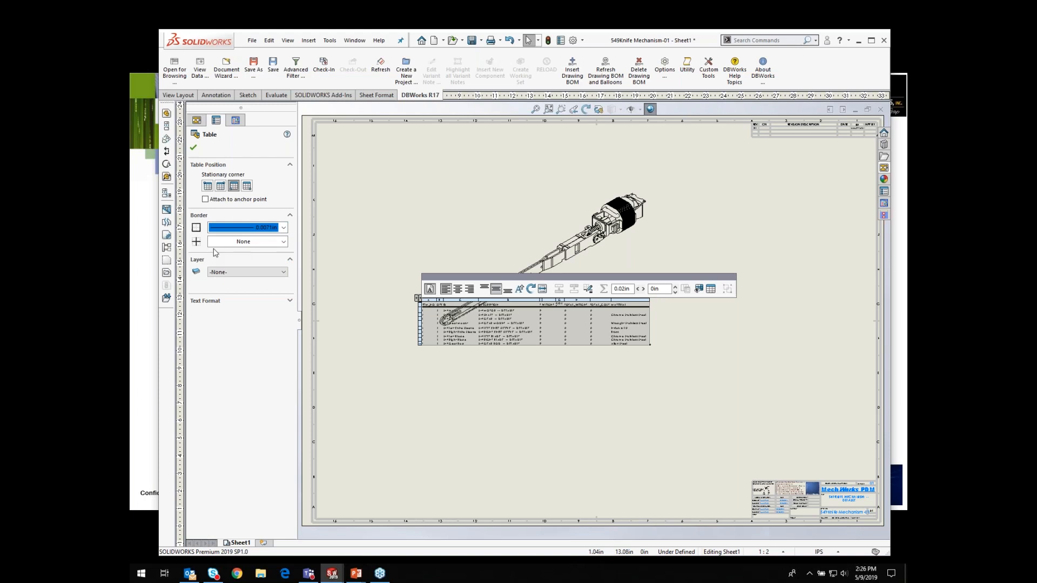
left_click(283, 242)
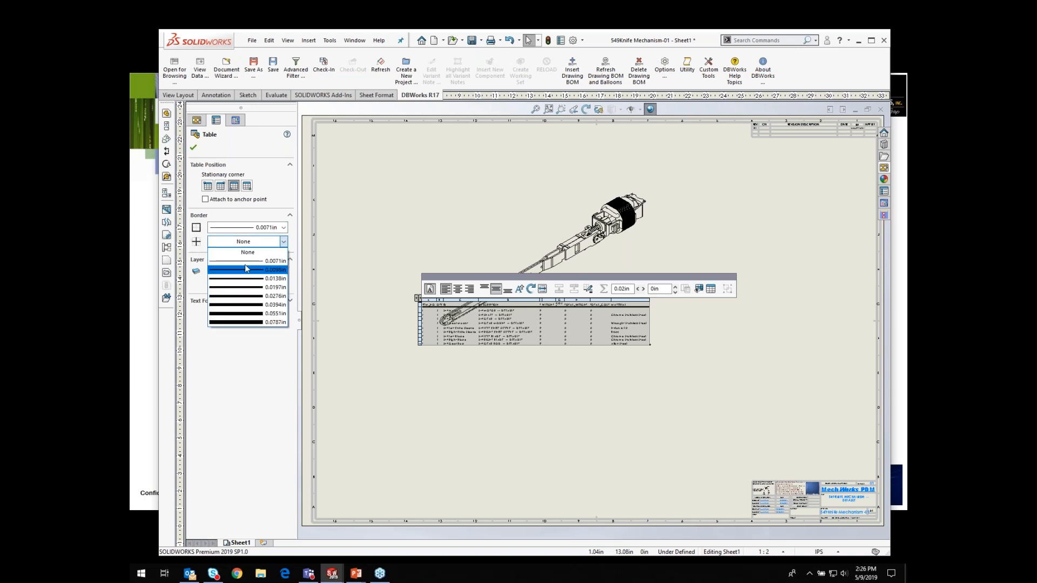
left_click(246, 261)
left_click_drag(417, 298, 438, 379)
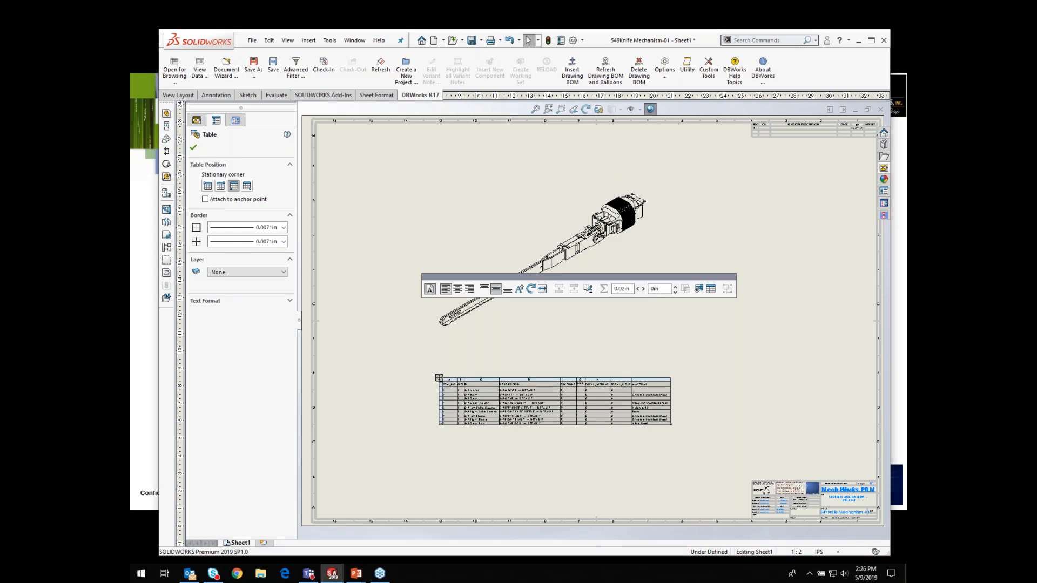
Step: Save the drawing and expand its DBWorks tree down to the assembly's components
left_click(472, 41)
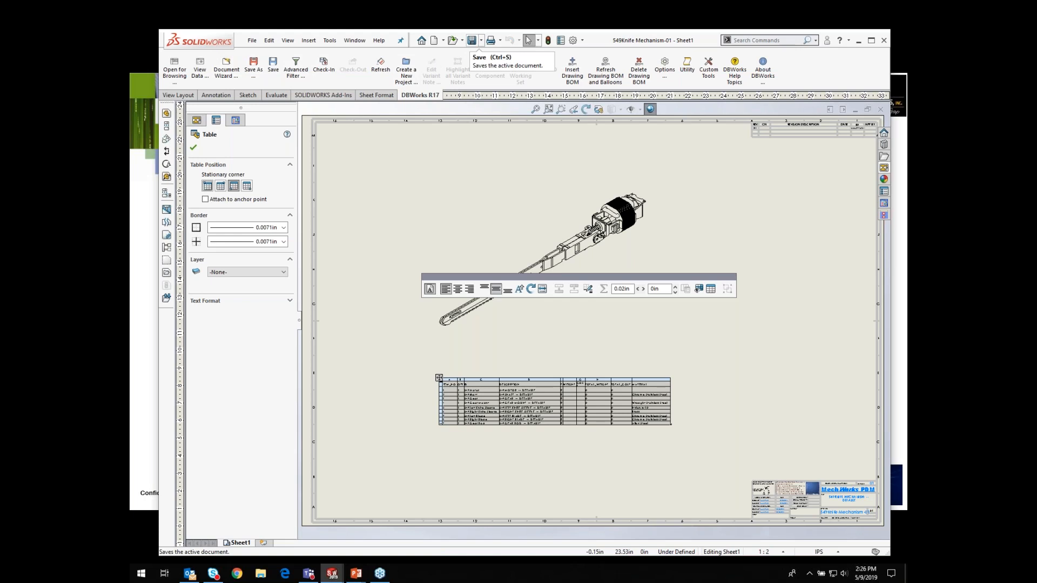
left_click(193, 148)
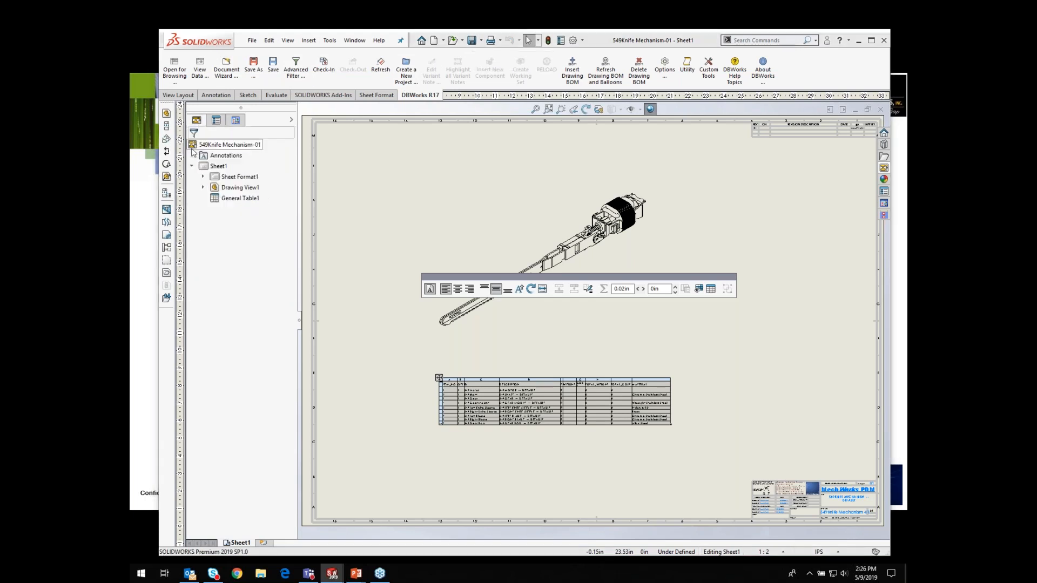
left_click(235, 121)
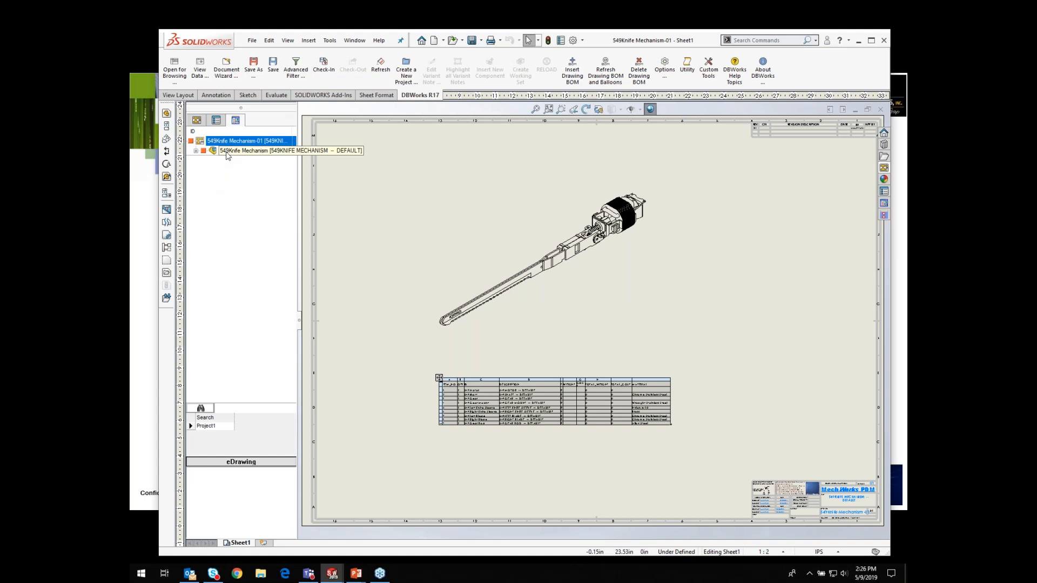
left_click(196, 151)
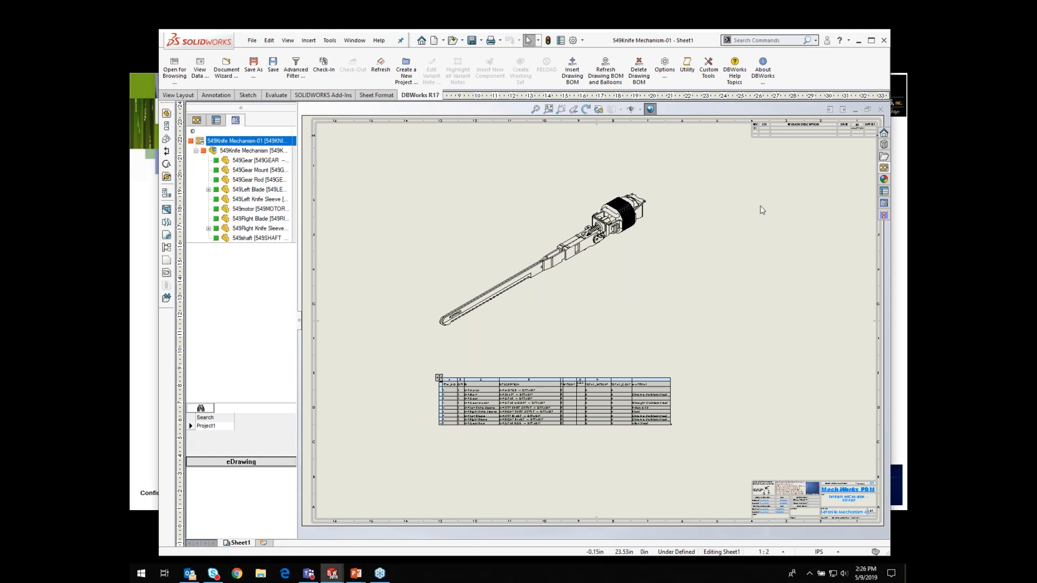
Step: Open the Create a New BOM Item dialog for the 549Knife Mechanism assembly
left_click(562, 111)
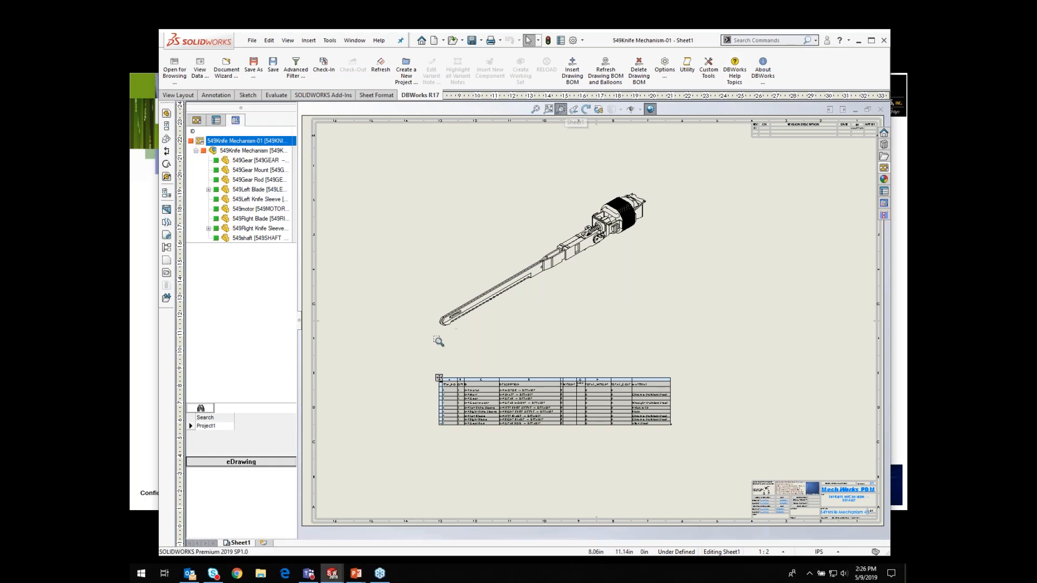
left_click_drag(423, 368, 699, 435)
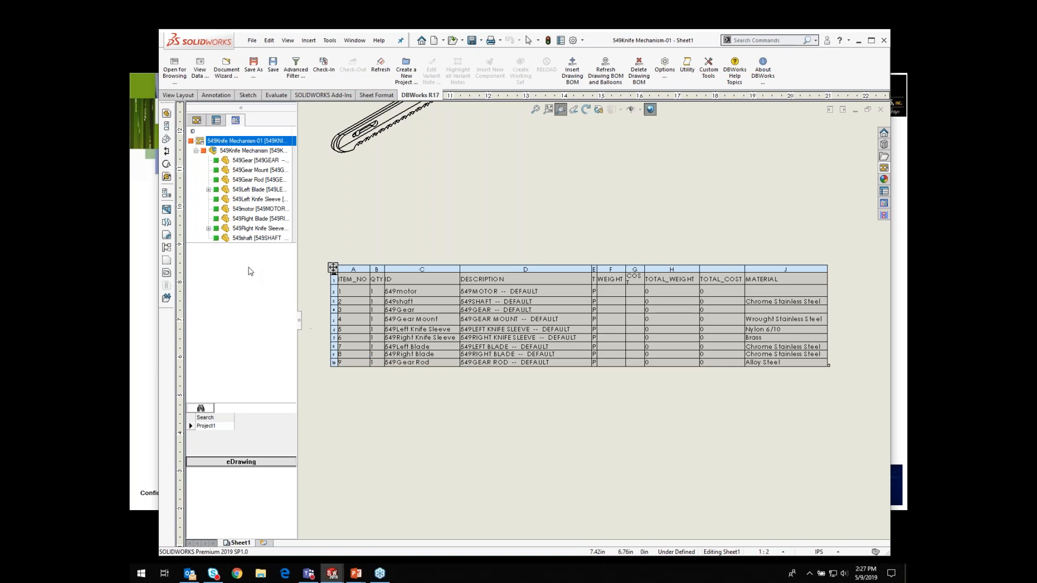
left_click(238, 150)
right_click(238, 150)
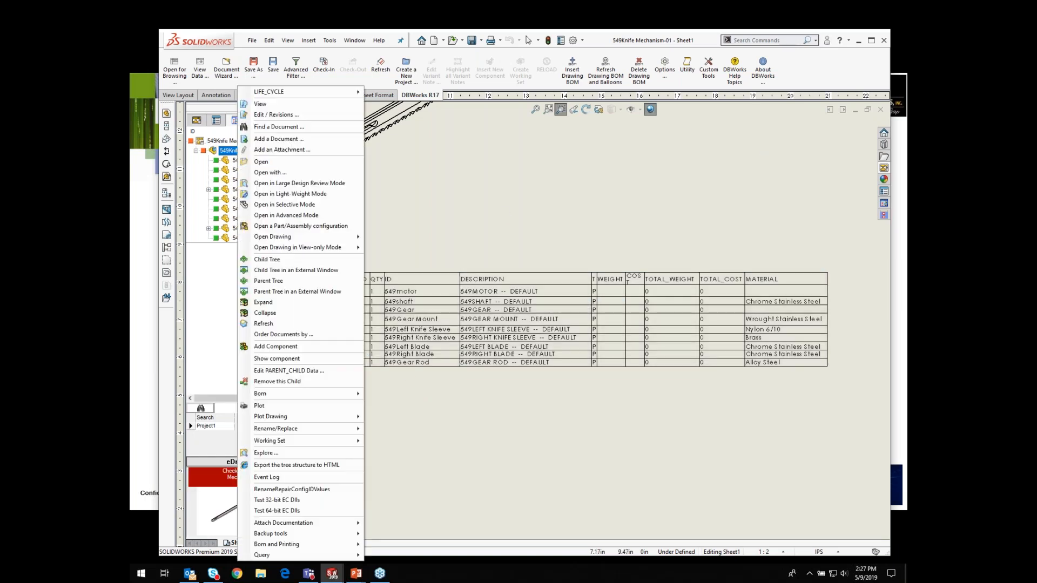
mouse_move(290, 393)
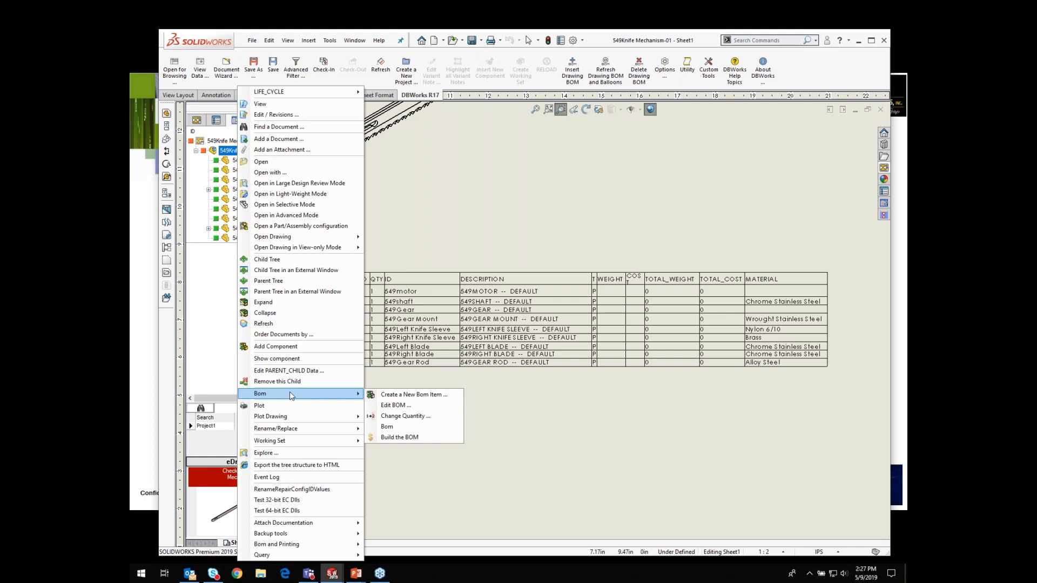
left_click(402, 395)
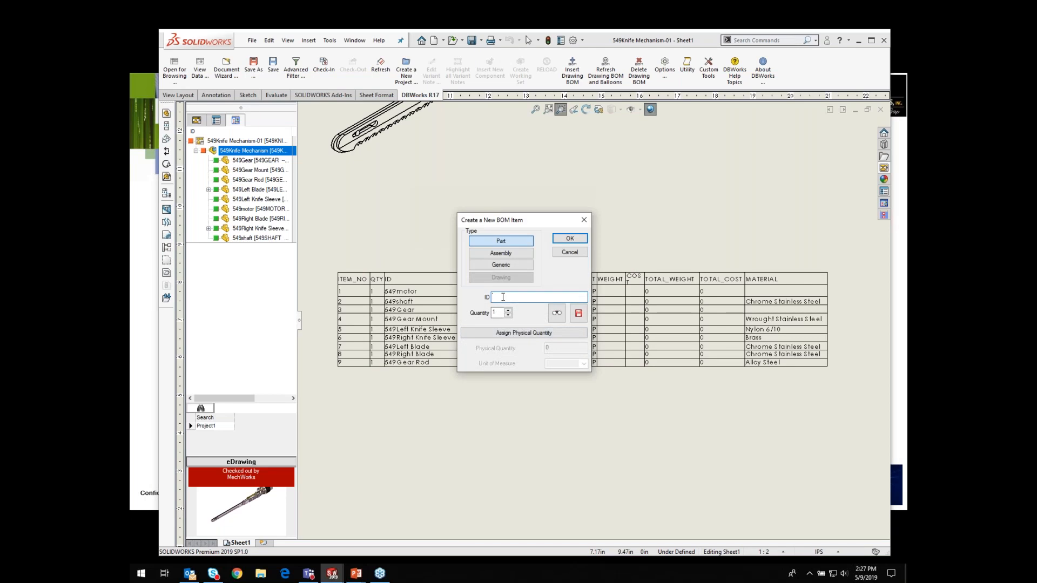
Step: Create a new BOM part item with the ID GREASE for the assembly
type("GREASE")
left_click(570, 239)
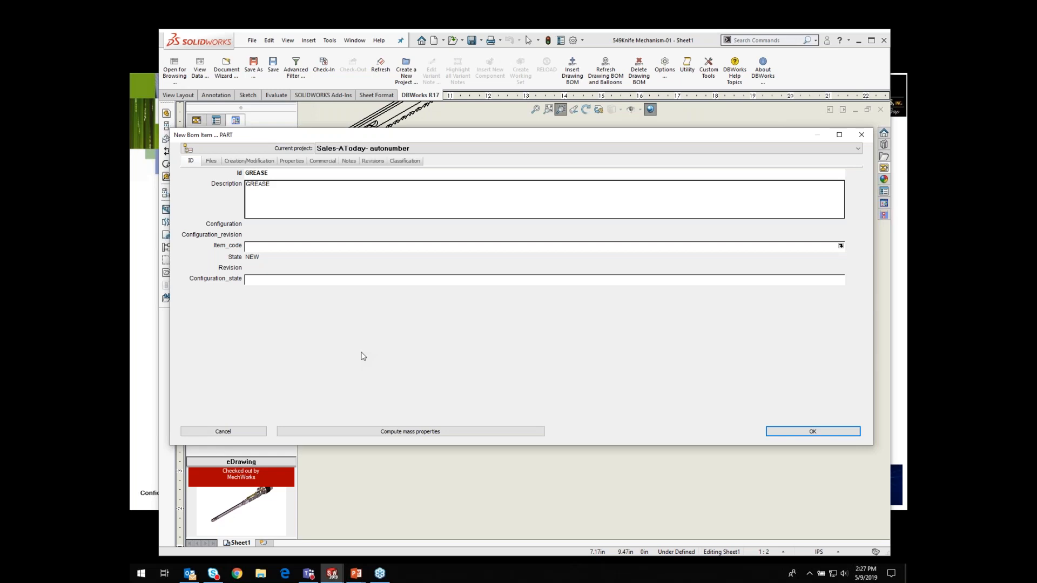
left_click(795, 436)
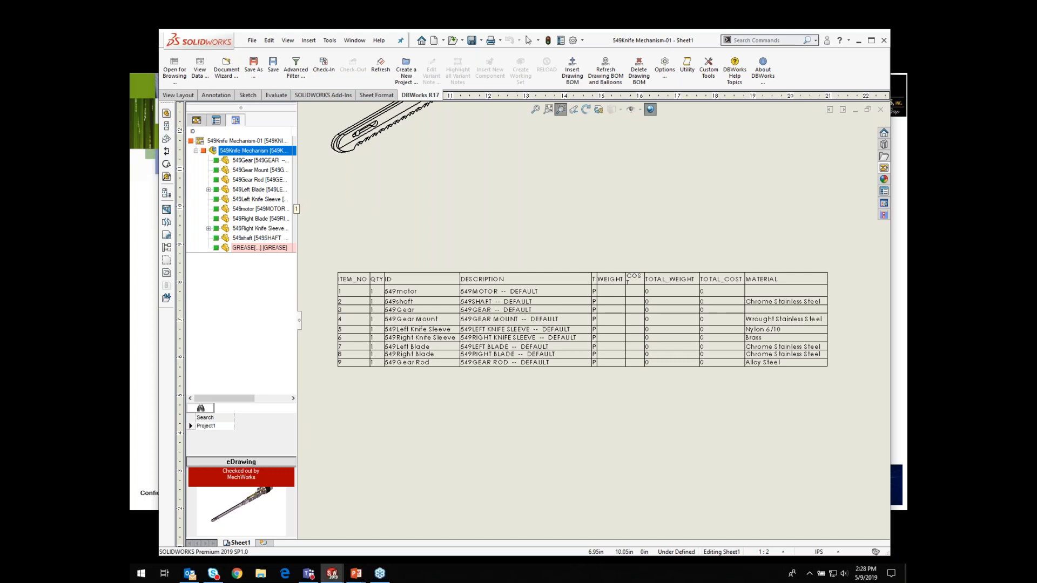
Step: Save the drawing and refresh its DBWorks BOM and balloons
left_click_drag(299, 278, 357, 294)
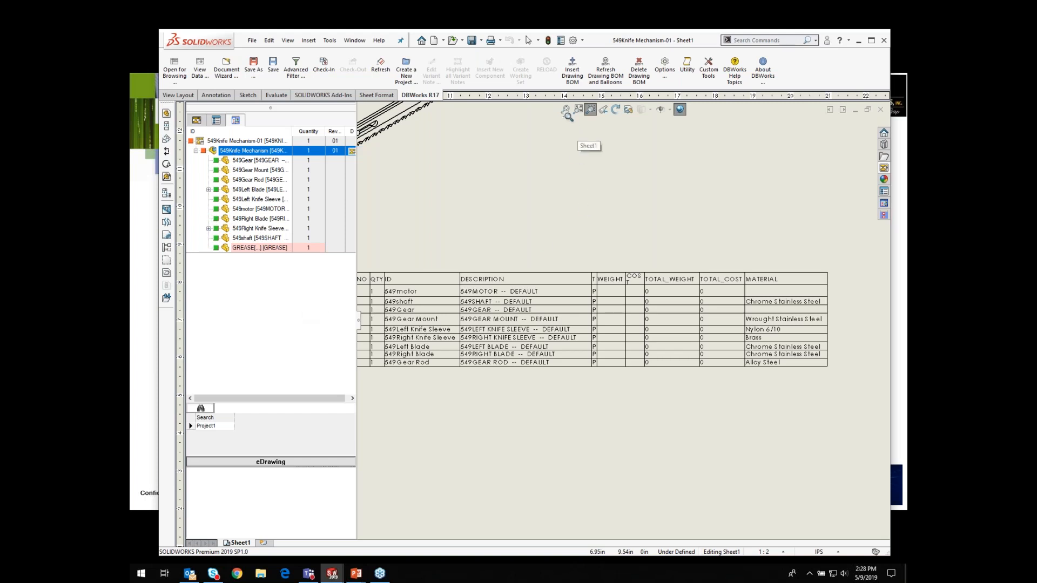
left_click(564, 110)
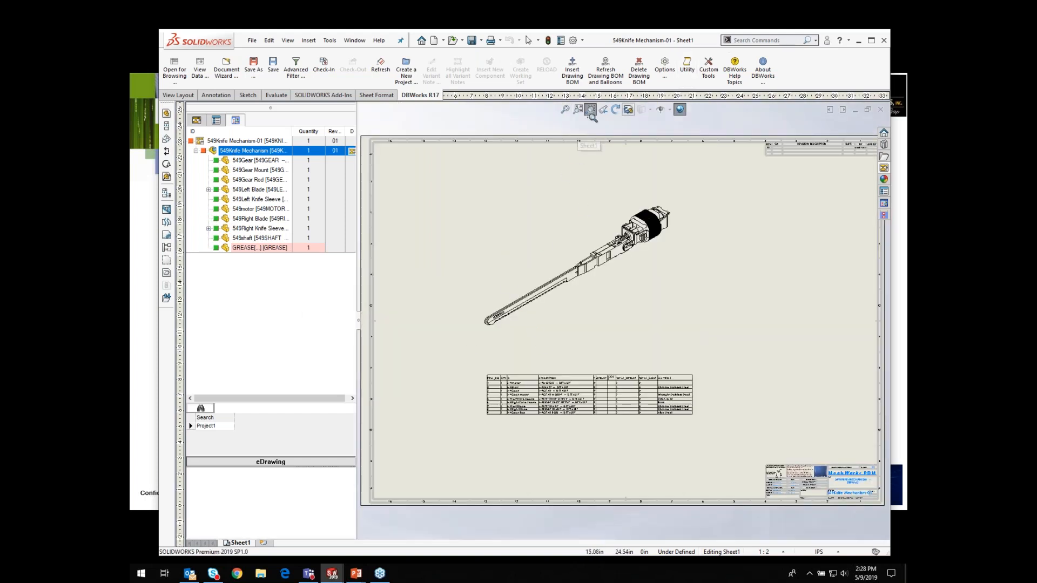
left_click_drag(447, 355, 729, 450)
left_click(472, 40)
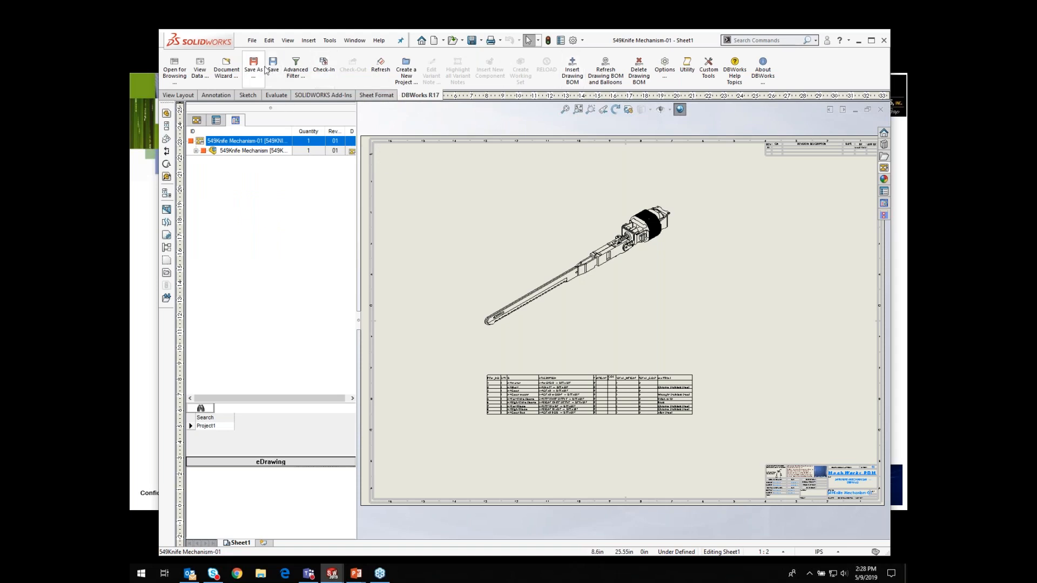
left_click(605, 73)
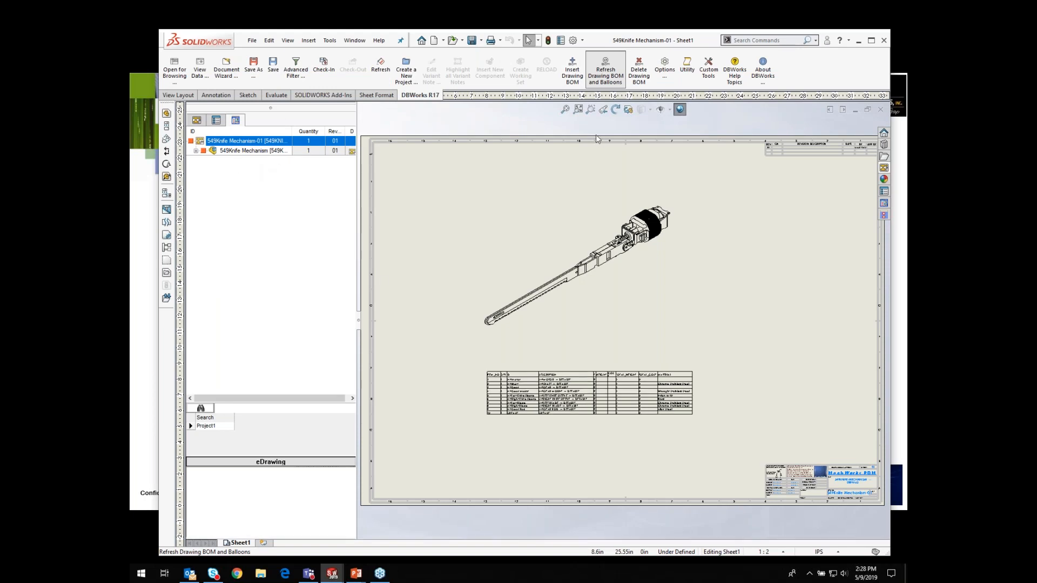
left_click(592, 110)
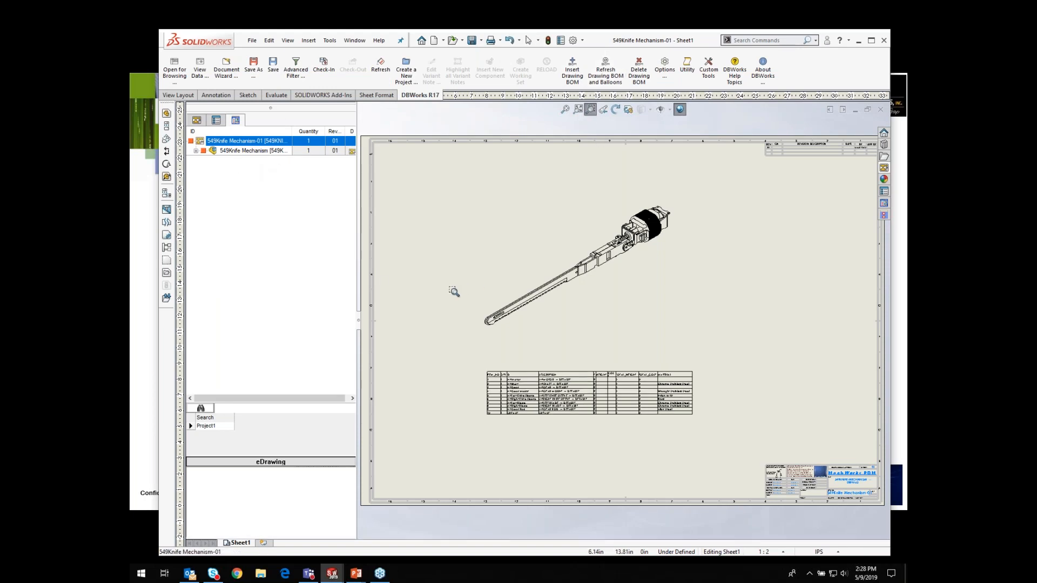
mouse_move(459, 356)
left_mouse_down()
mouse_move(736, 457)
mouse_move(737, 431)
left_mouse_up()
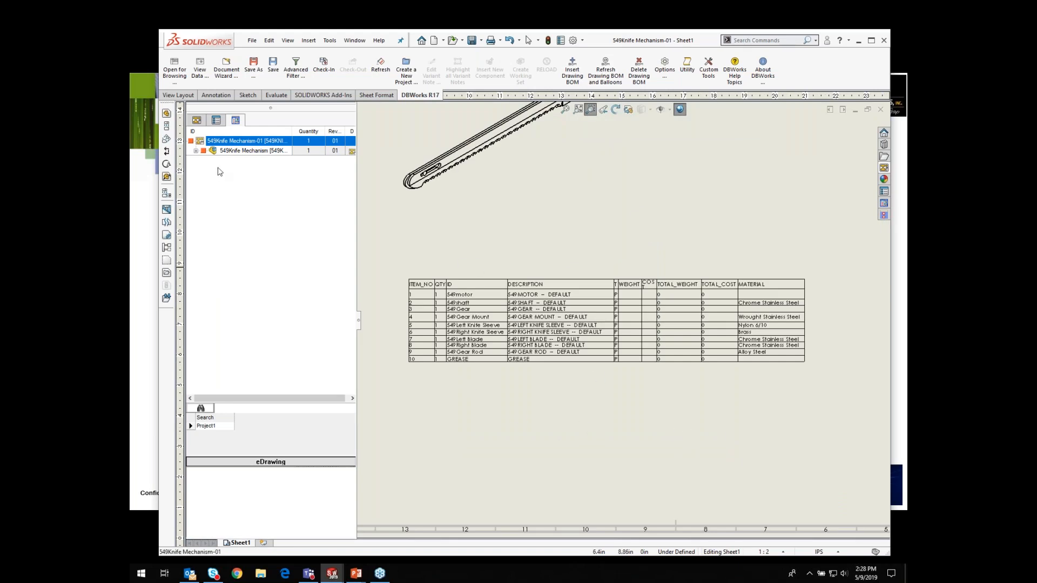
Step: Change the 549motor component's BOM quantity to 3 and refresh the drawing's DBWorks data
left_click(197, 152)
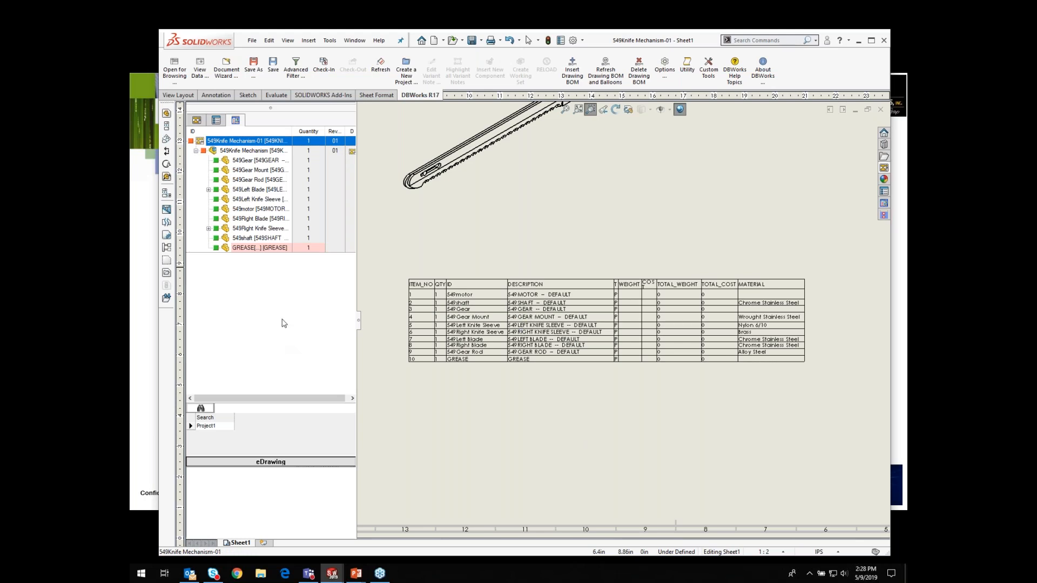
left_click(226, 211)
right_click(230, 209)
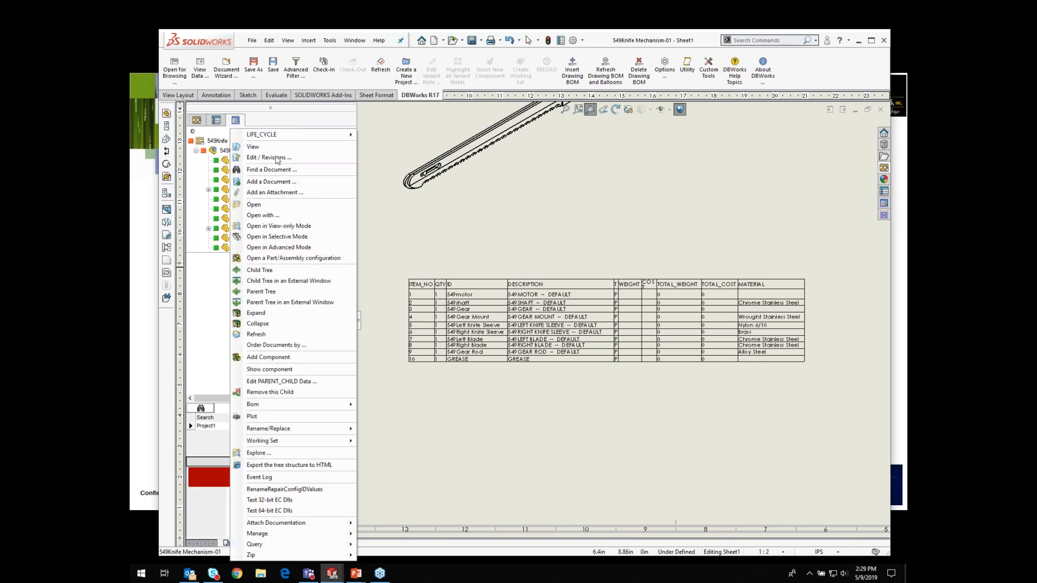
mouse_move(274, 407)
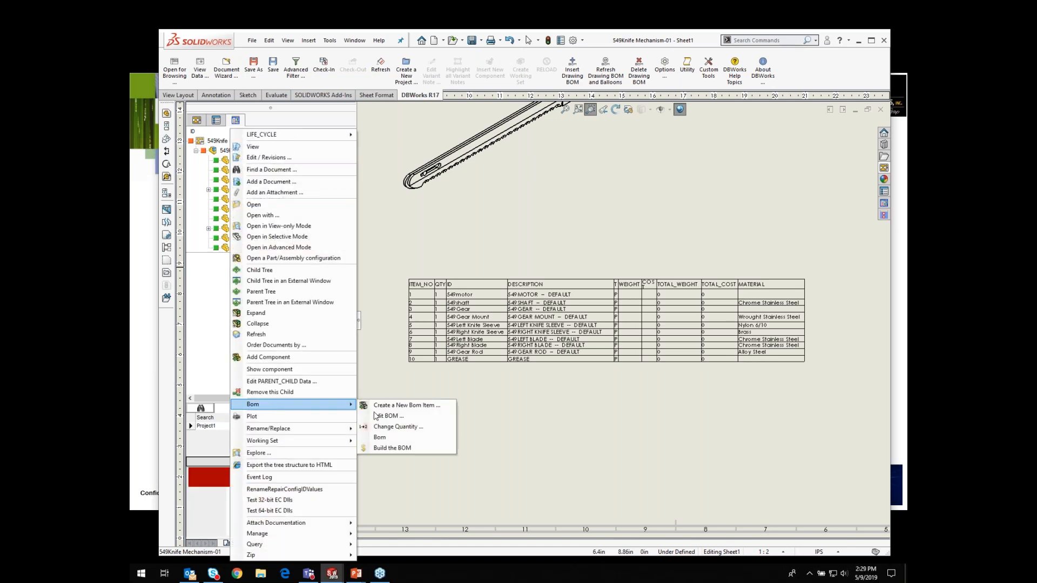
left_click(387, 428)
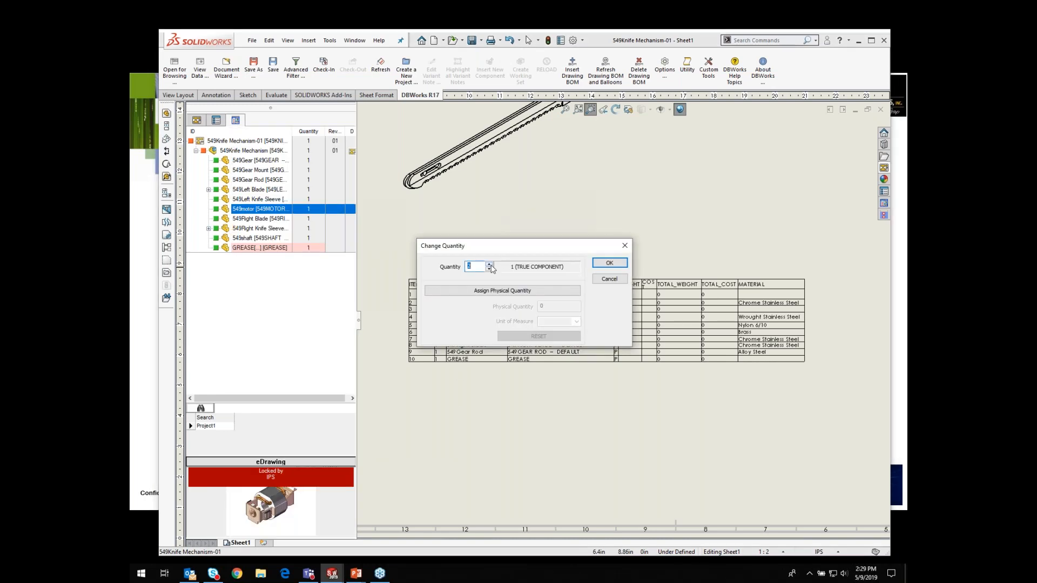
left_click(610, 264)
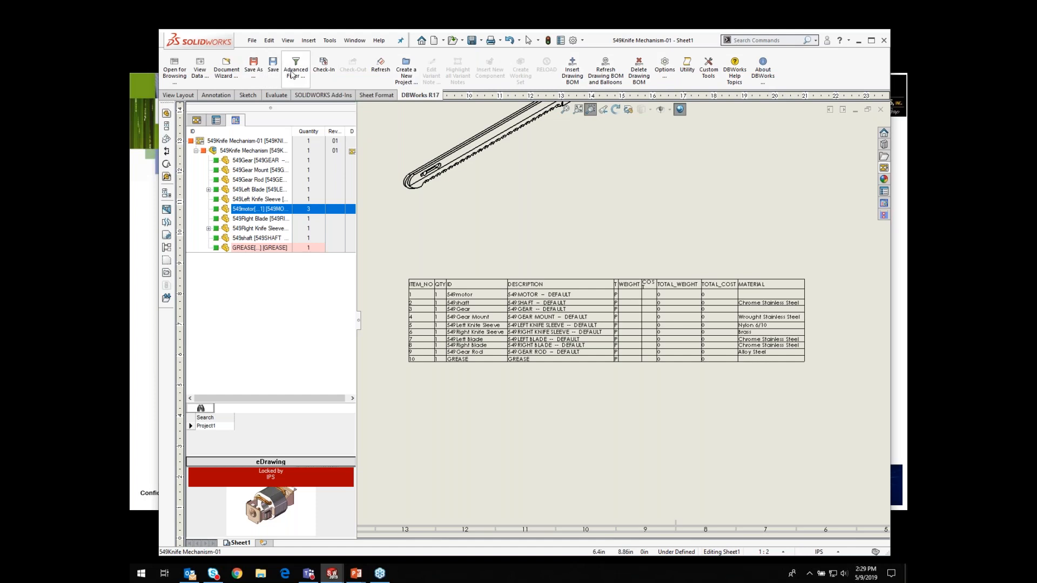
left_click(381, 73)
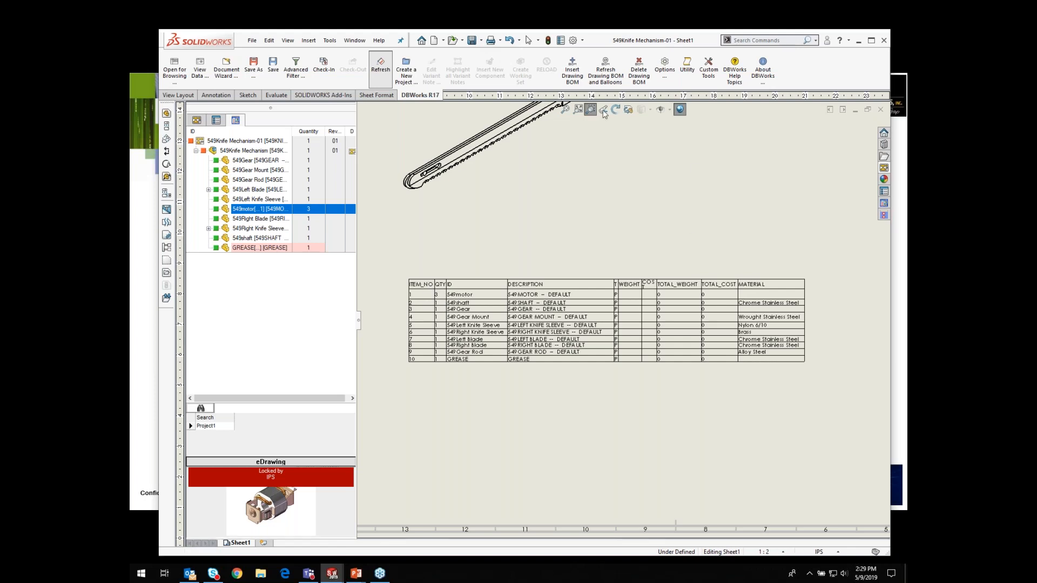
left_click_drag(391, 257, 625, 358)
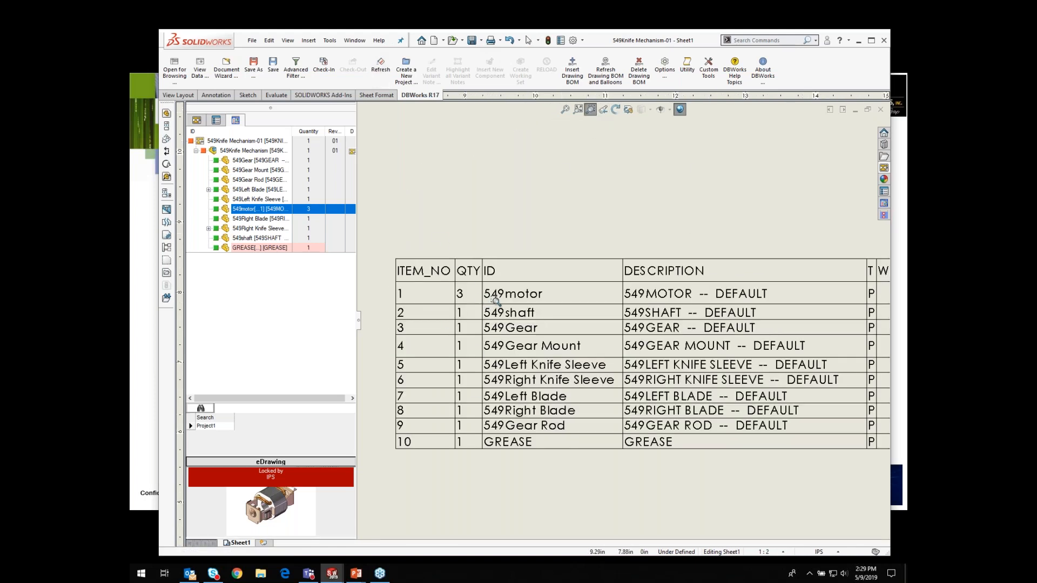
Step: In the assembly's Edit BOM dialog, set 549shaft to BUY and close the dialog without applying
left_click(262, 238)
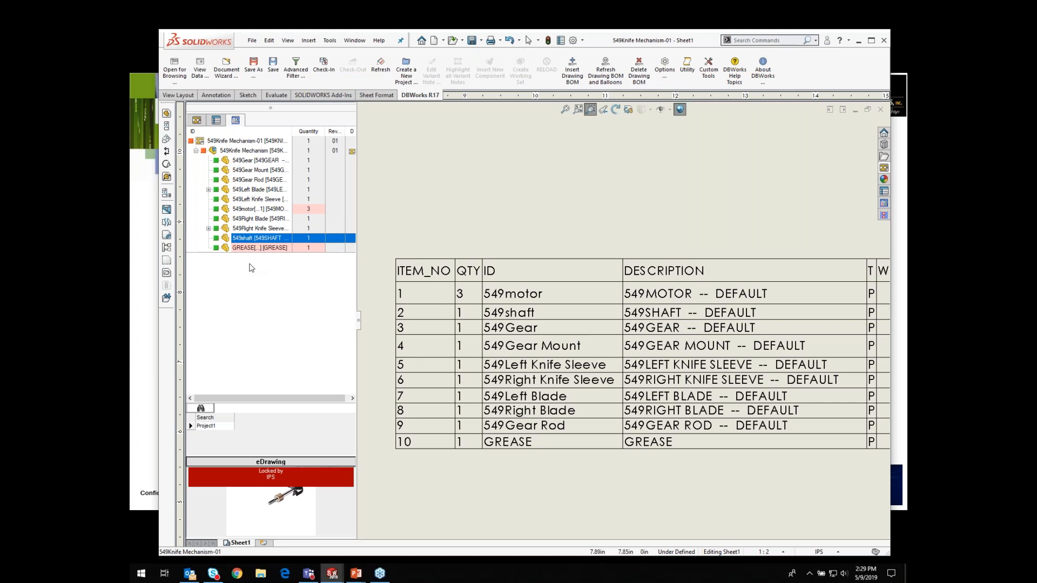
left_click(258, 151)
right_click(258, 151)
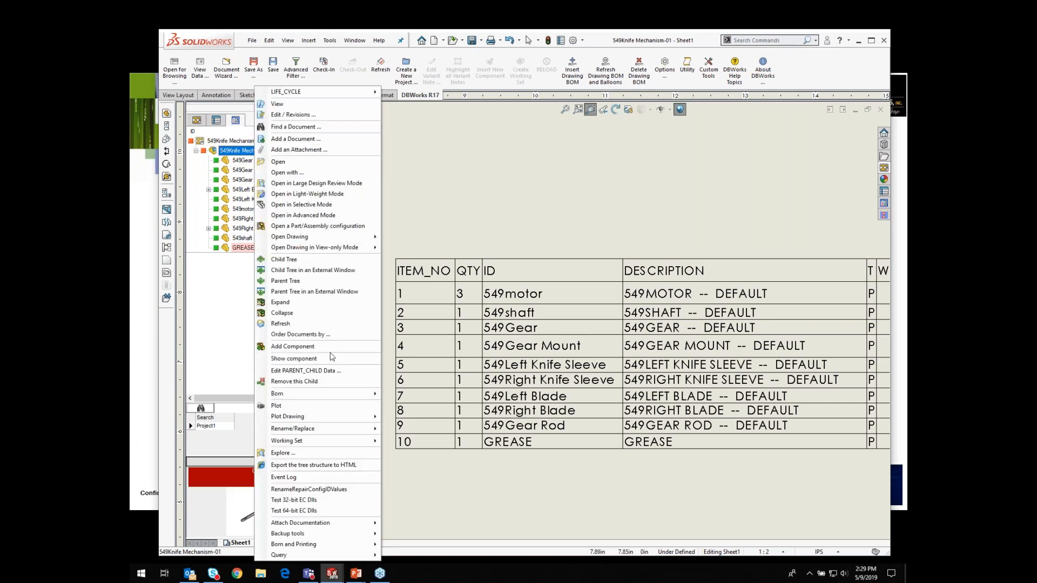
mouse_move(298, 398)
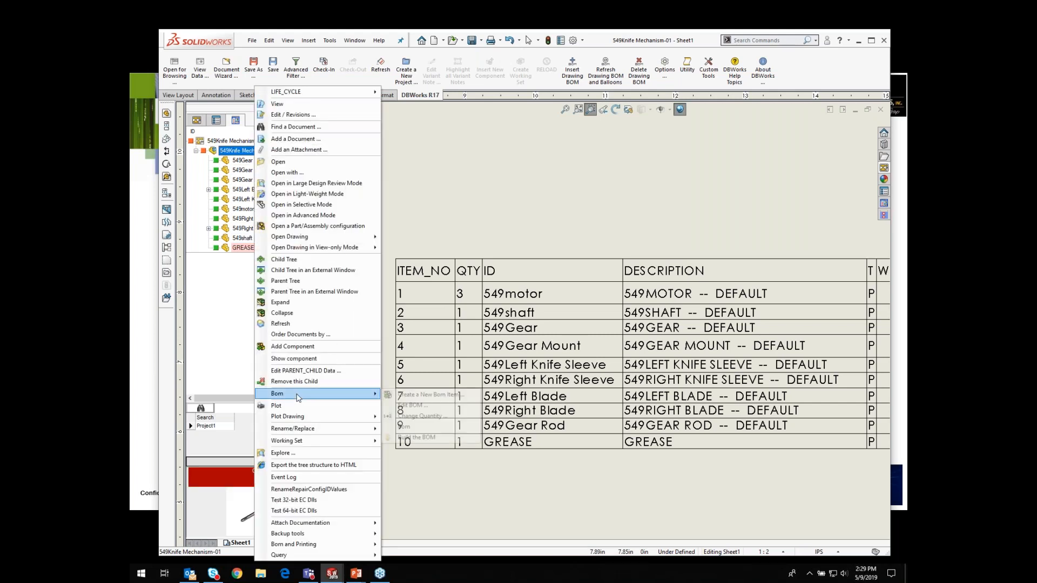
left_click(416, 405)
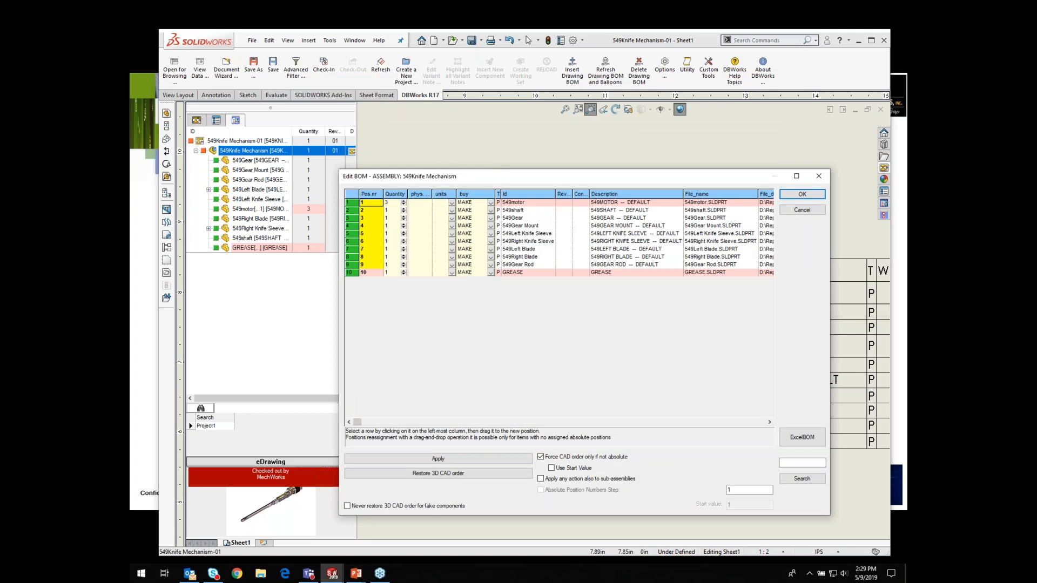
left_click(491, 210)
left_click(491, 210)
left_click(463, 226)
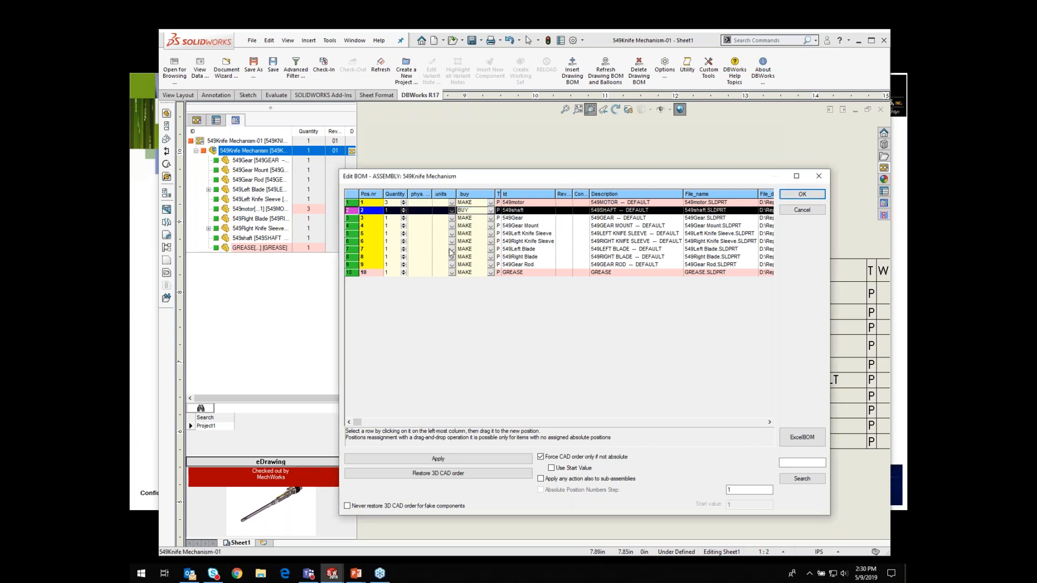
left_click(492, 226)
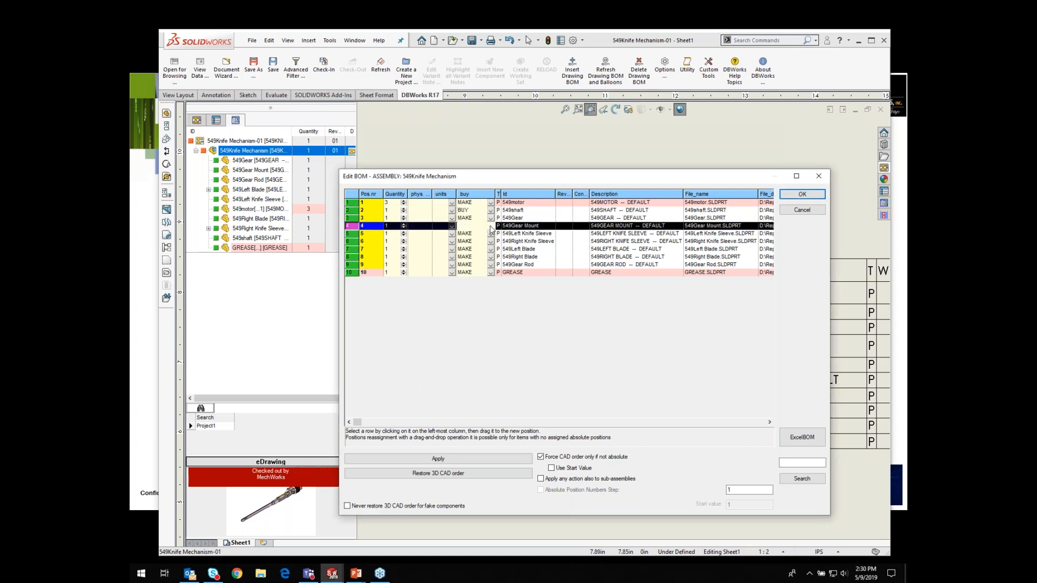
left_click(492, 226)
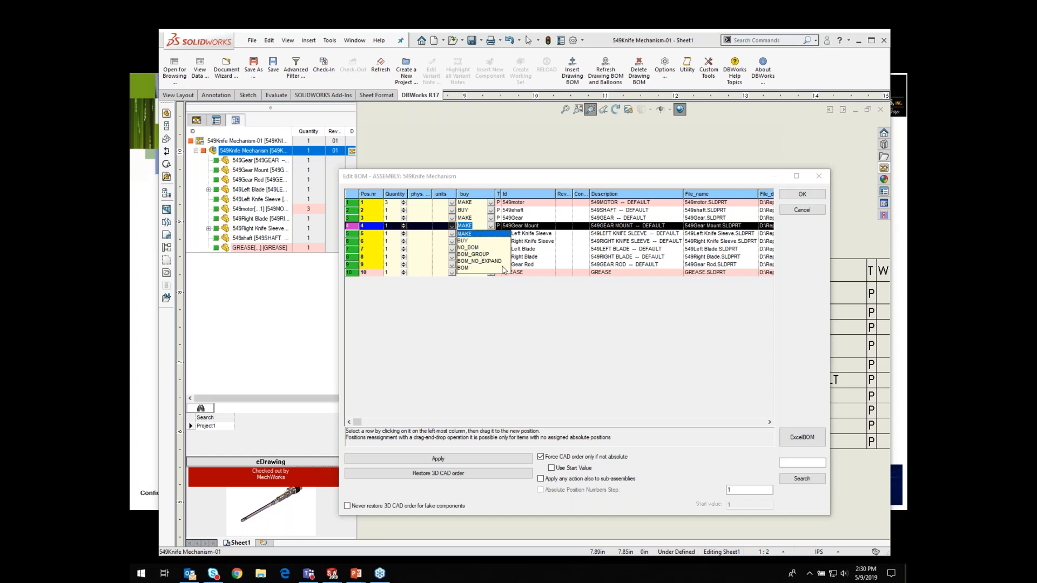
left_click(819, 177)
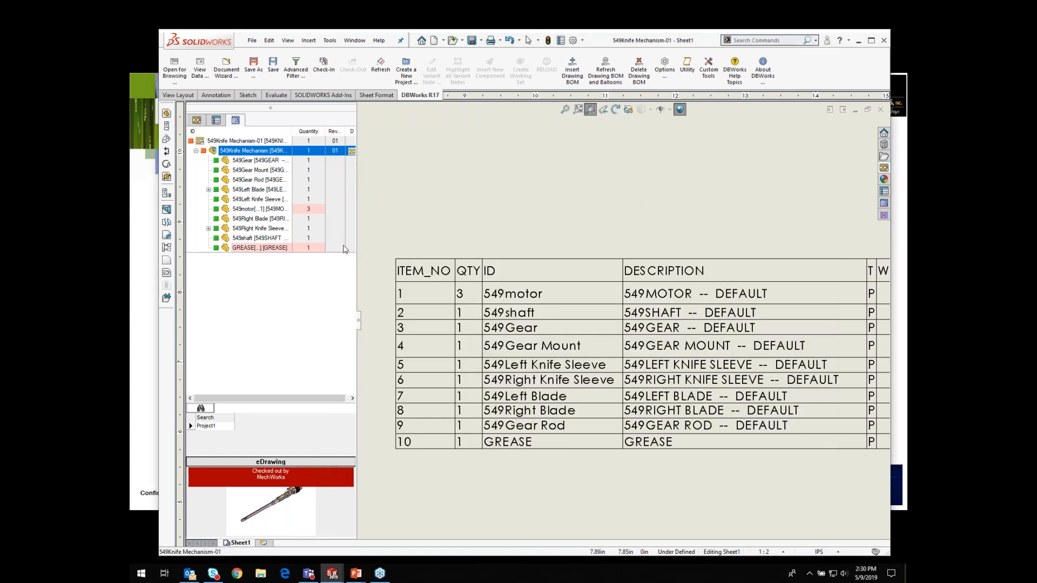
Step: Open the DBWorks browser and build the BOM for the 2222Cylinder Assembly
left_click(175, 73)
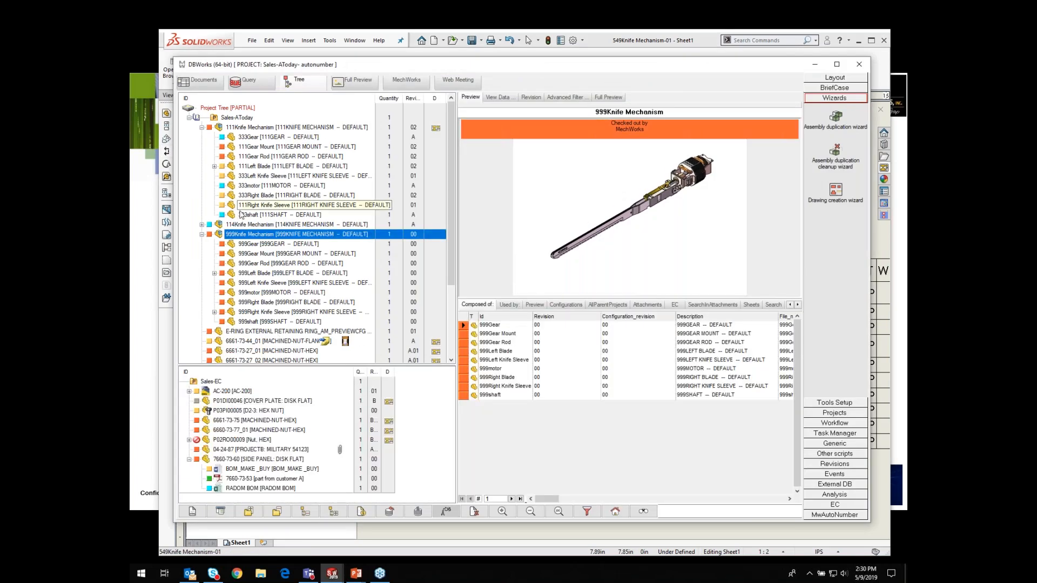
scroll(451, 281, "down", 3)
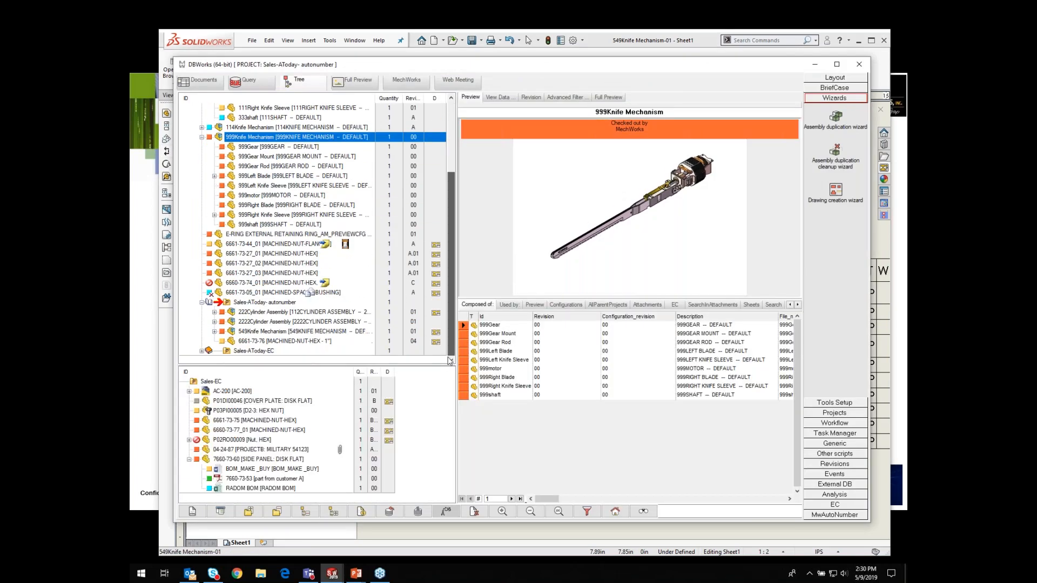
left_click(226, 322)
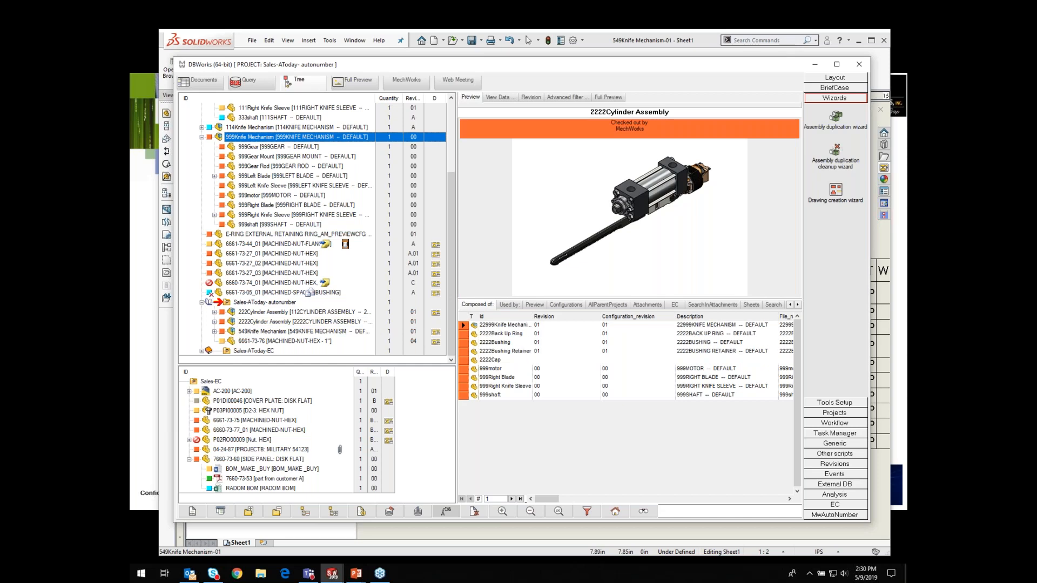
left_click(214, 322)
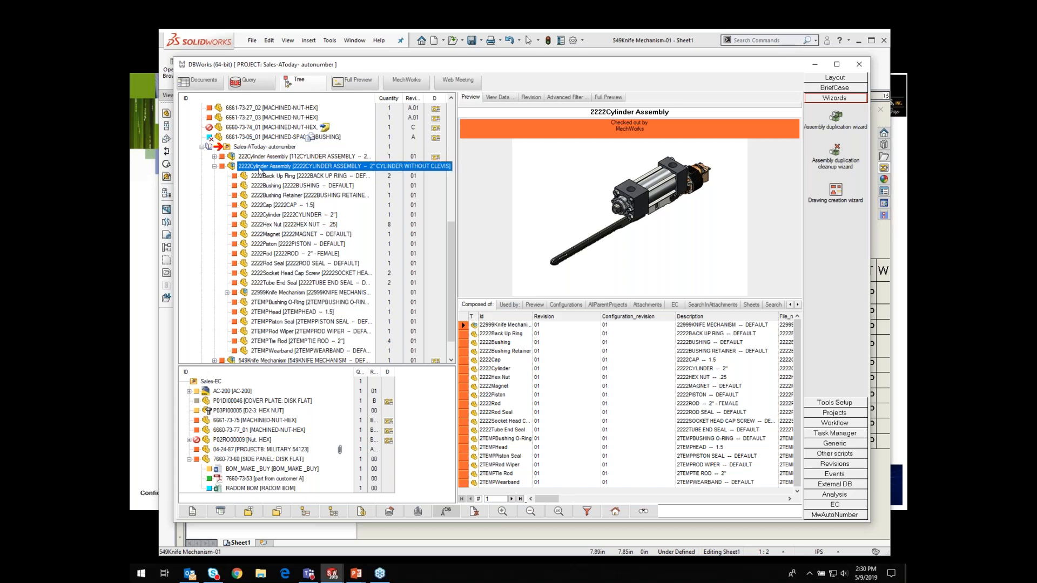
right_click(260, 168)
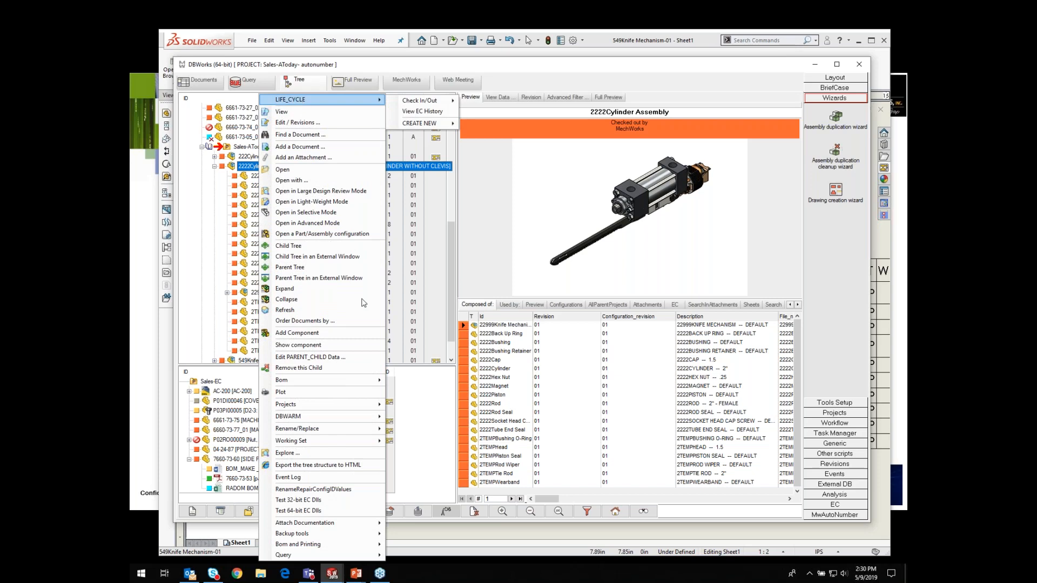
mouse_move(310, 384)
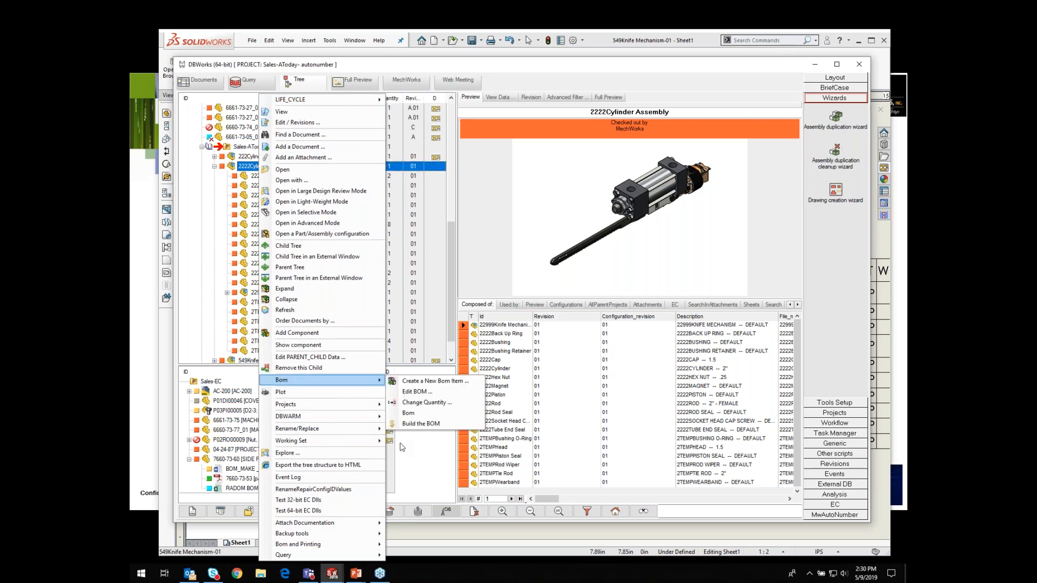
left_click(424, 426)
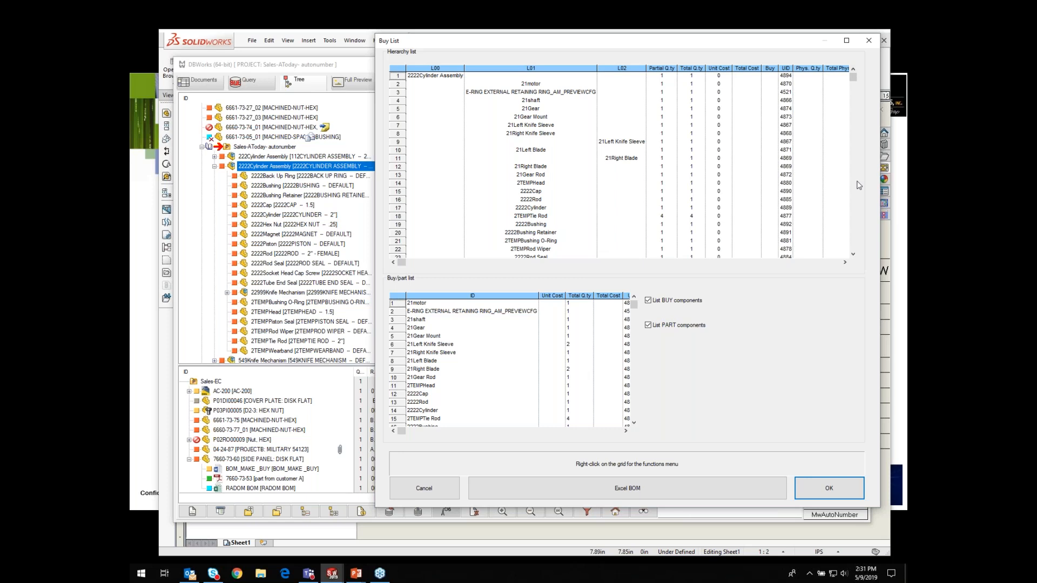
Step: Scroll through the Buy List hierarchy and close it
left_click(853, 254)
left_click(852, 254)
left_click(853, 254)
left_click(853, 254)
left_click(853, 254)
left_click(853, 254)
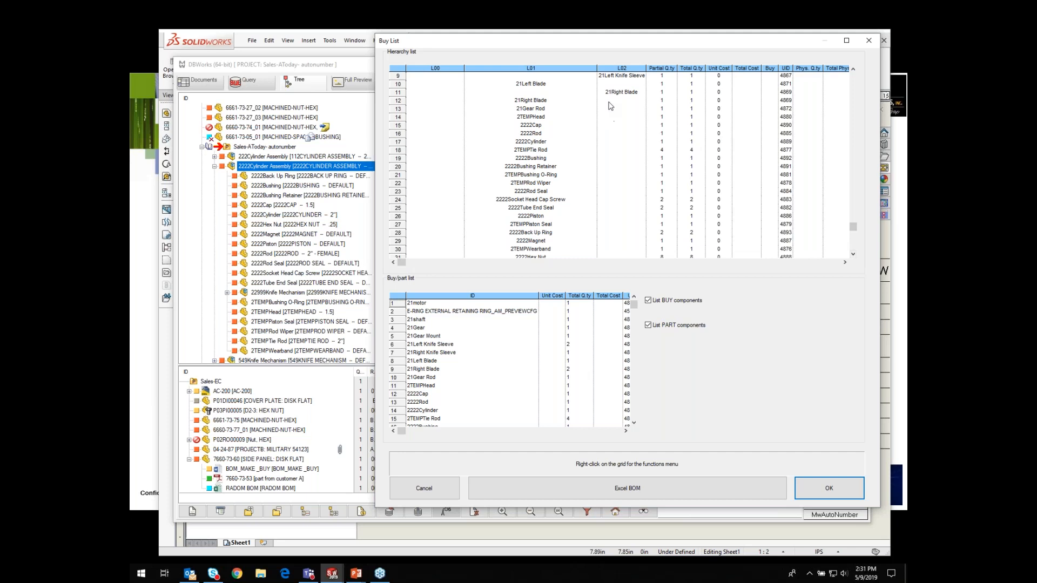
left_click_drag(852, 227, 854, 75)
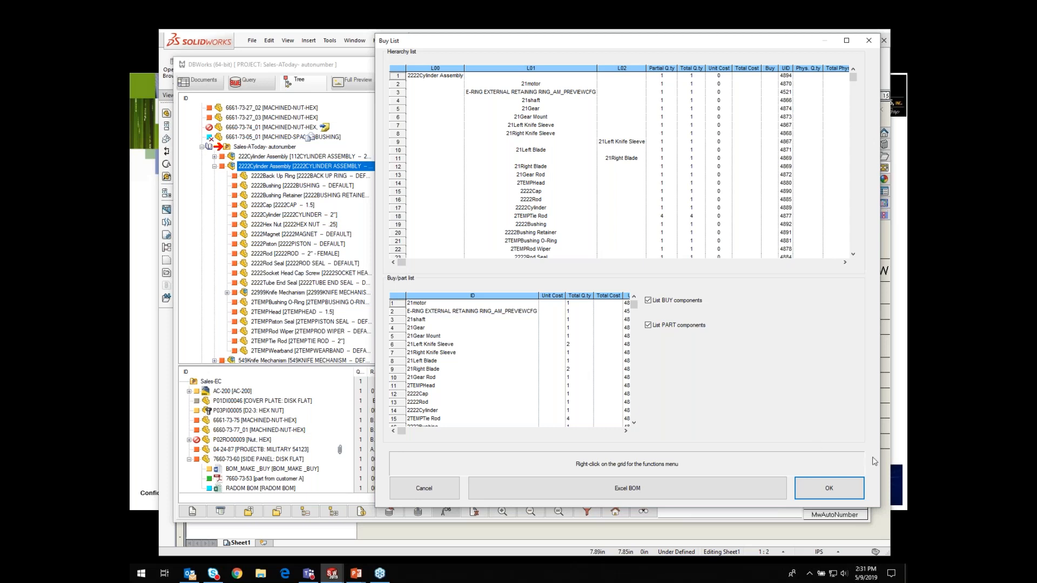
left_click(838, 494)
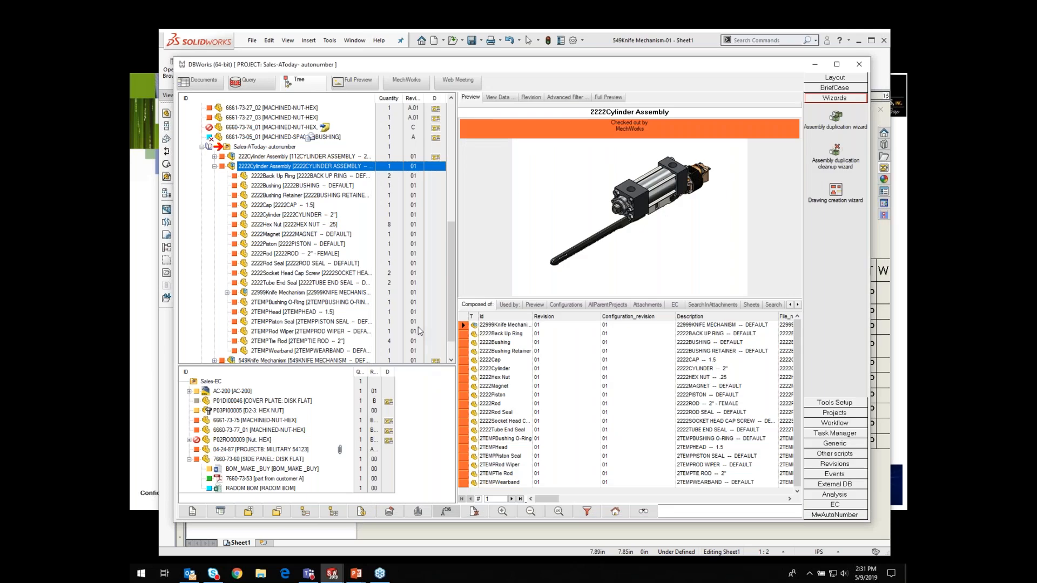
Step: Open the Edit BOM dialog for the 2222Cylinder Assembly
right_click(261, 168)
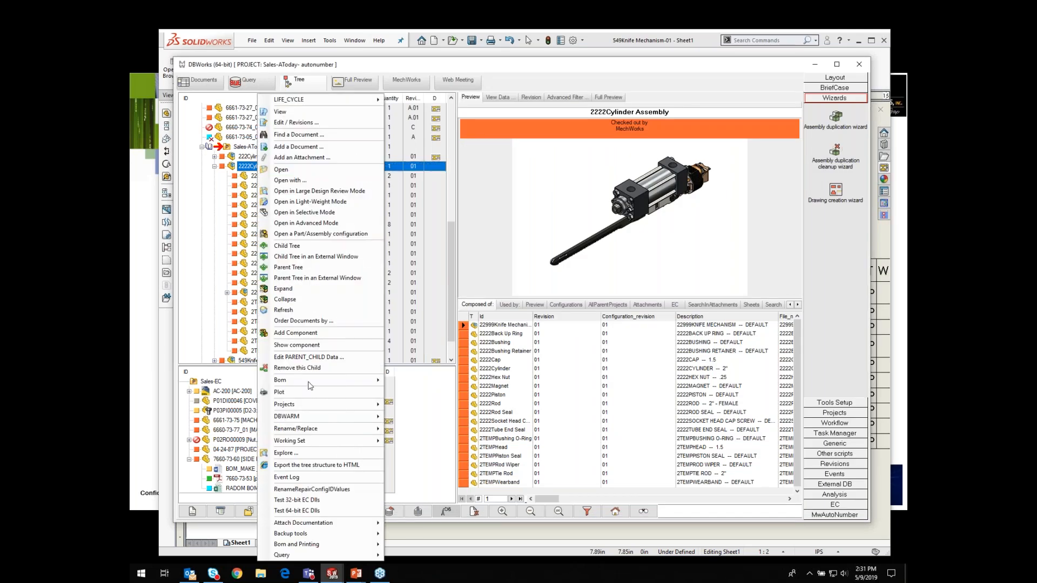
mouse_move(354, 384)
left_click(414, 392)
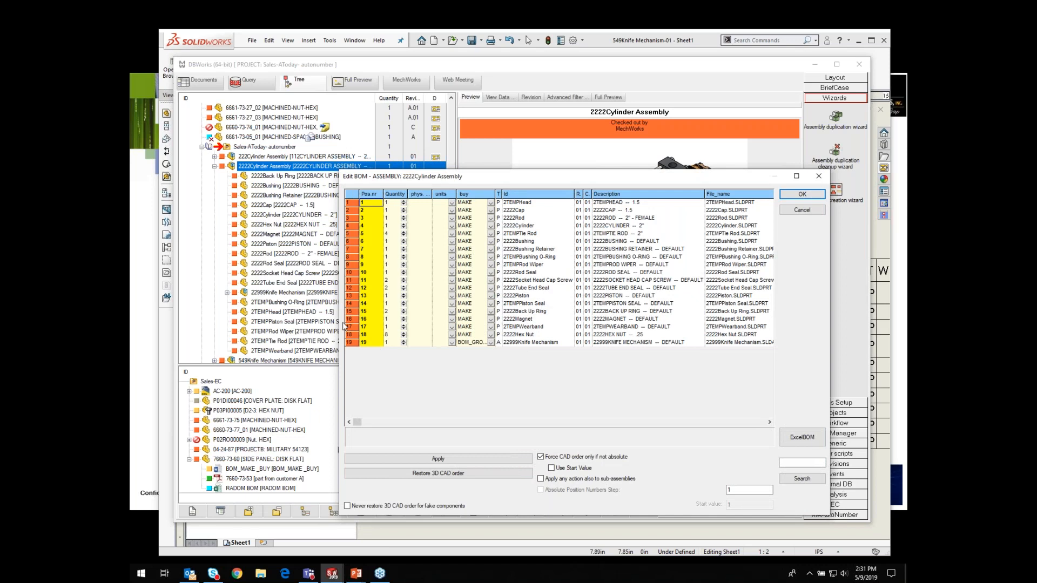
Step: Set the 22999Knife Mechanism row's buy setting to BOM_NO_EXPAND and apply the Edit BOM changes
left_click(510, 342)
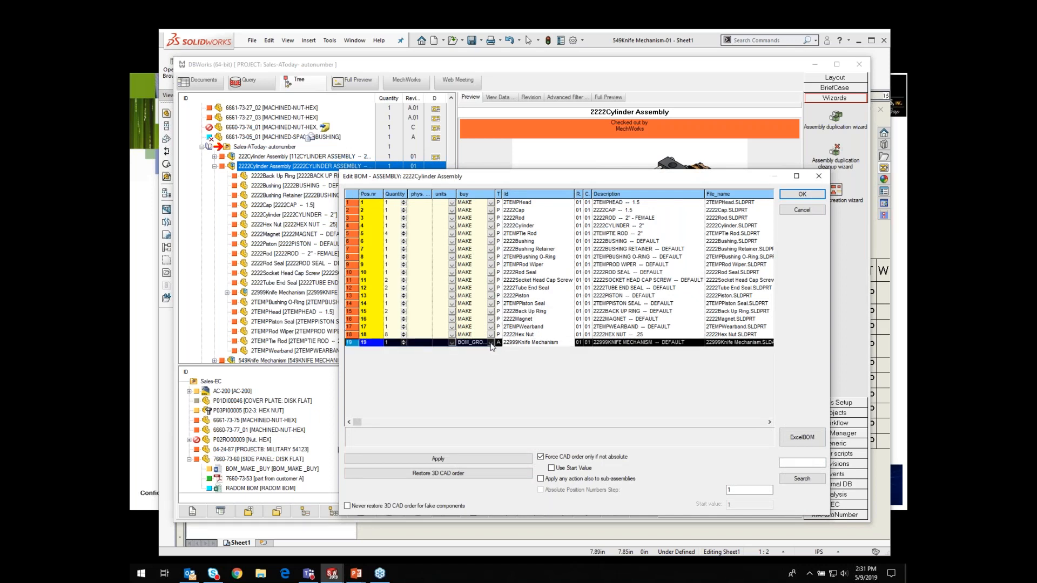
left_click(490, 343)
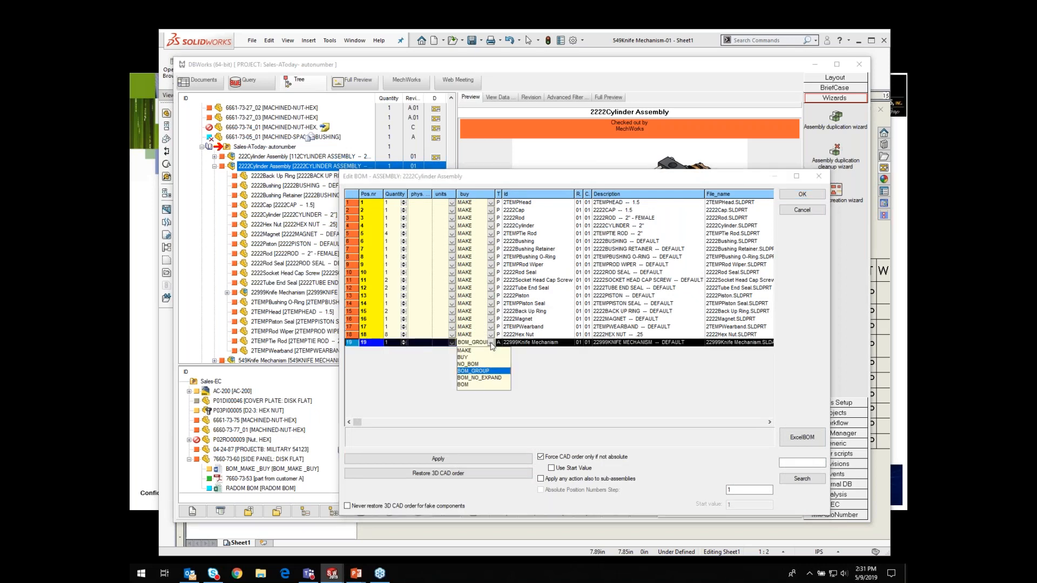
left_click(472, 377)
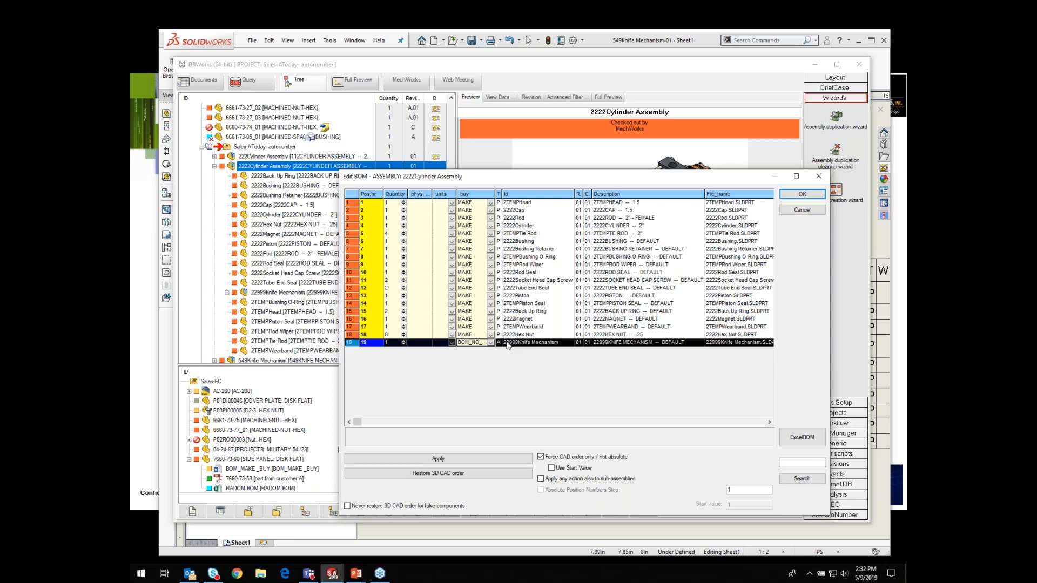
left_click(796, 197)
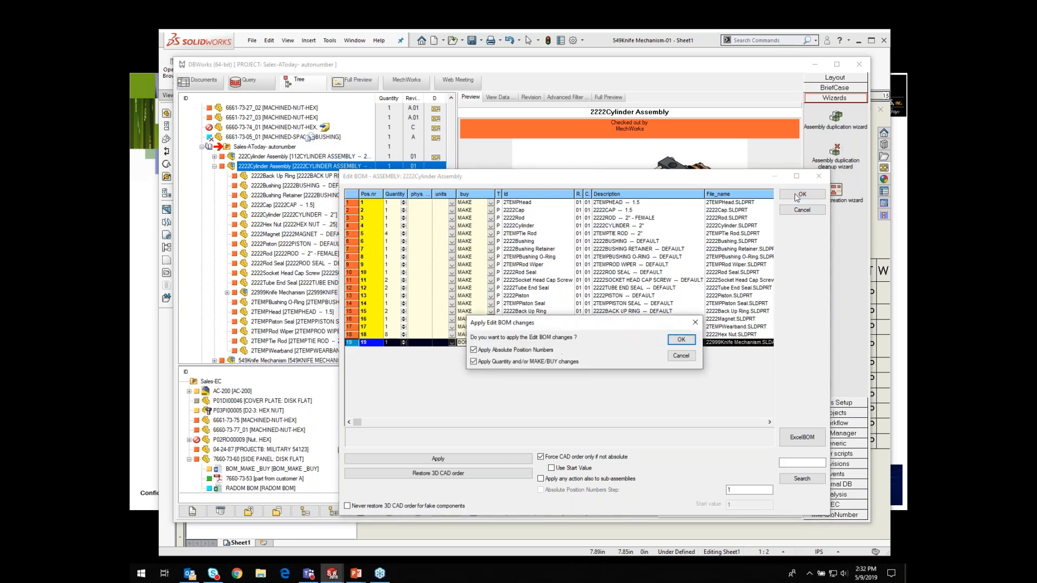
left_click(682, 343)
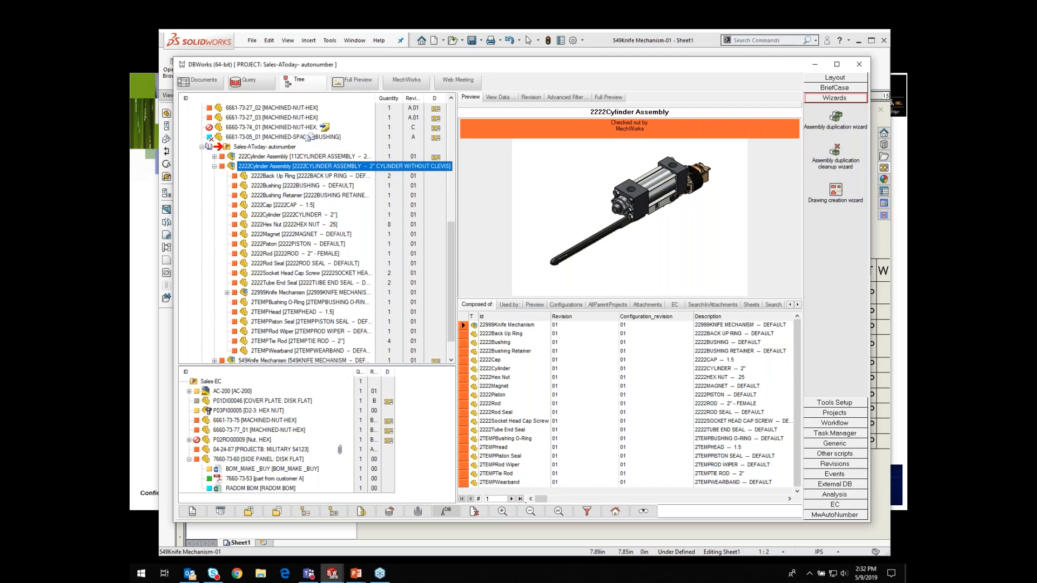
Step: Run a BOM command from the 2222Cylinder Assembly's context menu in the tree
right_click(246, 167)
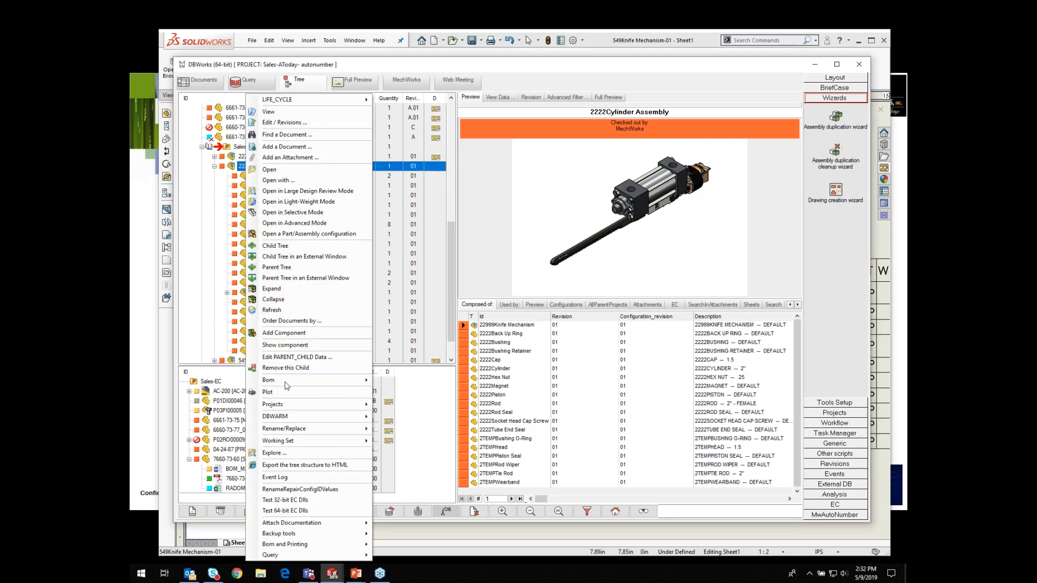
mouse_move(288, 380)
left_click(403, 424)
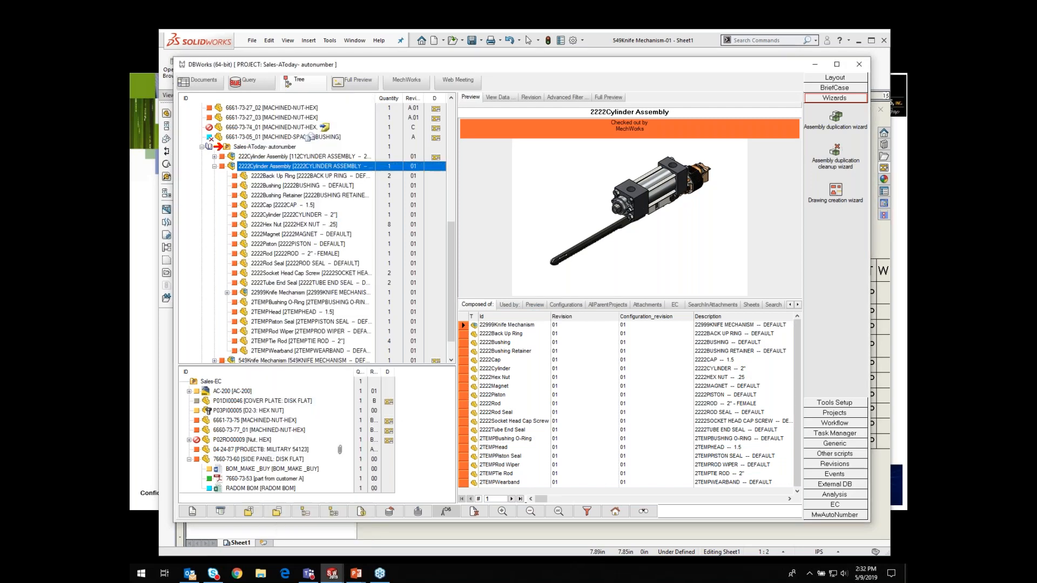
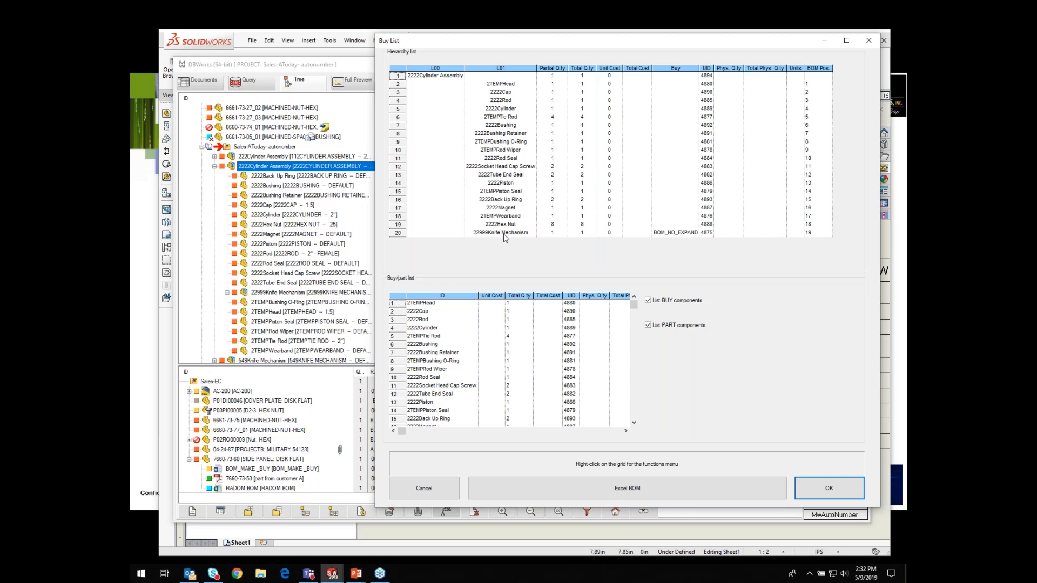
Step: Close the Buy List and the DBWorks browser window
left_click(870, 41)
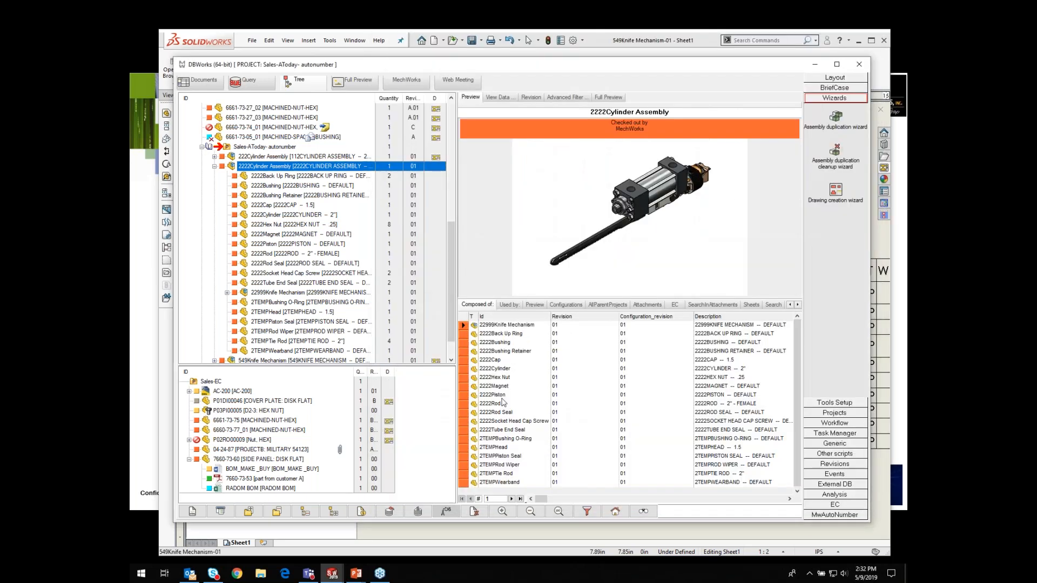
left_click(866, 67)
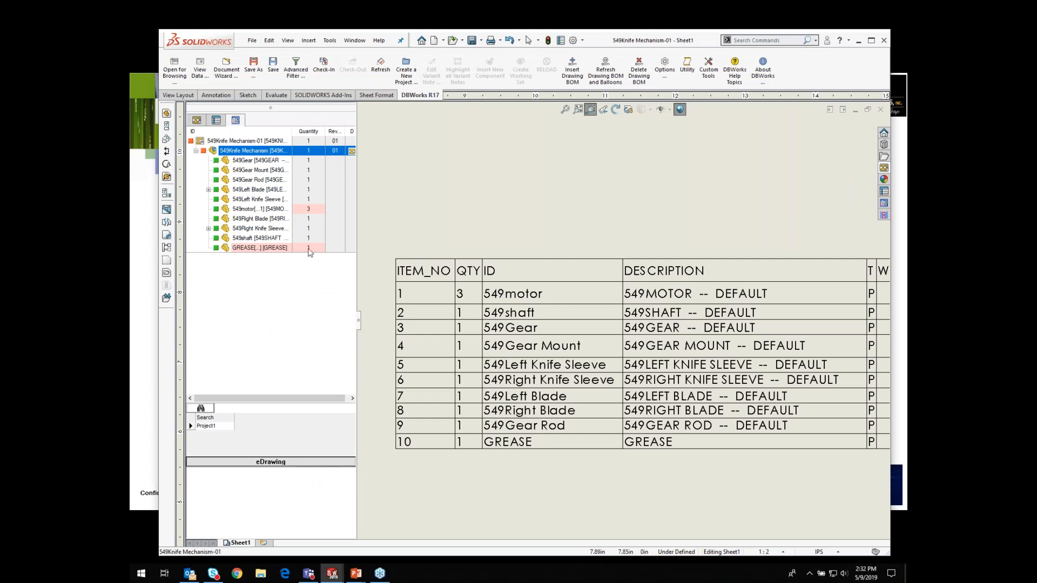
Step: Open the 549Knife Mechanism assembly from the drawing's DBWorks tree and show its DBWorks tree pane
left_click(234, 151)
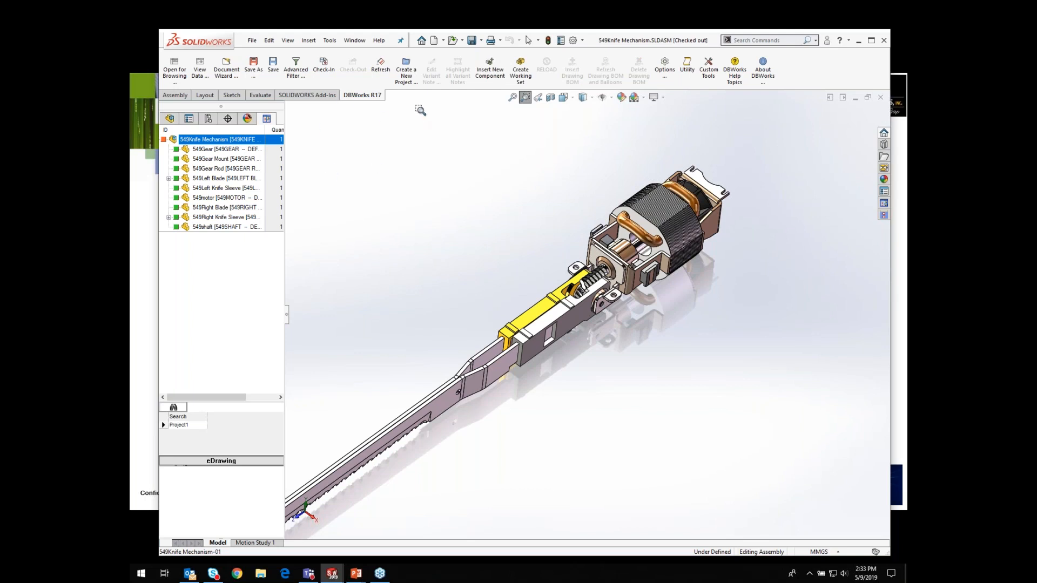
left_click(884, 203)
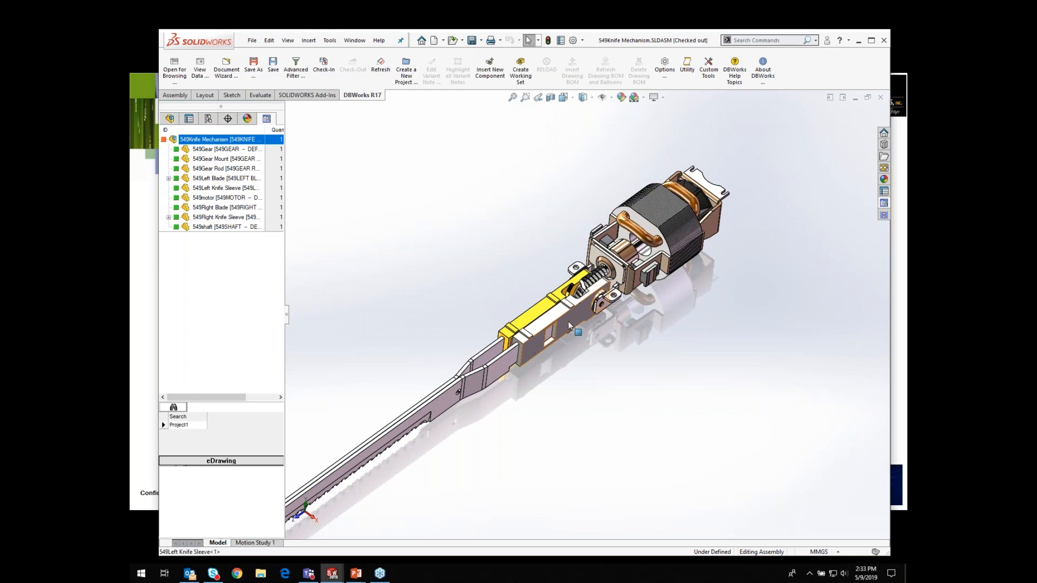
Step: Select the 549Left Knife Sleeve component and open it as a part
left_click(569, 322)
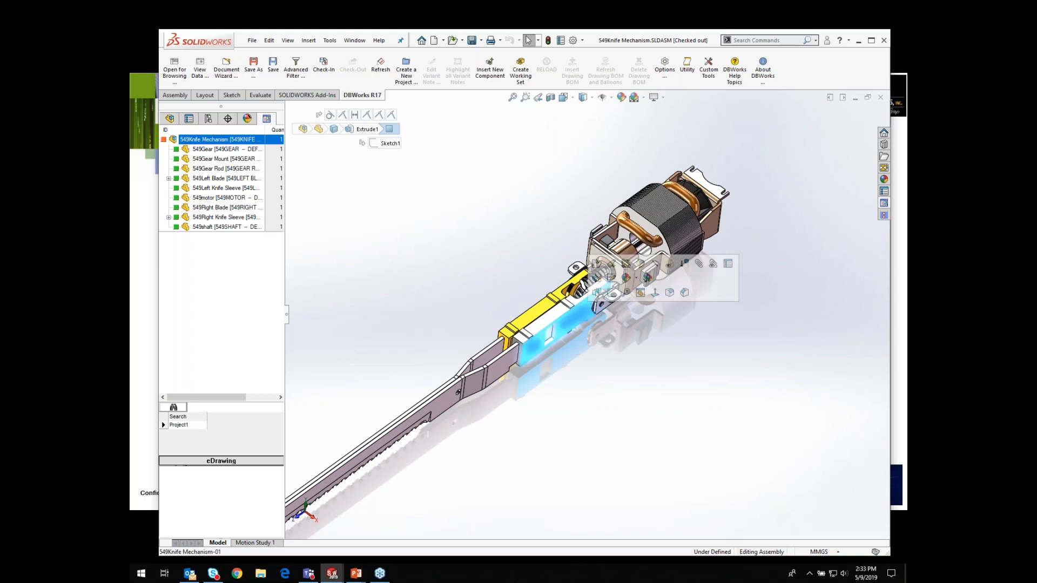
left_click(557, 314)
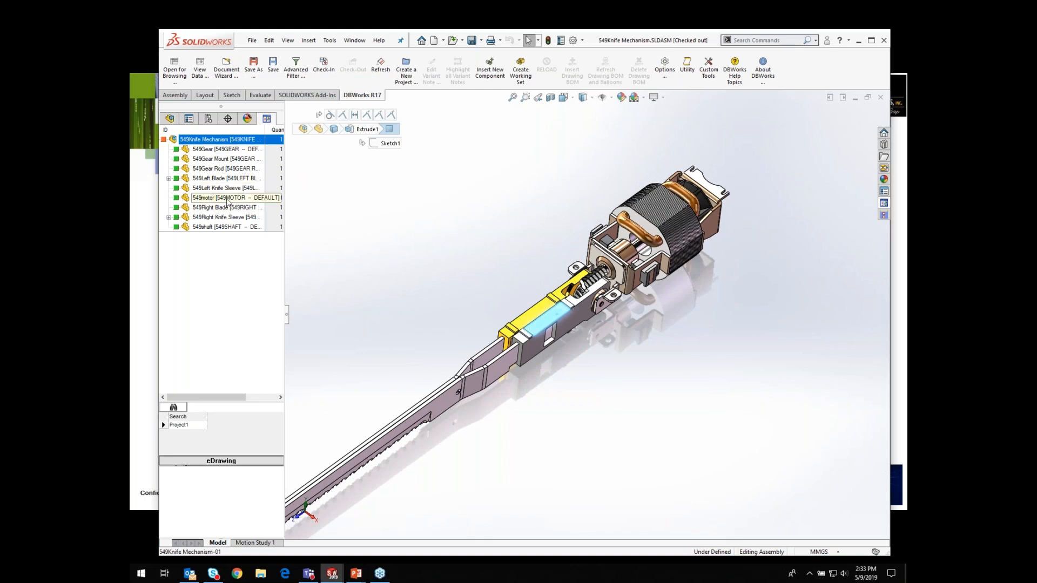
left_click(211, 188)
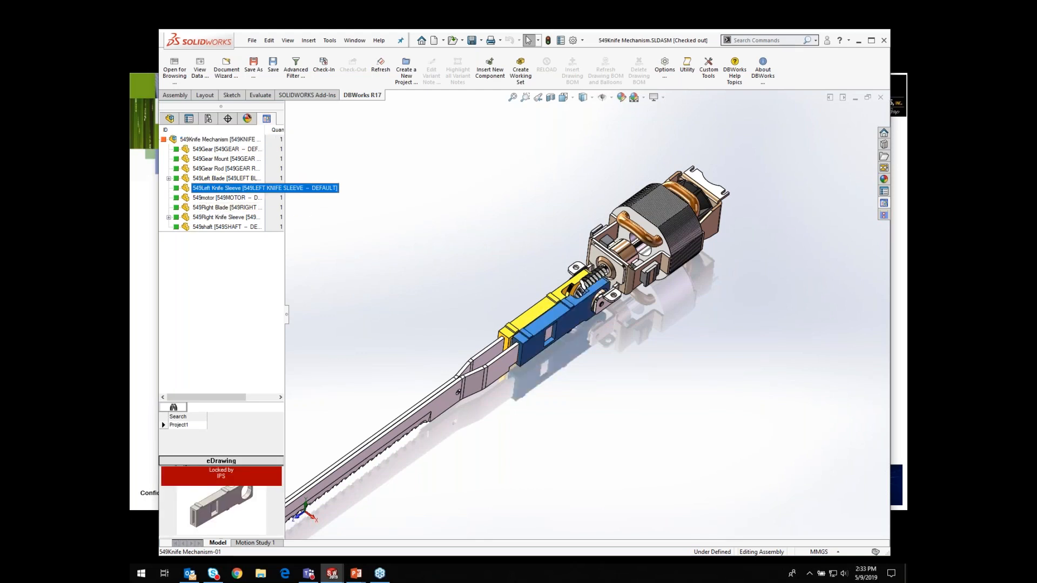
double_click(185, 189)
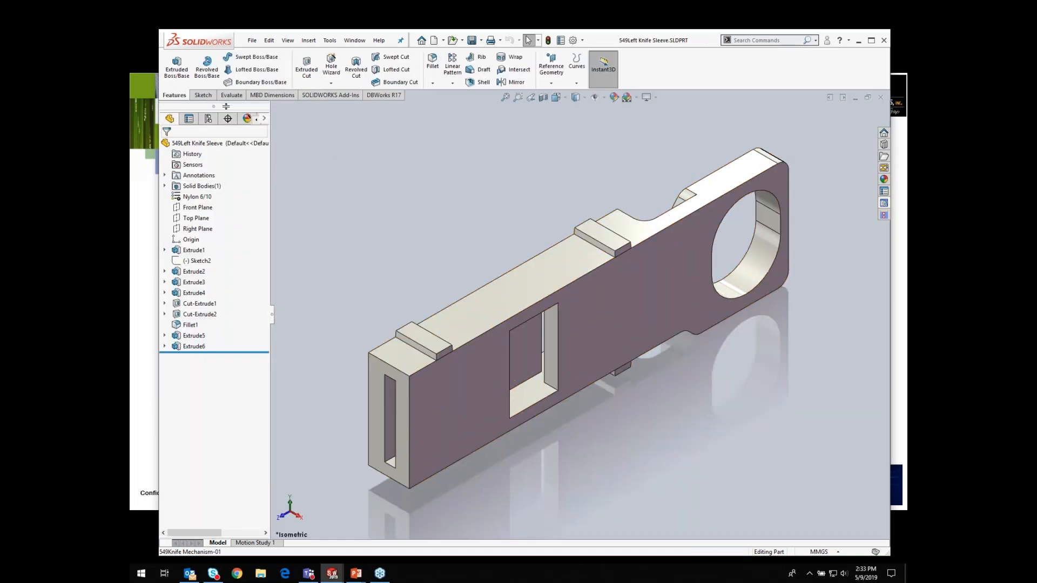
Step: Sketch a corner rectangle on the sleeve's side face between the square slot and the round hole
left_click(203, 96)
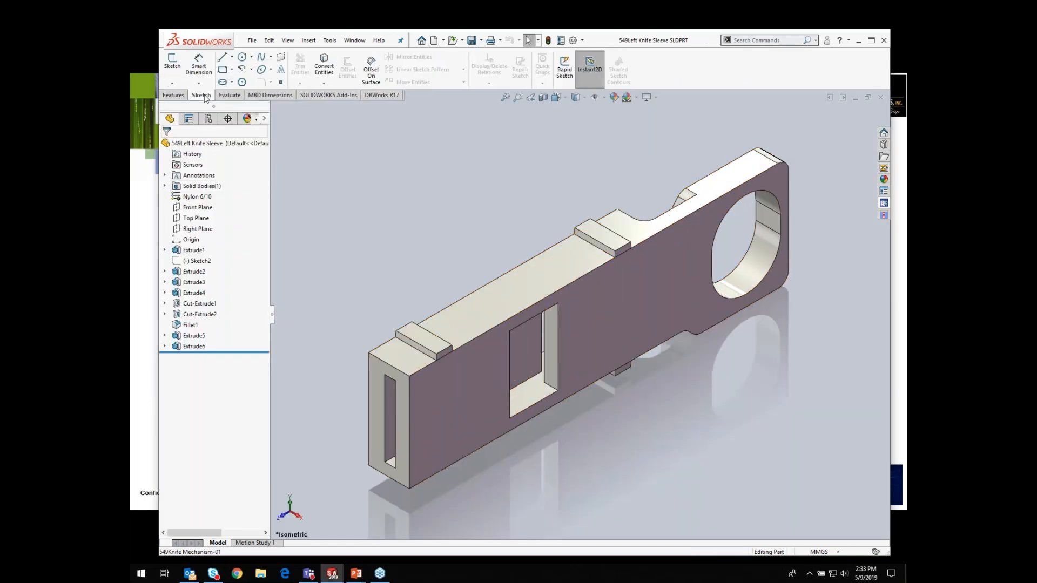
left_click(231, 70)
left_click(245, 85)
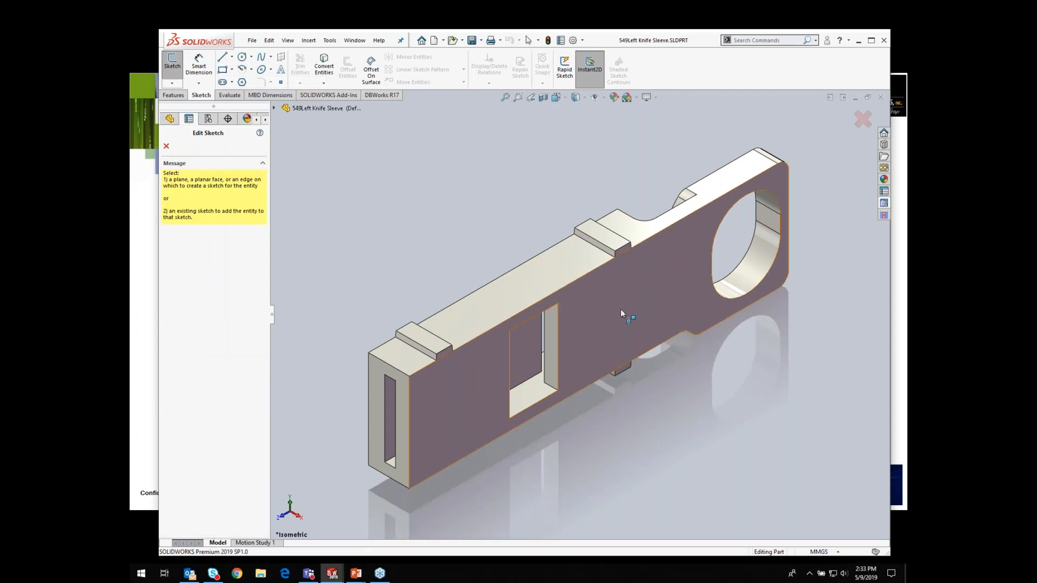
left_click(591, 293)
left_click(584, 295)
left_click(698, 312)
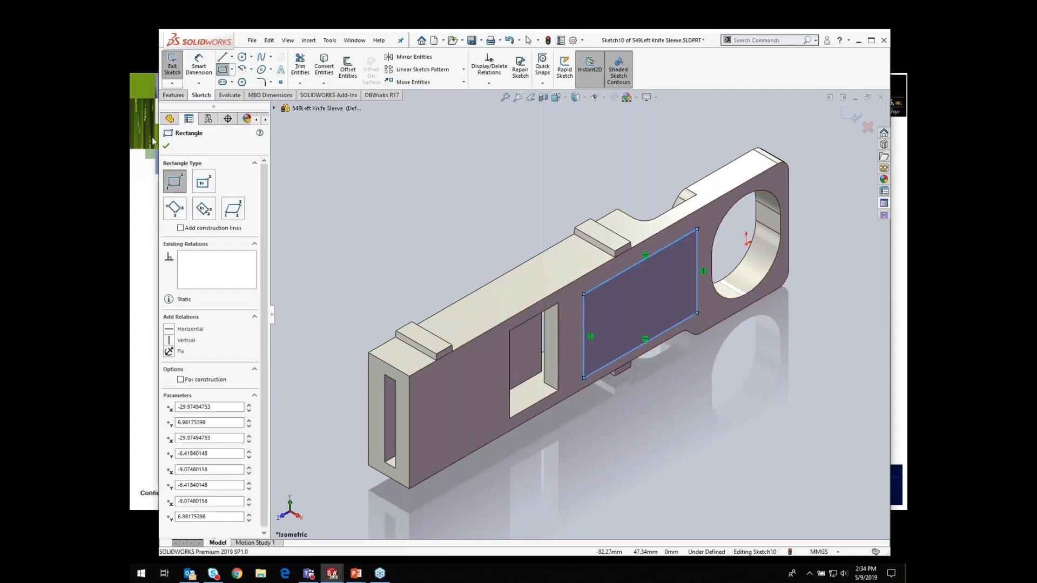
left_click(166, 146)
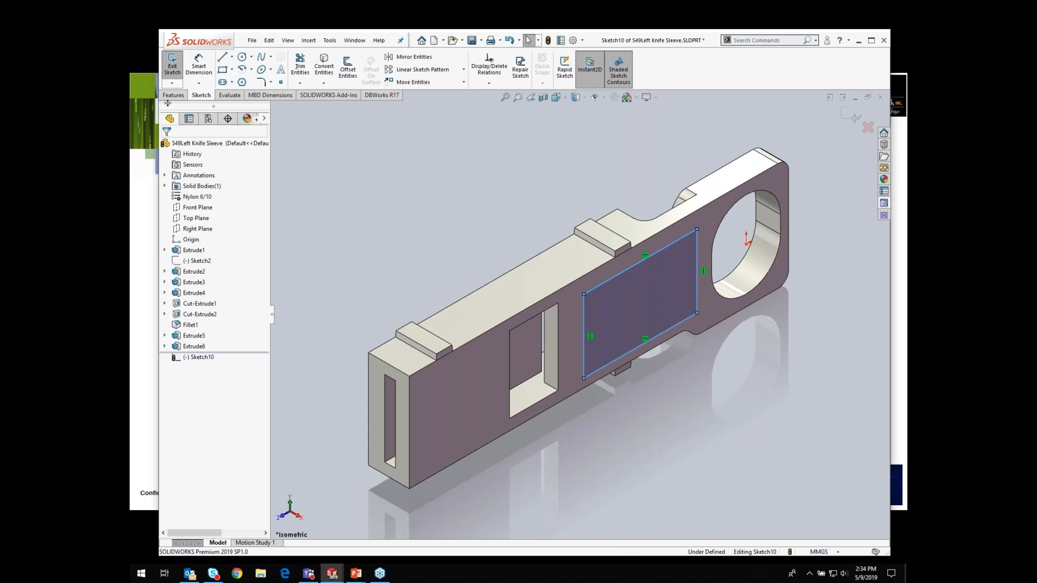
Step: Cut-extrude the rectangle with the default 10 mm blind depth
left_click(173, 96)
left_click(306, 68)
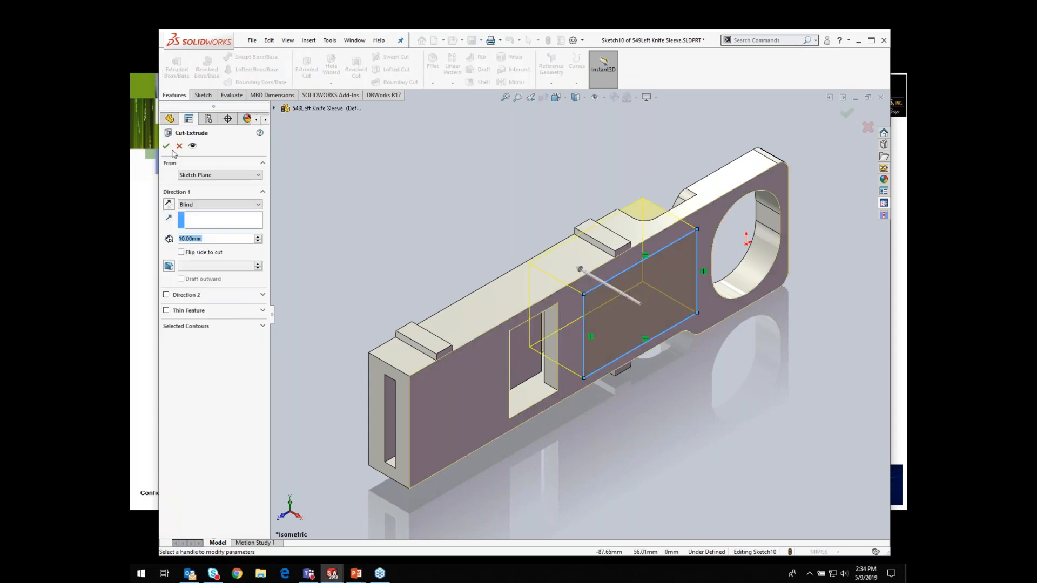
left_click(166, 146)
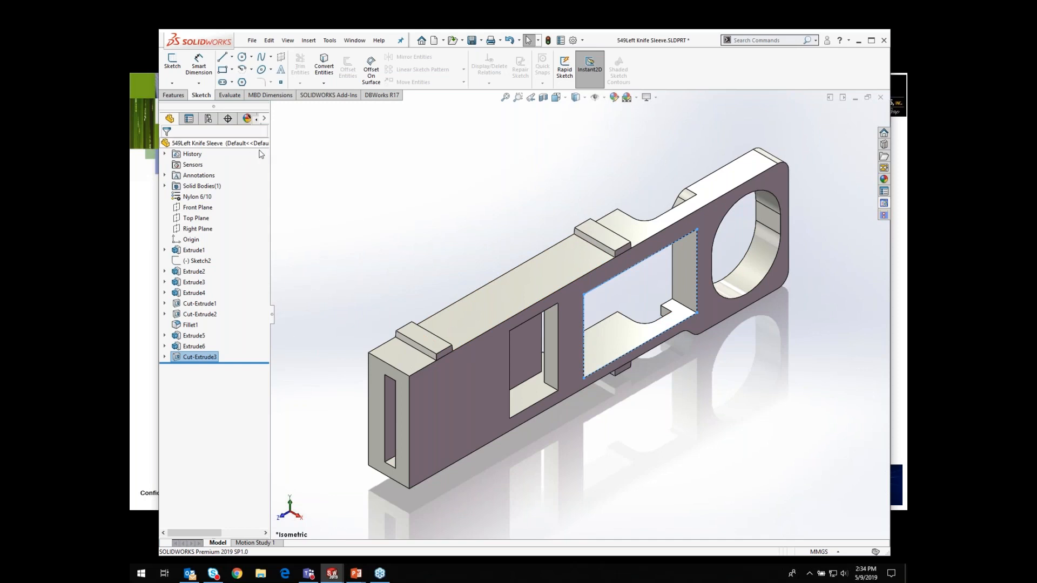
Step: Switch back to the 549Knife Mechanism assembly through the part's DBWorks parent tree
left_click_drag(271, 150, 296, 159)
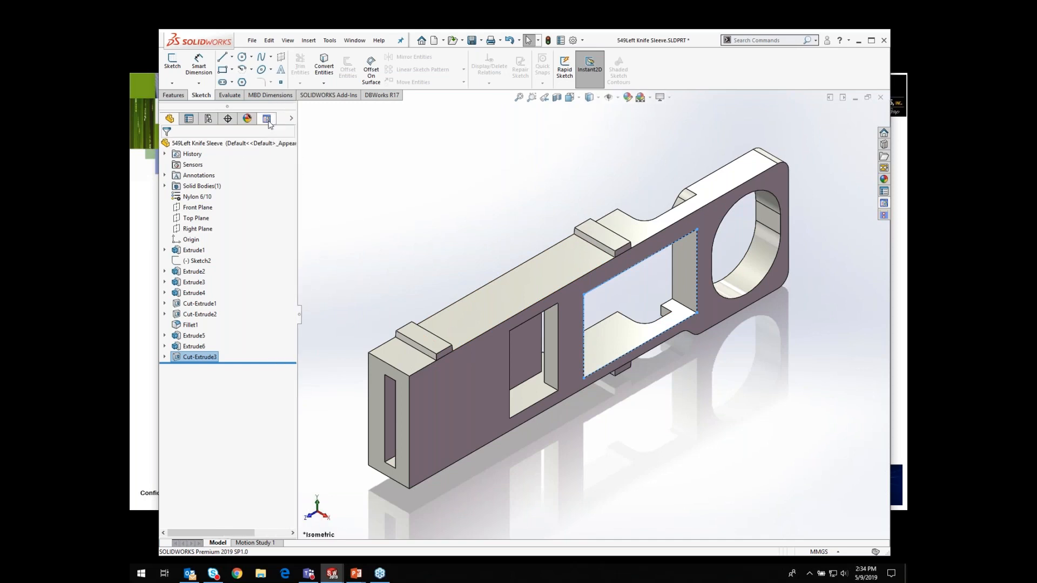
left_click(267, 119)
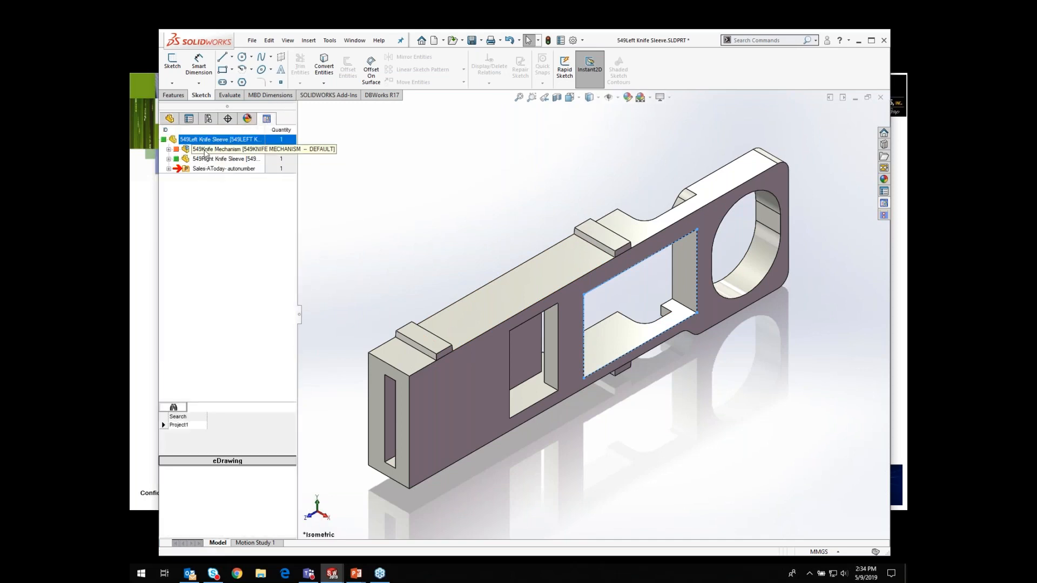
double_click(224, 149)
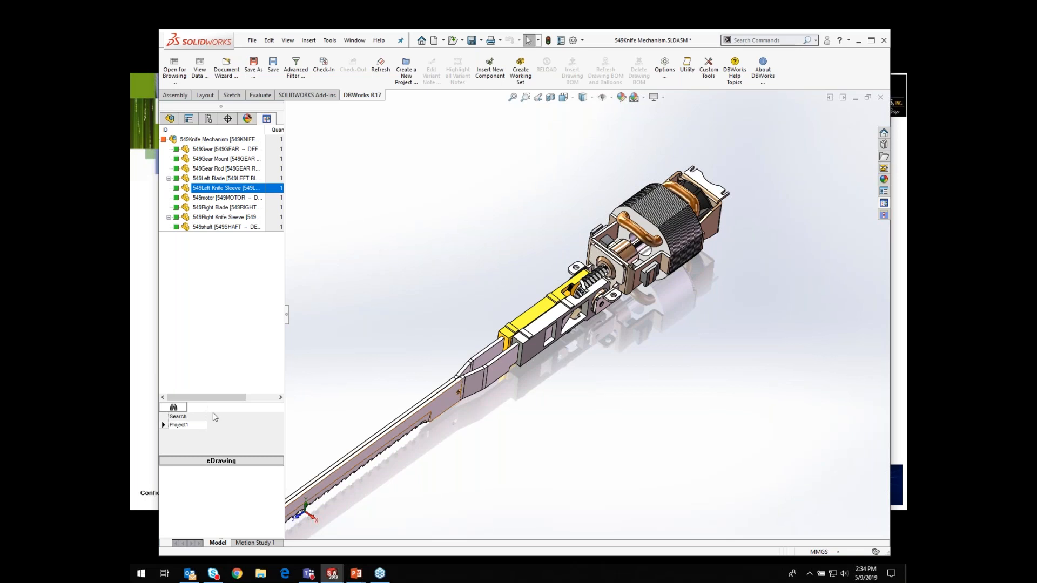
Step: Search DBWorks for documents matching LEFT KNIFE
left_click_drag(213, 402, 222, 331)
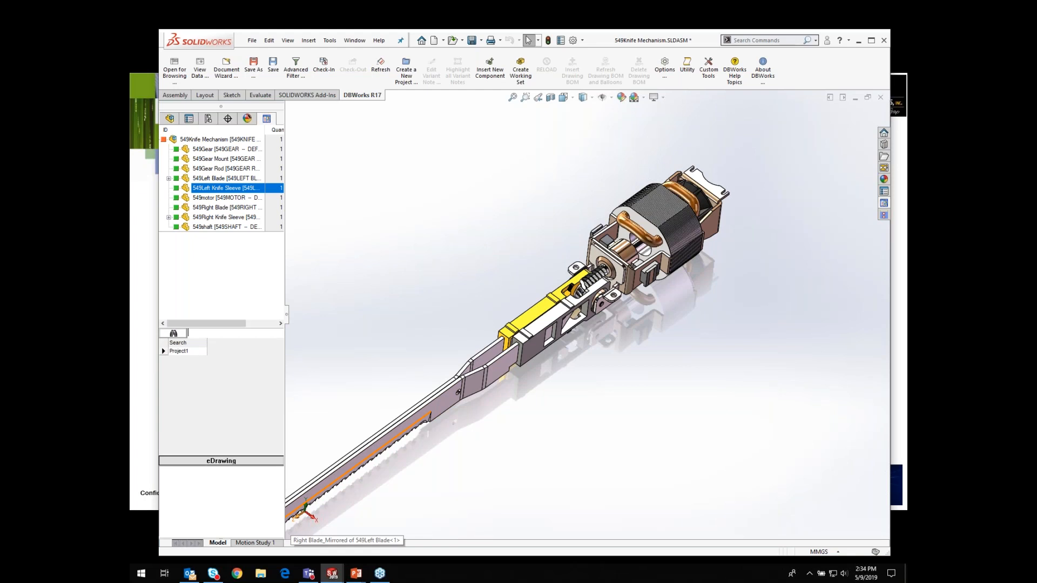
type("EFT KNIFE")
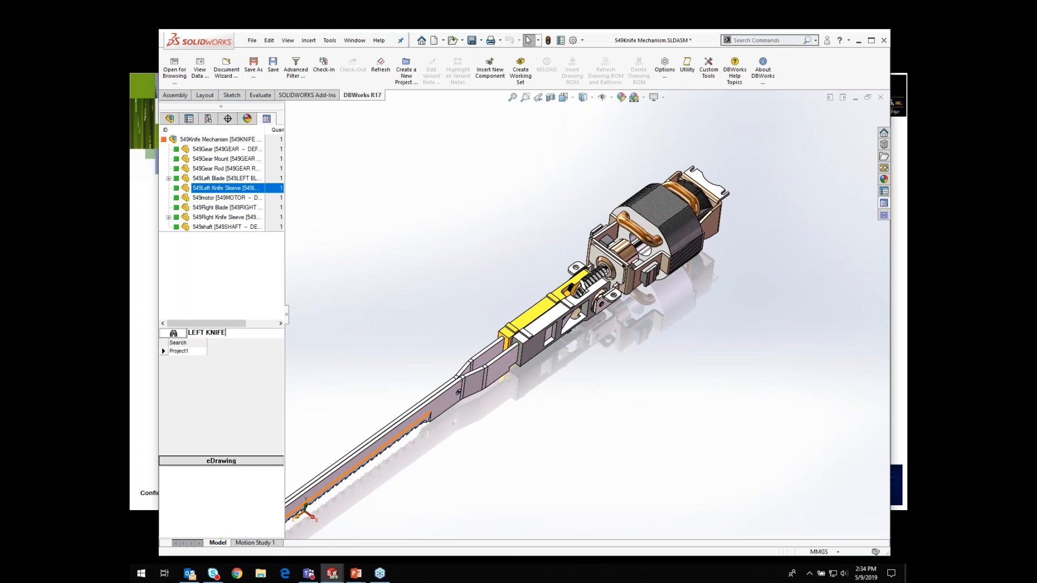
key("Return")
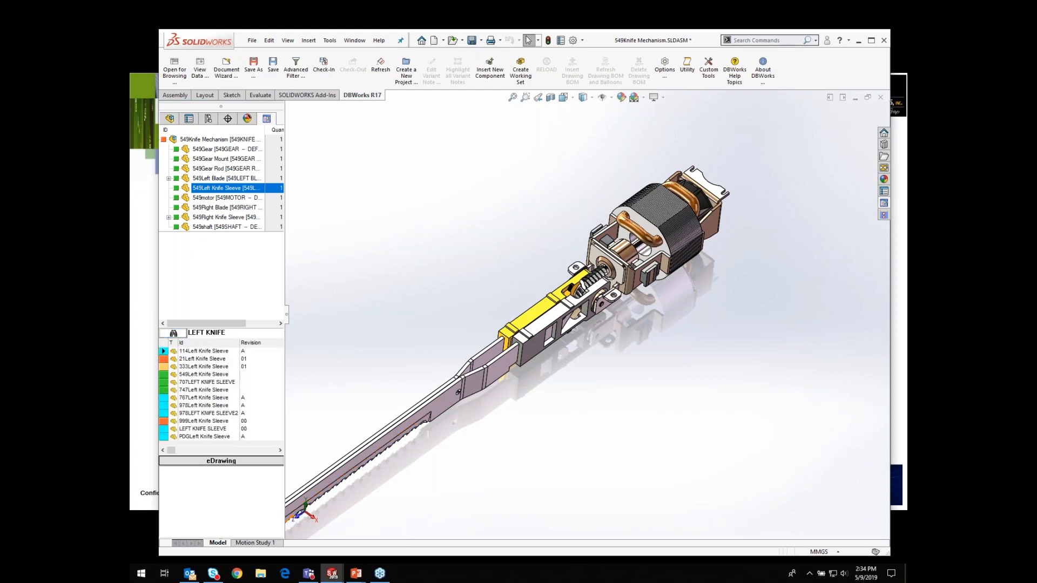
Step: Replace the selected 549Left Knife Sleeve component with 747Left Knife Sleeve from the search results
mouse_move(216, 390)
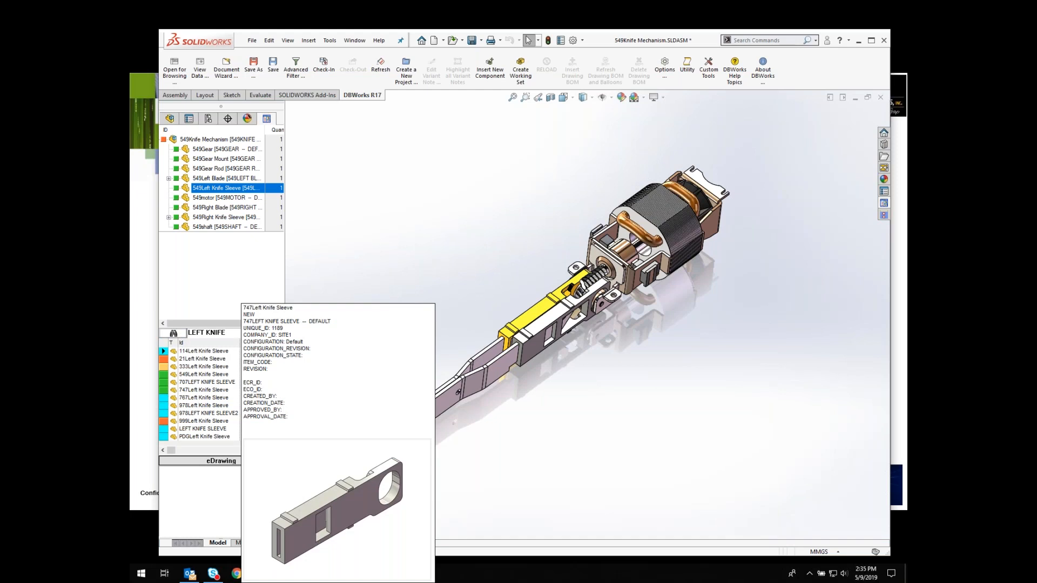
left_click(216, 390)
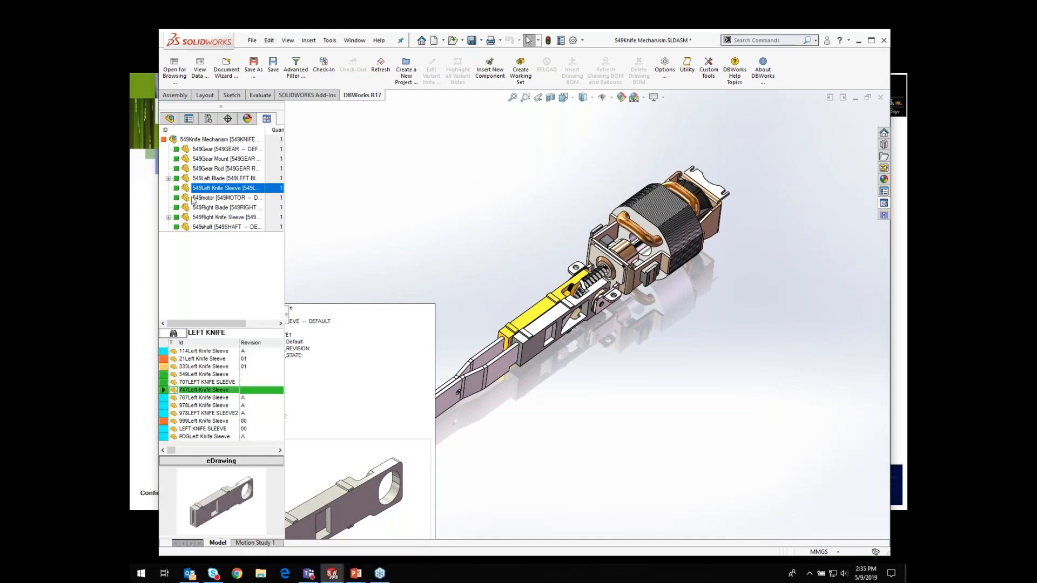
left_click(194, 392)
right_click(194, 390)
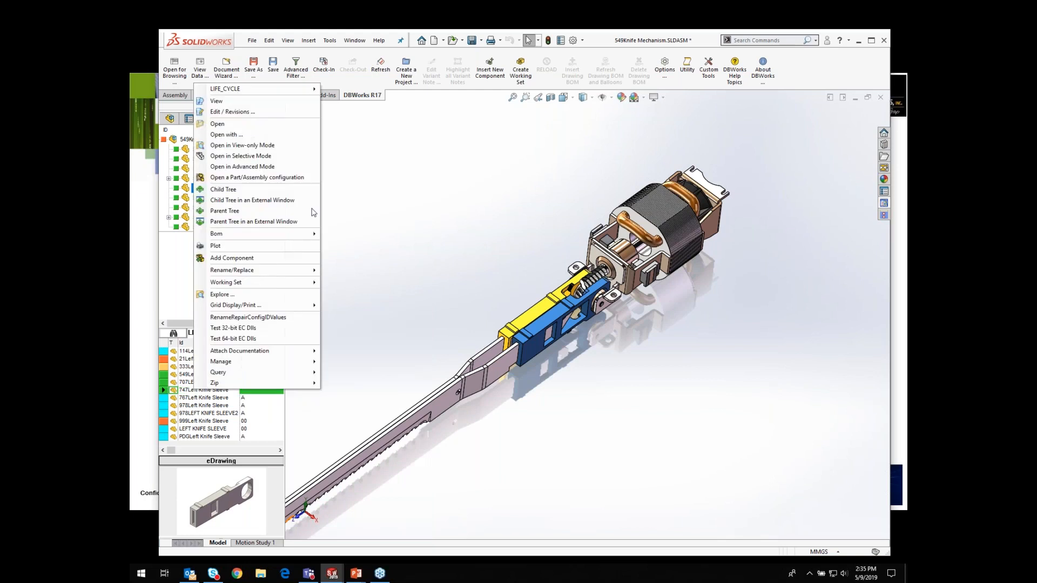
mouse_move(264, 271)
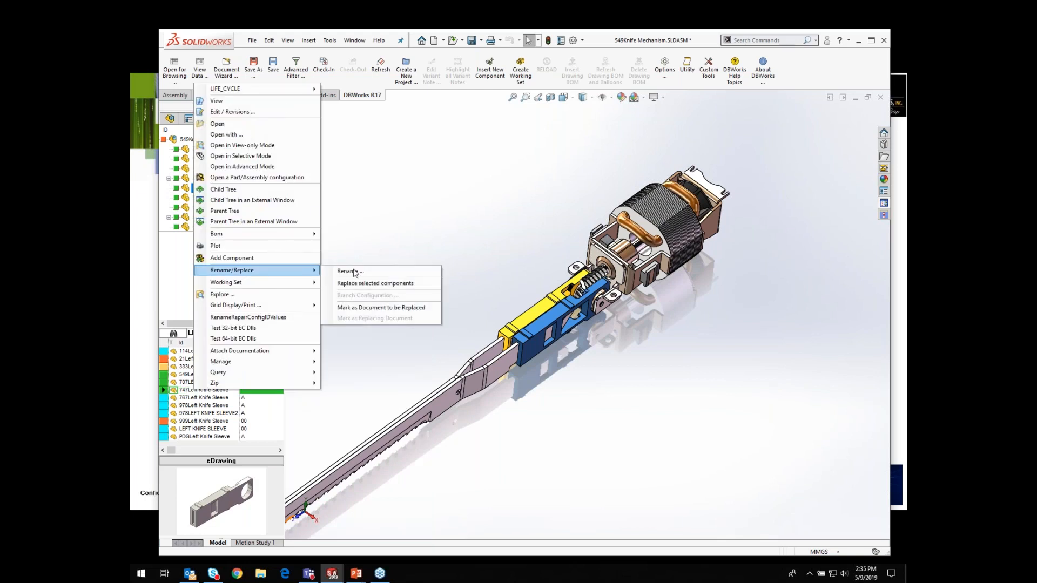
left_click(364, 284)
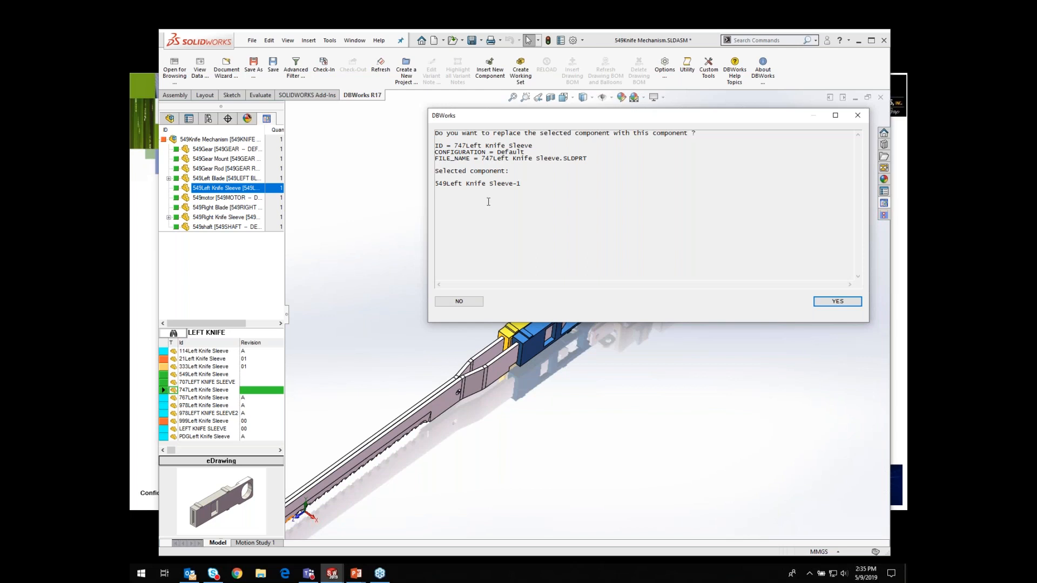
left_click(837, 302)
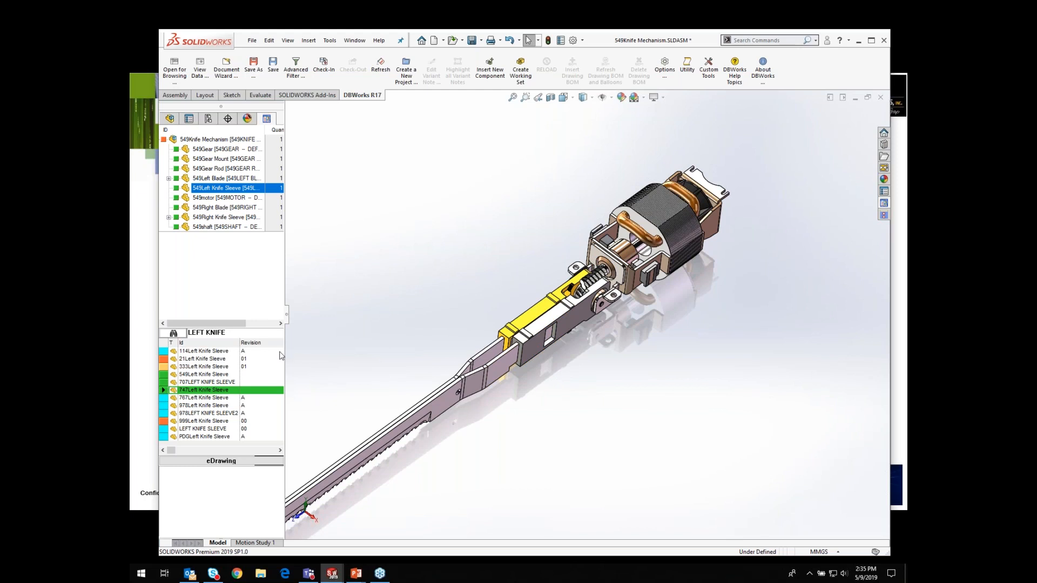
Step: Search DBWorks for documents matching NUT
left_click(245, 331)
left_click_drag(240, 331, 187, 333)
type("NUT")
left_click(183, 334)
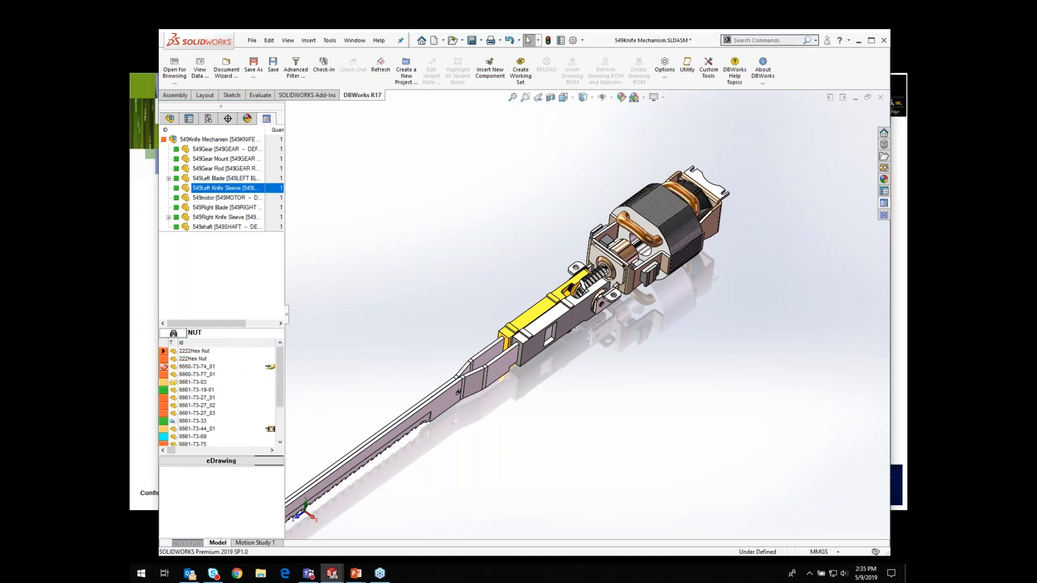
Step: Insert the 6661-73-27_03 nut into the assembly above the knife
left_click(194, 413)
left_click_drag(193, 413, 342, 195)
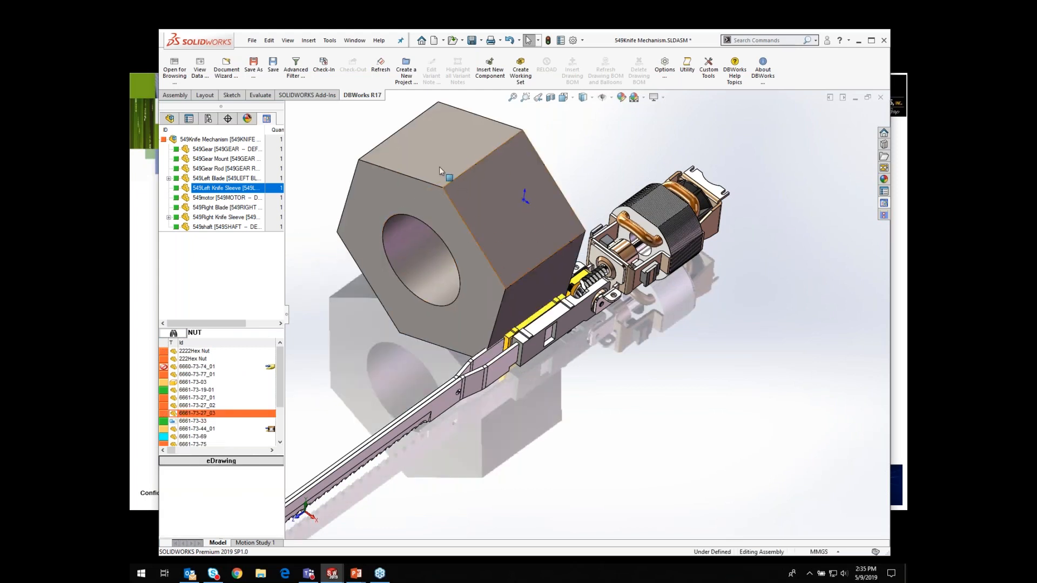
left_click(190, 390)
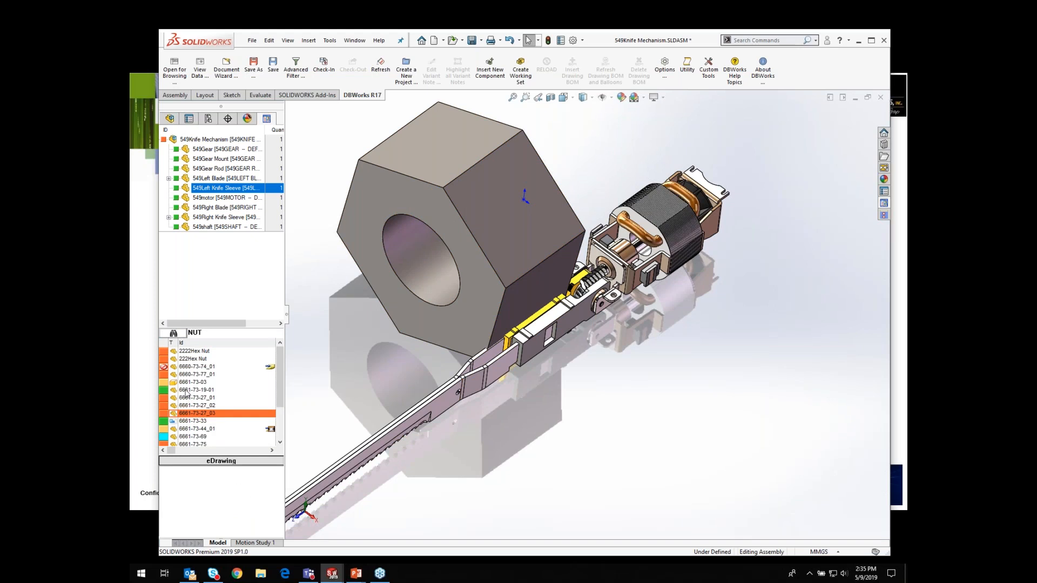
left_click_drag(193, 390, 734, 378)
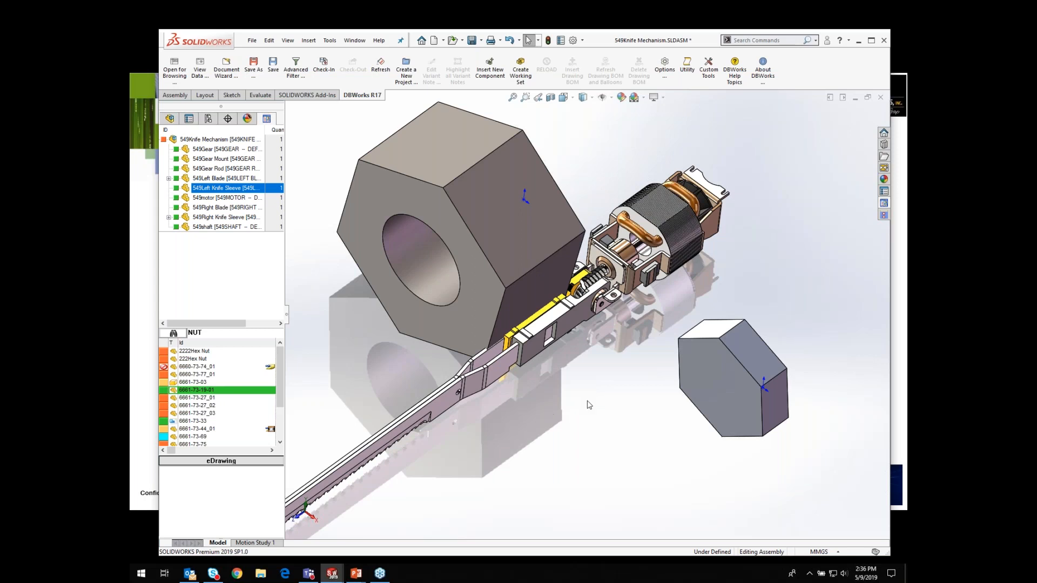
Step: Close the assembly, saving all modified documents
left_click(881, 98)
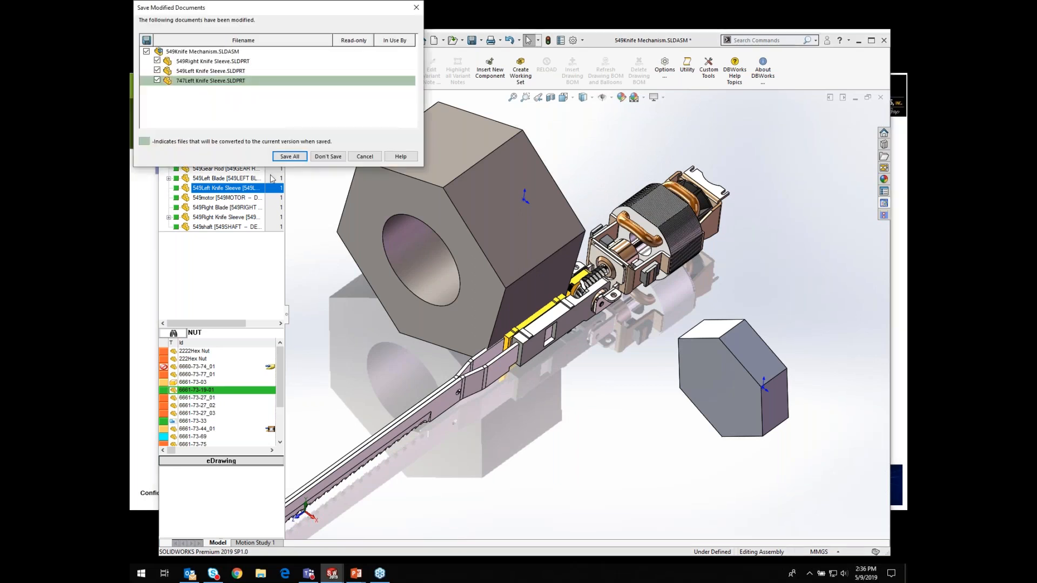
left_click(290, 156)
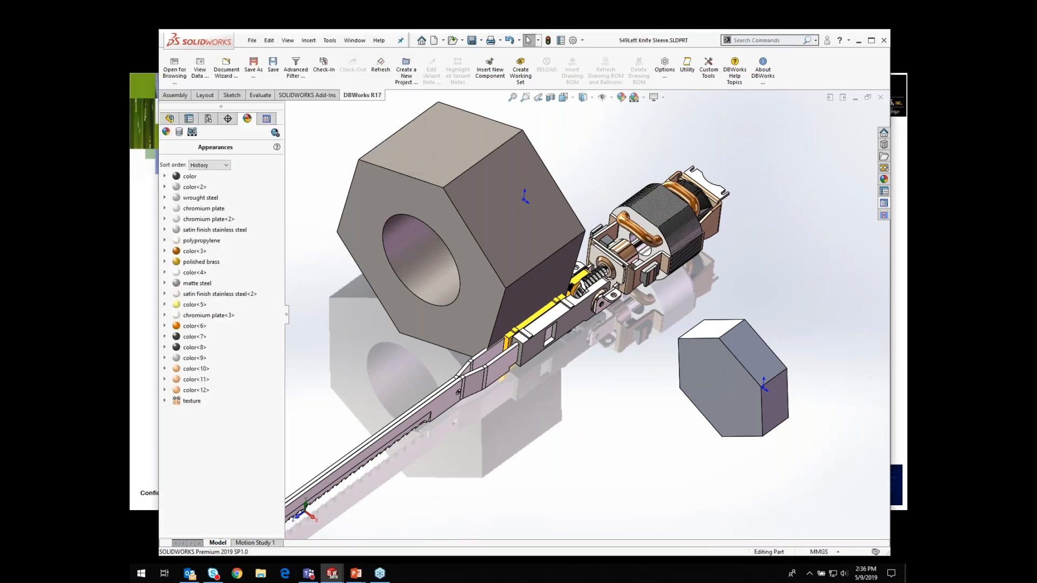
Step: Close the 549Left Knife Sleeve part without saving its changes
left_click(883, 98)
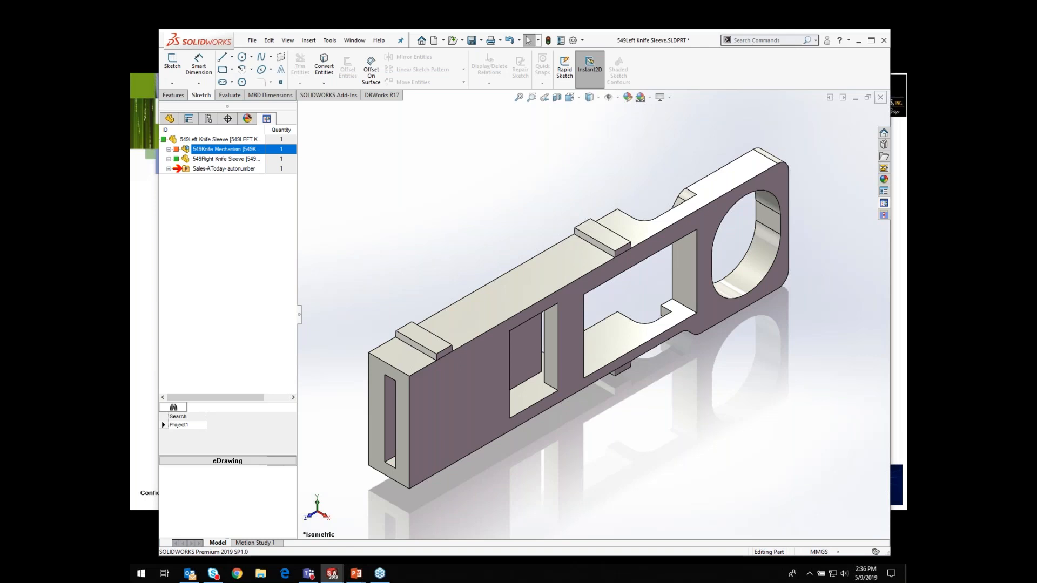
left_click(533, 290)
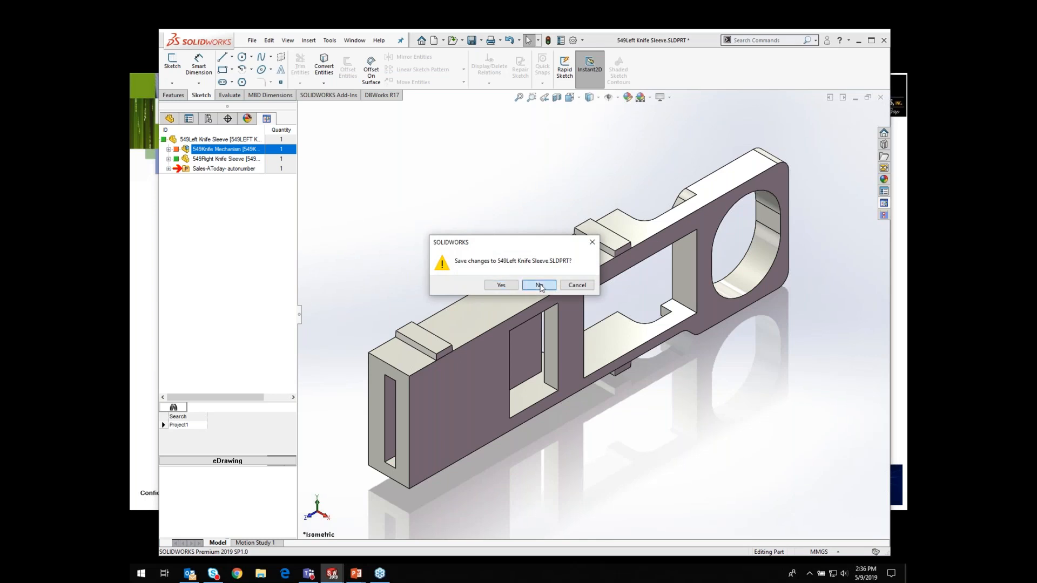
left_click(468, 302)
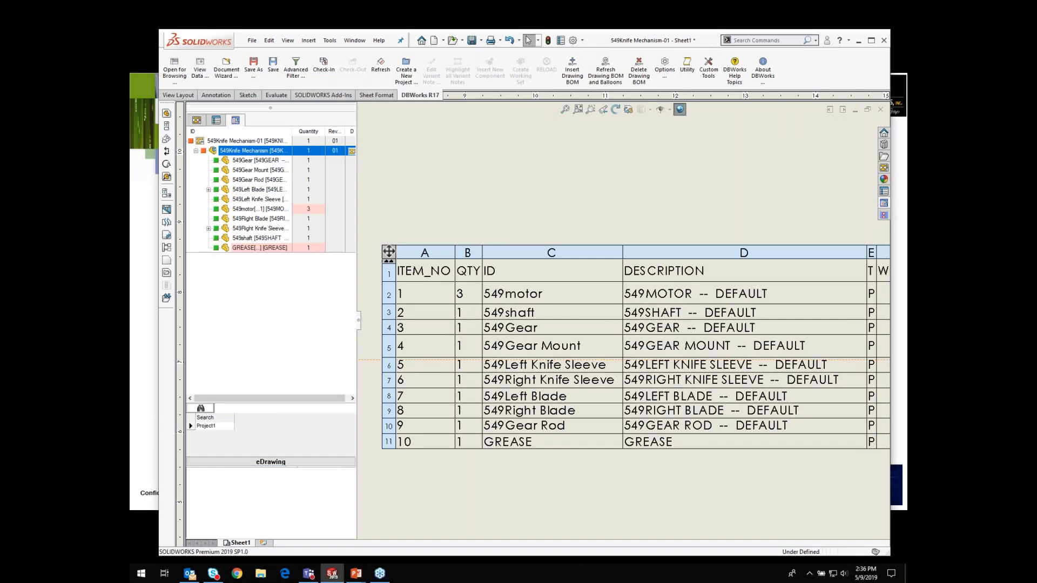
Step: Close the 549Knife Mechanism-01 BOM drawing without saving the modified documents
left_click(884, 111)
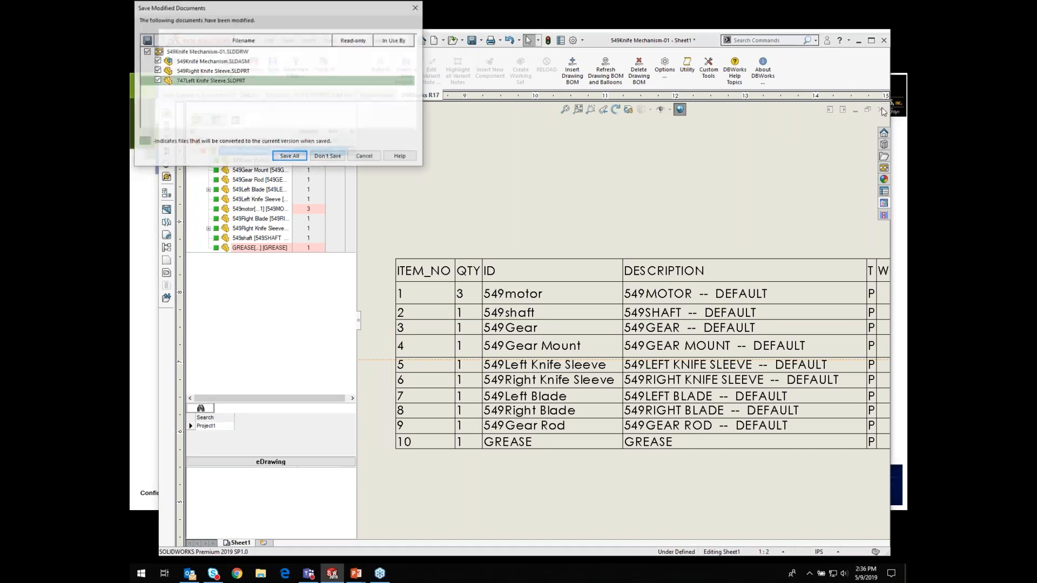
left_click(344, 160)
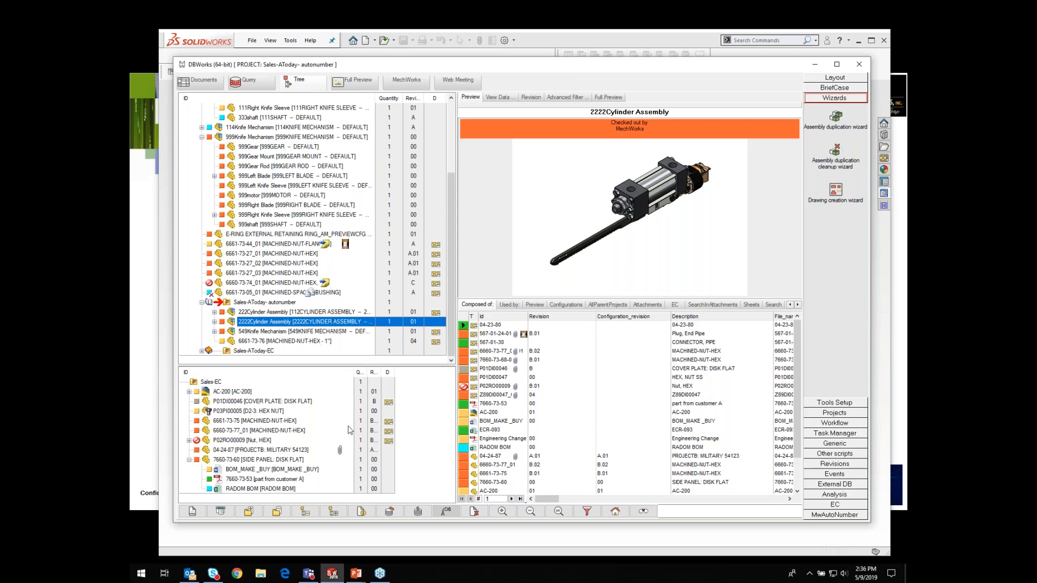
Step: Rename the 6661-73-75 nut using the CUSTOMER-789 format and the Machined > Nut > Hex category
left_click(247, 421)
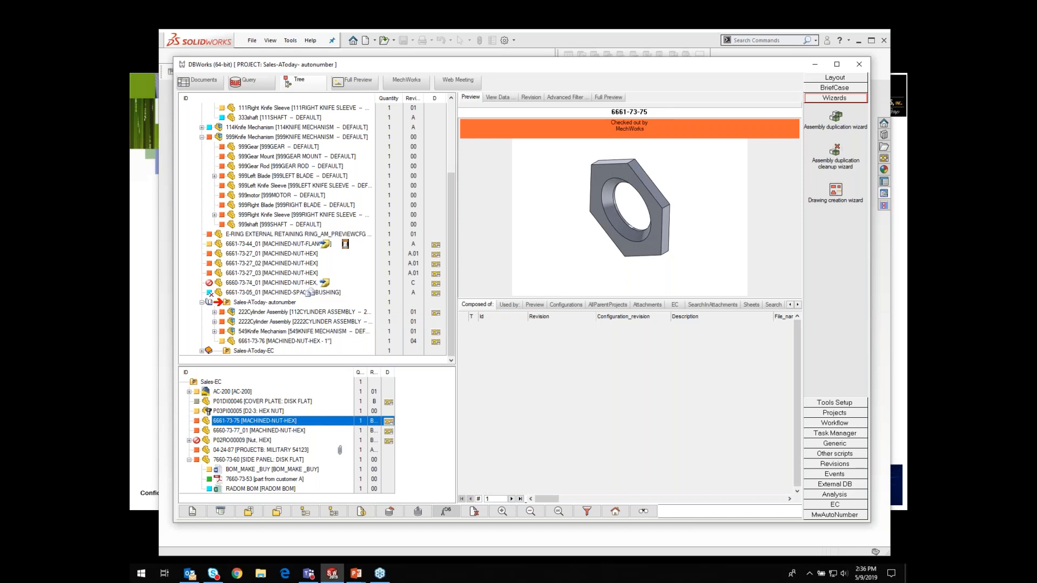
right_click(243, 421)
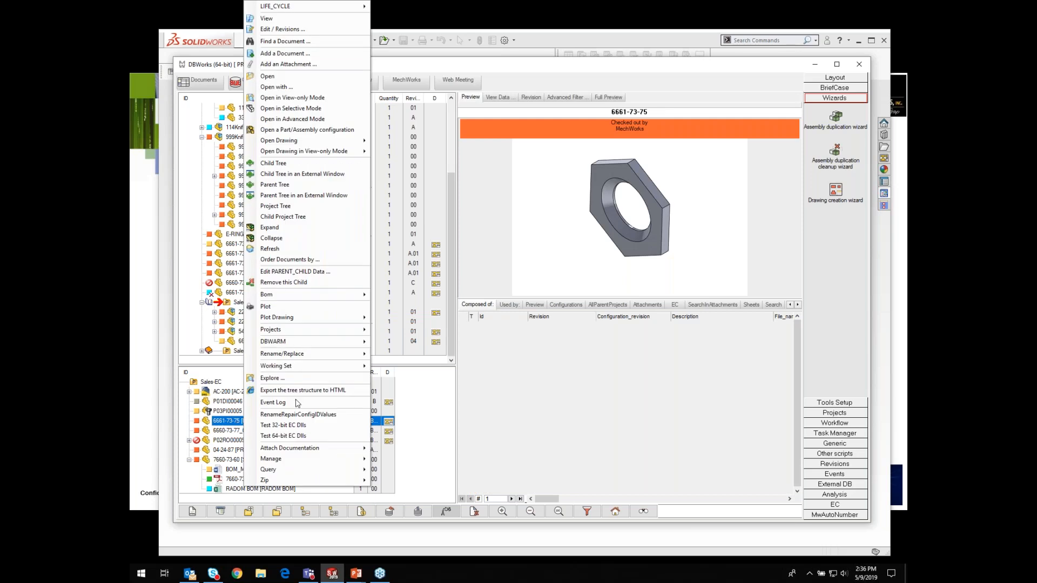
mouse_move(280, 357)
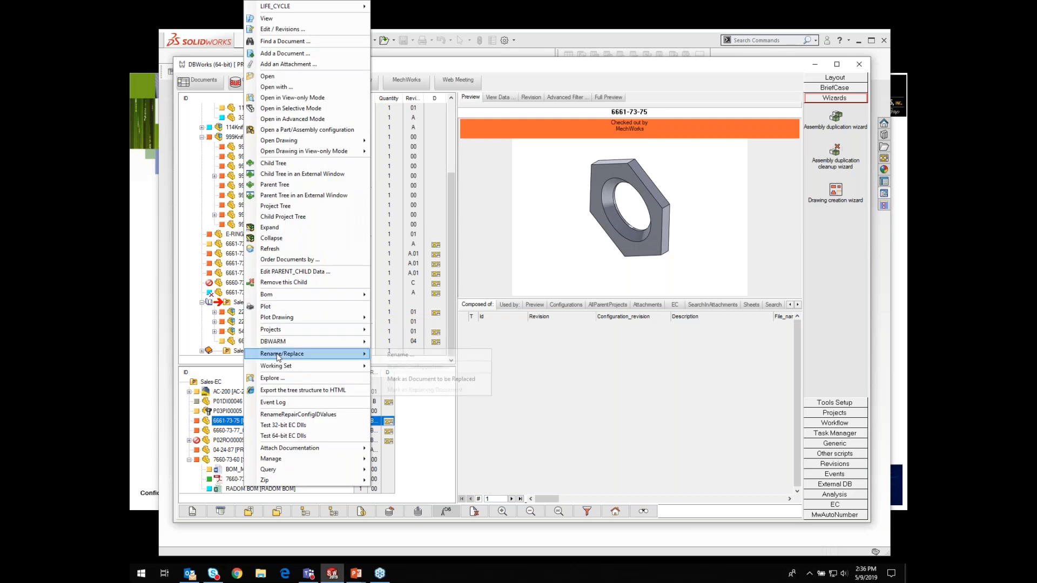
left_click(404, 359)
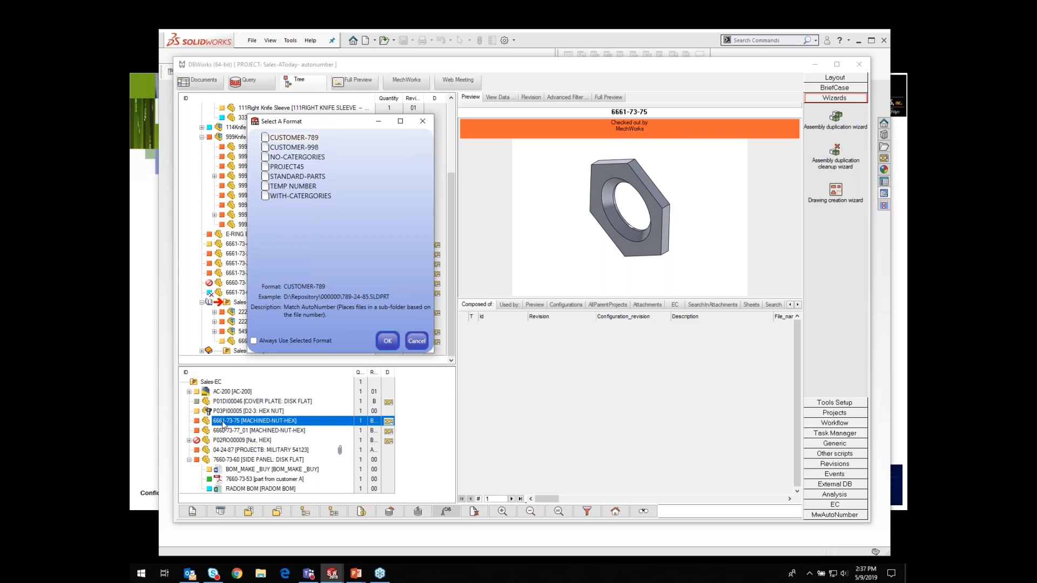
left_click(283, 138)
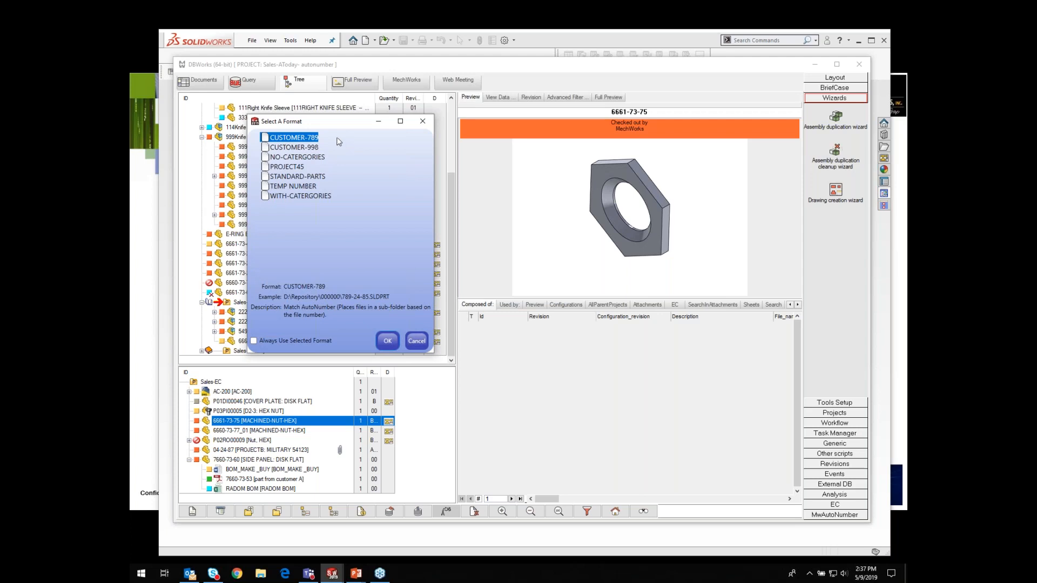
left_click(387, 345)
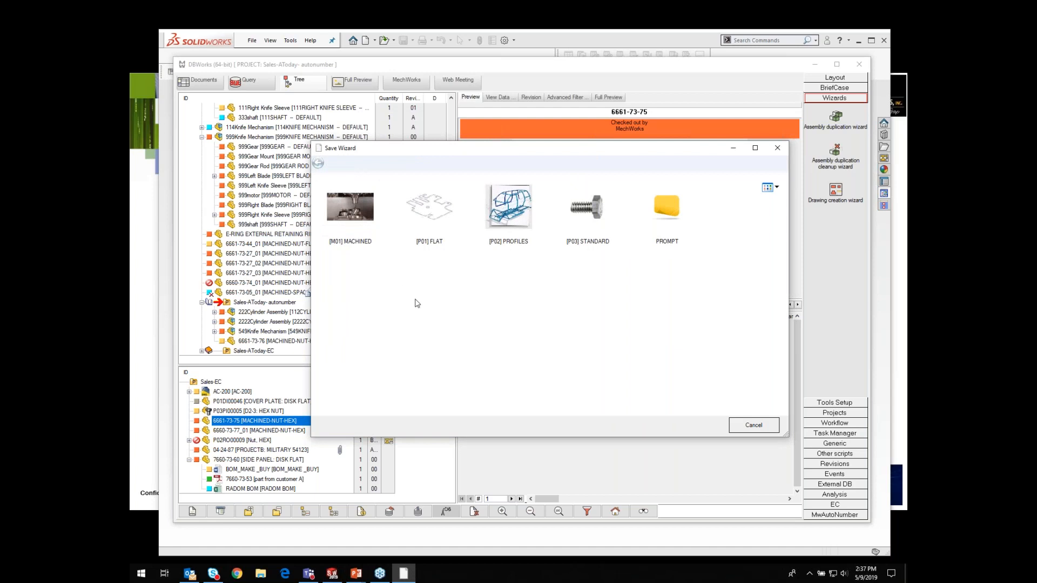
left_click(355, 214)
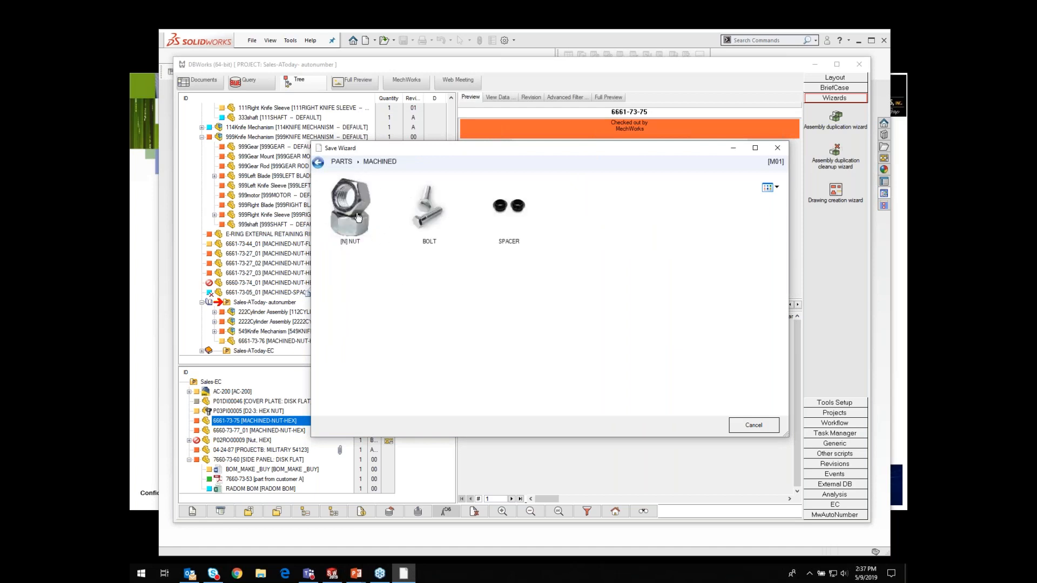
left_click(354, 225)
left_click(353, 217)
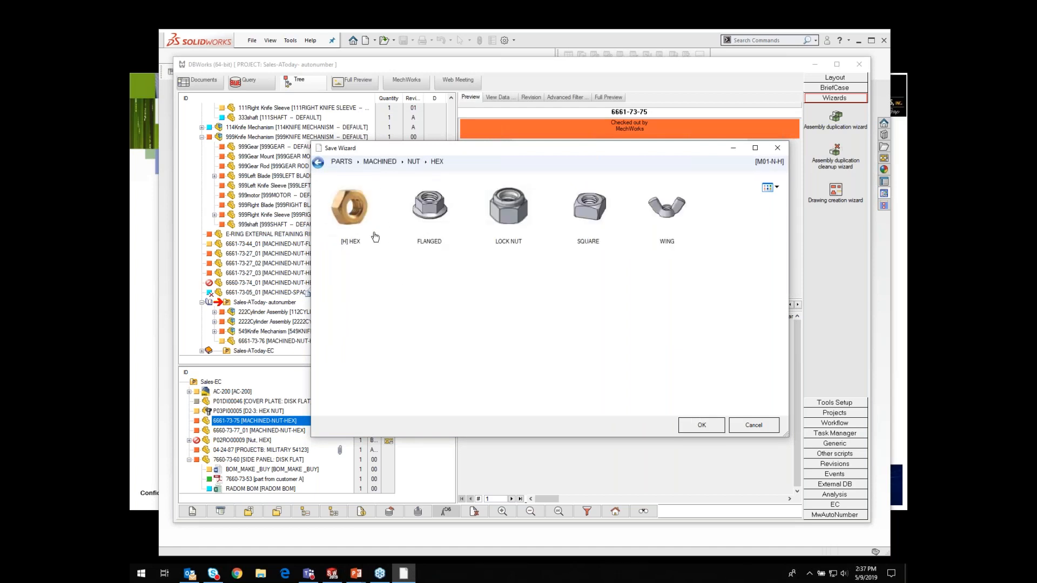
left_click(701, 431)
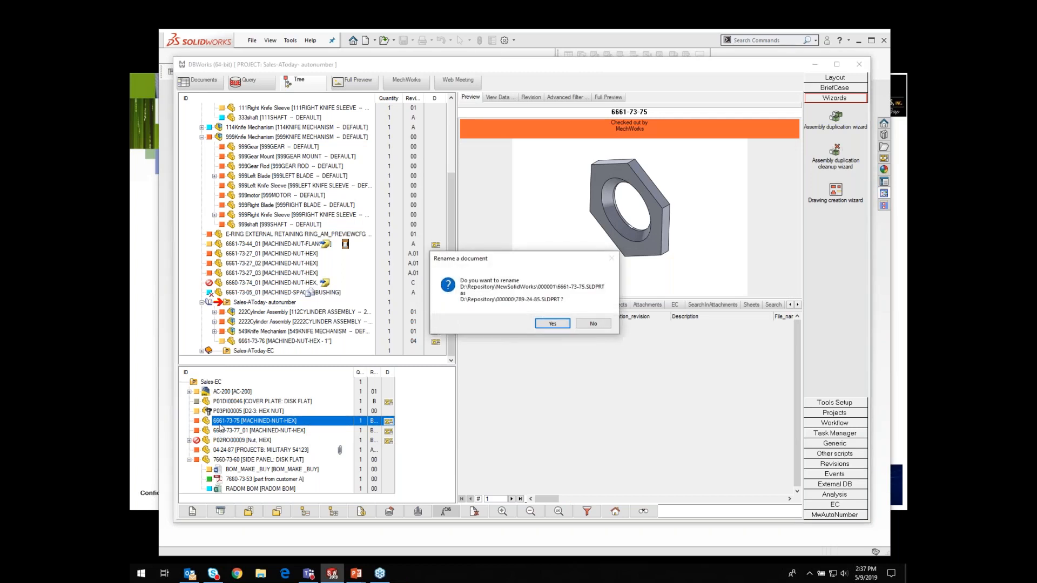
left_click(552, 326)
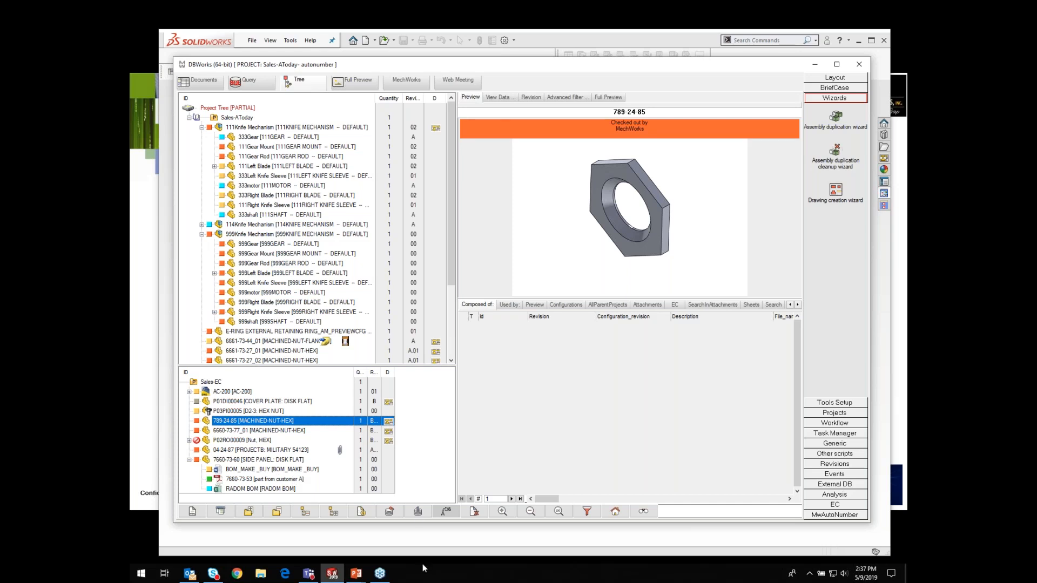
Step: Create a working set from the 789-24-85, 6660-73-77_01, 04-24-87 and 7660-73-60 documents in the Sales-EC tree
left_click(232, 430, "ctrl")
left_click(236, 450, "ctrl")
left_click(236, 459, "ctrl")
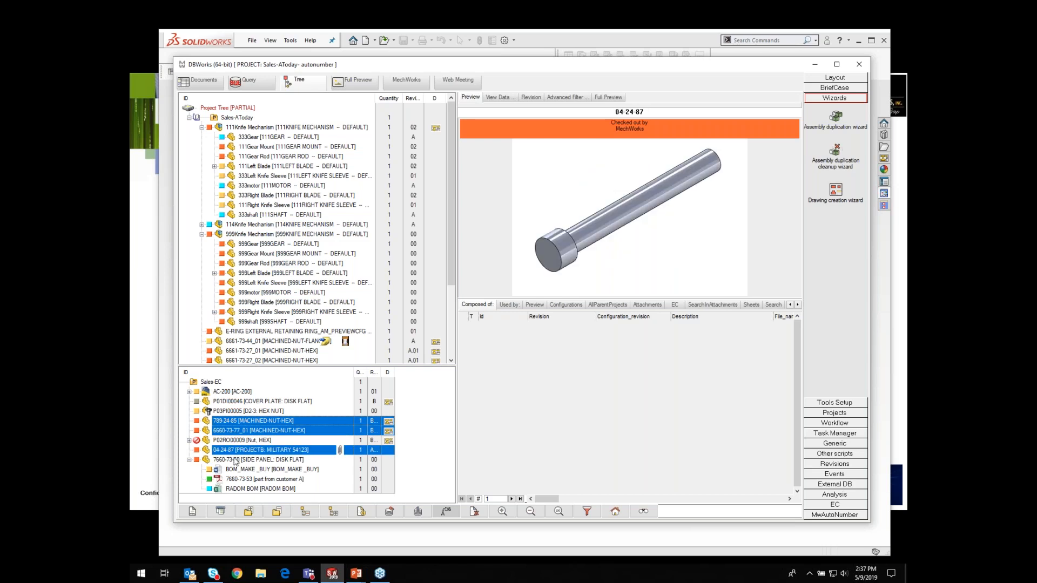
right_click(229, 426)
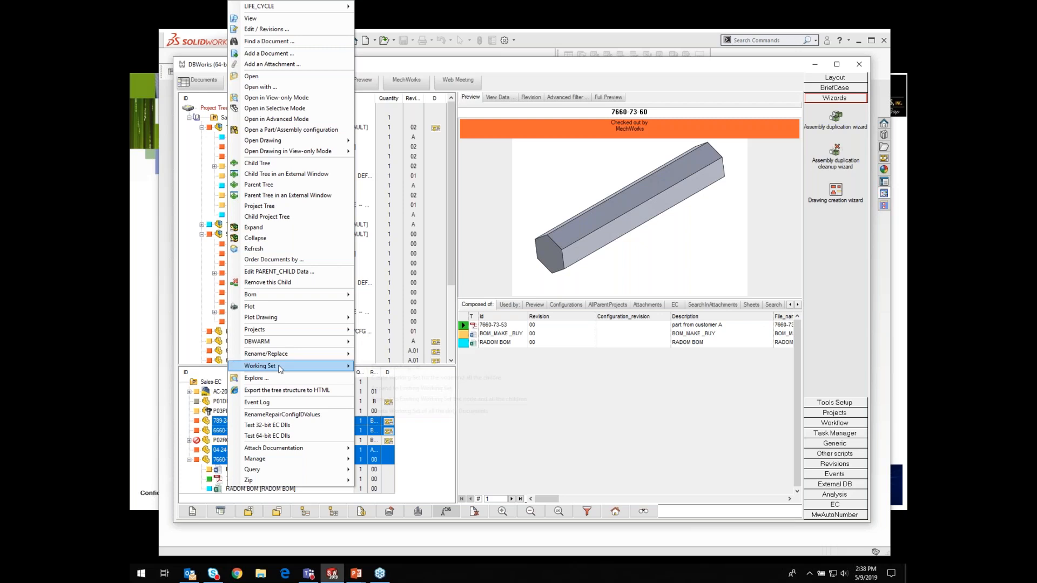
mouse_move(280, 368)
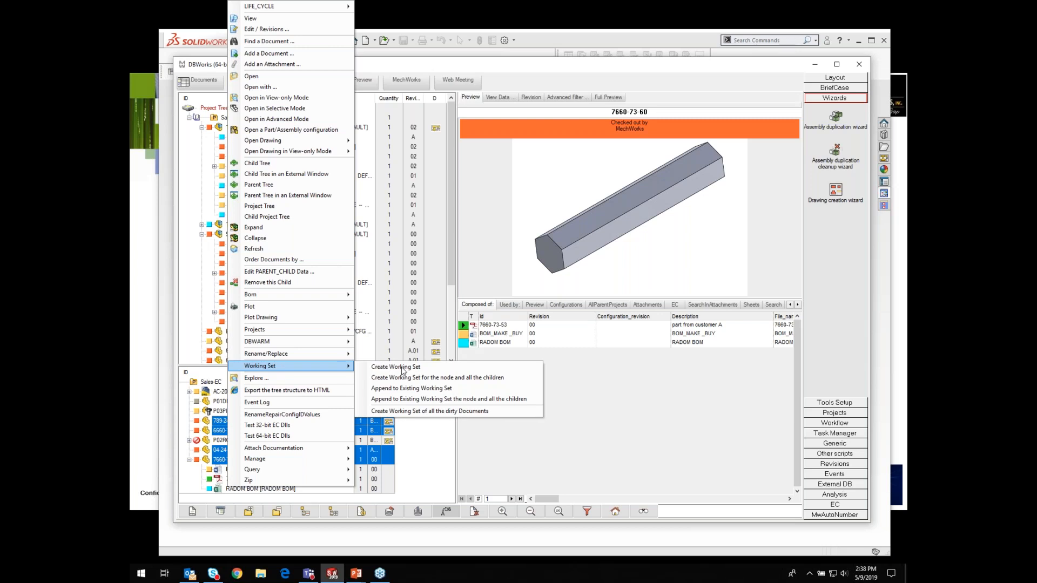
left_click(403, 367)
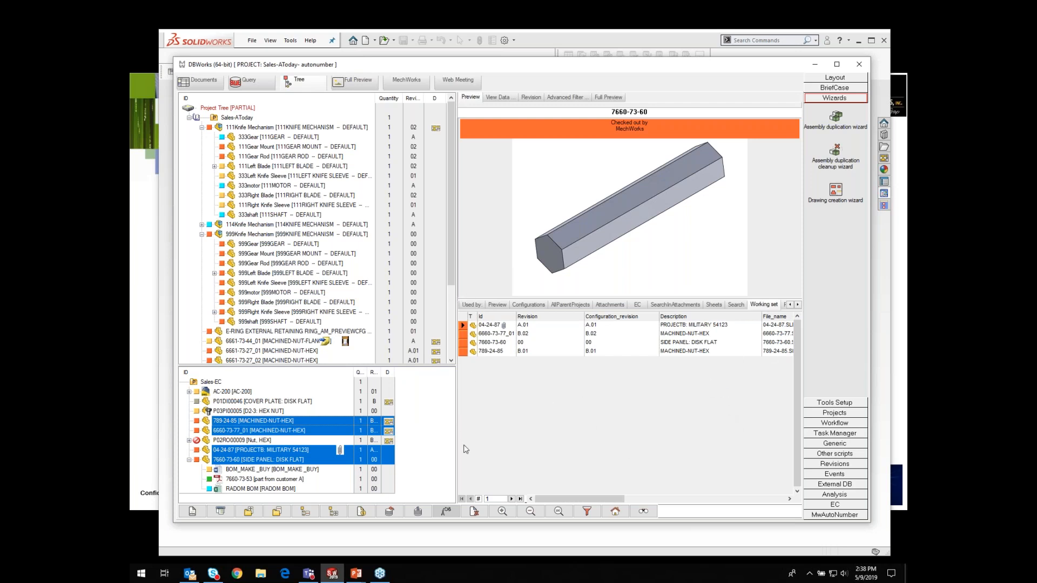
Step: Set the Notes of all working set records to ALL TOGETHER NOW in one multi-record edit
left_click(462, 320)
right_click(463, 322)
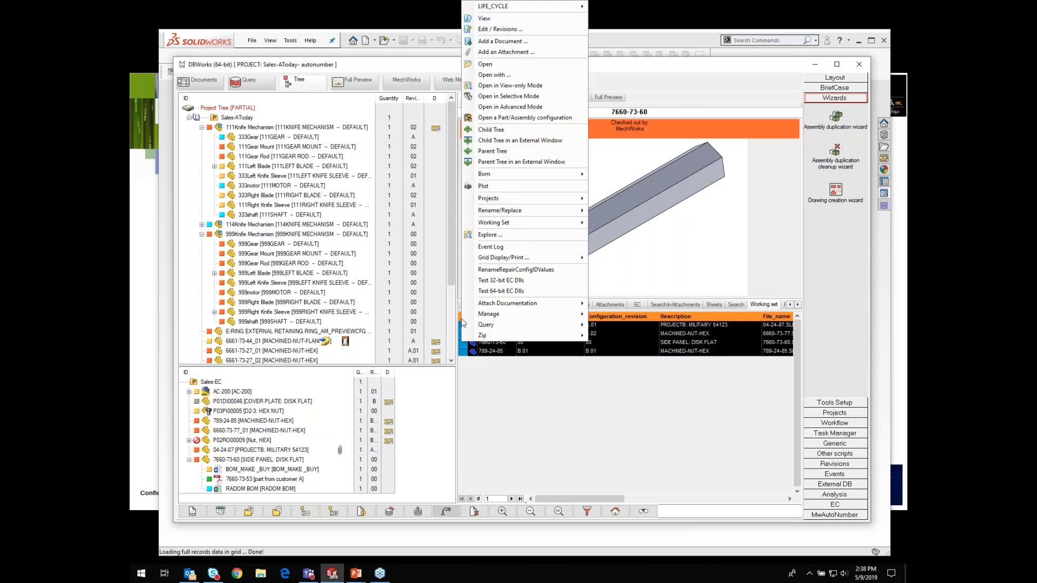
left_click(485, 29)
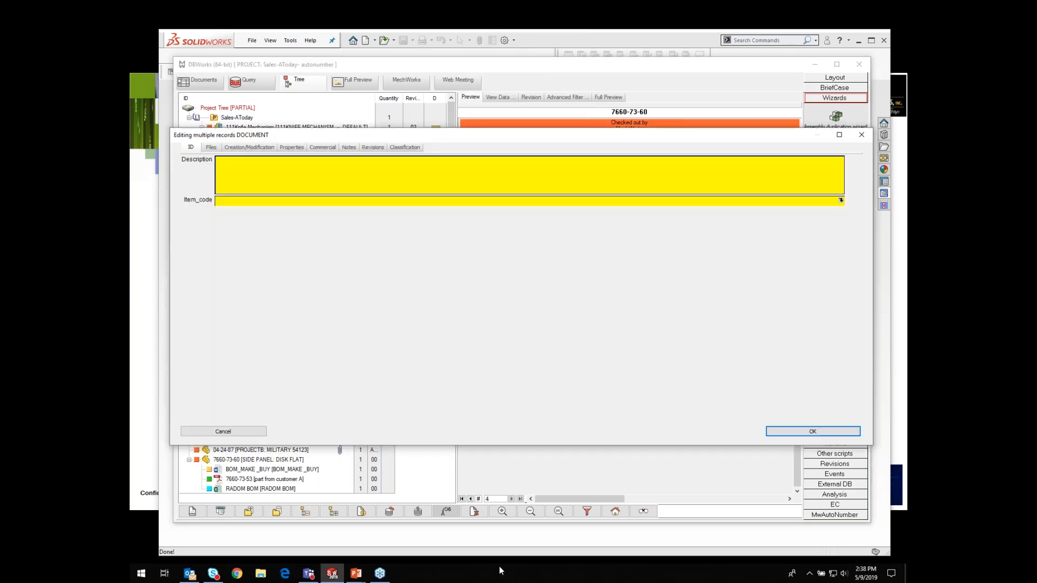
left_click(348, 148)
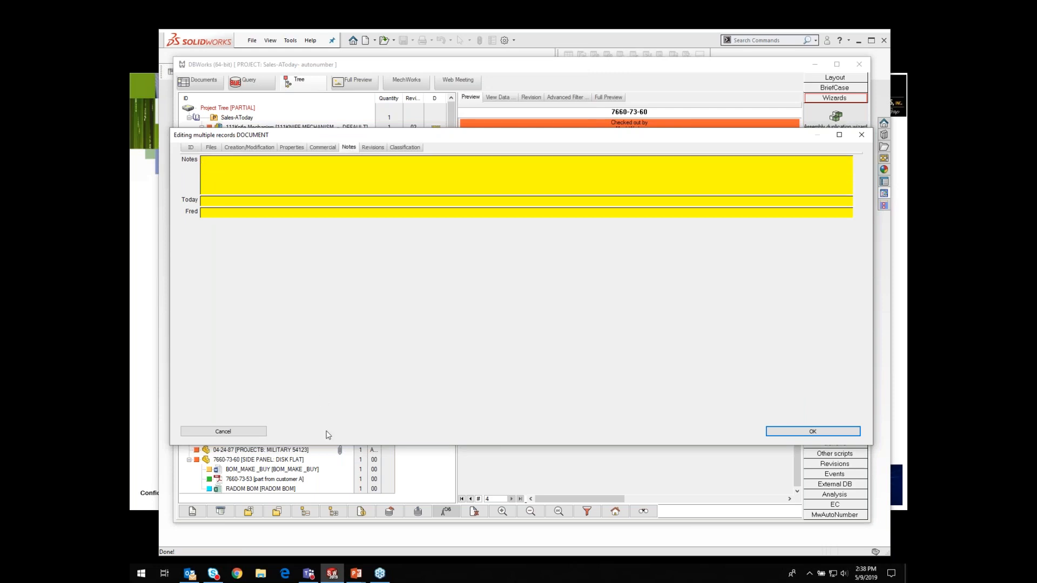
type("ALL TOGETHER NOW")
left_click(809, 430)
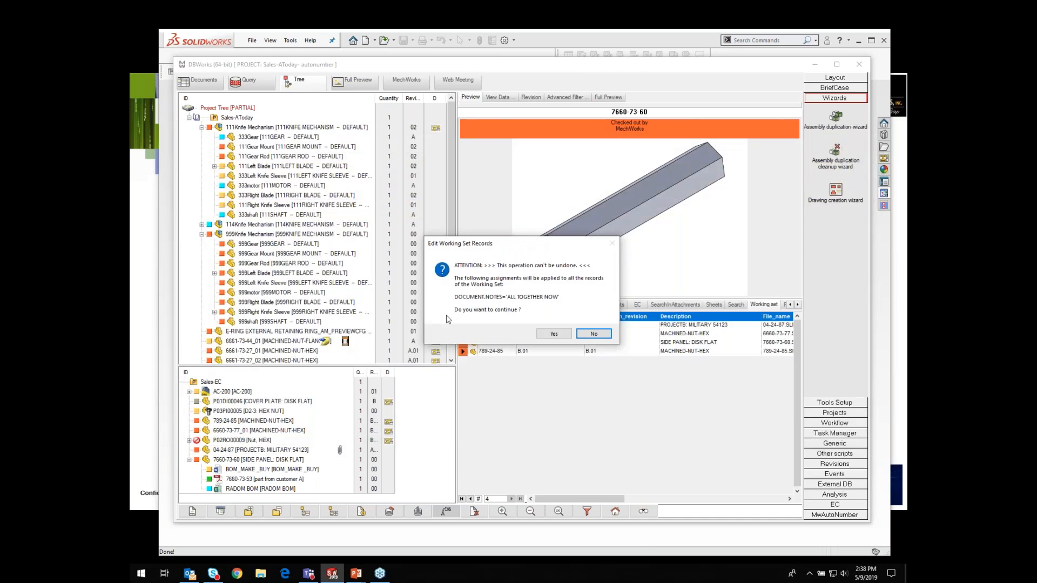
left_click(554, 333)
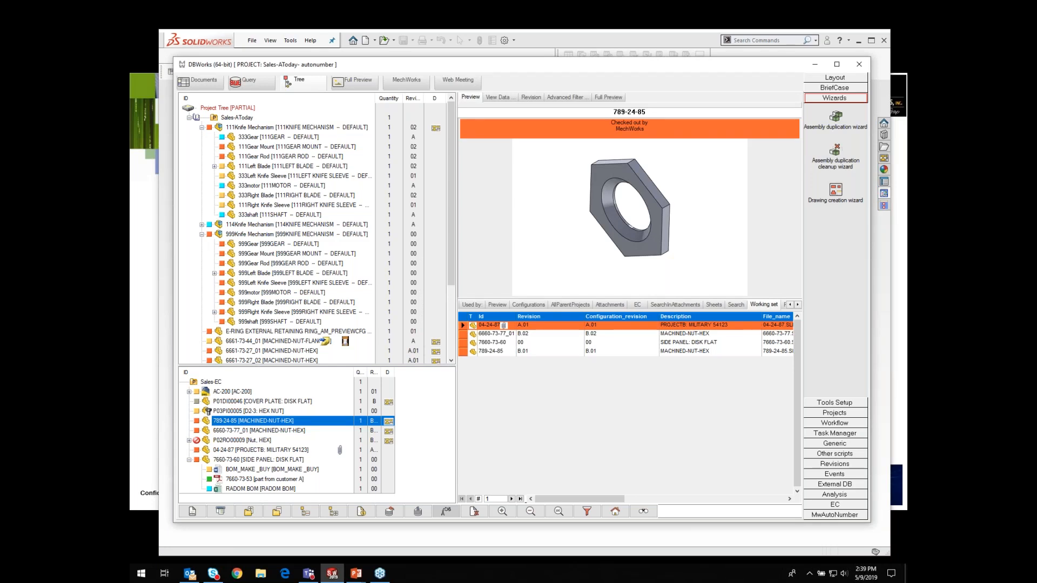
Step: Open the 789-24-85 working set record's properties to check its Notes
left_click(493, 351)
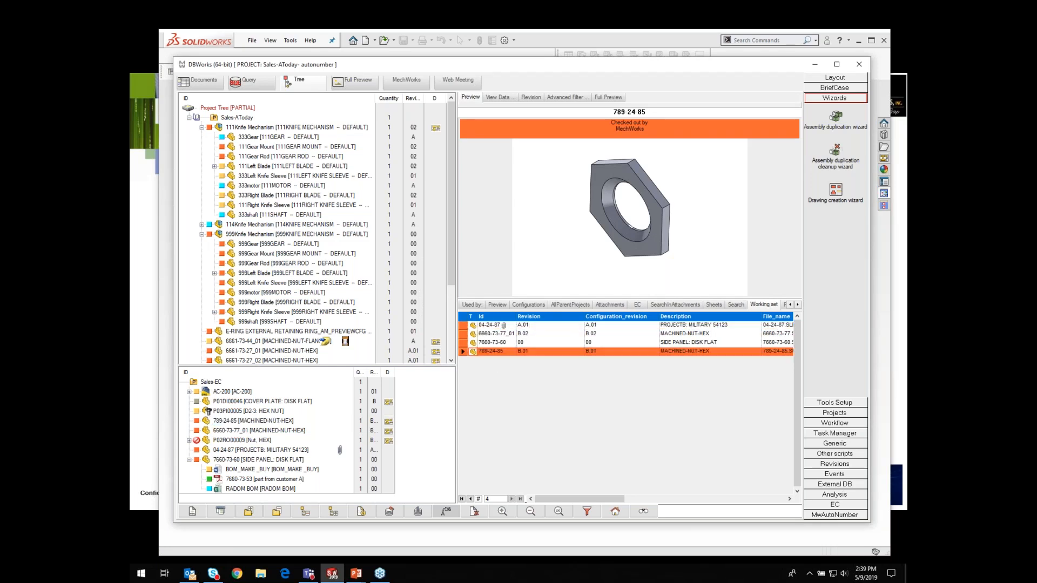
right_click(492, 351)
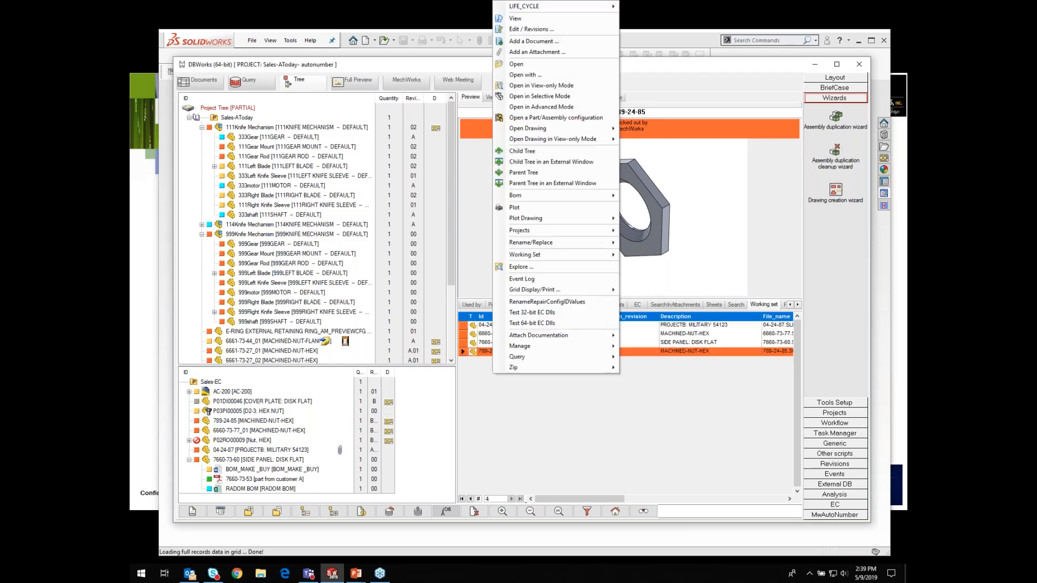
left_click(525, 30)
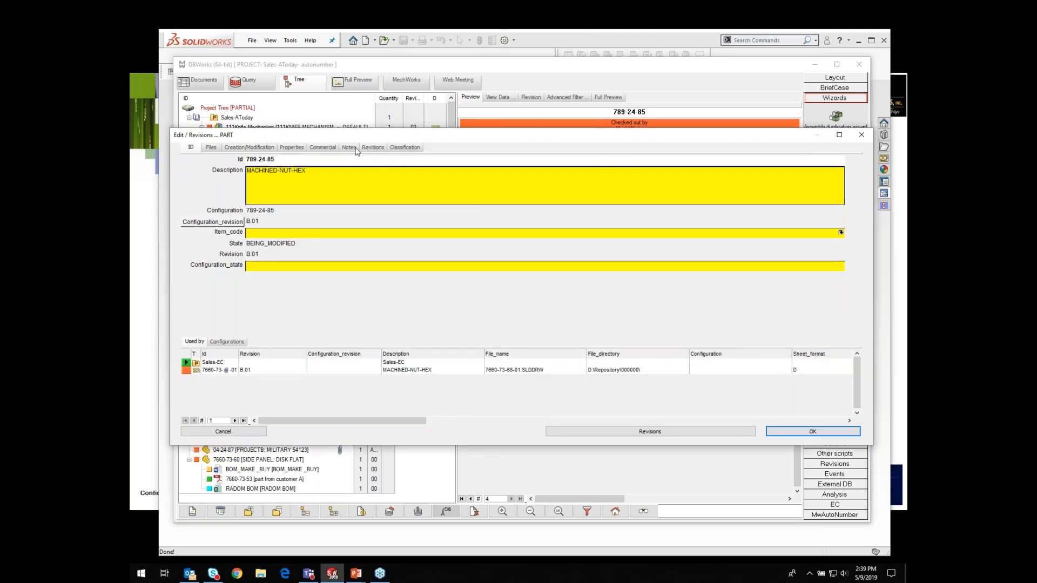
left_click(358, 149)
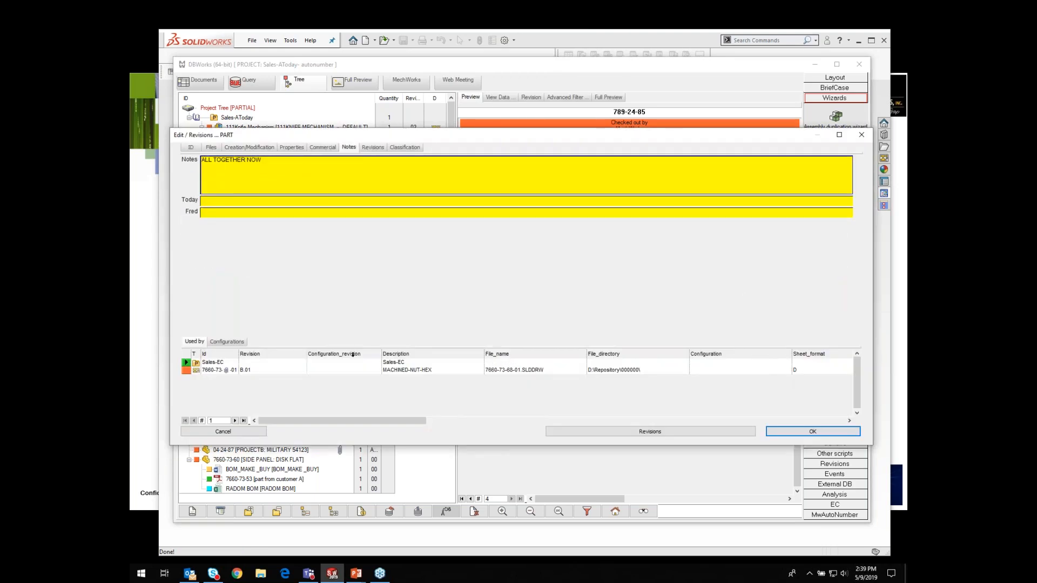
left_click(796, 434)
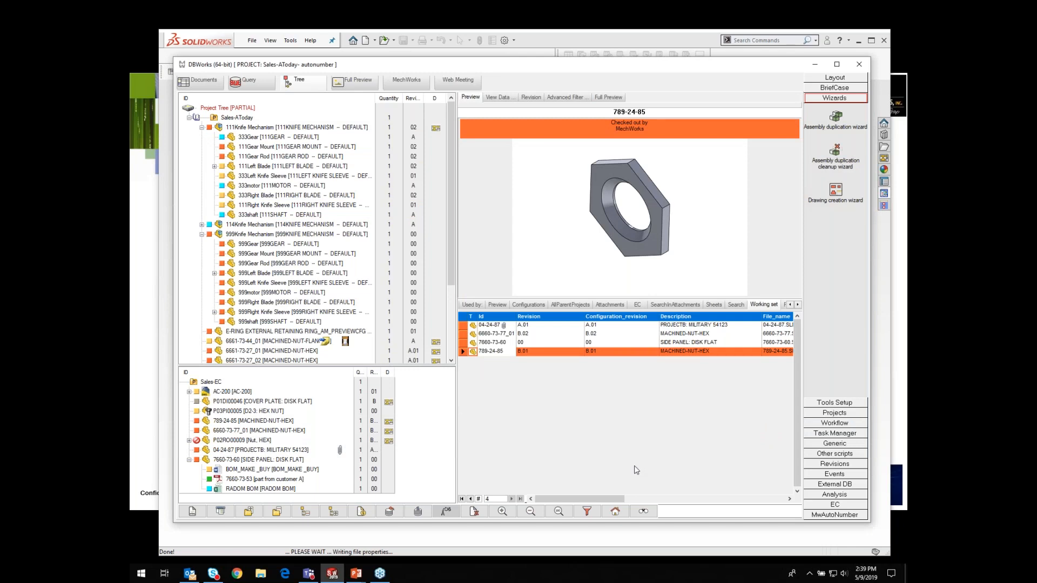
Step: Browse the EC, Used by and Working set tabs for the 999shaft and 789-24-85 documents
left_click(246, 323)
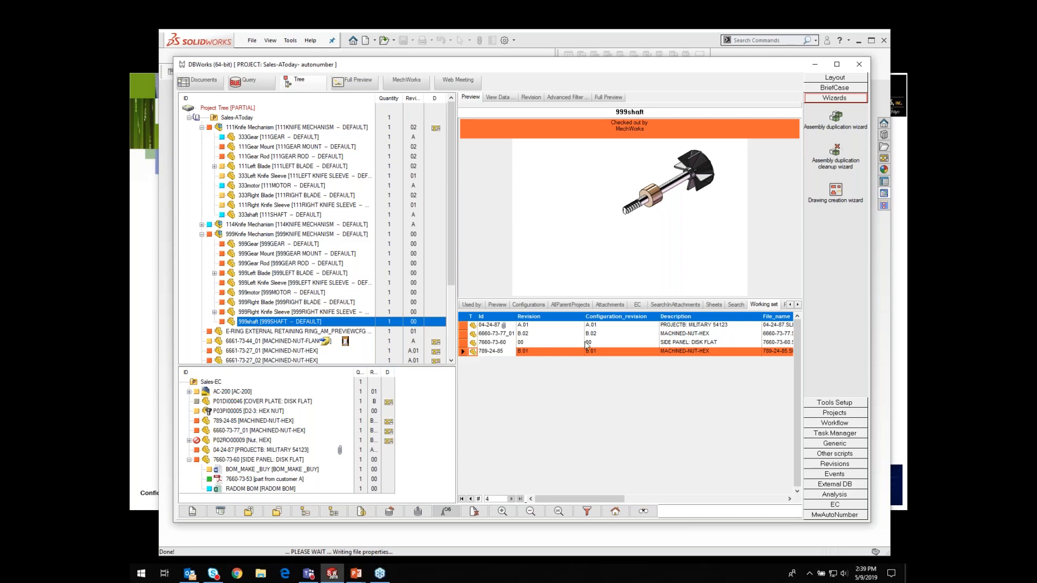
left_click(637, 305)
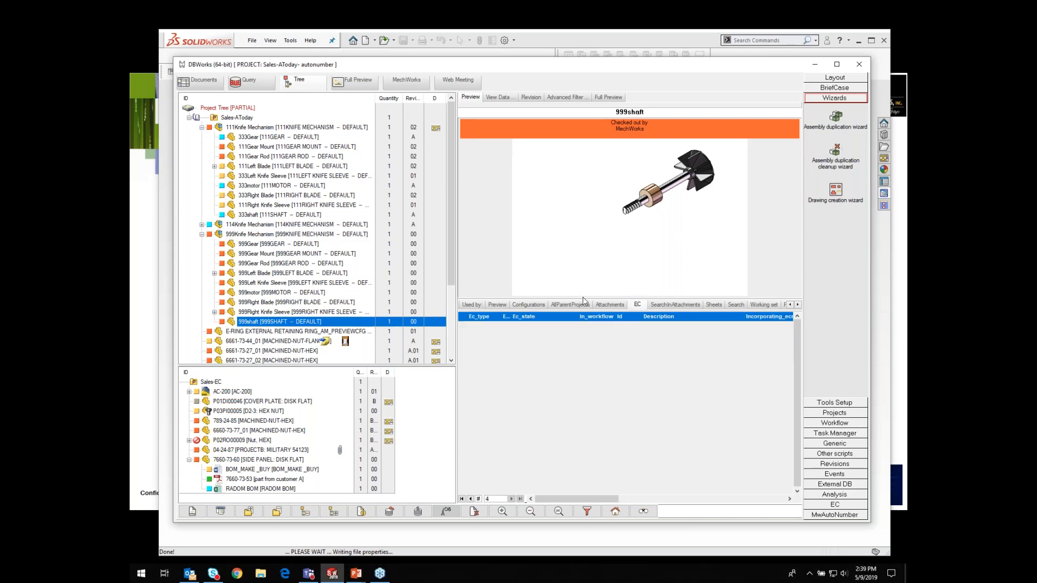
left_click(467, 306)
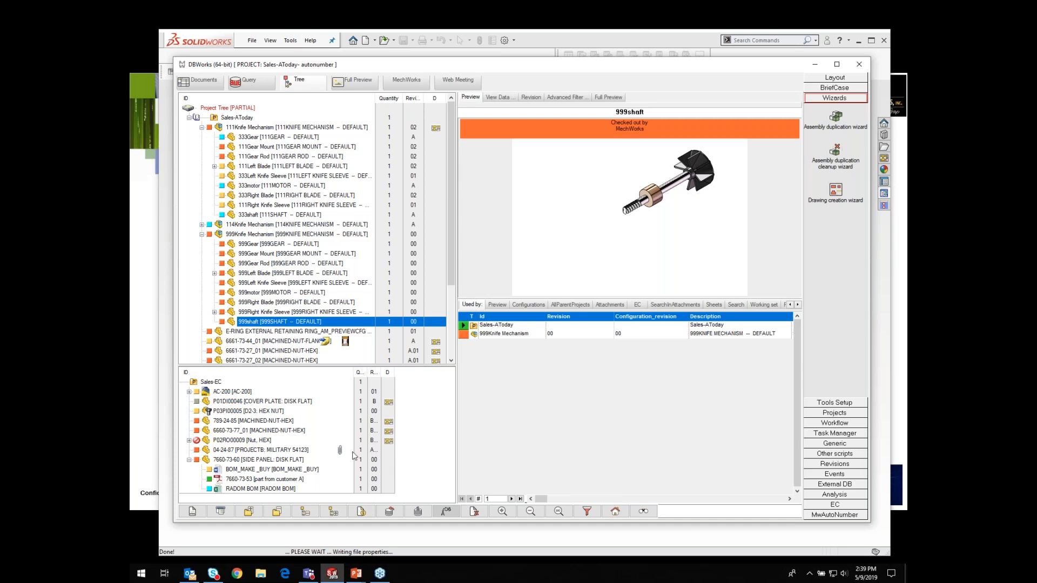
left_click(251, 422)
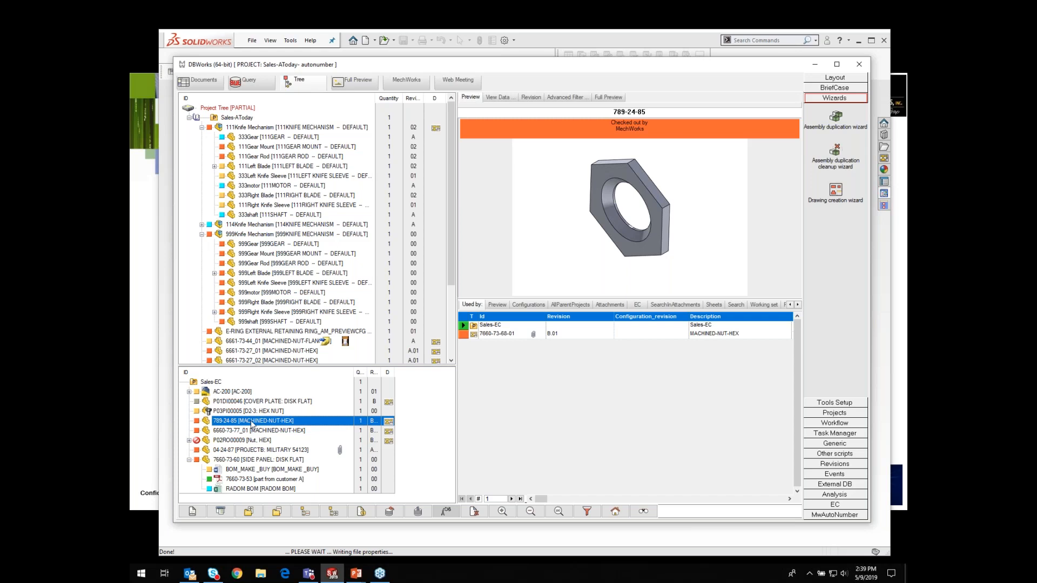
left_click(770, 307)
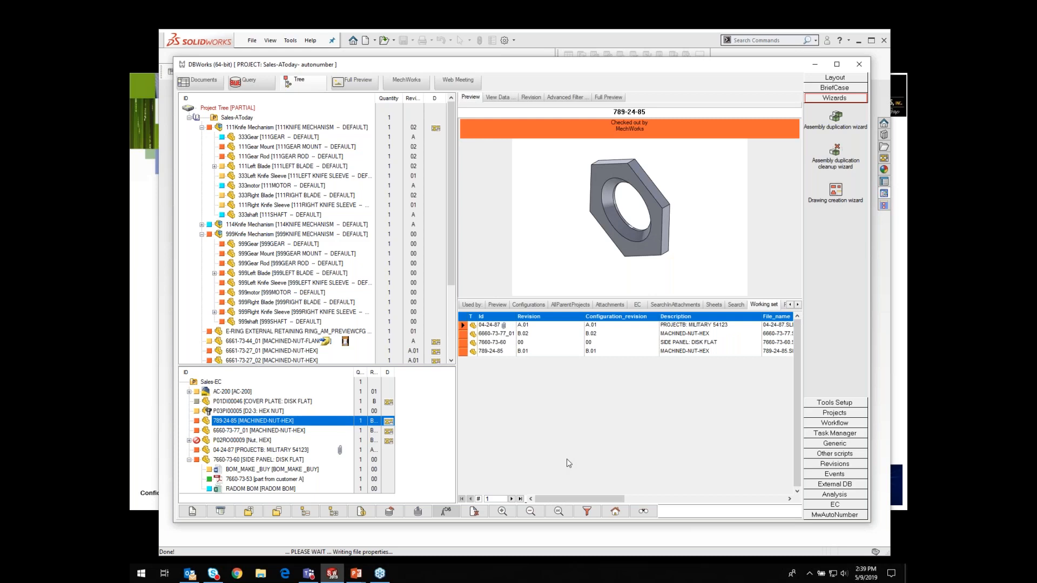
Step: Copy all working set records and paste them into a new blank Excel workbook
left_click(465, 319)
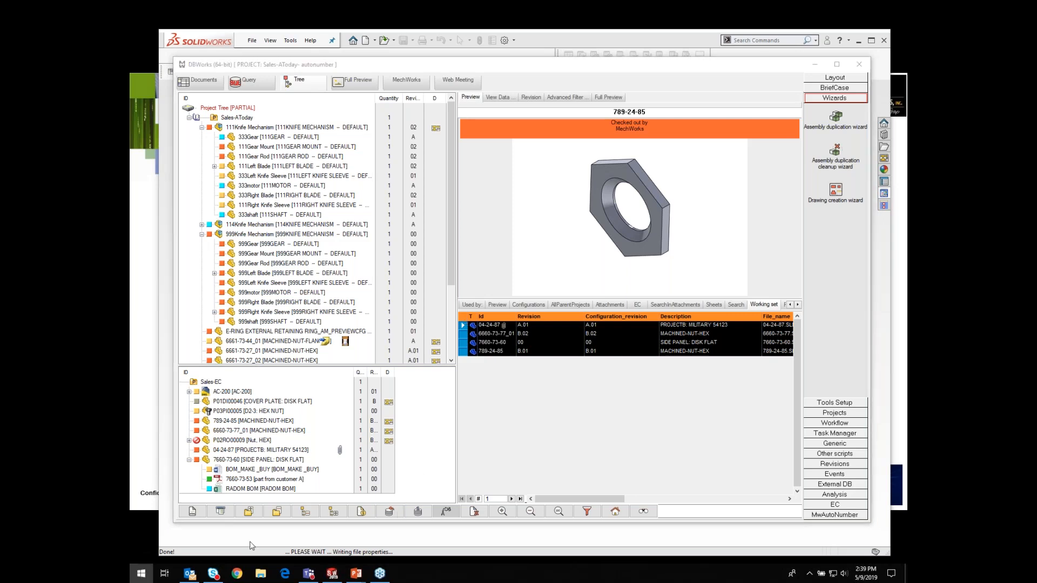
left_click(141, 574)
left_click(627, 315)
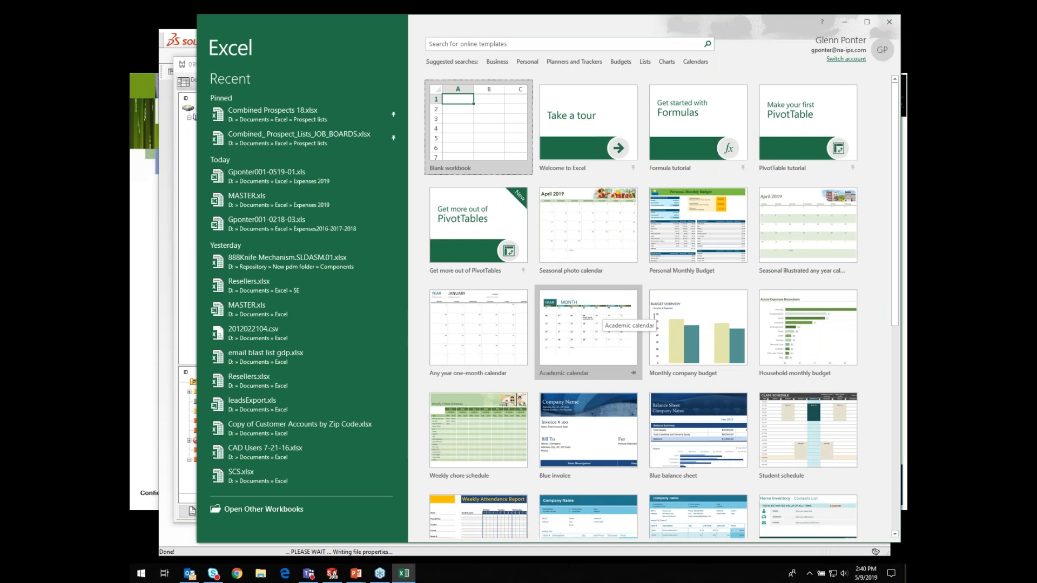
left_click(427, 173)
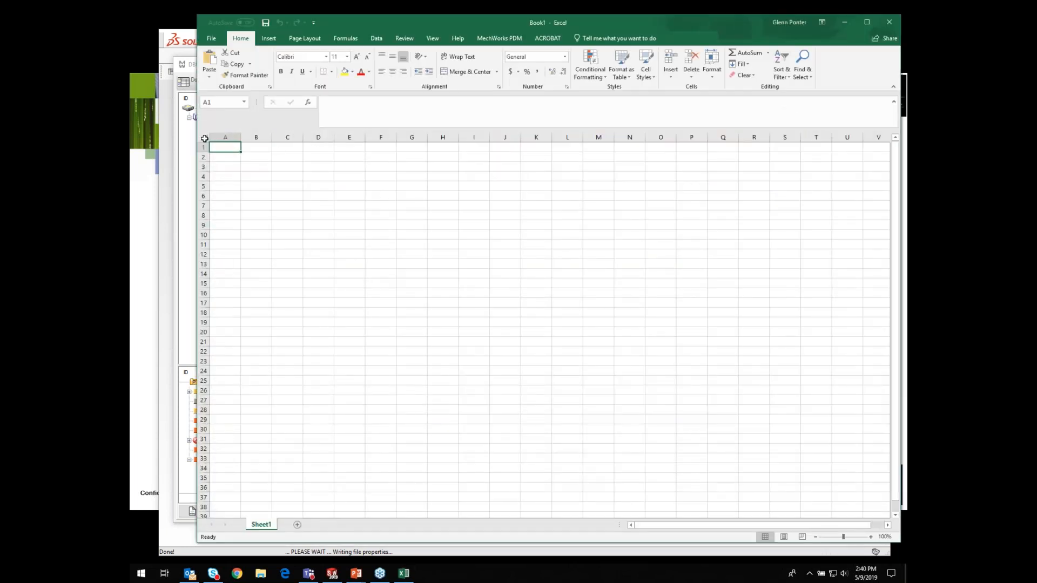
key("ctrl+v")
left_click(306, 261)
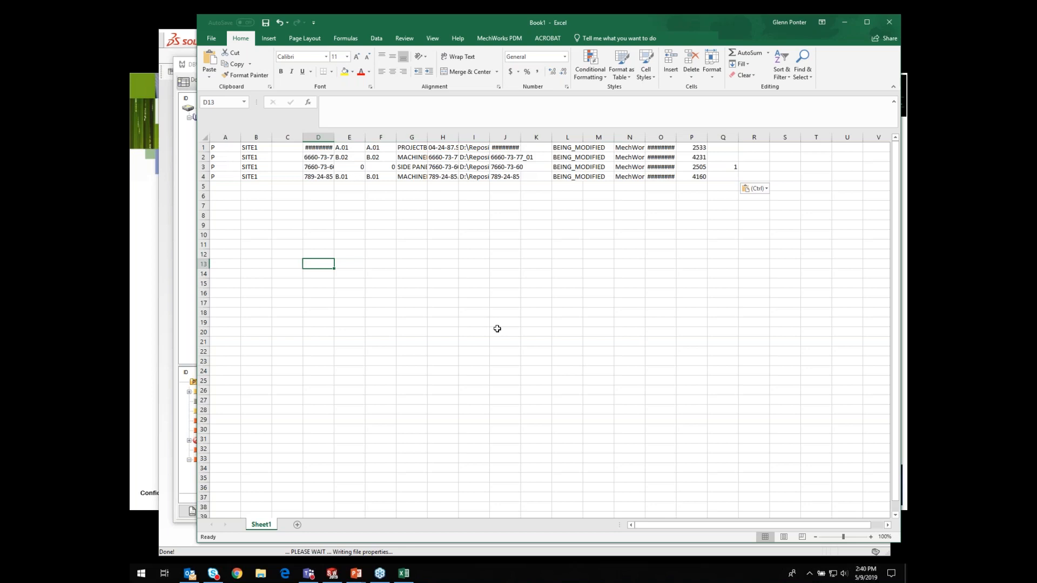
Step: Close the Excel workbook without saving it
left_click(889, 21)
left_click(519, 298)
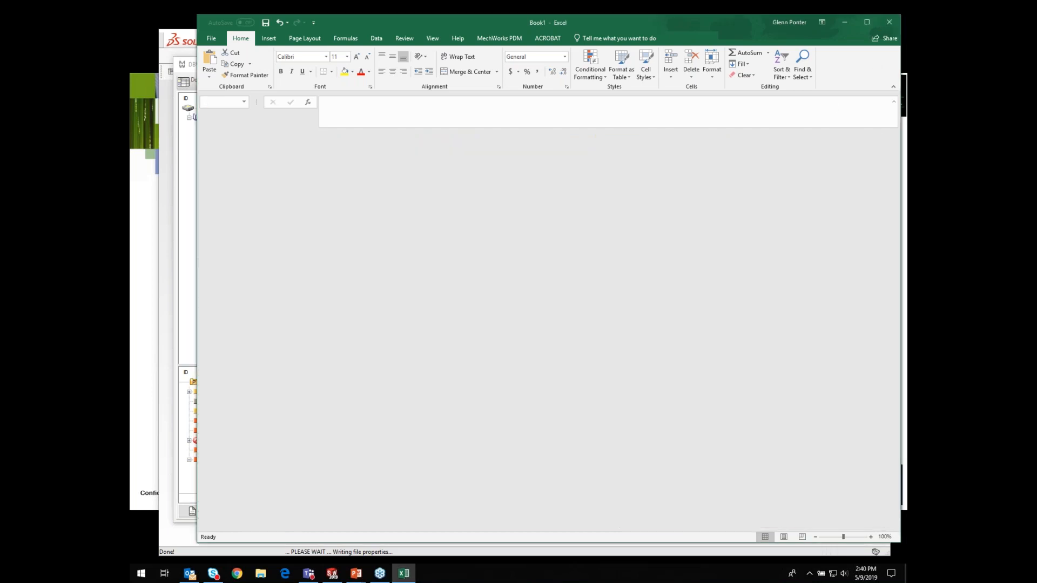
Step: Generate an Excel BOM for the 999Knife Mechanism assembly using the Show parts only with Preview type, then close it
left_click(251, 235)
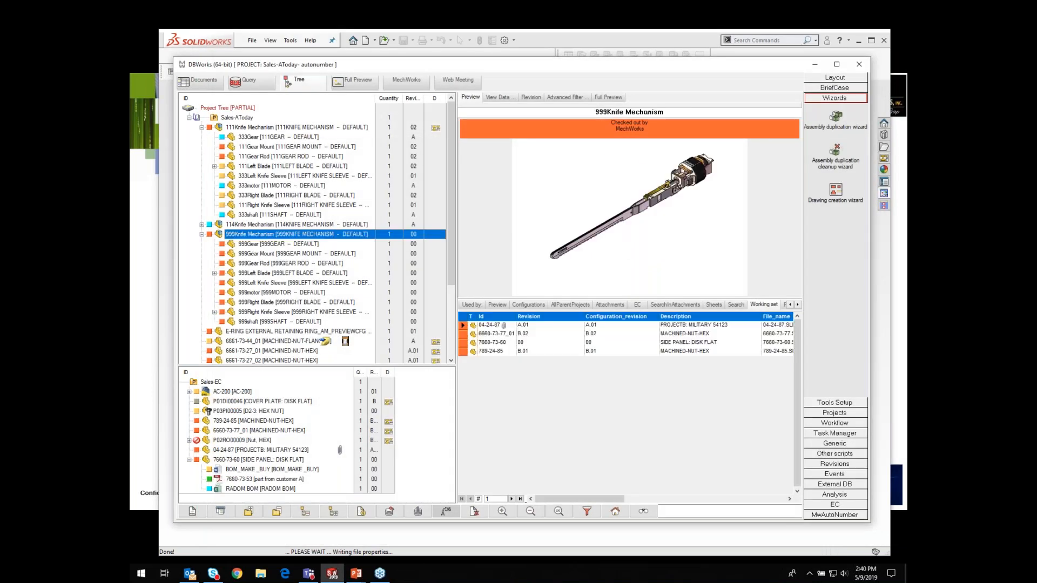
right_click(252, 235)
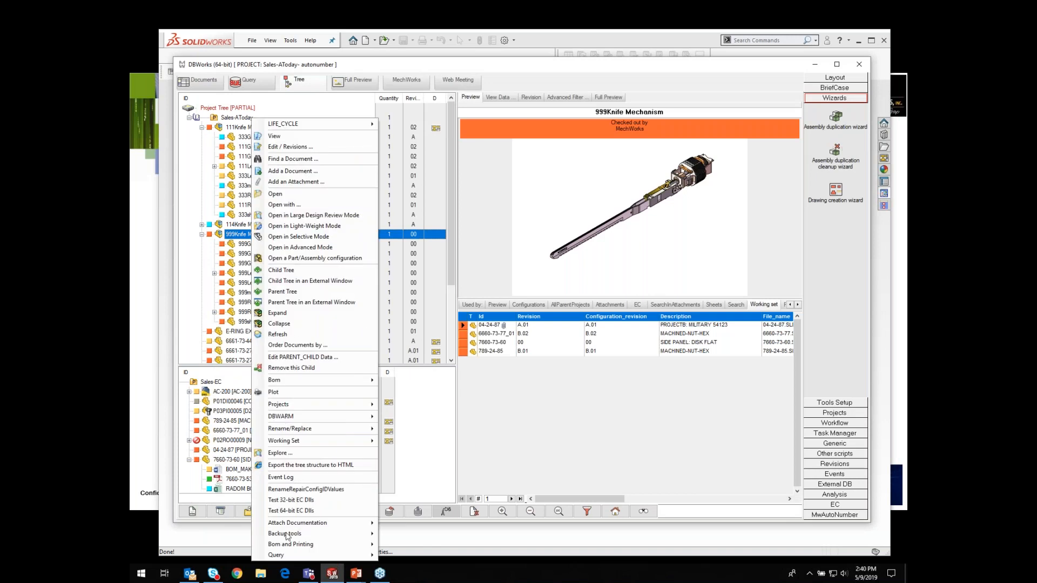
mouse_move(288, 545)
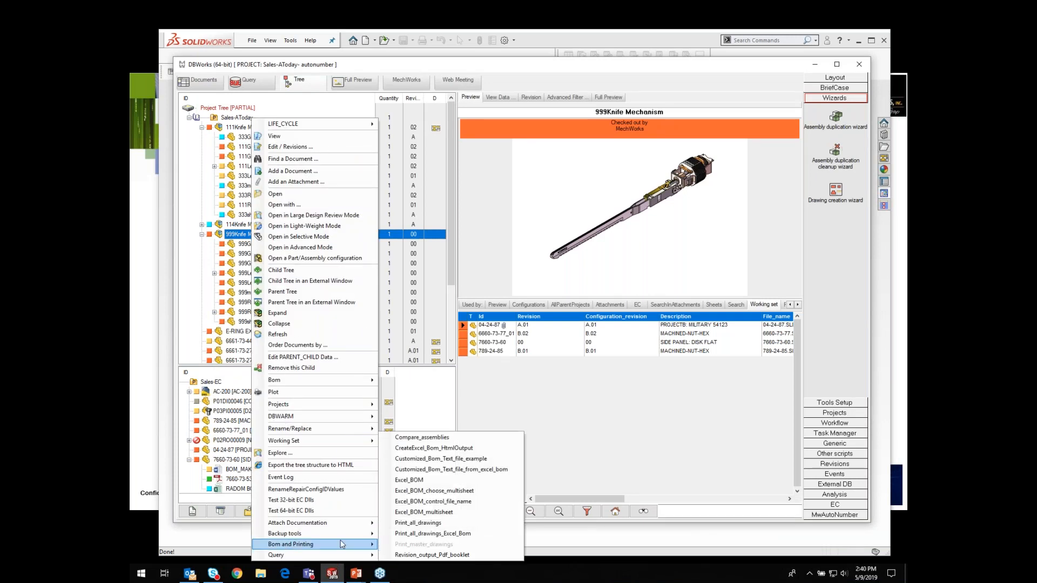
left_click(414, 488)
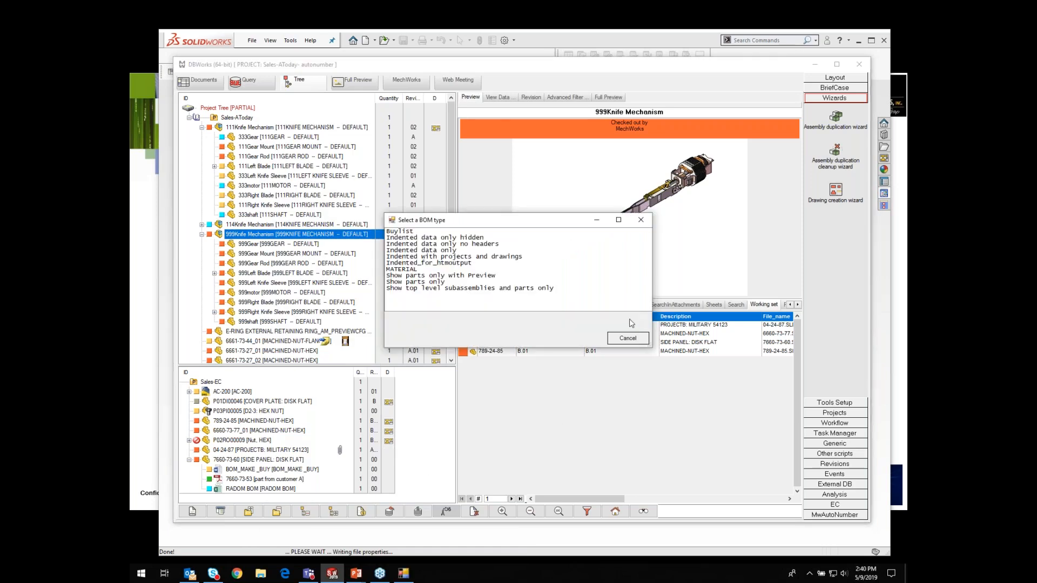
left_click(457, 277)
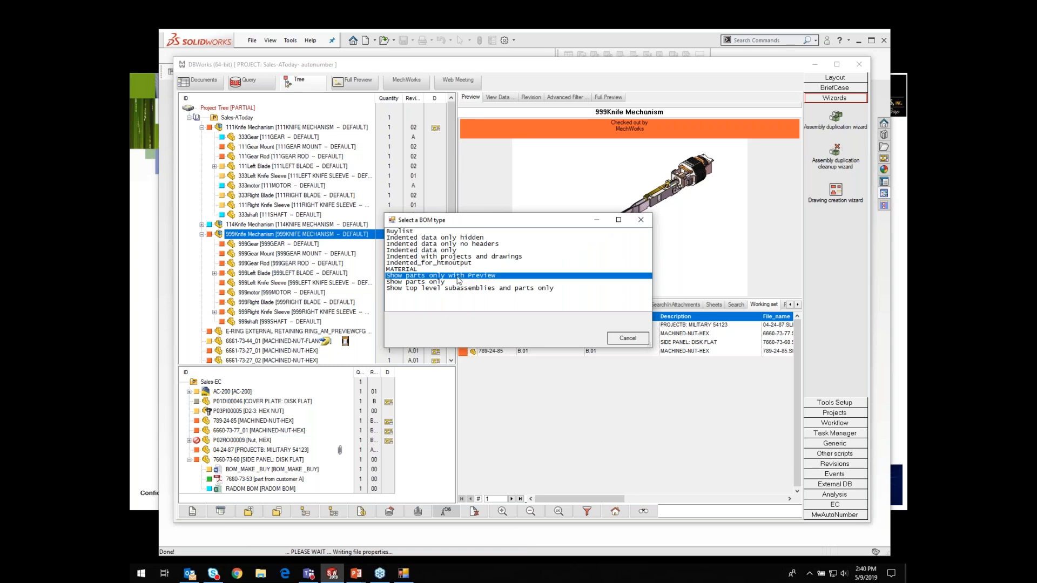
left_click(586, 339)
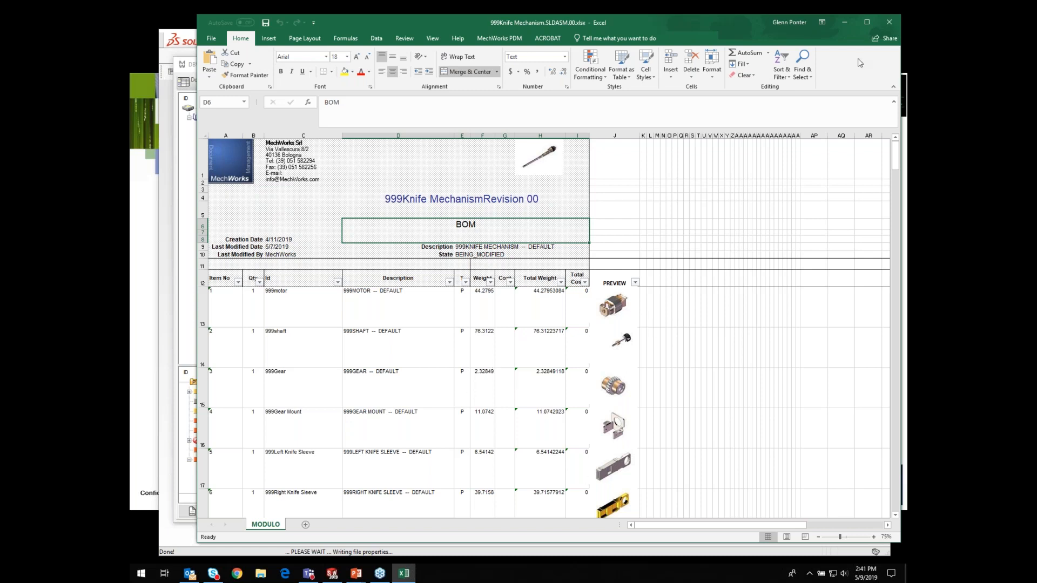
left_click(889, 22)
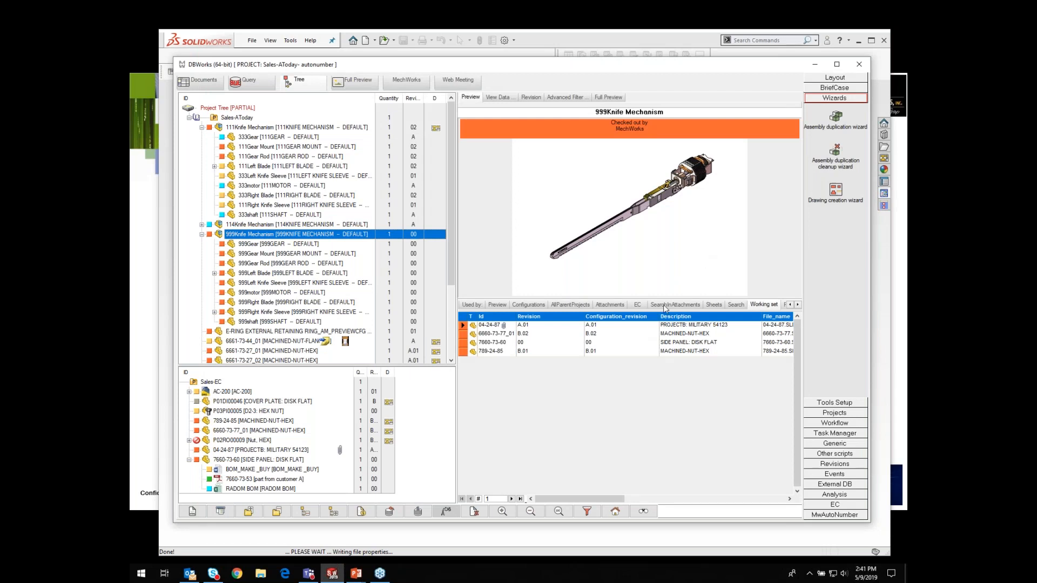
Step: Select the 6661-73-27_01 hex nut and review its Configurations and Used by tabs, then close the window
left_click(201, 235)
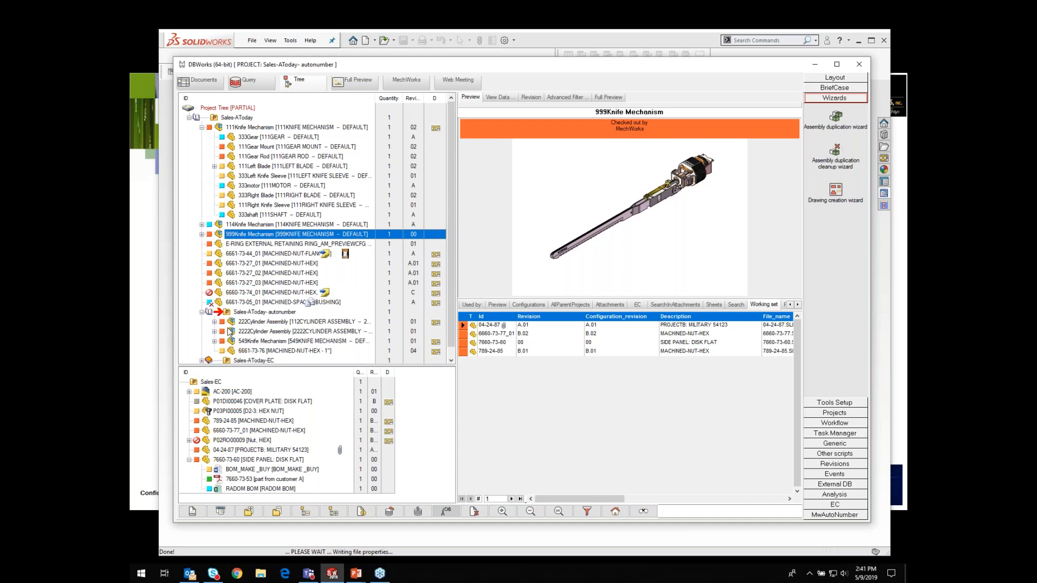
left_click(244, 264)
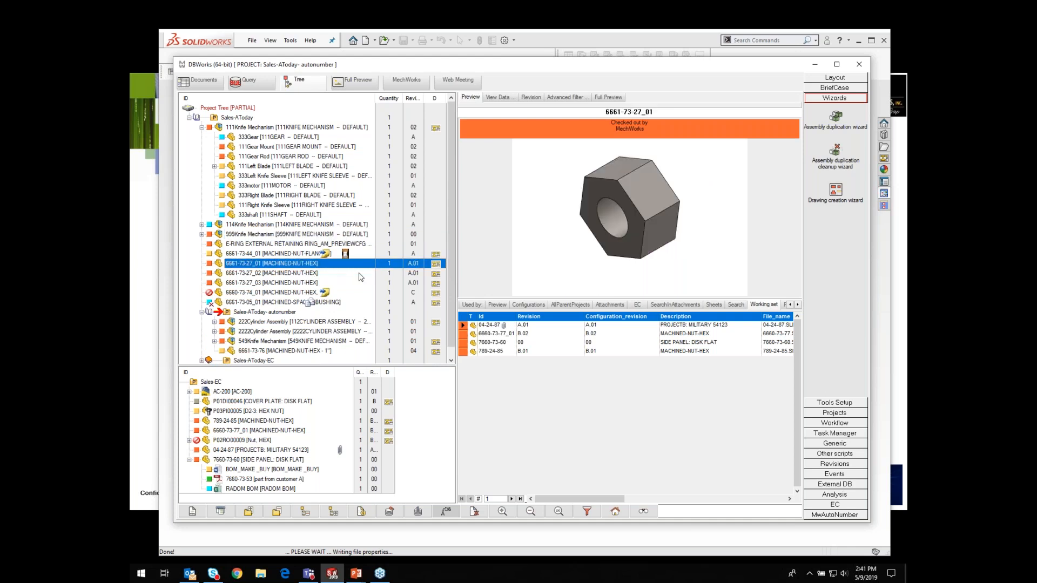
left_click(533, 306)
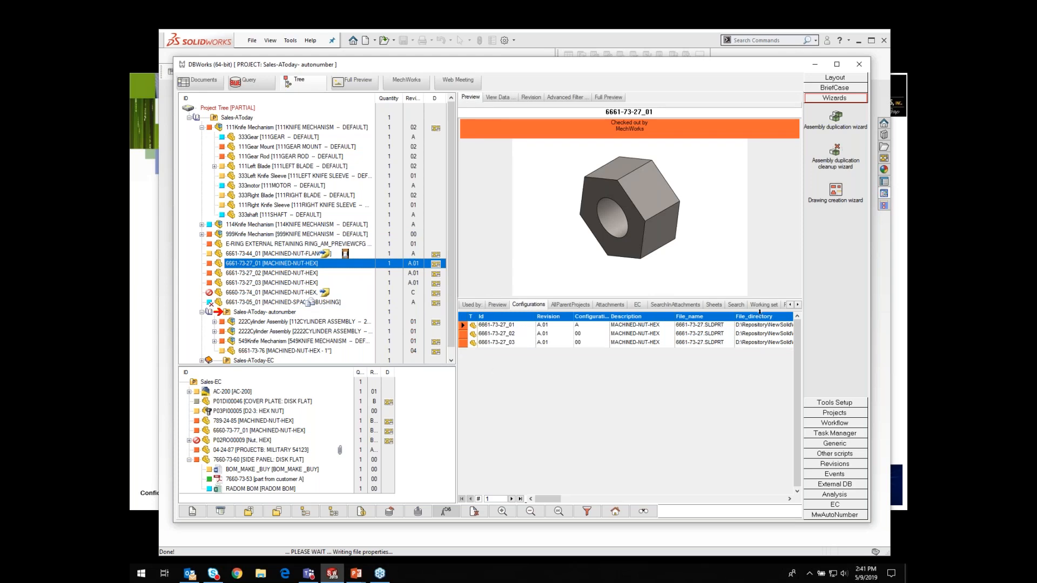
left_click(790, 305)
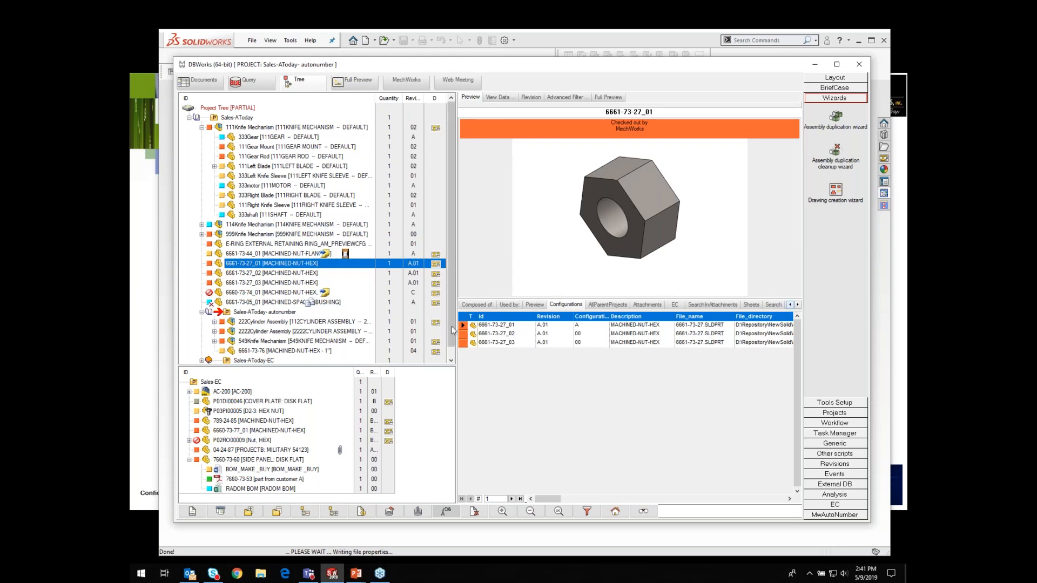
left_click(509, 305)
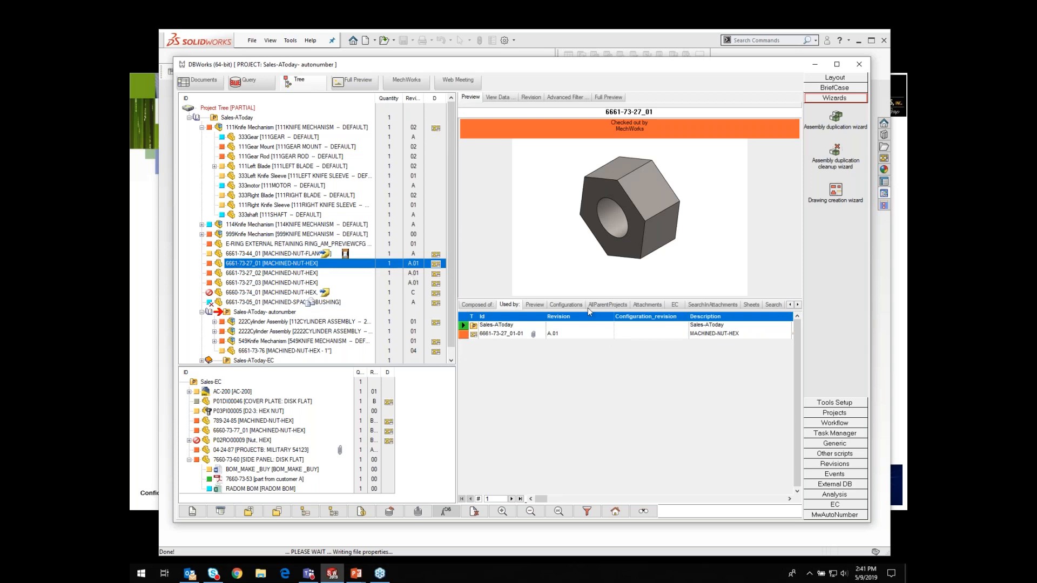
left_click(565, 304)
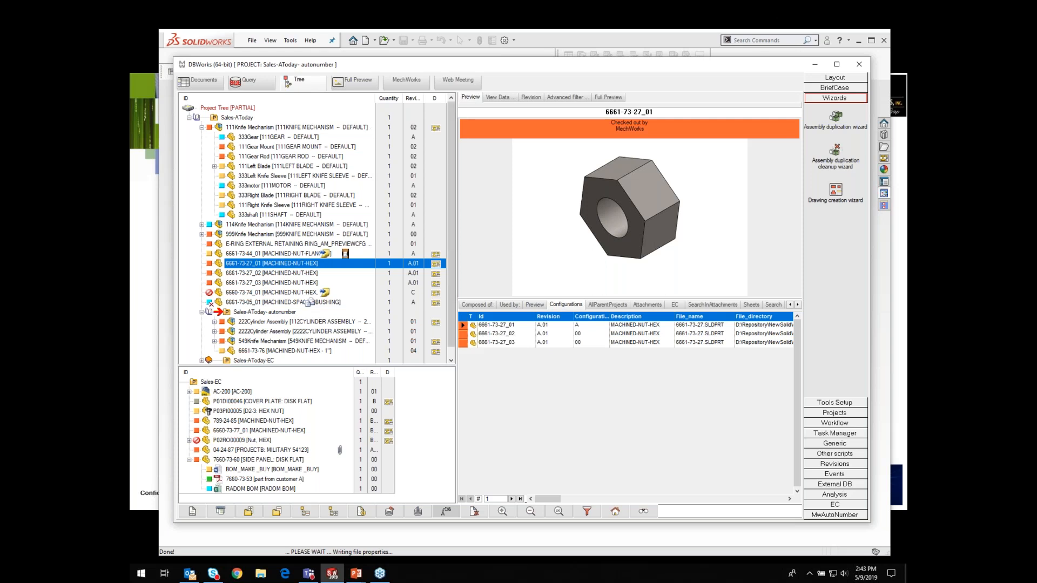
left_click(859, 43)
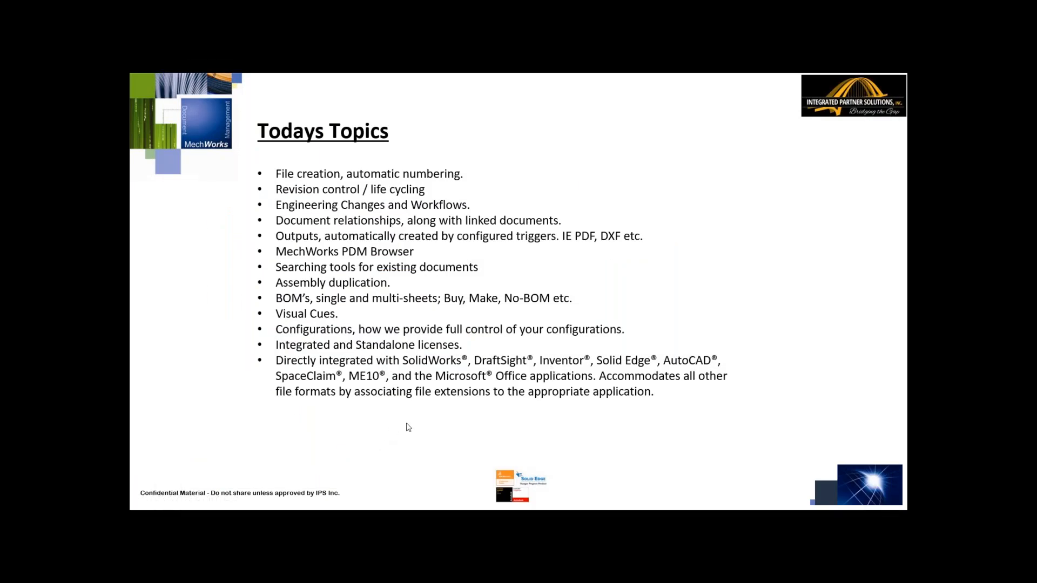
scroll(408, 427, "down", 3)
scroll(408, 427, "down", 5)
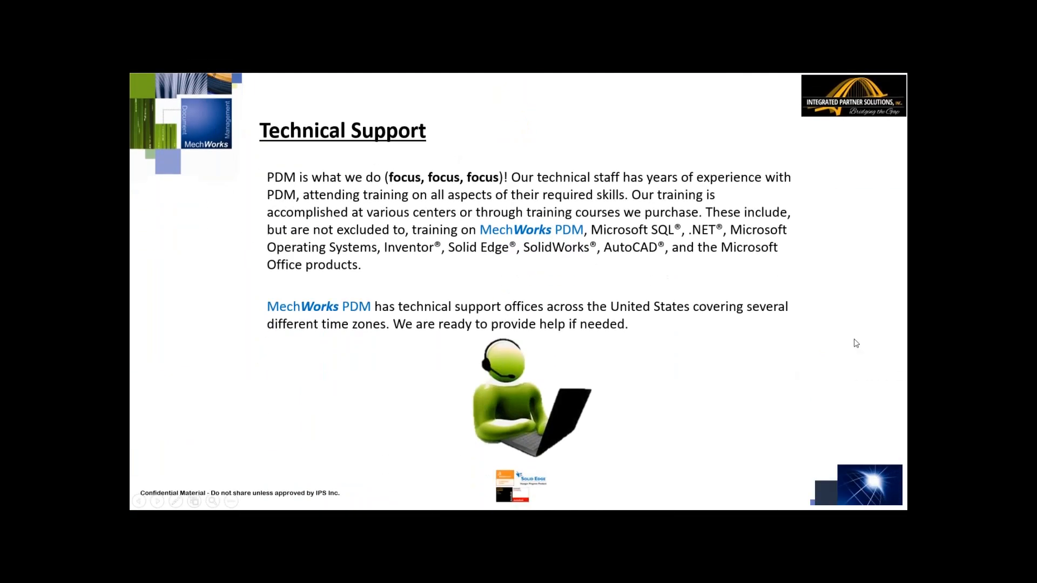